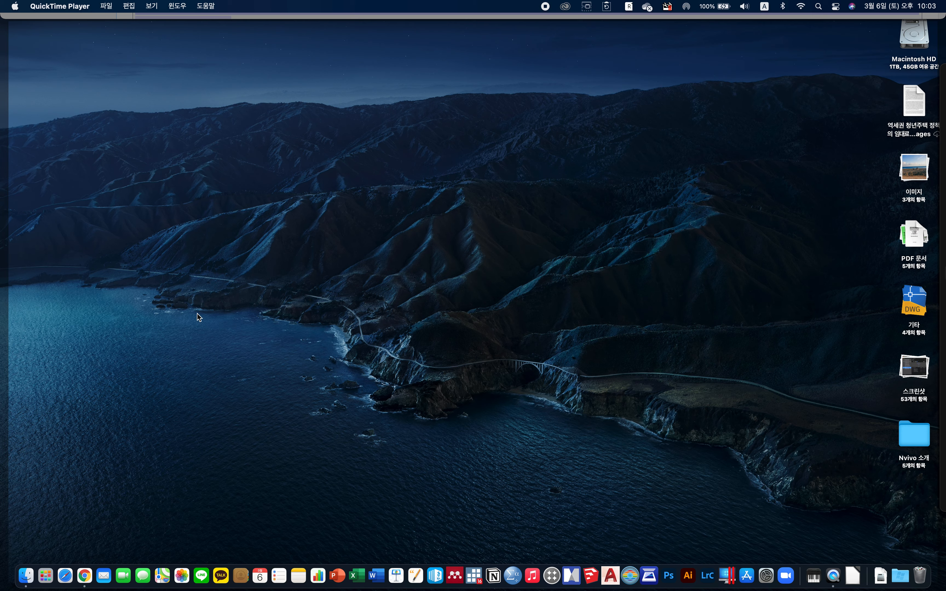
Open the browser and review the NVivo Wikipedia article and the ATLAS.ti home and student licence pages.
left_click(86, 567)
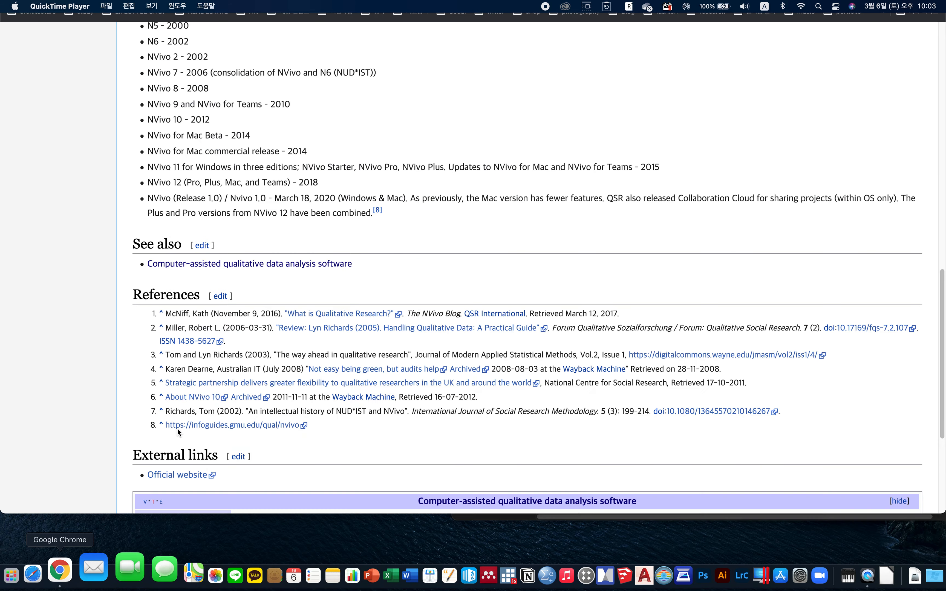
scroll(400, 381, "up", 5)
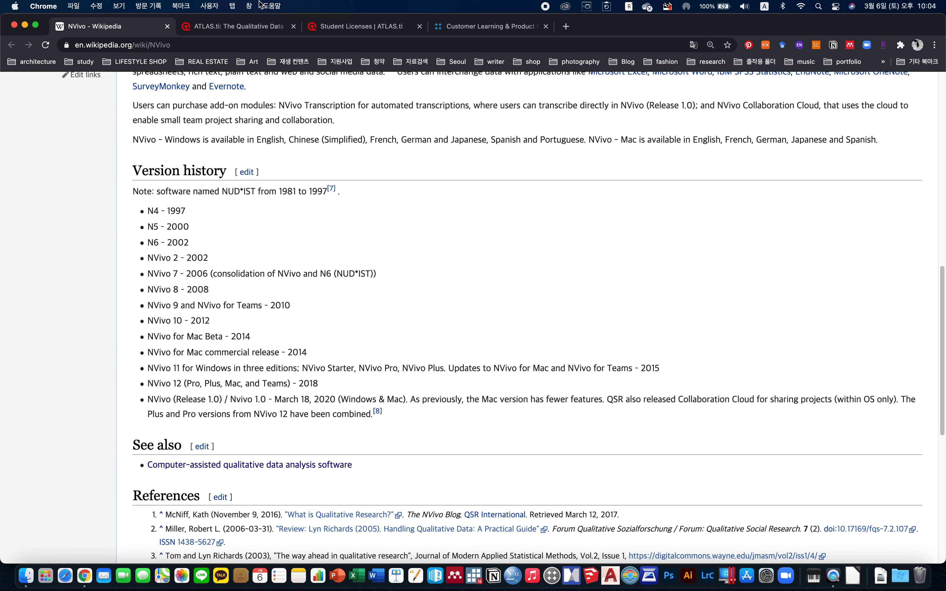
left_click(236, 22)
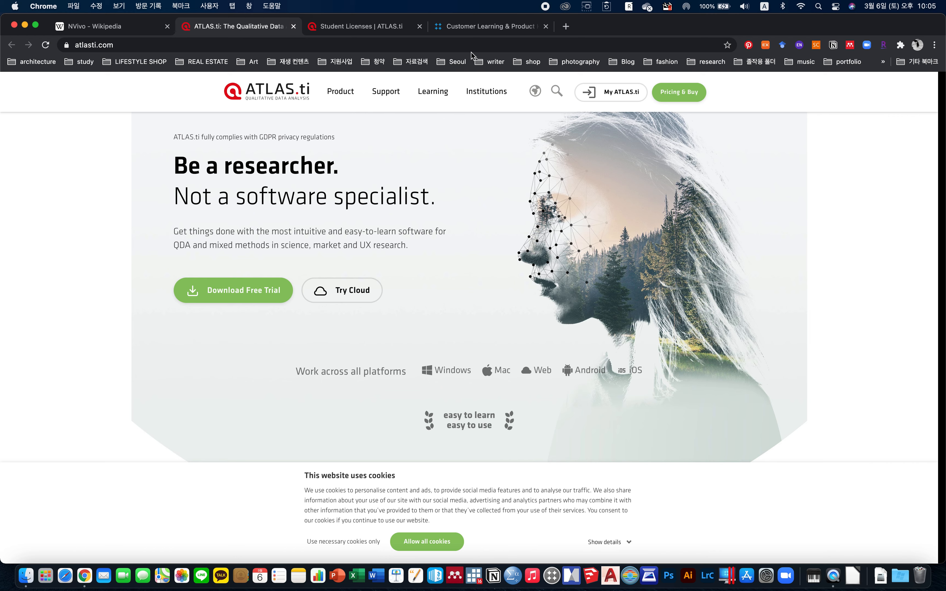
left_click(393, 27)
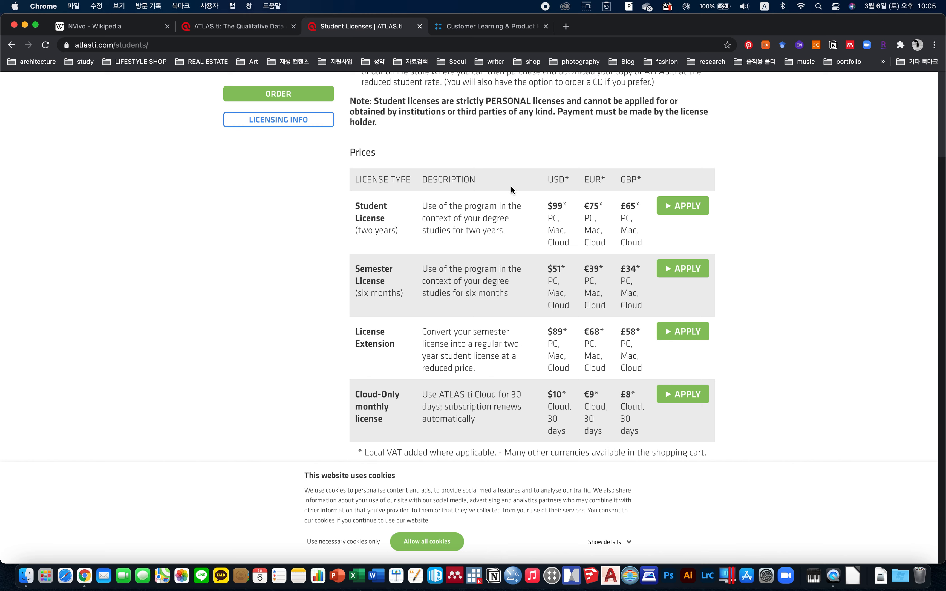
Switch to the NVivo site tab and return to the NVivo buy-now quote page.
left_click(477, 32)
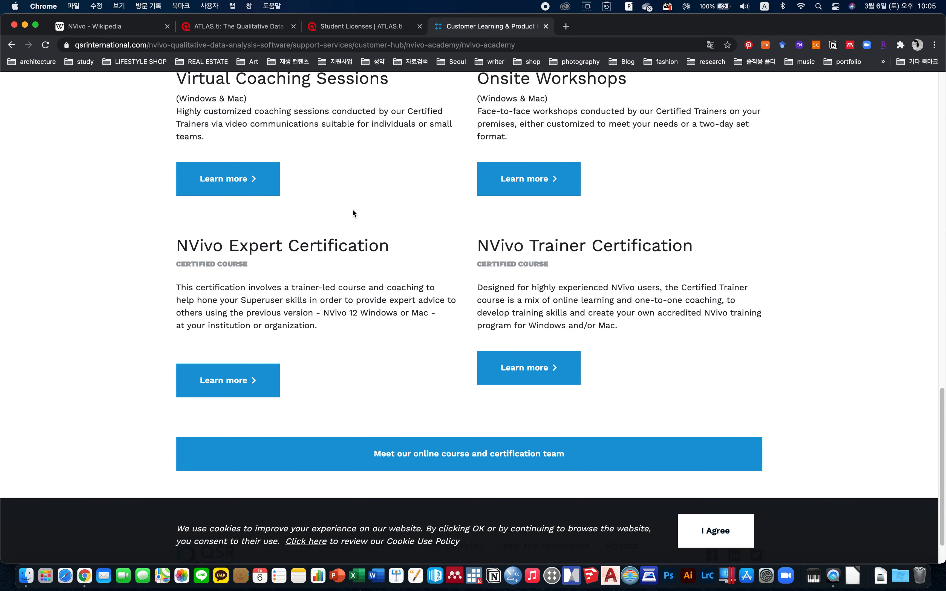
scroll(387, 222, "up", 5)
scroll(387, 226, "up", 10)
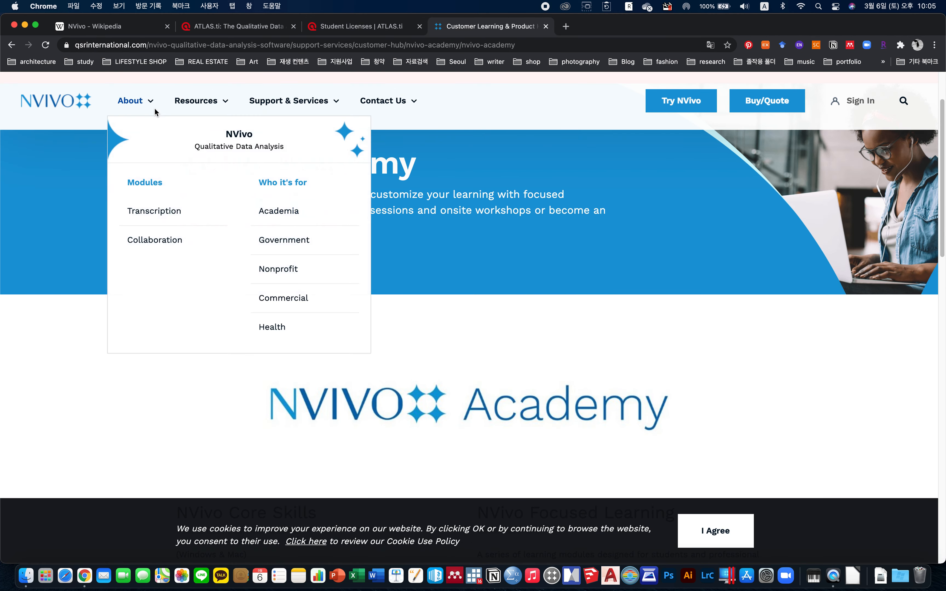
left_click(12, 45)
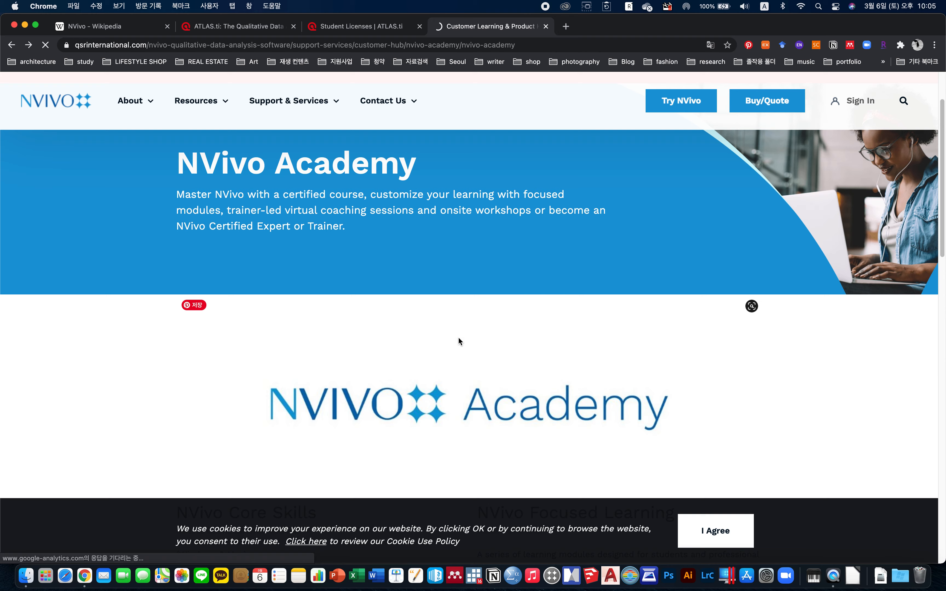
scroll(594, 337, "down", 8)
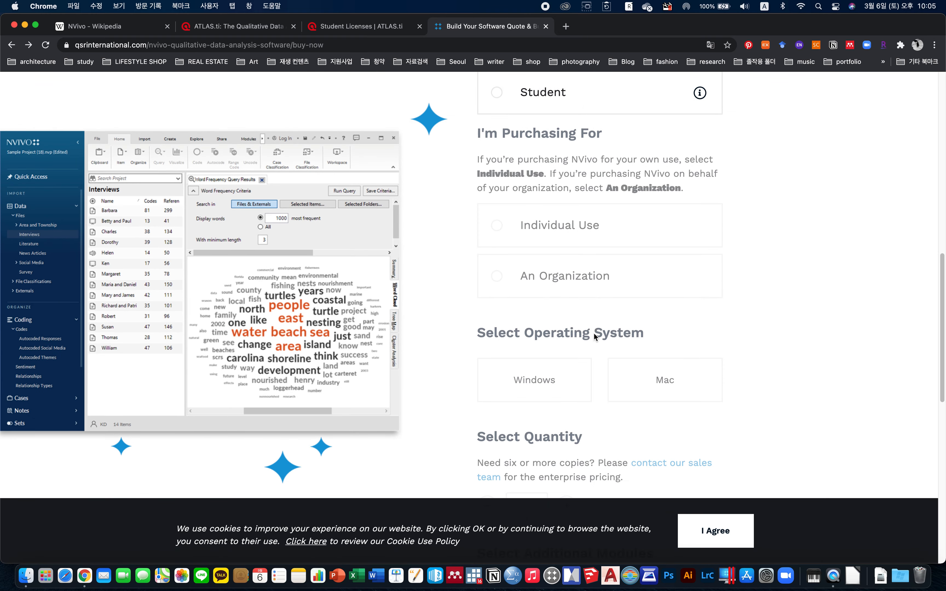
On the NVivo quote form, choose Student as the industry and Individual Use as the purchase type.
left_click(542, 381)
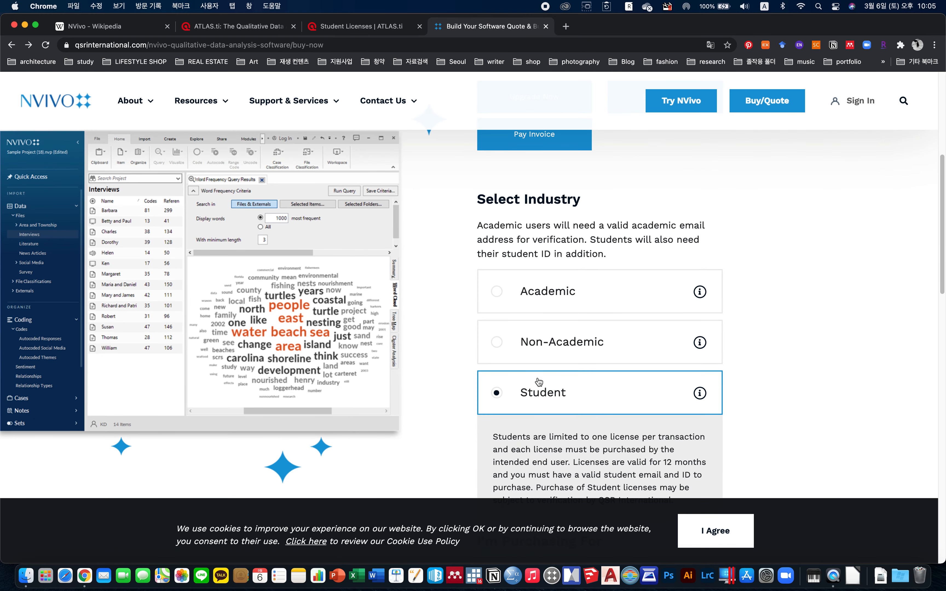
scroll(540, 377, "down", 5)
scroll(540, 375, "up", 8)
scroll(549, 344, "down", 6)
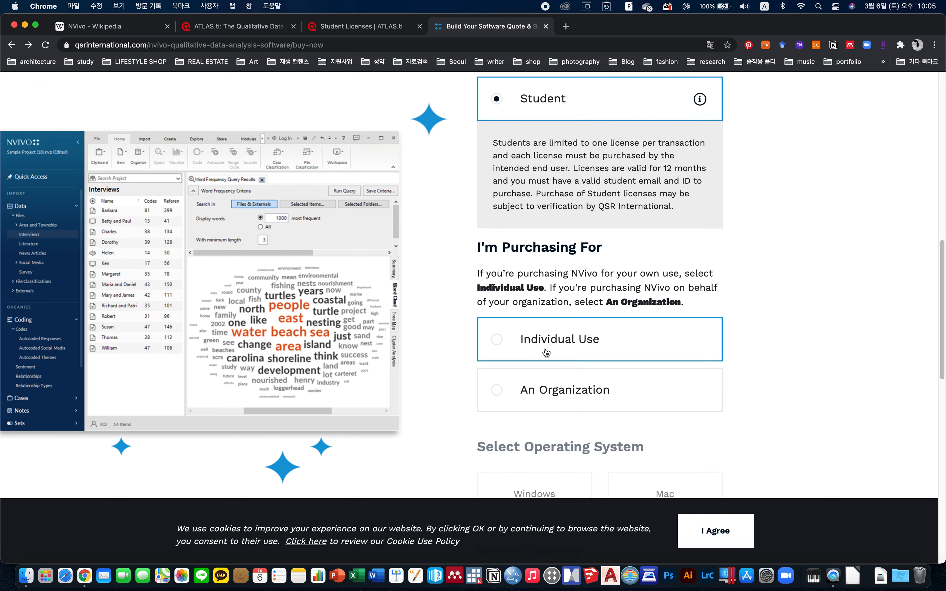
left_click(549, 344)
Select Mac as the operating system and scroll down to the quote's subtotal.
scroll(549, 344, "down", 8)
scroll(549, 344, "up", 5)
scroll(549, 344, "down", 9)
scroll(586, 336, "up", 5)
left_click(642, 267)
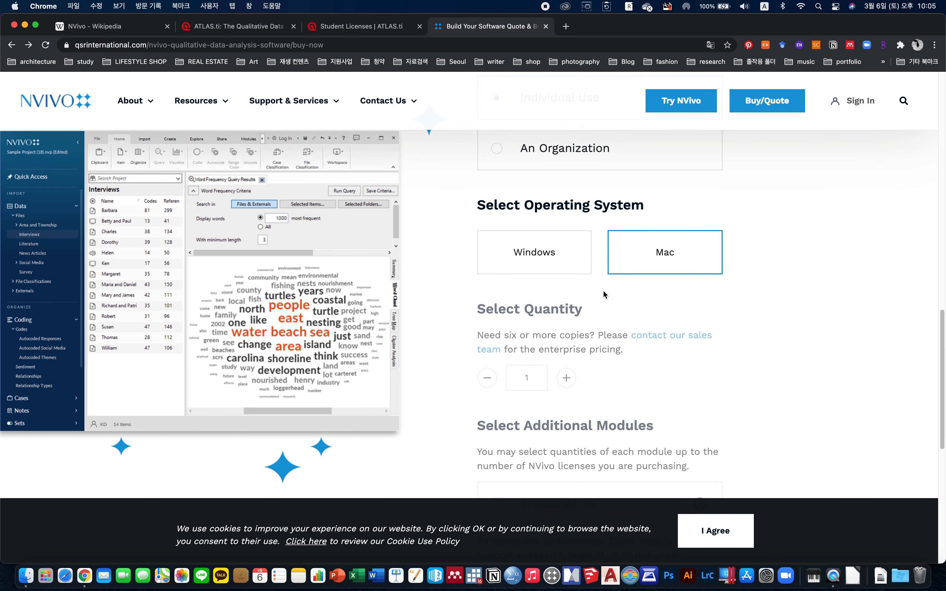
scroll(605, 293, "down", 6)
scroll(603, 294, "down", 2)
scroll(574, 296, "up", 9)
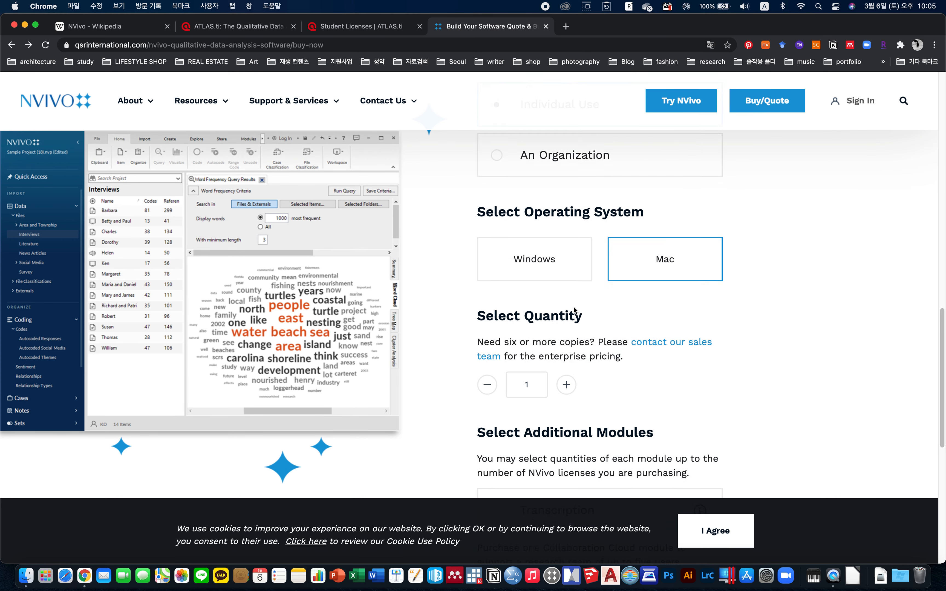
scroll(579, 301, "down", 8)
scroll(584, 309, "down", 1)
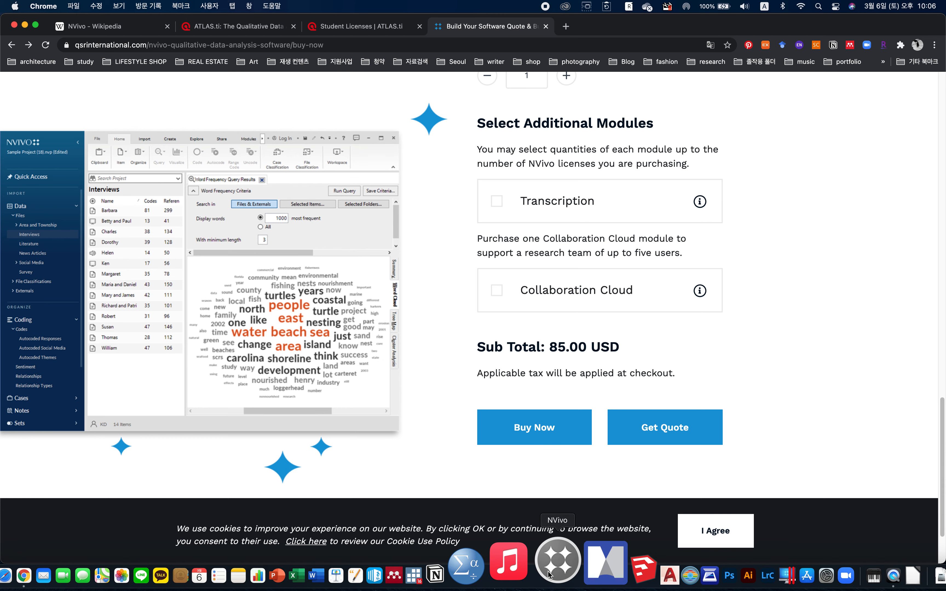
Launch NVivo and start creating a new project from the welcome window.
left_click(557, 558)
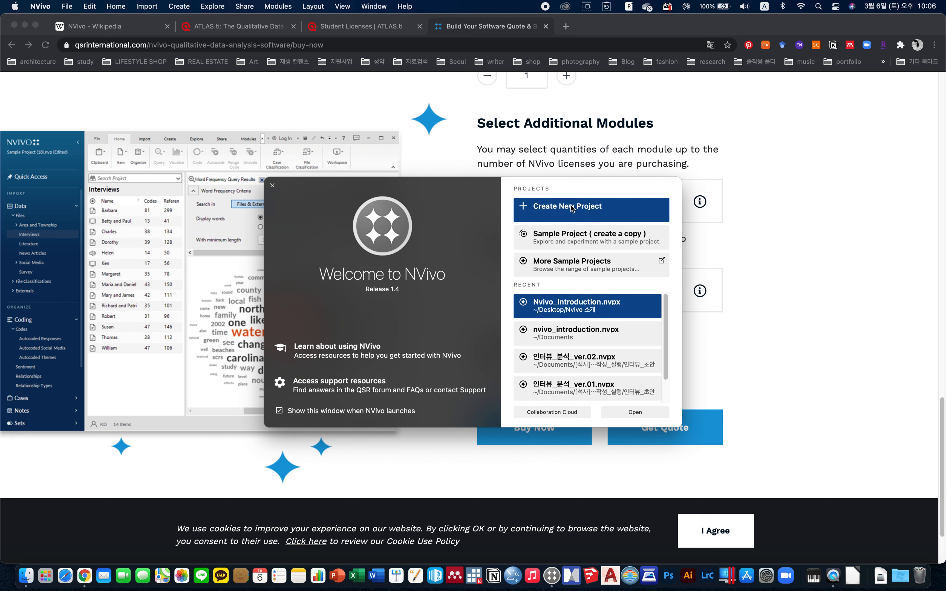
left_click(553, 211)
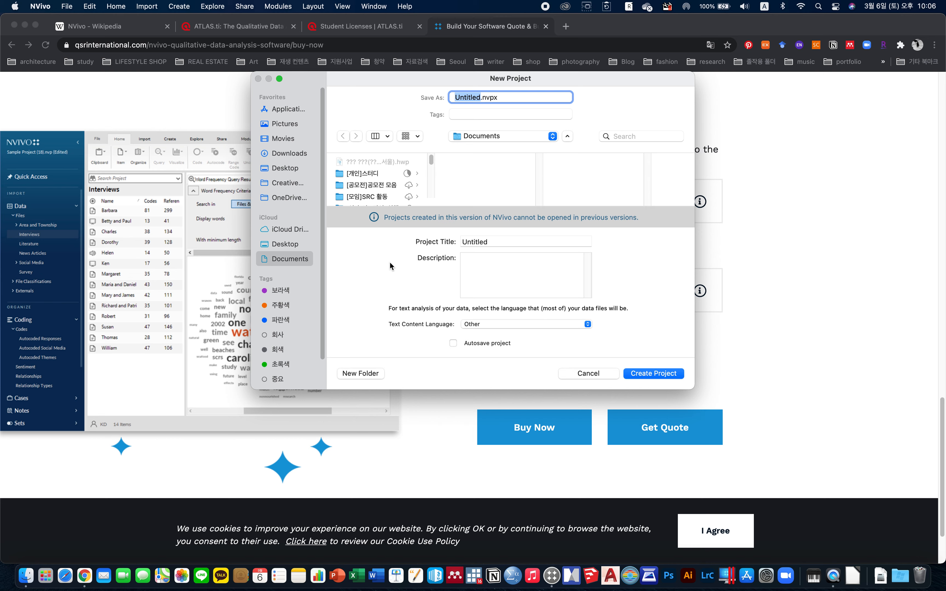
Name the new project file nvivo_introduction.
type("nvivo_introduc")
type("i")
key("BackSpace")
type("ucition")
key("BackSpace")
key("BackSpace")
key("BackSpace")
type("on")
key("BackSpace")
key("BackSpace")
key("BackSpace")
key("BackSpace")
type("tion")
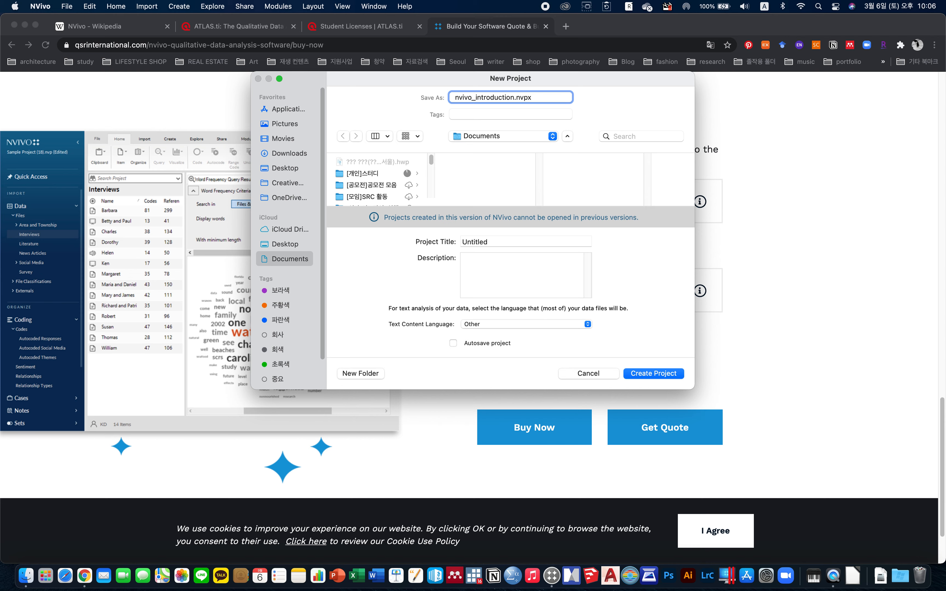
Copy the file name and paste it as the Project Title nvivo_introduction.
left_click_drag(513, 96, 441, 94)
key("super+c")
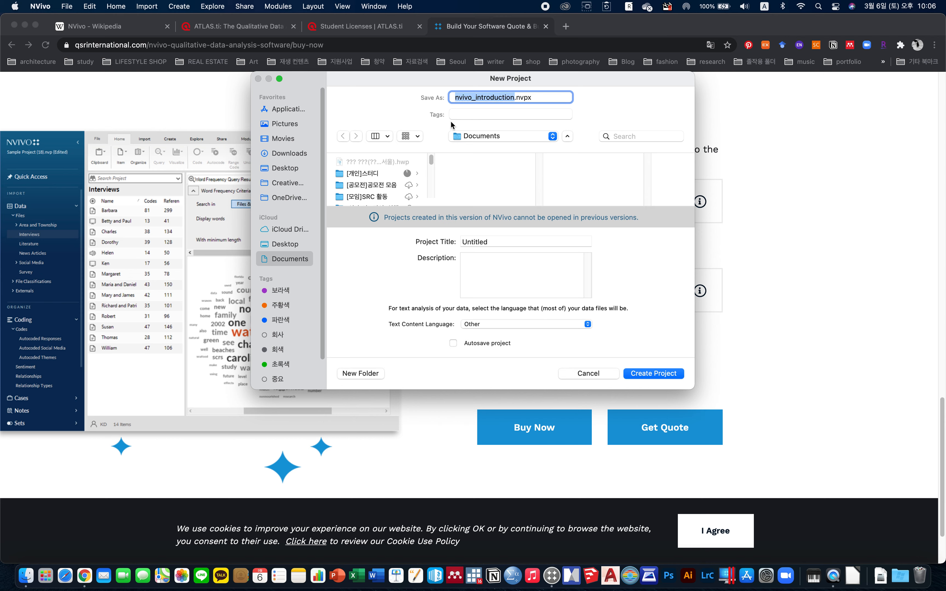
left_click(508, 241)
key("super+a")
key("super+v")
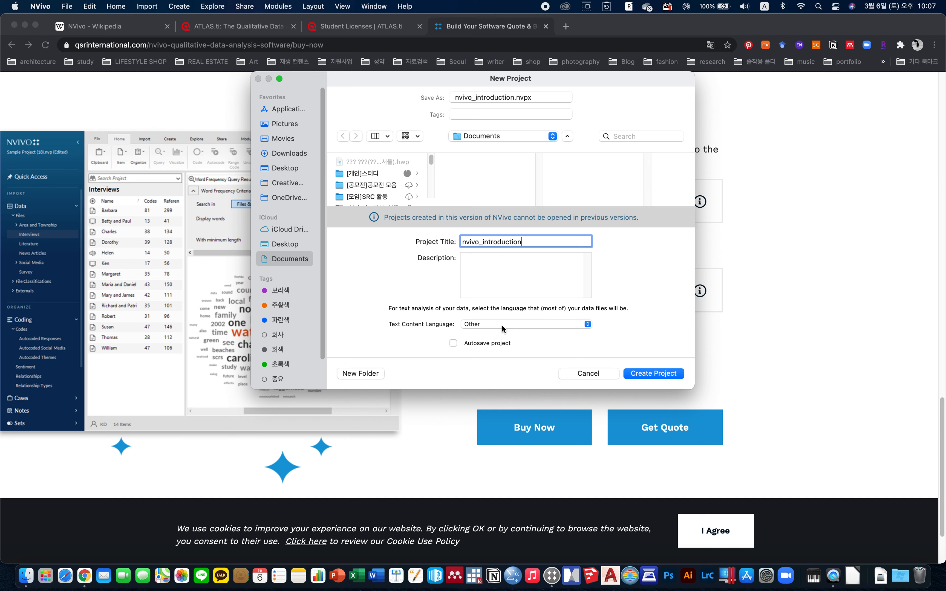
Keep the text content language as Other, enable Autosave project, and create the project.
left_click(527, 324)
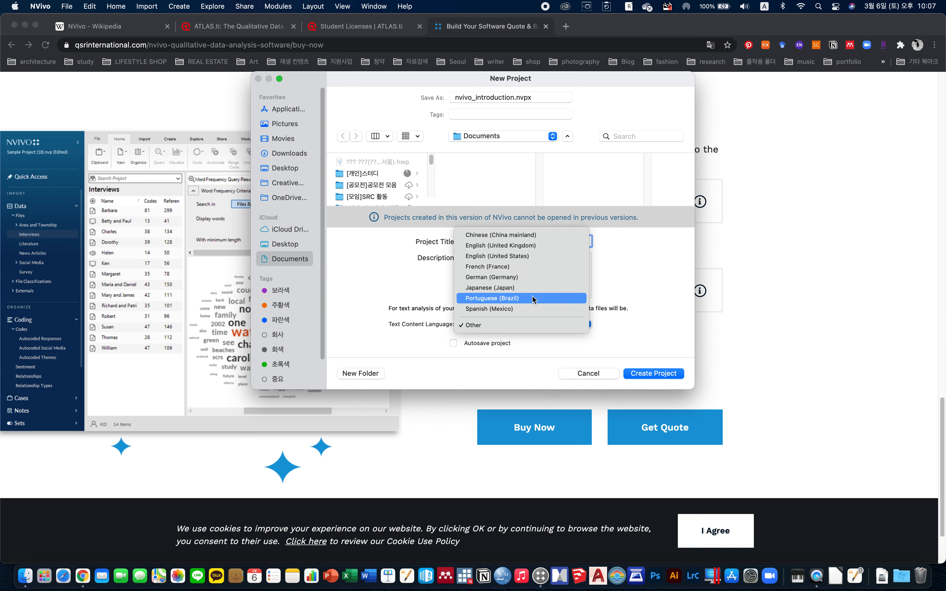
left_click(642, 318)
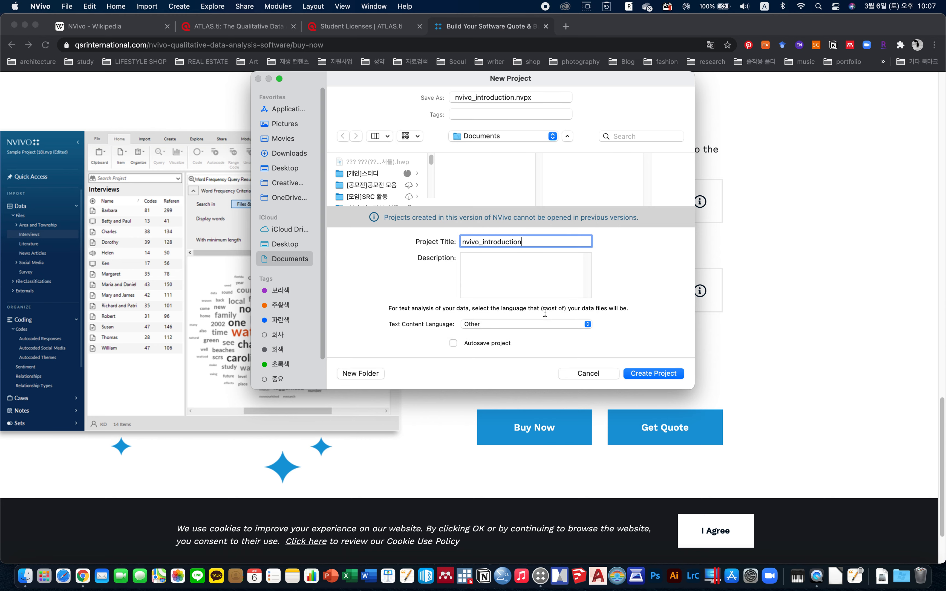
left_click(483, 344)
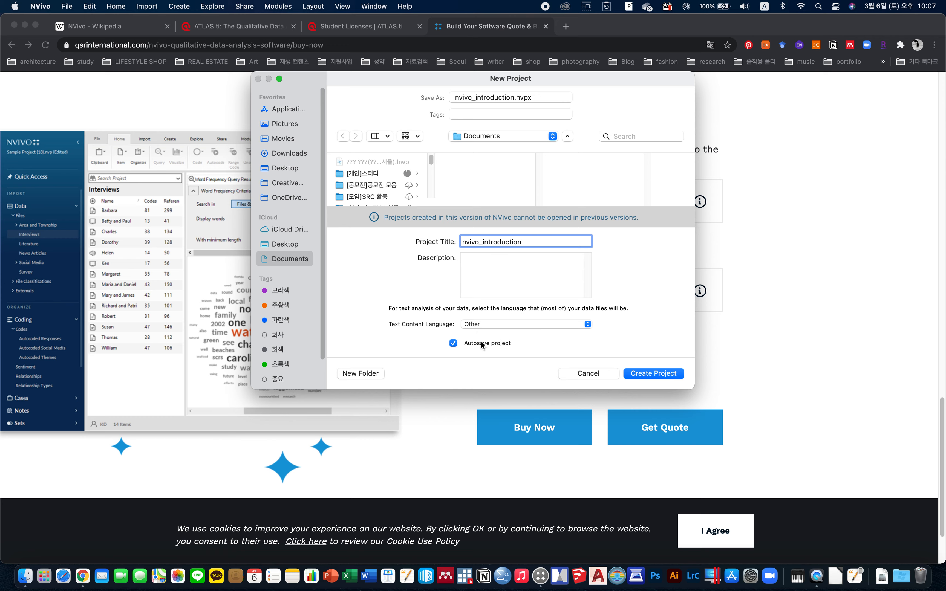
left_click(650, 375)
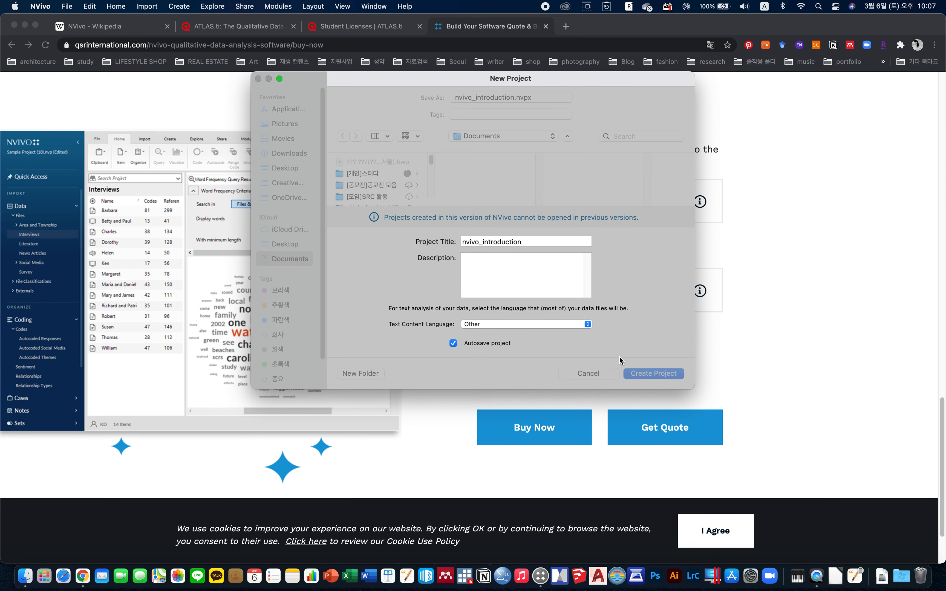
Page through the NVivo welcome tour and then skip the rest of it.
left_click(517, 288)
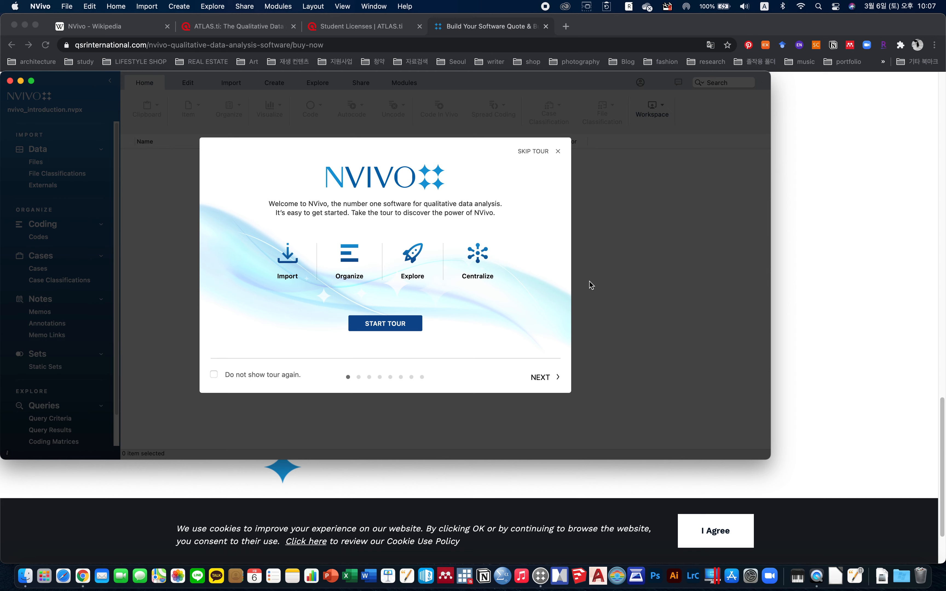
left_click(547, 379)
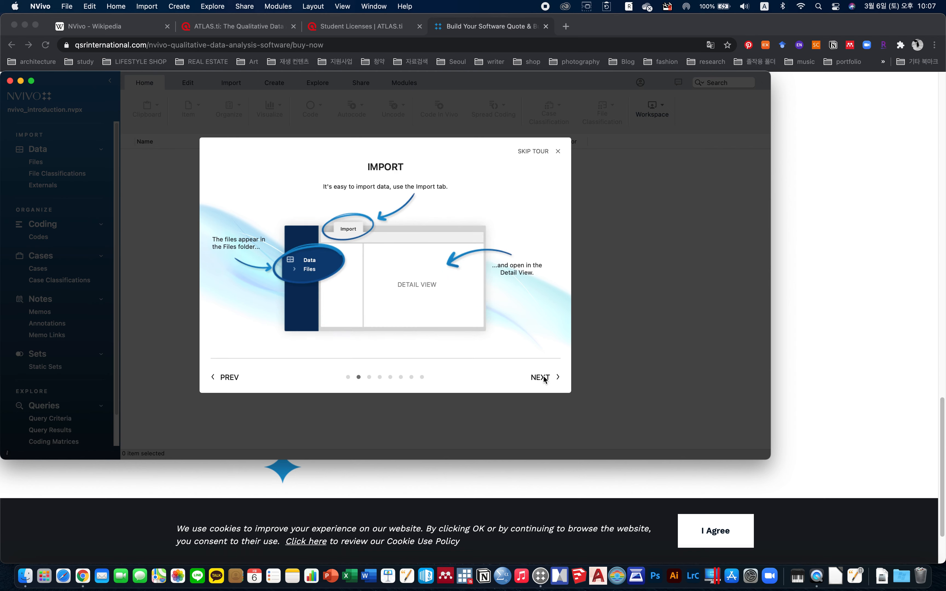
left_click(545, 379)
left_click(545, 379)
left_click(544, 380)
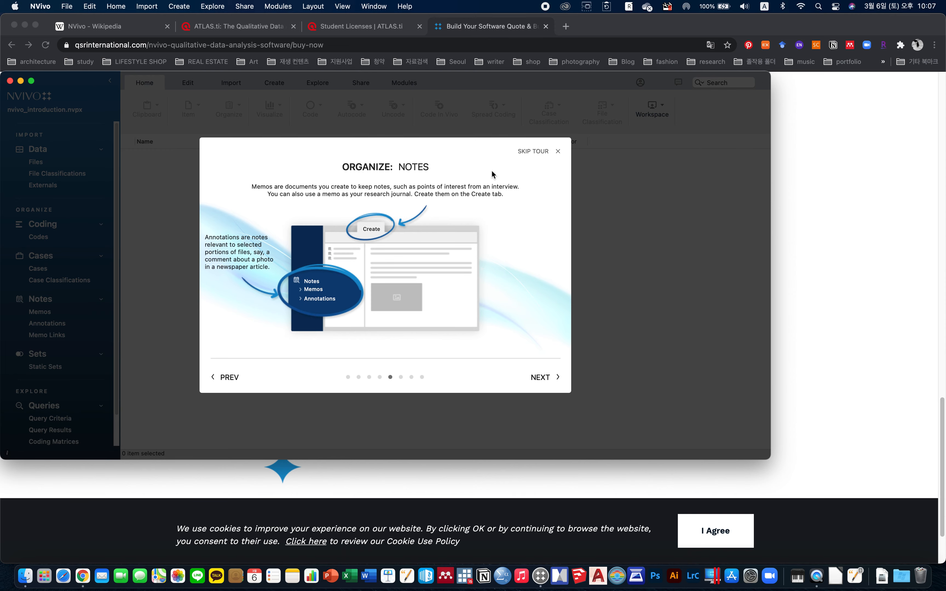
left_click(547, 156)
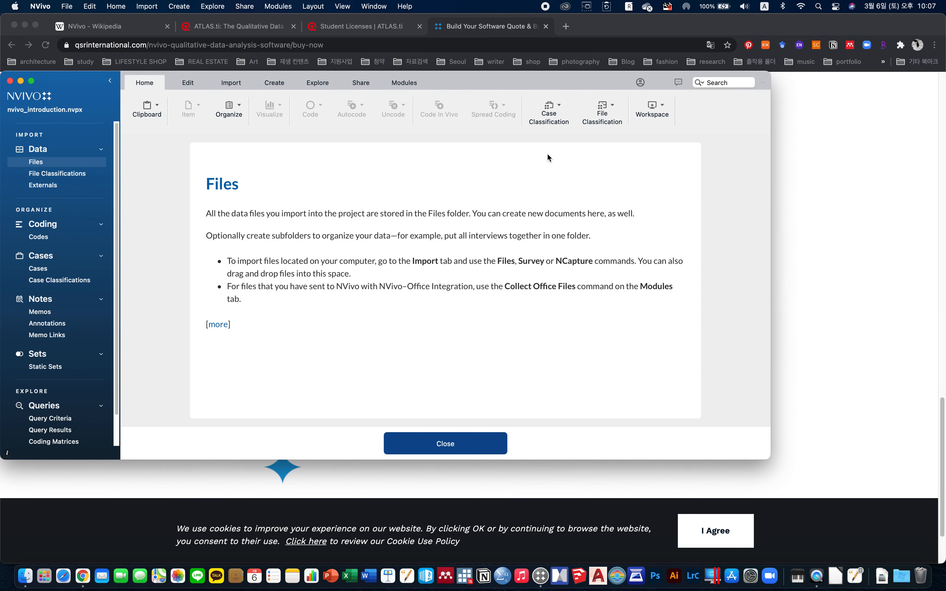
Move the project window and maximise it to fill the screen.
left_click_drag(82, 73, 120, 16)
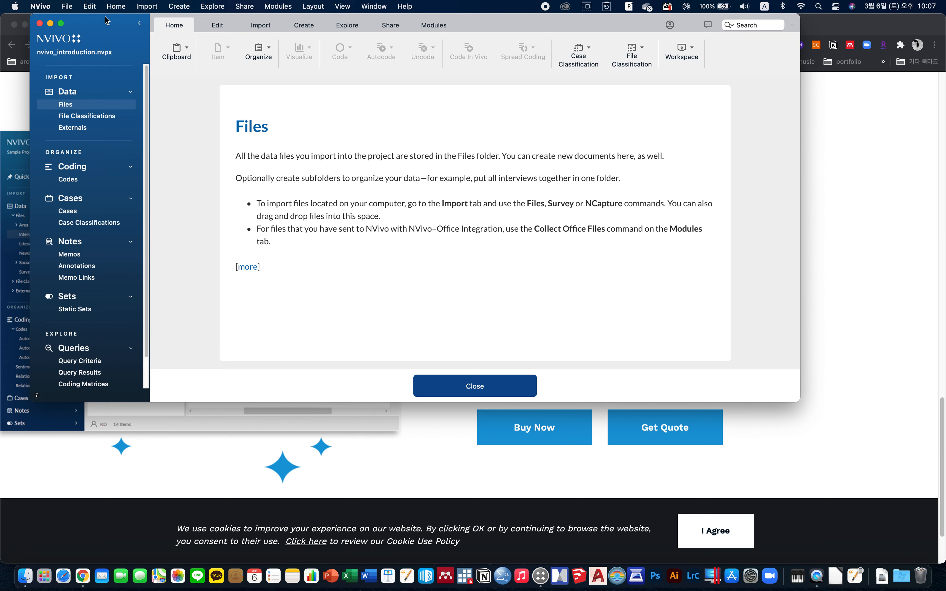
double_click(120, 17)
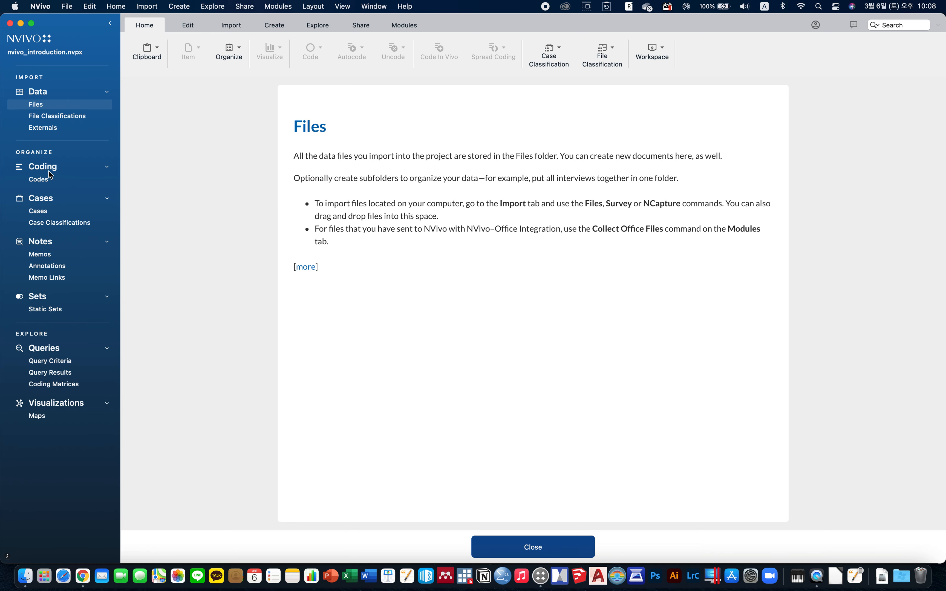
Open the Codes folder, then collapse, re-expand and open the Cases folder in the navigation pane.
left_click(46, 179)
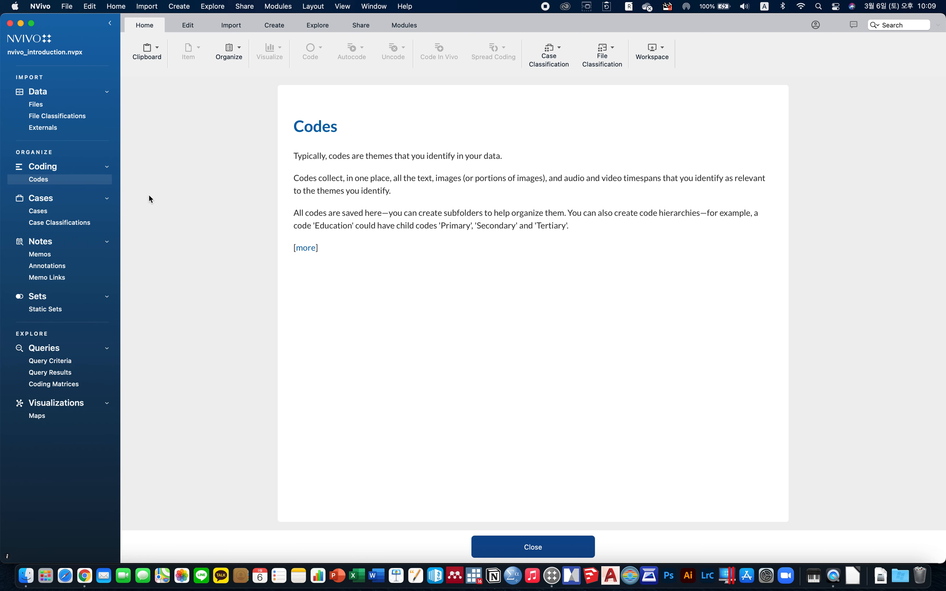
left_click(89, 200)
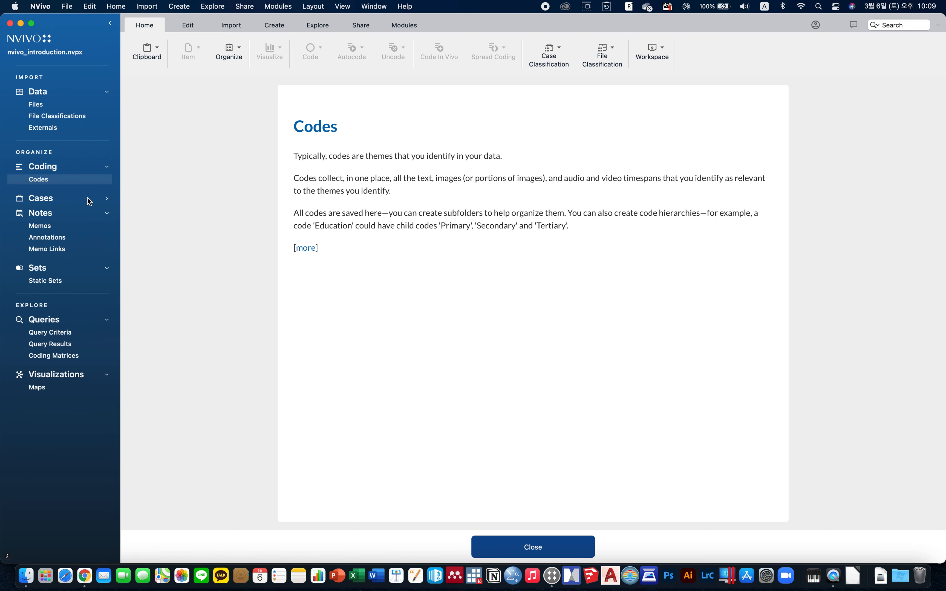
left_click(64, 200)
left_click(61, 212)
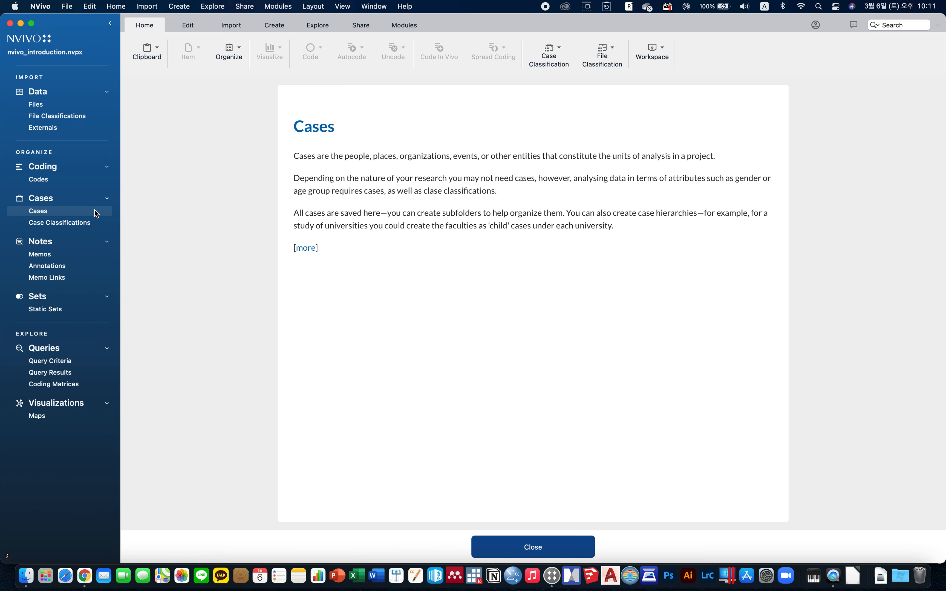
Open the Memos folder and then the Annotations folder under Notes.
left_click(63, 243)
left_click(63, 244)
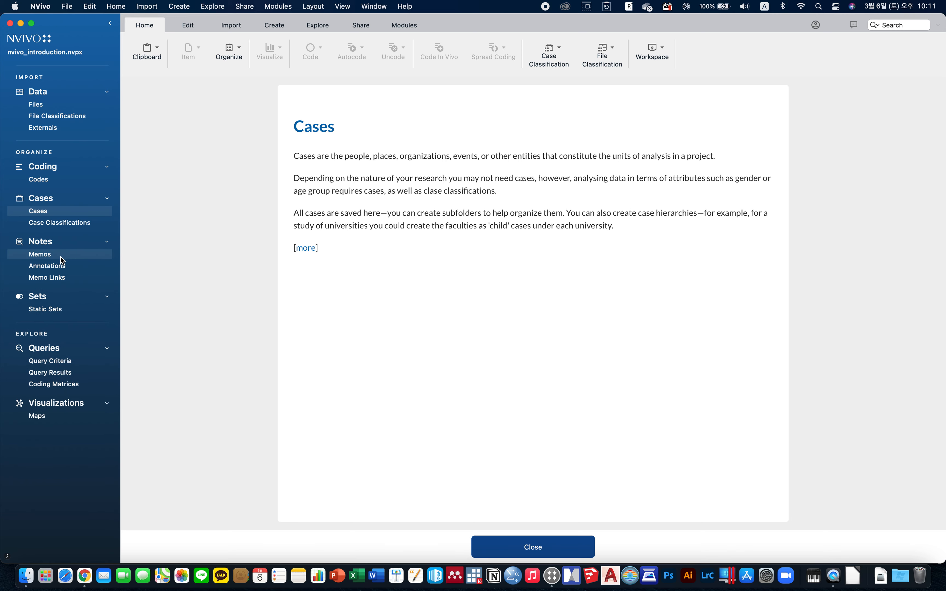
left_click(67, 256)
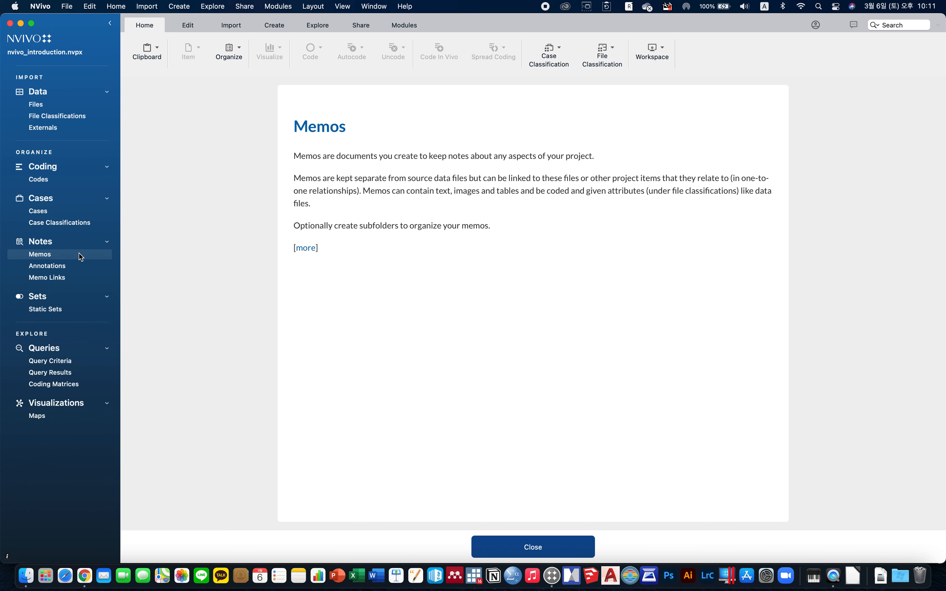
left_click(44, 266)
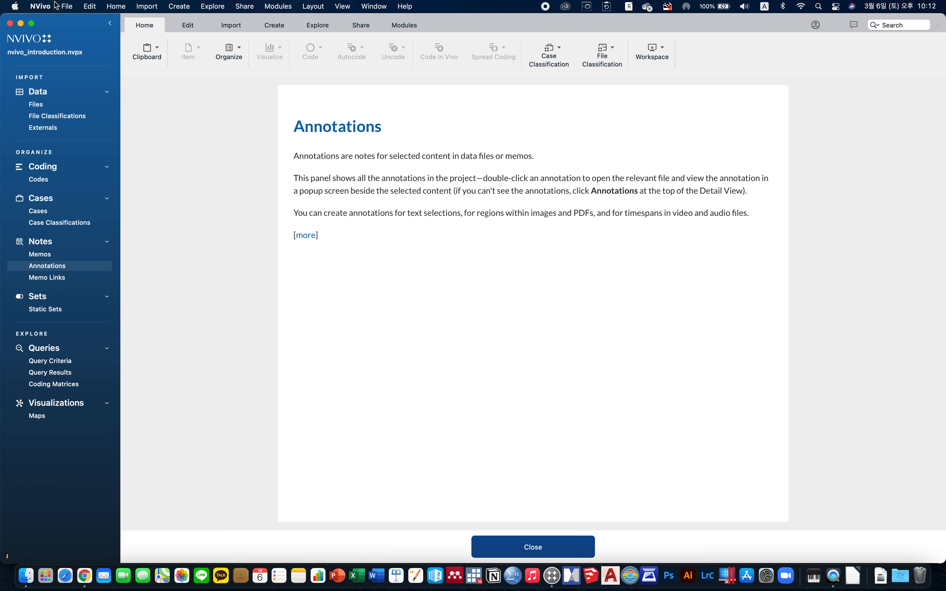
Examine the Edit, Import, Explore, Layout and View menus to see the commands they offer.
left_click(67, 7)
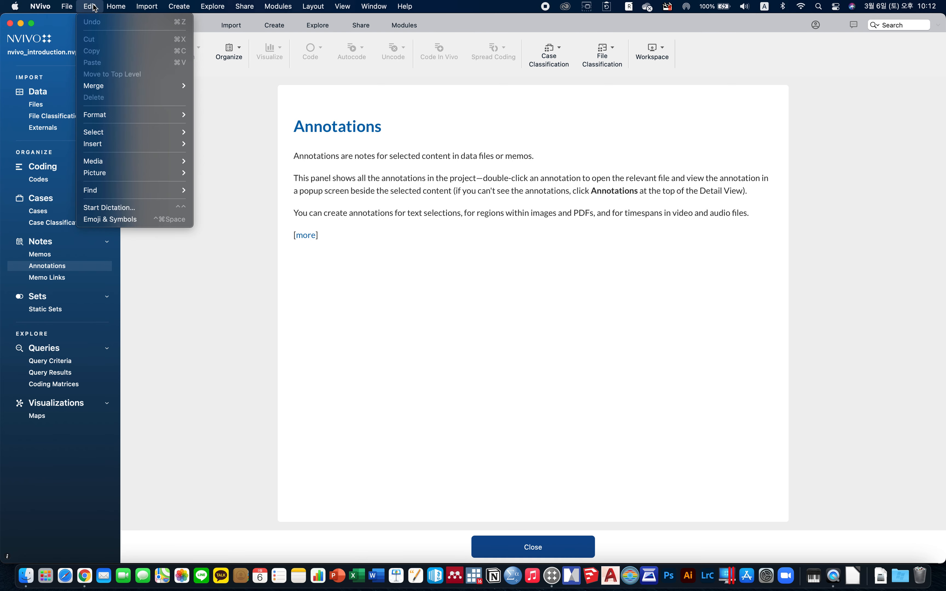
mouse_move(134, 8)
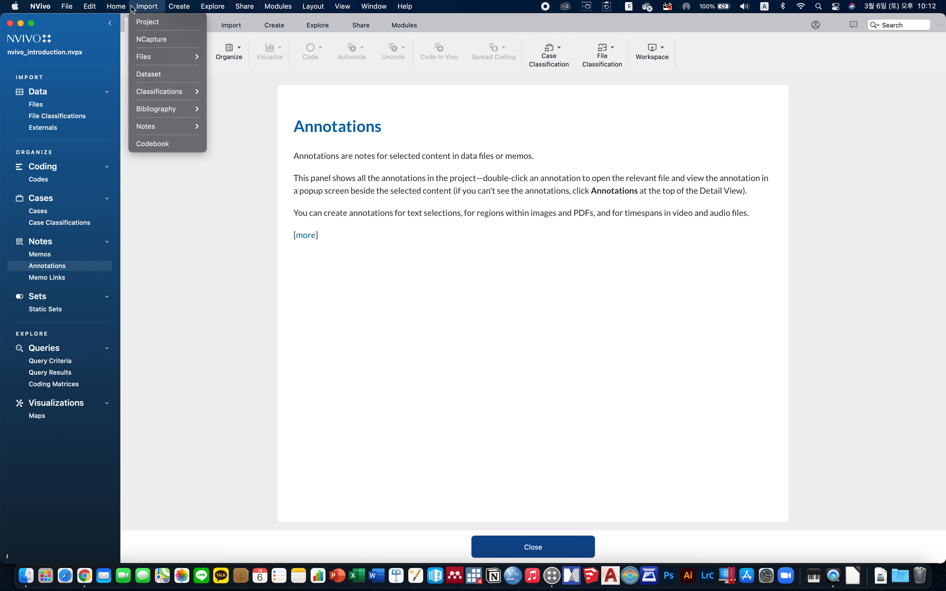
mouse_move(78, 9)
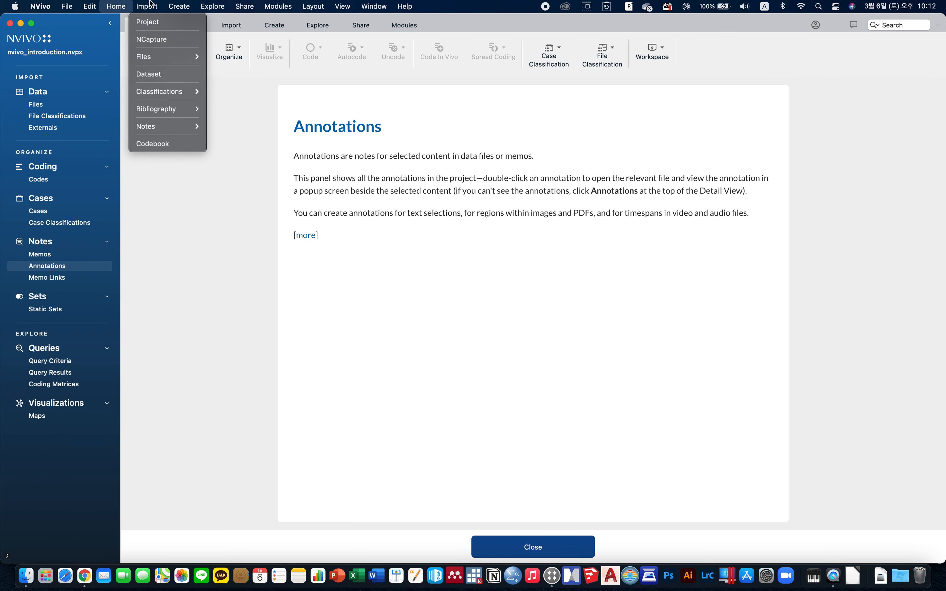
mouse_move(203, 9)
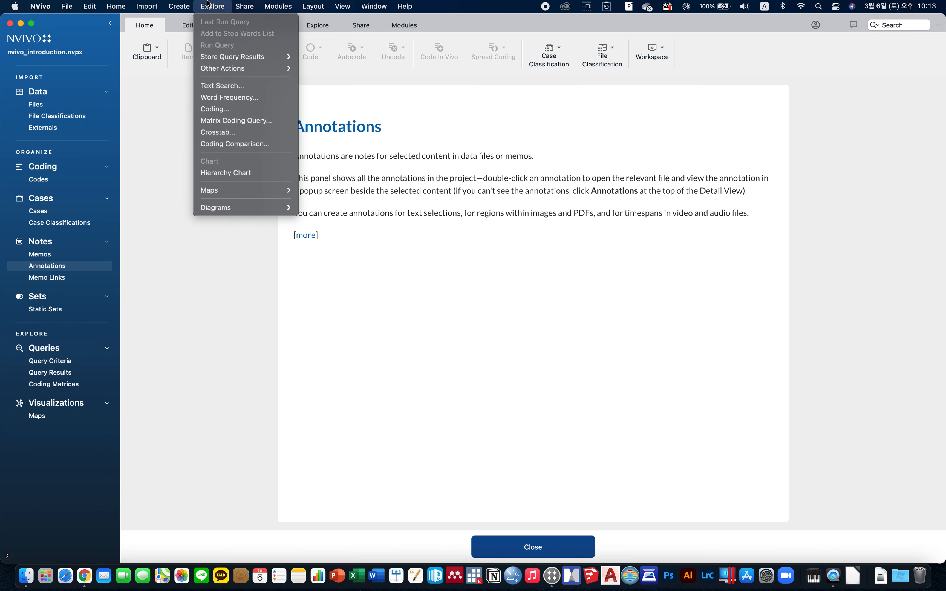
mouse_move(250, 9)
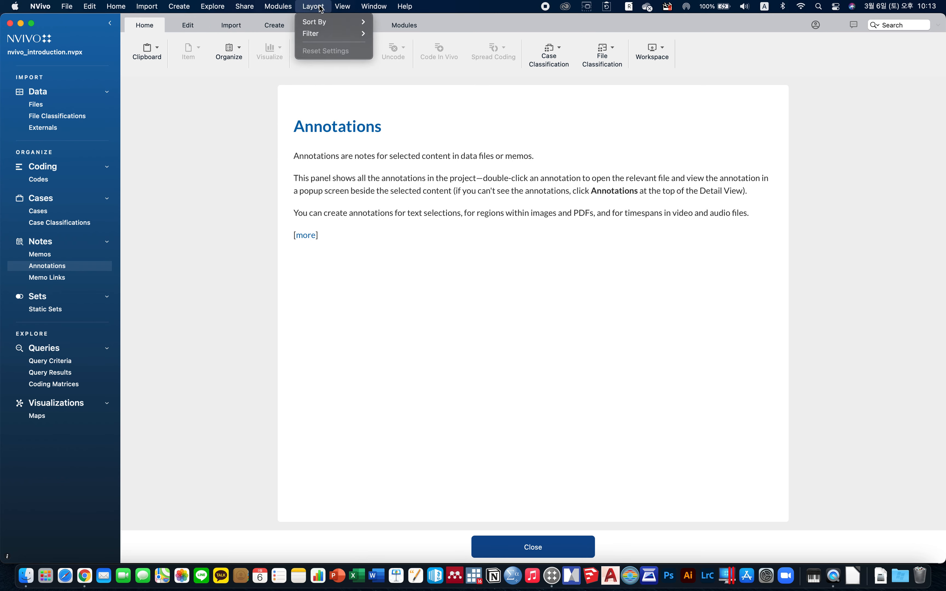
mouse_move(339, 9)
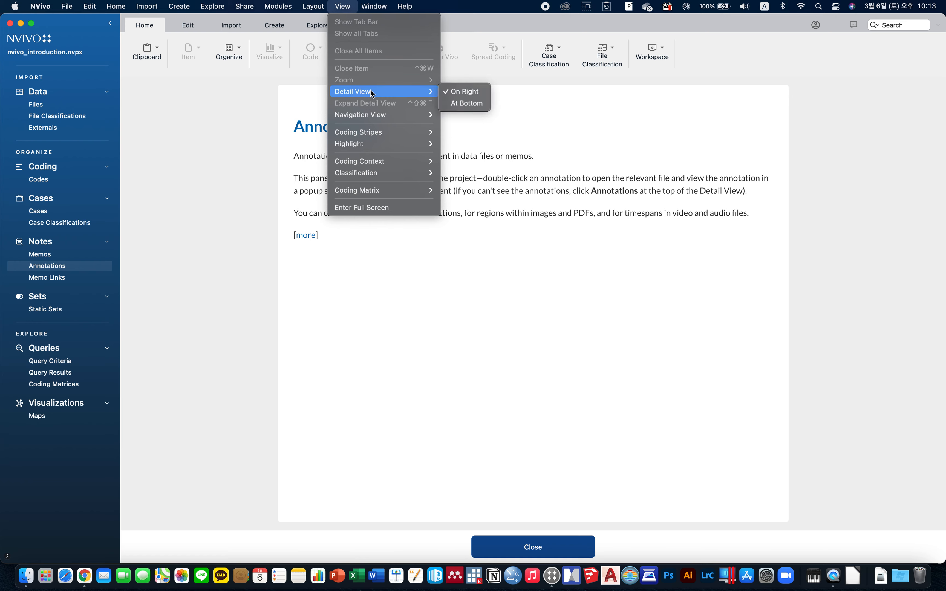
mouse_move(356, 164)
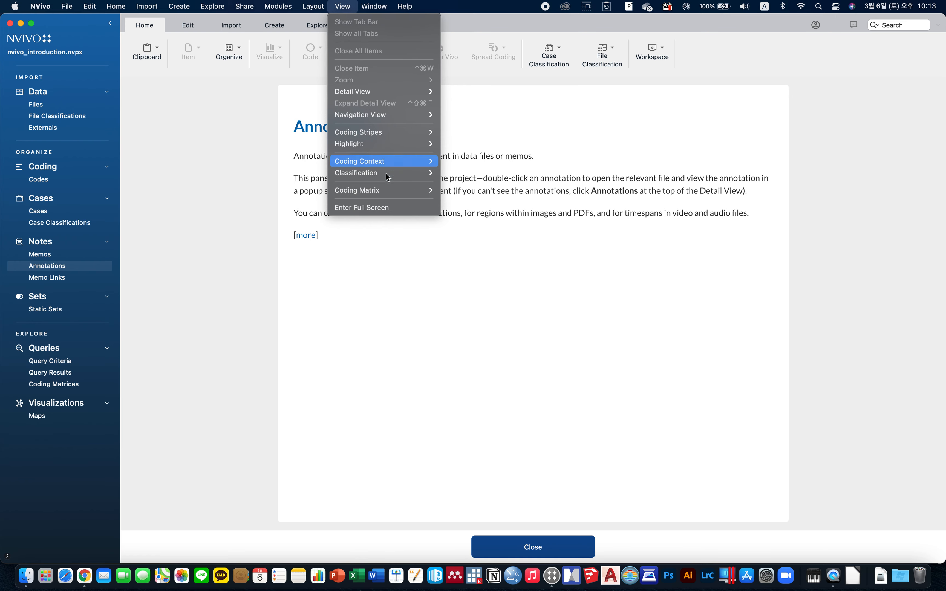
mouse_move(385, 191)
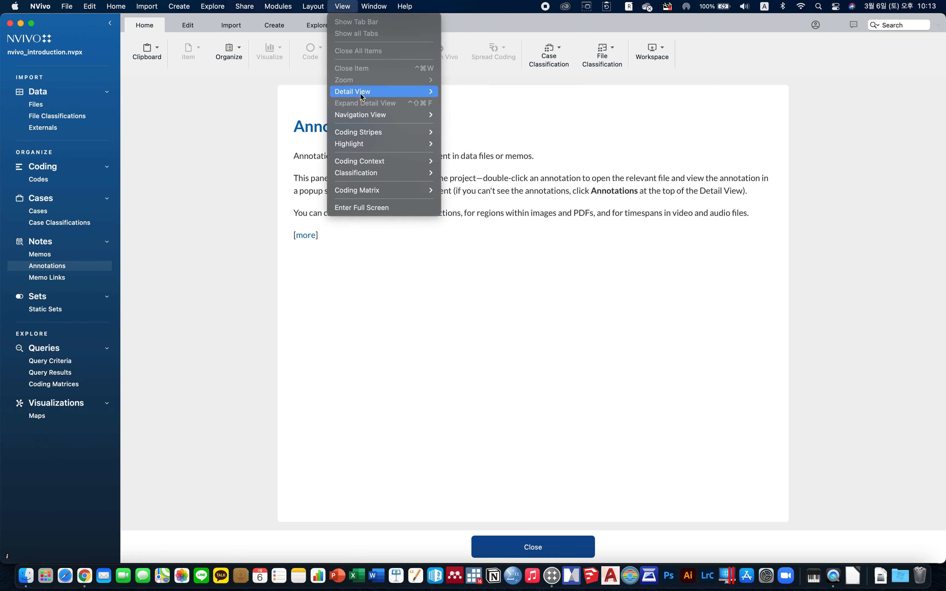
mouse_move(362, 95)
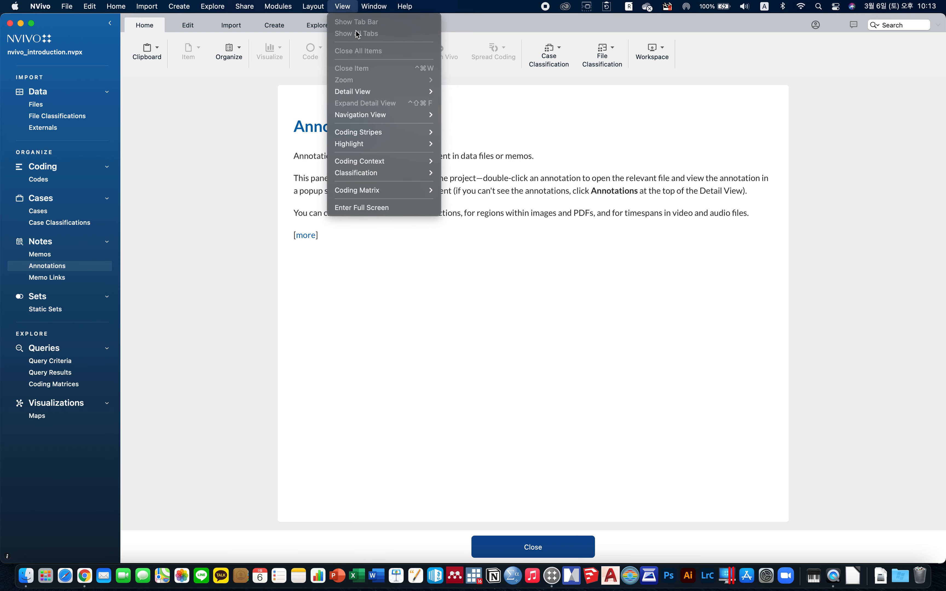
mouse_move(372, 12)
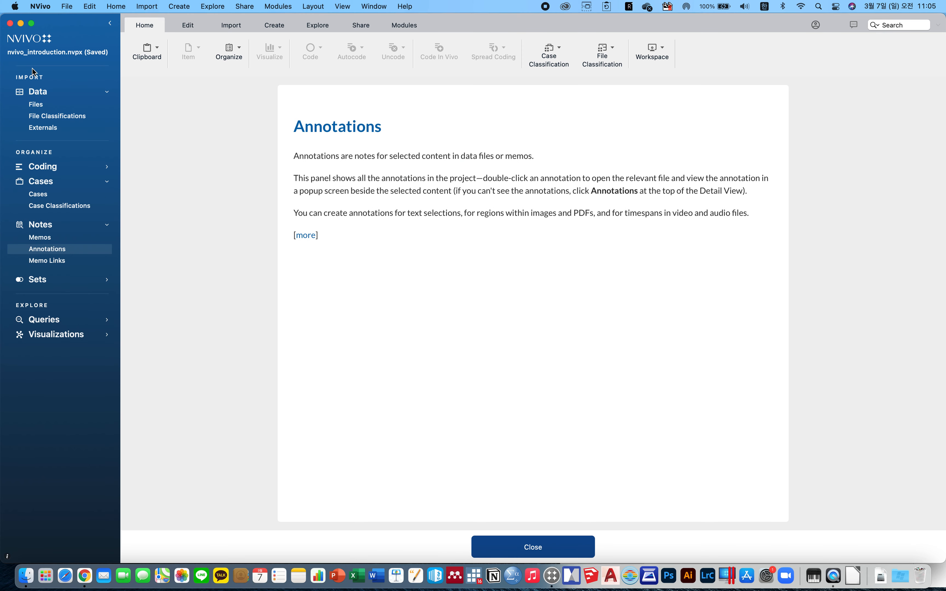
Open the recent project Nvivo_Introduction.nvpx.
left_click(67, 7)
mouse_move(97, 46)
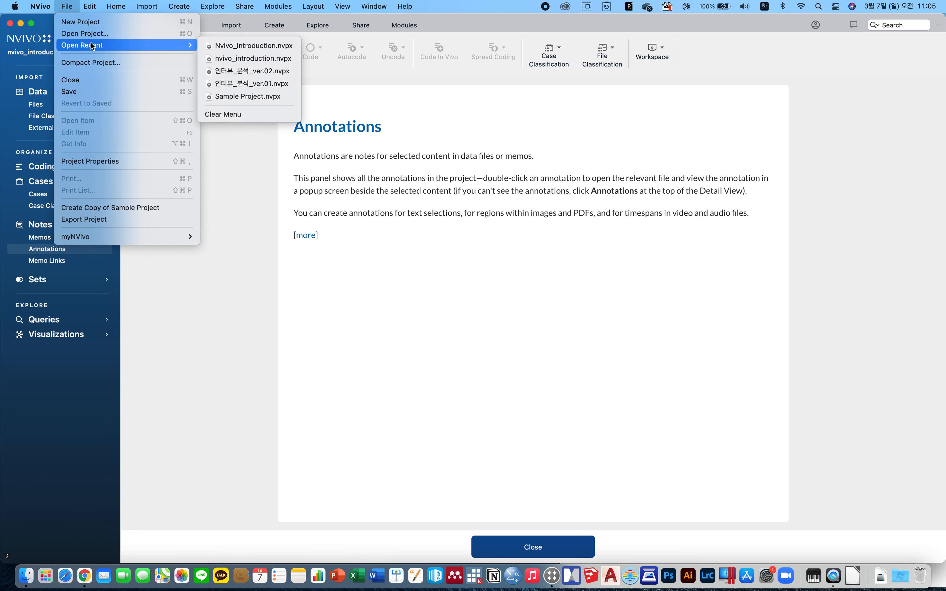
left_click(254, 45)
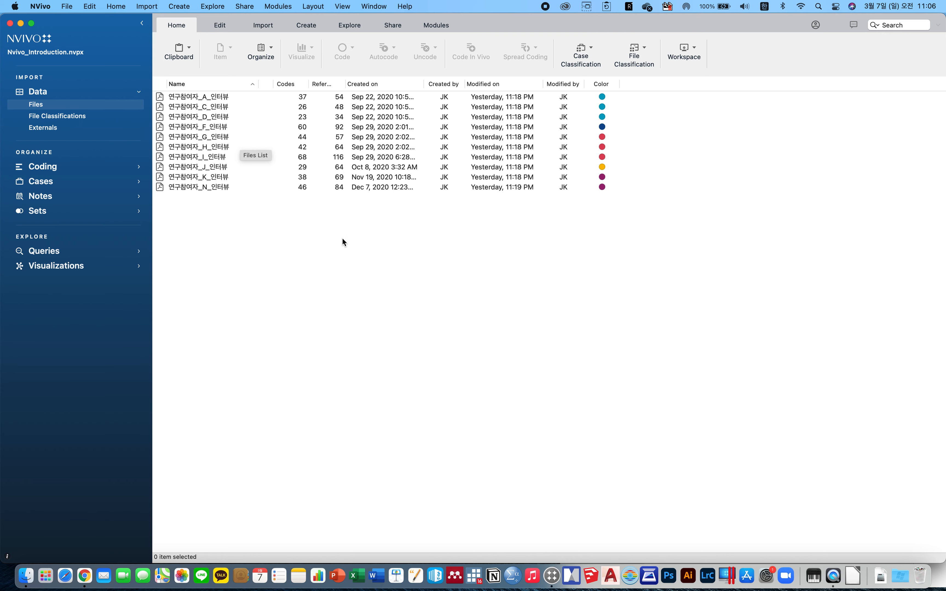
right_click(346, 226)
mouse_move(395, 235)
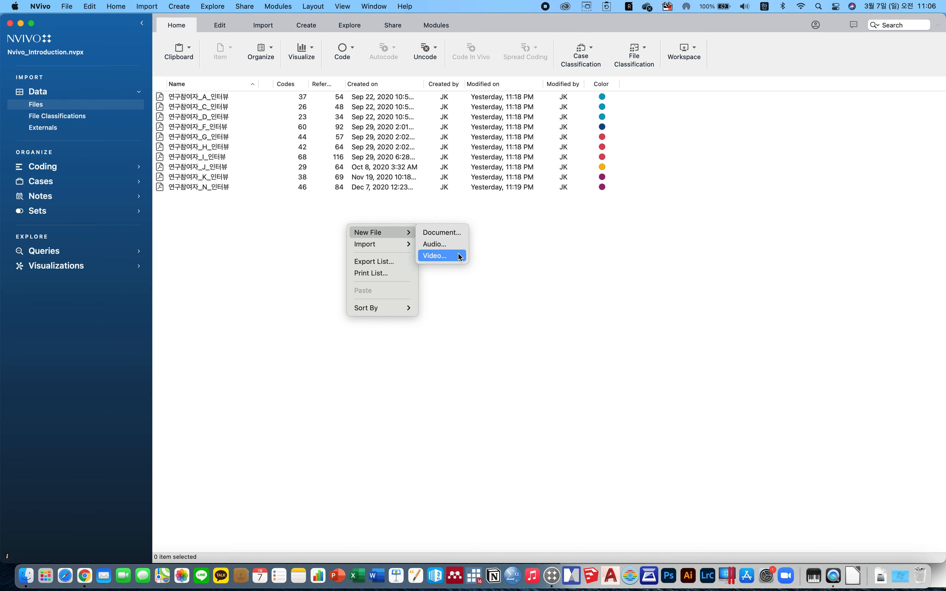
left_click(468, 293)
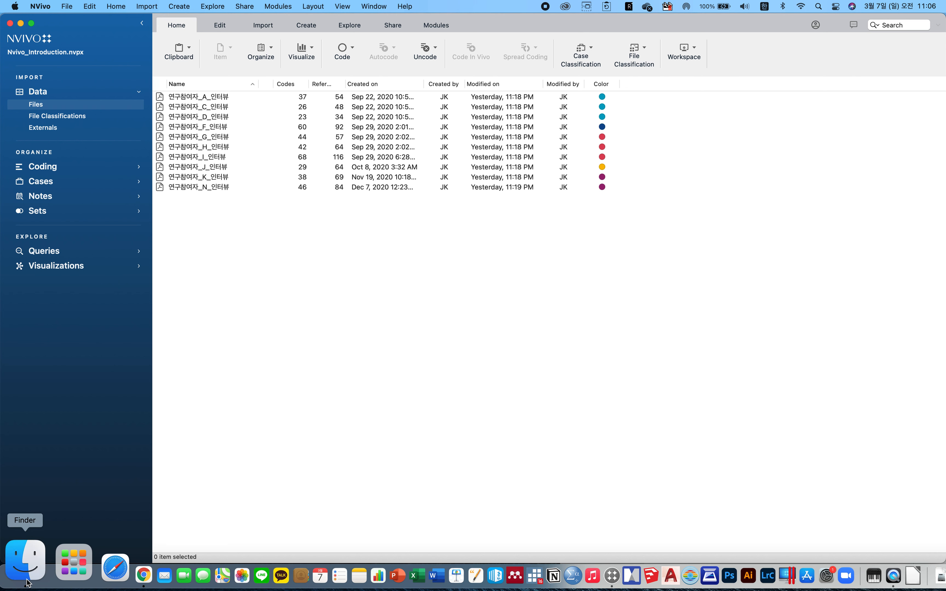
Import the participant B interview PDF from the Finder folder into the project's Files list.
left_click(28, 583)
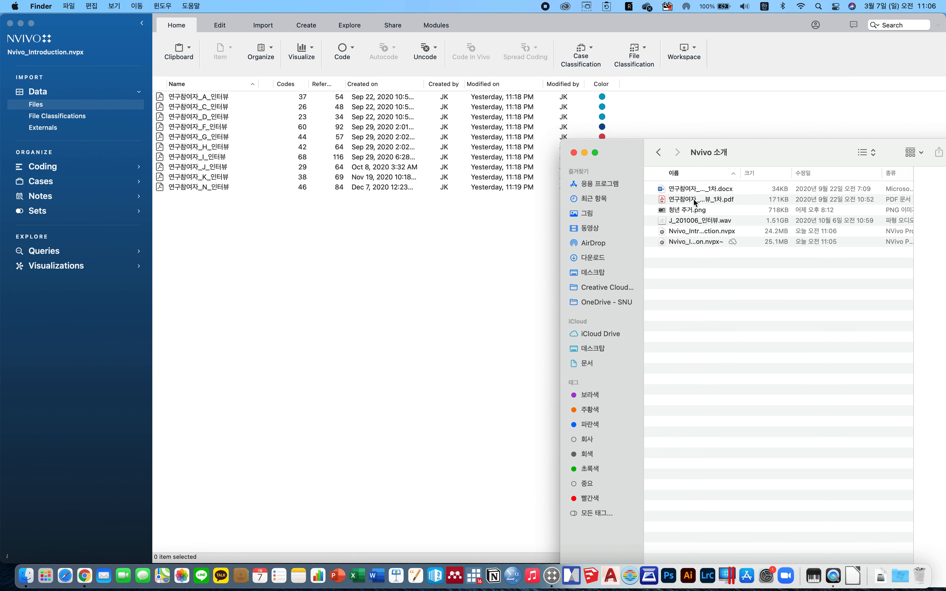
left_click_drag(694, 200, 376, 250)
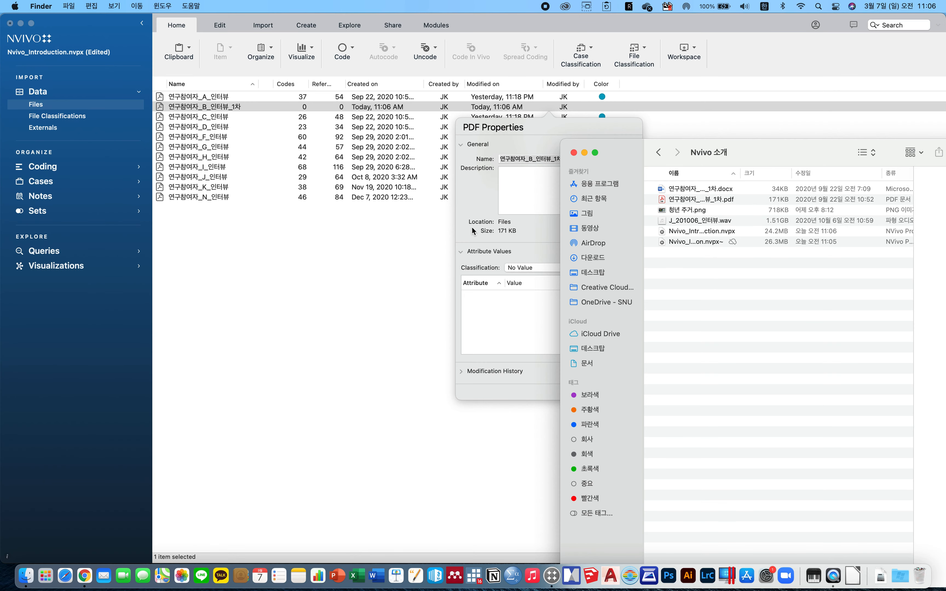
left_click(472, 226)
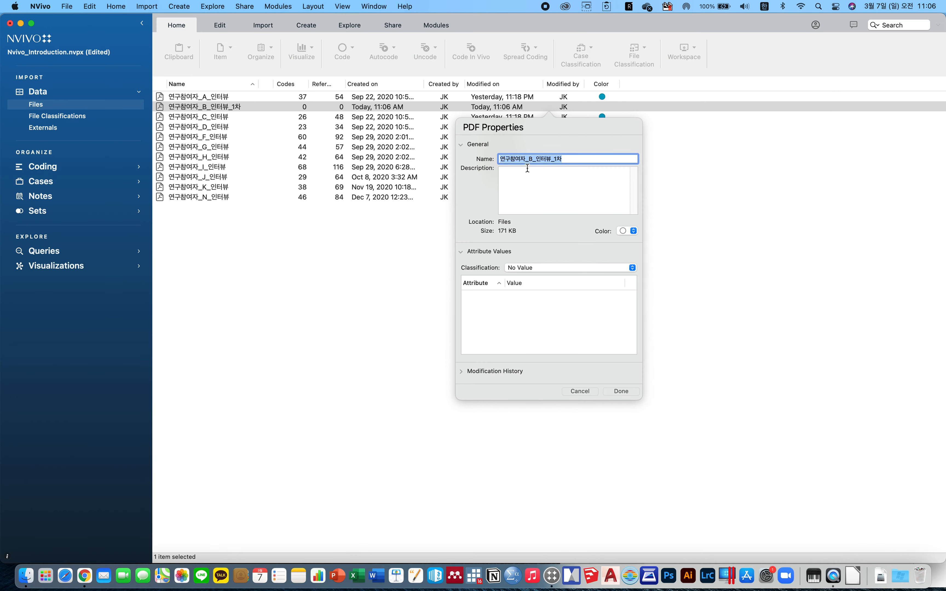
Rename the imported PDF to 연구참여자_B_인터뷰_pdf in its properties and confirm them.
left_click(574, 156)
key("BackSpace")
key("BackSpace")
type("ㅔㅇㄹ")
key("BackSpace")
key("BackSpace")
key("BackSpace")
key("ctrl+space")
type("pdf")
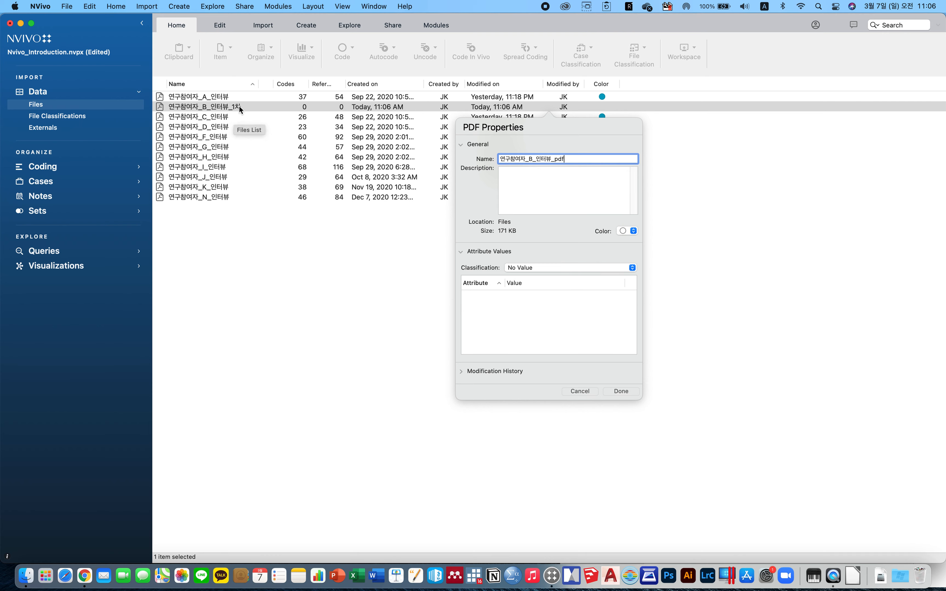
left_click(616, 268)
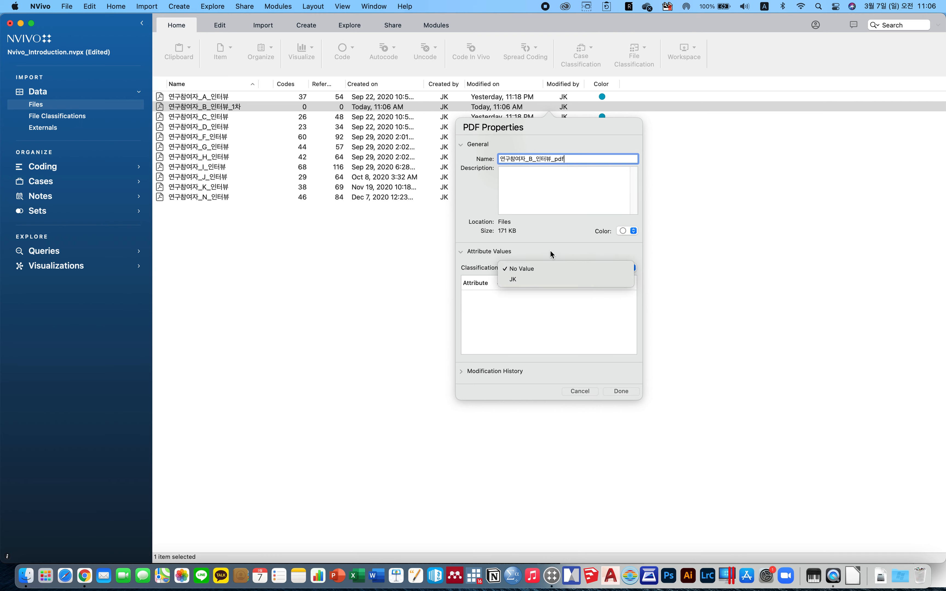
left_click(562, 258)
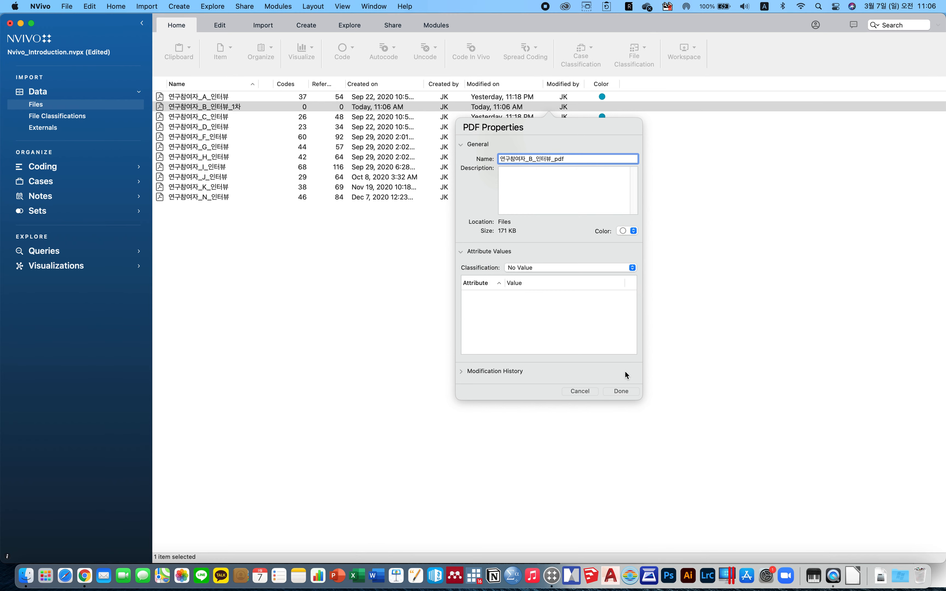
left_click(624, 390)
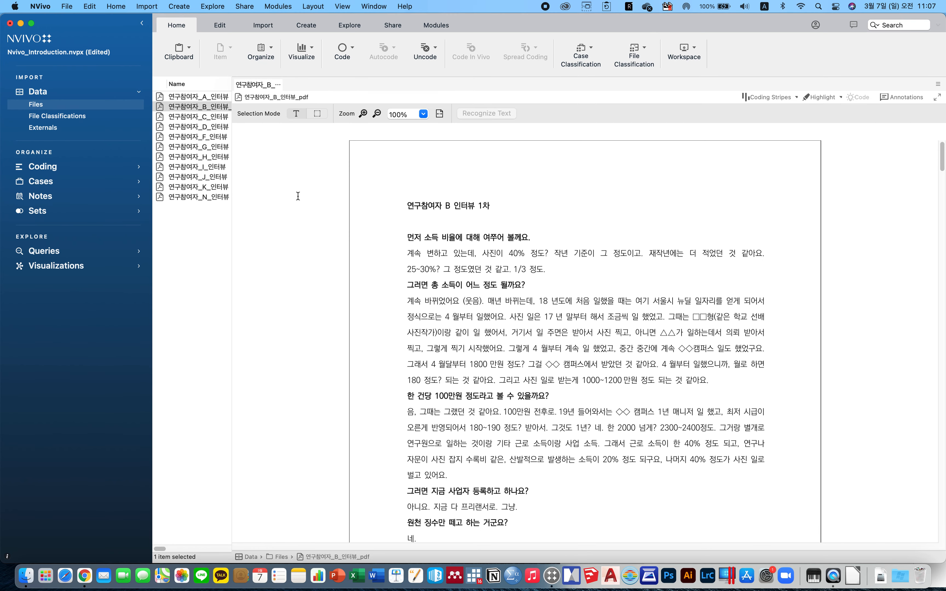
Scroll through the imported PDF interview document.
scroll(511, 309, "down", 5)
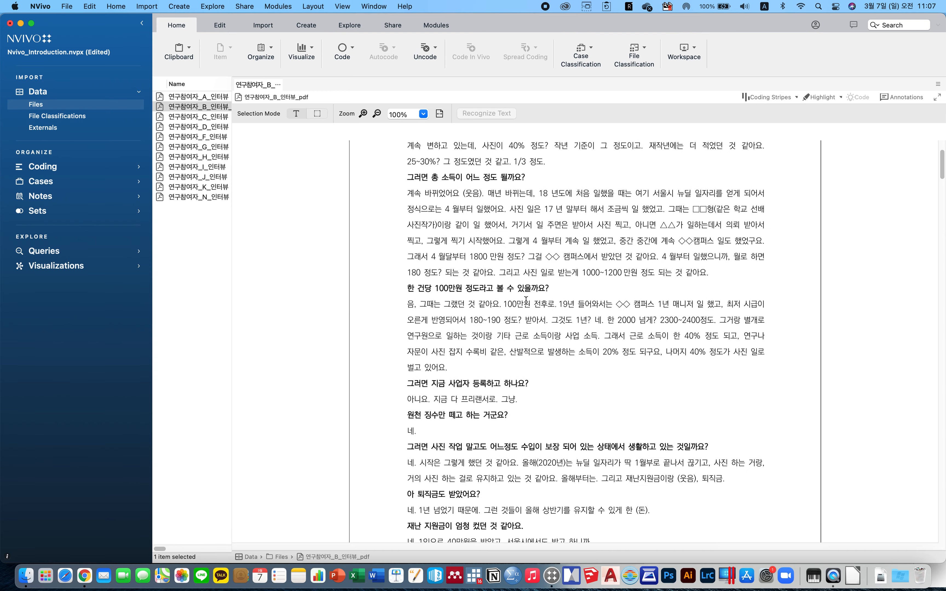
scroll(542, 306, "down", 15)
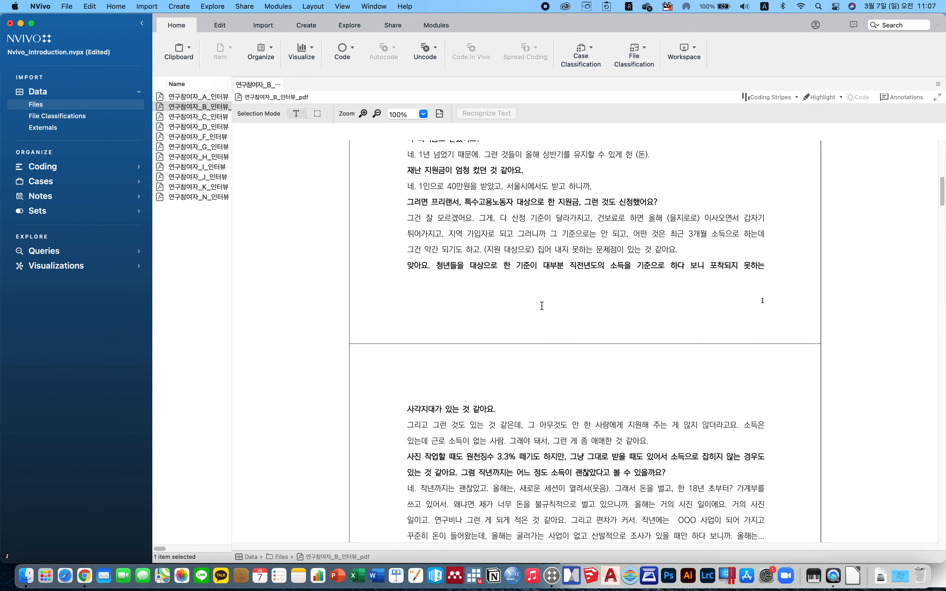
scroll(541, 306, "up", 3)
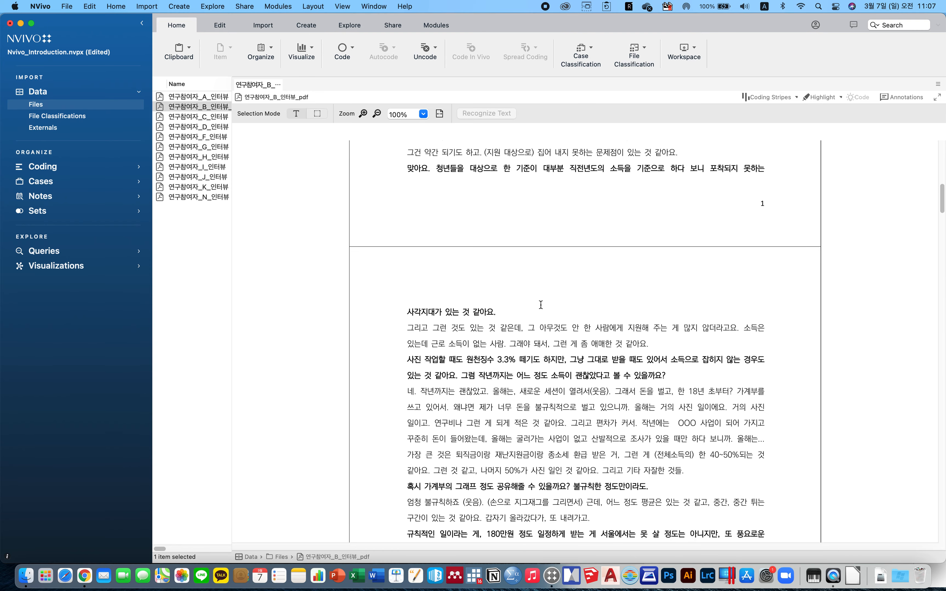
Import the participant B interview Word document from the Finder folder into the Files list.
left_click(26, 575)
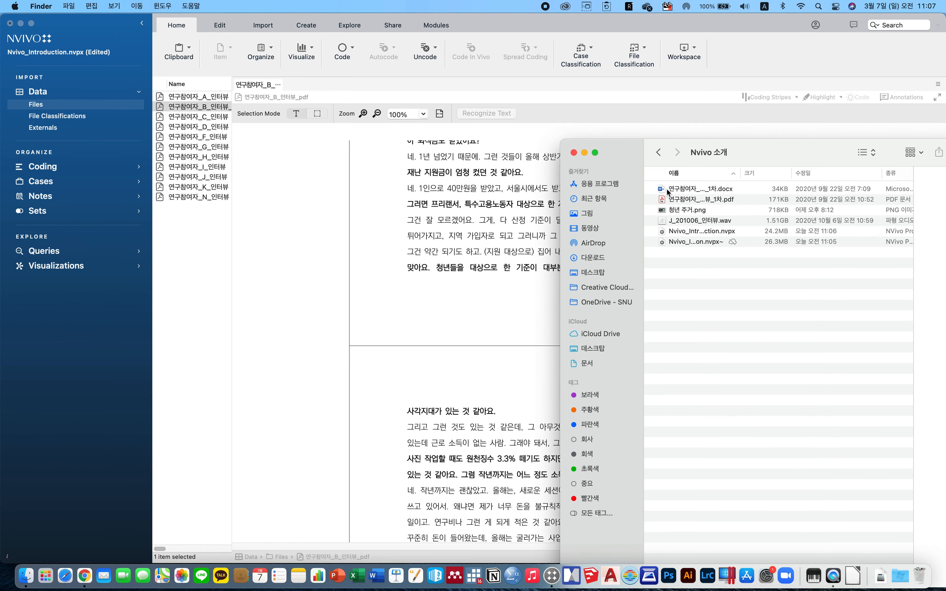
left_click(694, 191)
left_click_drag(695, 192, 207, 241)
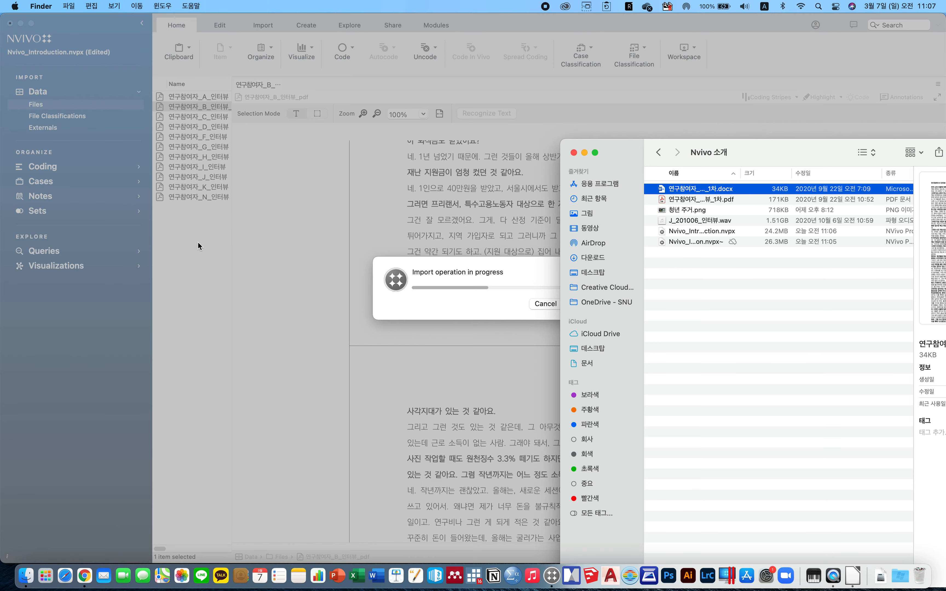
left_click(442, 190)
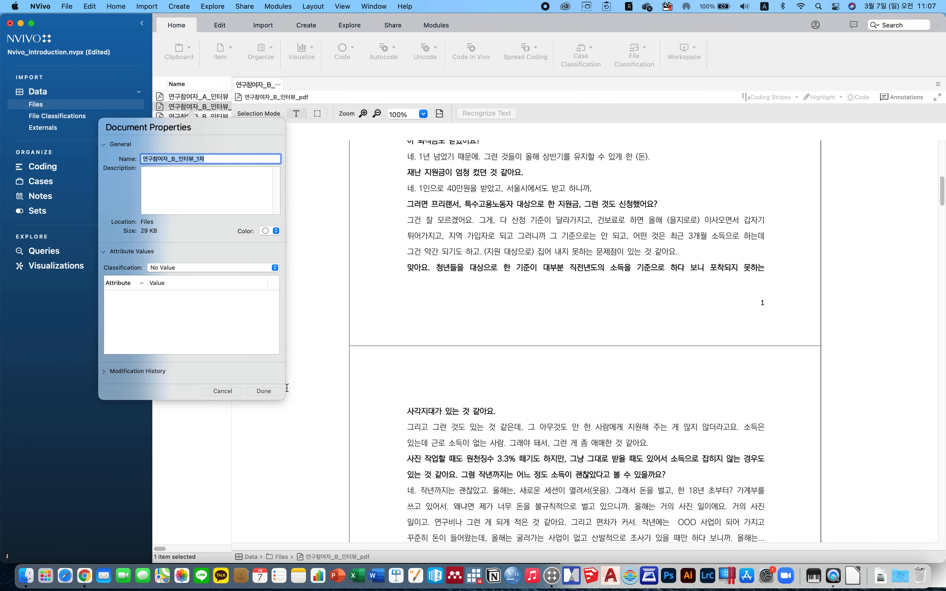
Rename the imported Word document to 연구참여자_B_인터뷰_word and widen the file list to show its columns.
left_click(226, 158)
key("BackSpace")
type("word")
key("Return")
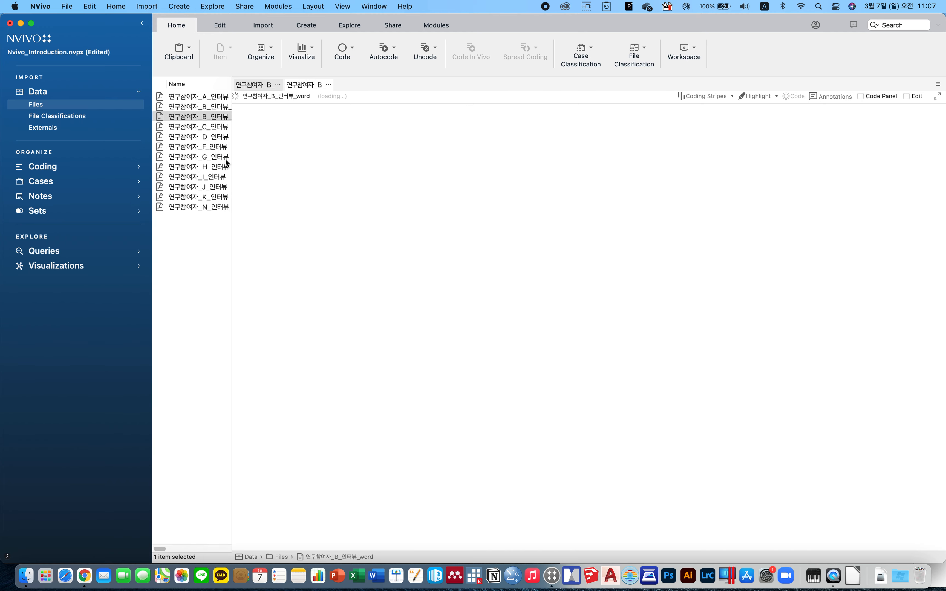
left_click_drag(232, 101, 394, 123)
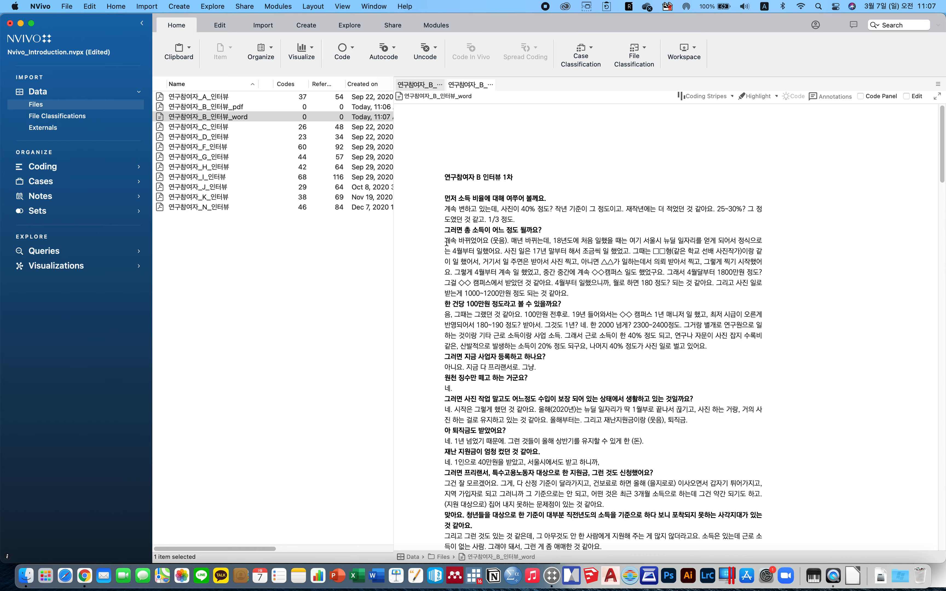
scroll(532, 340, "down", 4)
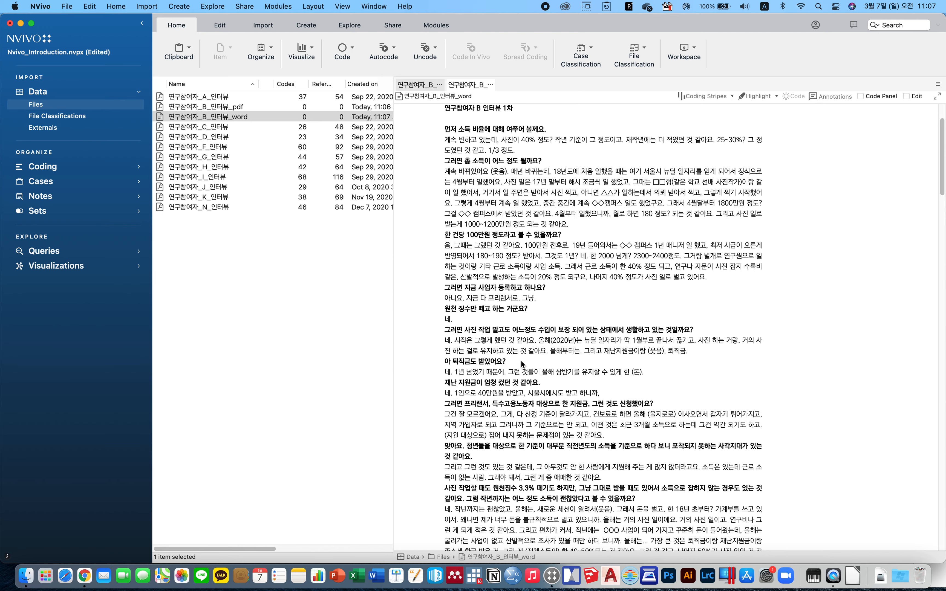
Switch between the PDF and Word versions of the B interview, scrolling through each to compare them.
left_click(236, 107)
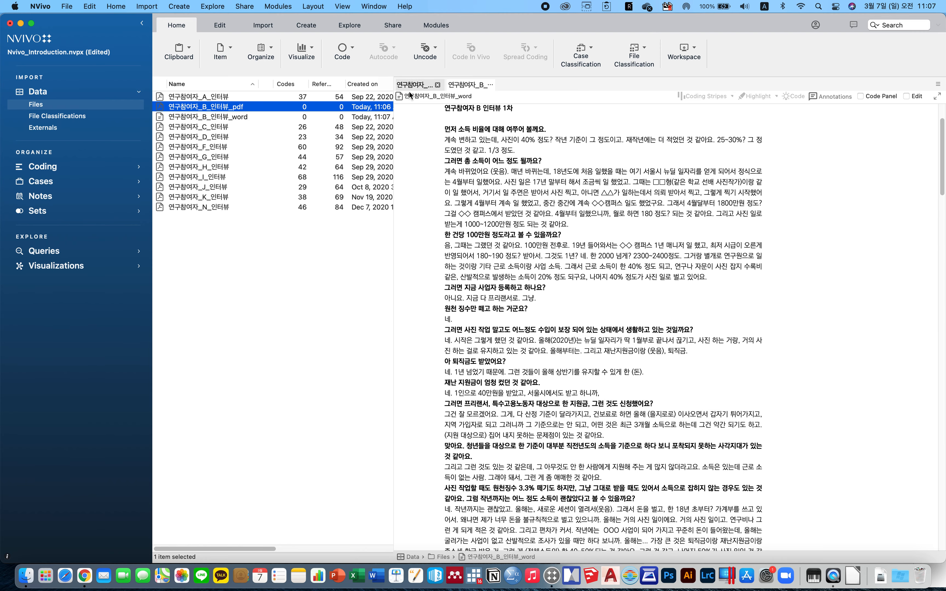
left_click(469, 85)
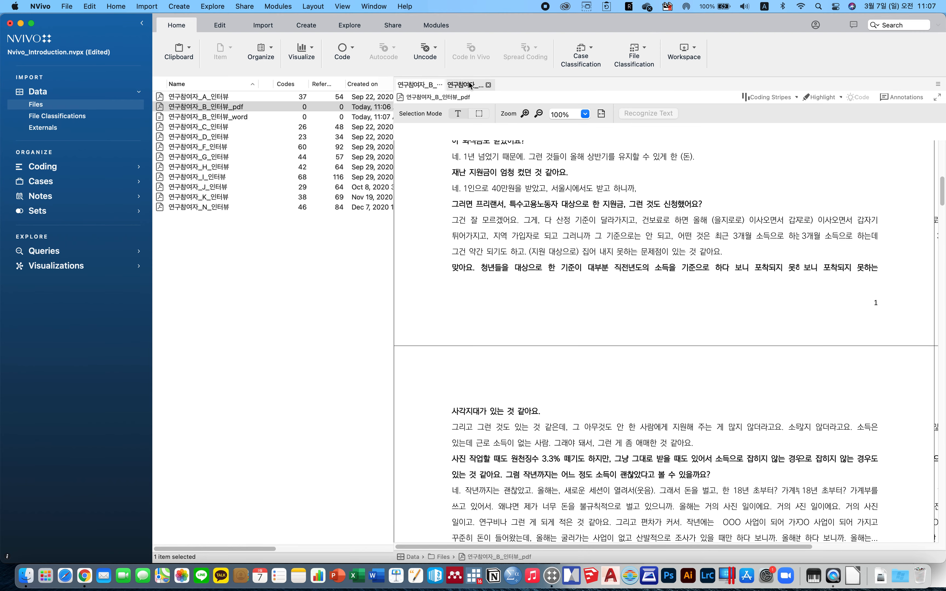
left_click(461, 84)
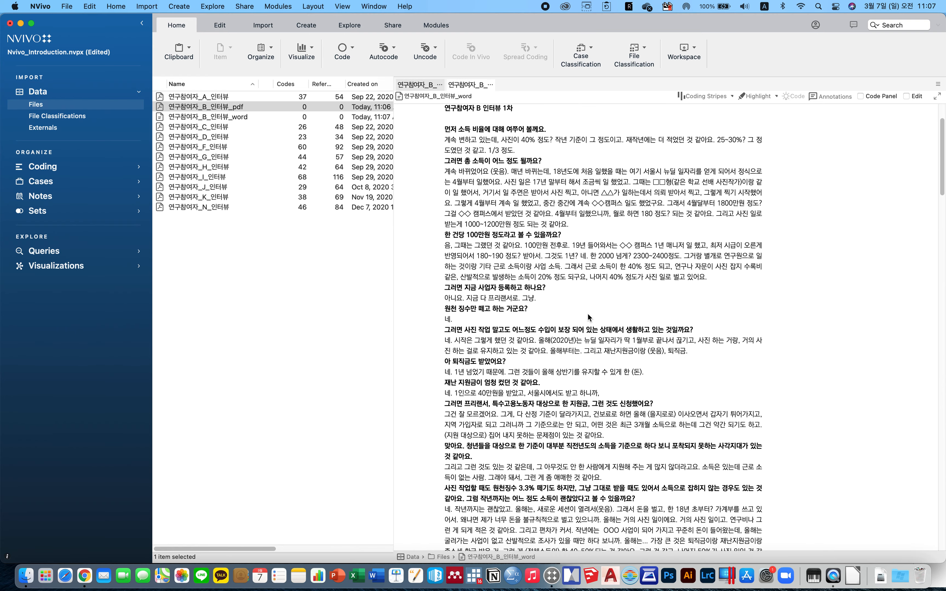
scroll(587, 312, "down", 15)
scroll(489, 291, "down", 15)
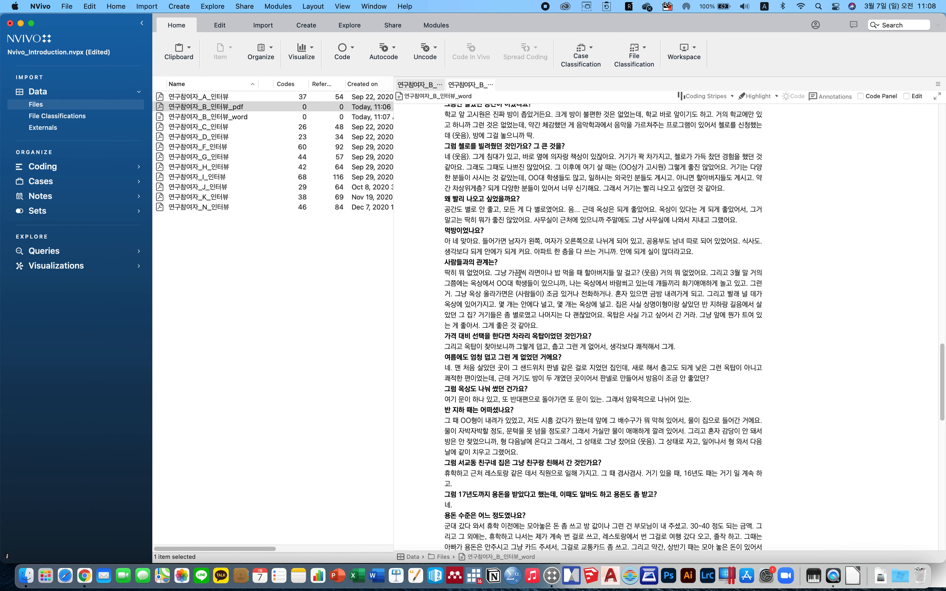
scroll(447, 110, "up", 6)
left_click(409, 88)
scroll(556, 301, "down", 10)
scroll(555, 301, "up", 8)
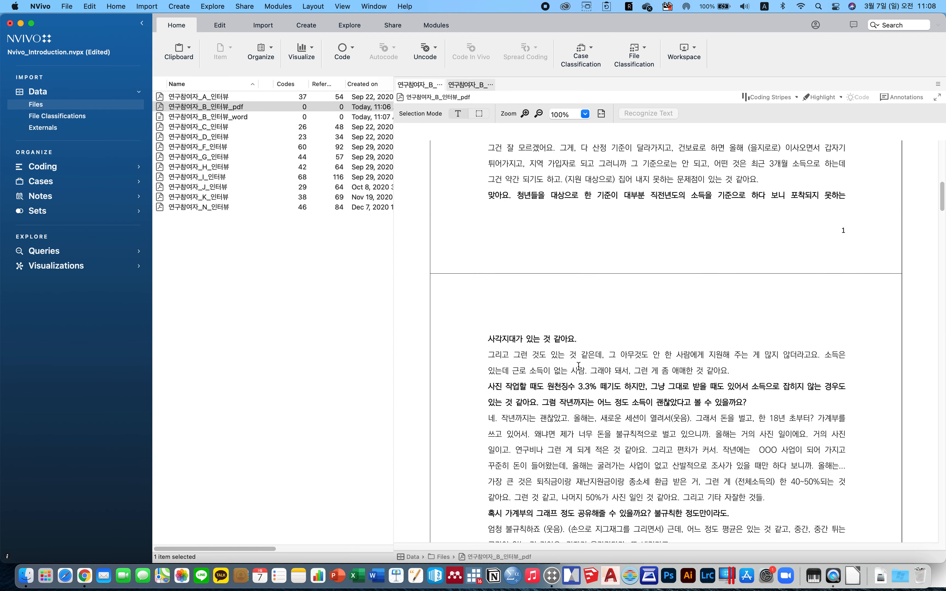
Import the 청년 주거 image from the Finder folder into the Files list.
scroll(580, 368, "down", 5)
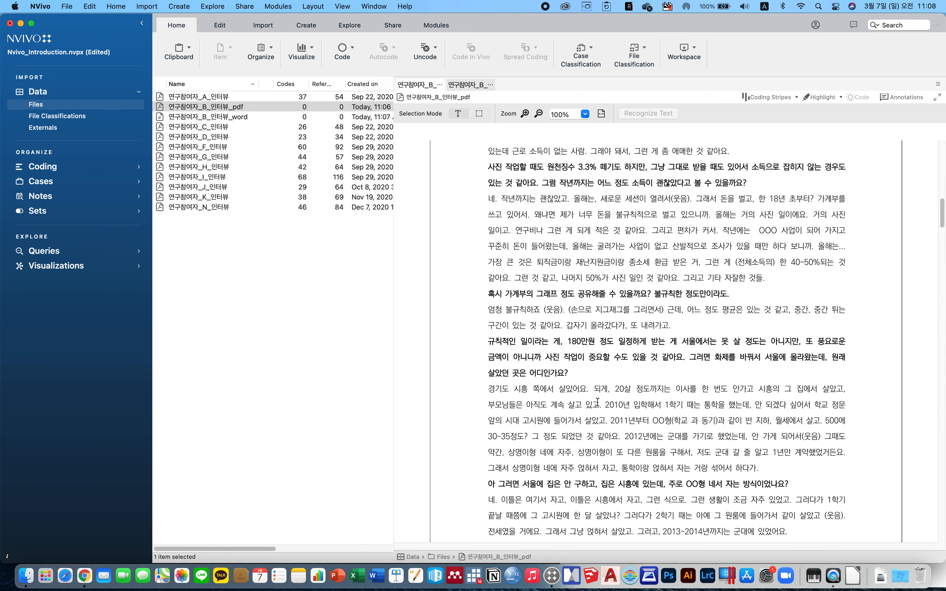
scroll(581, 368, "down", 2)
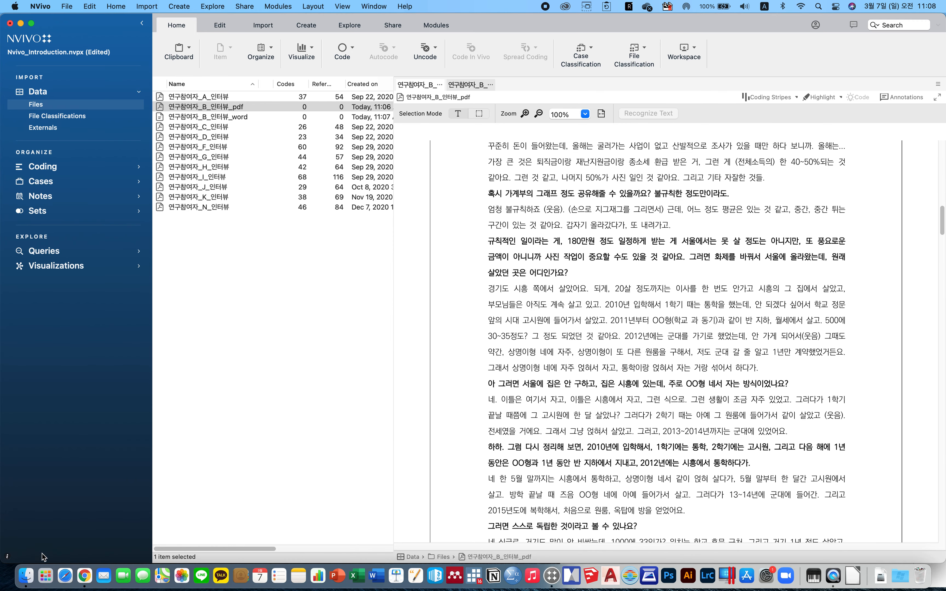
left_click(30, 578)
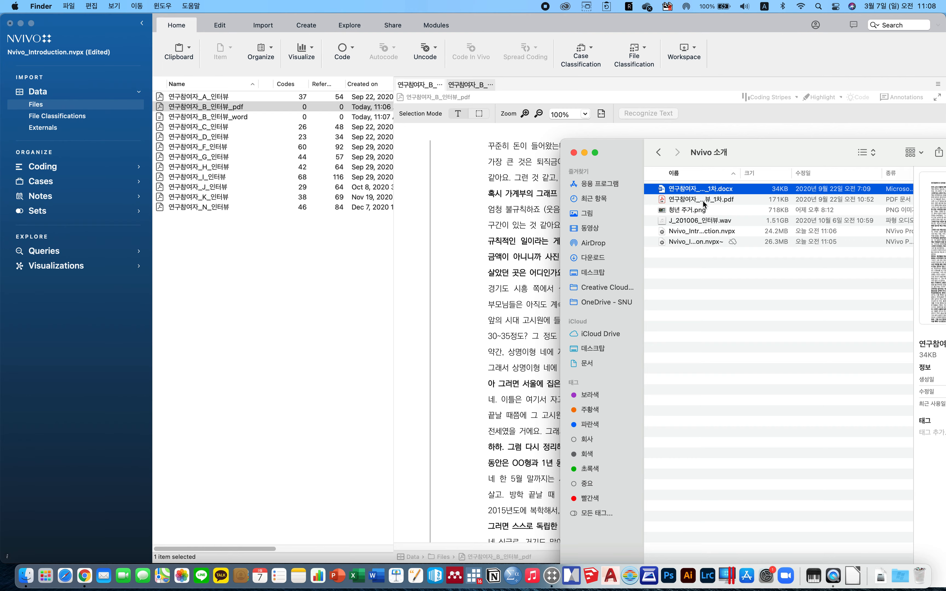
left_click_drag(703, 213, 301, 271)
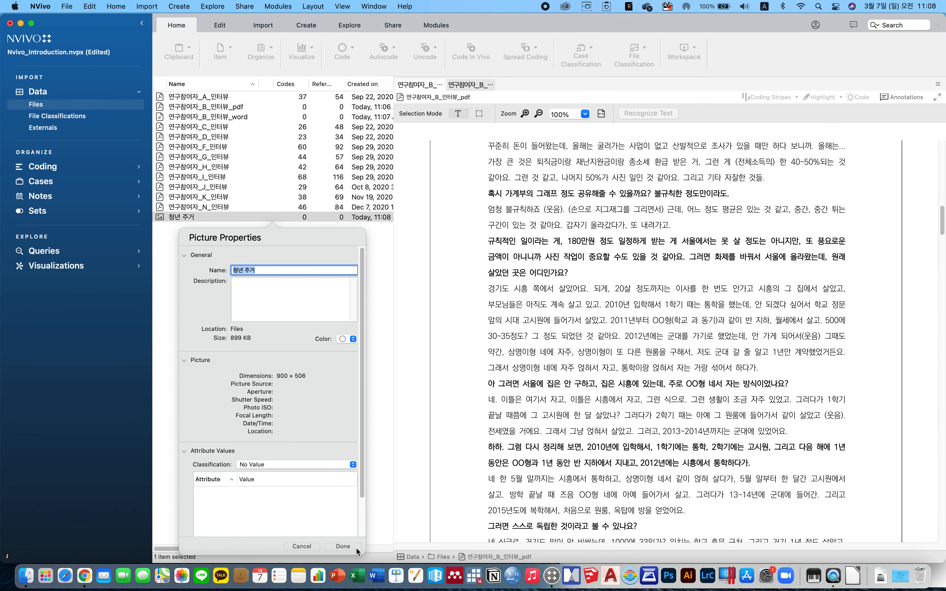
left_click(353, 547)
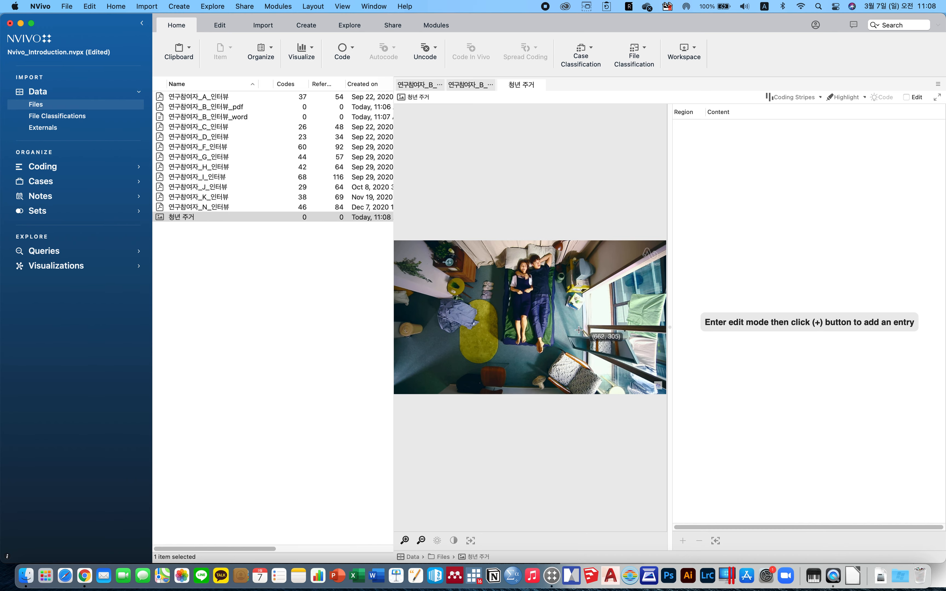
Import the J_201006_인터뷰 audio file from the Finder folder and accept its audio properties.
left_click(25, 577)
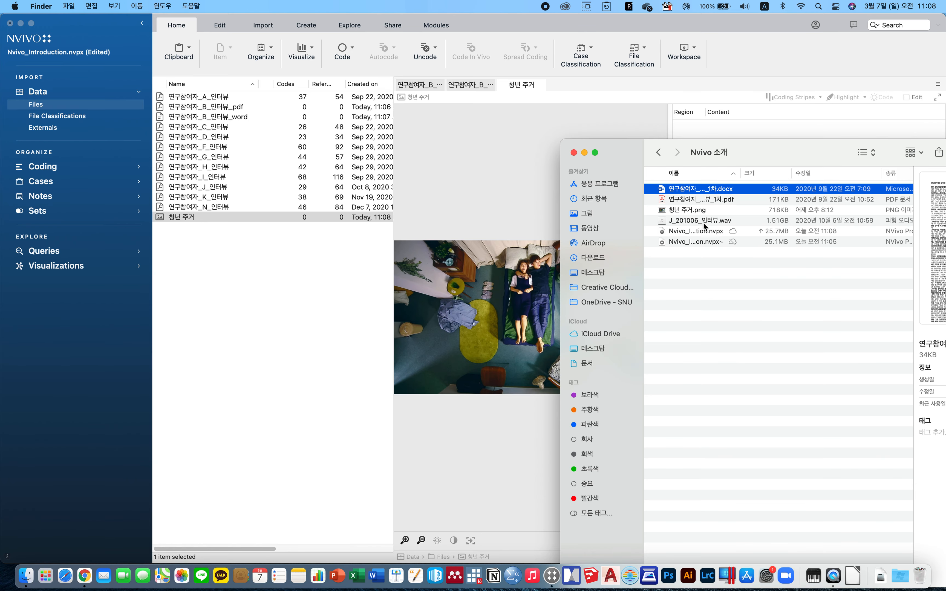
left_click_drag(698, 223, 293, 340)
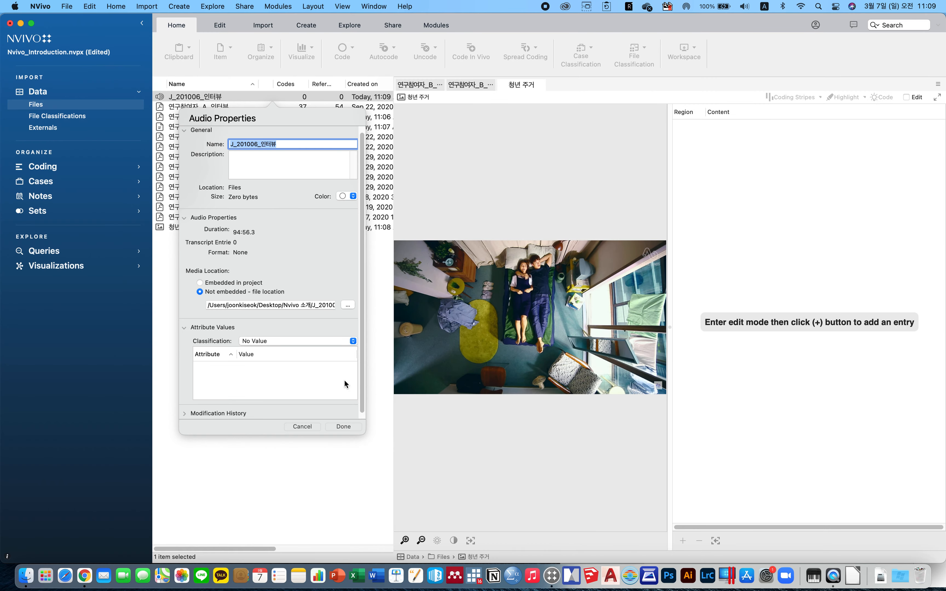
left_click(338, 427)
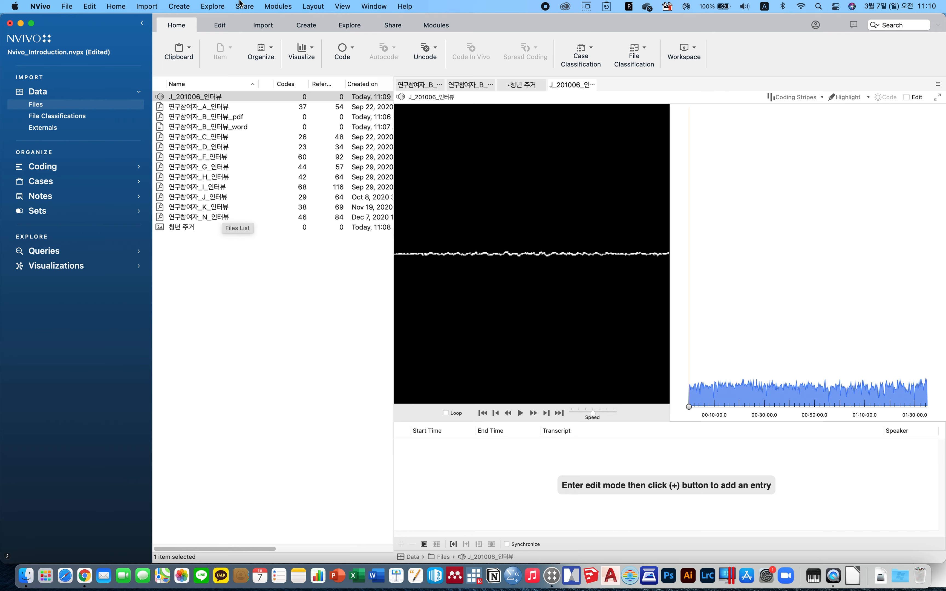
Open the B interview PDF, select the answer about the goshiwon in front of school, and save the project.
double_click(240, 118)
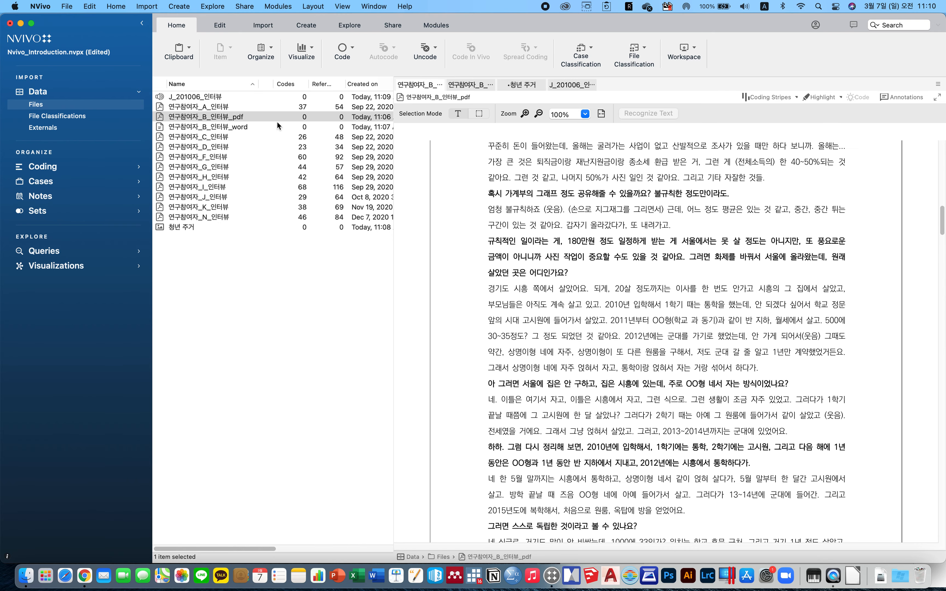
scroll(658, 335, "down", 5)
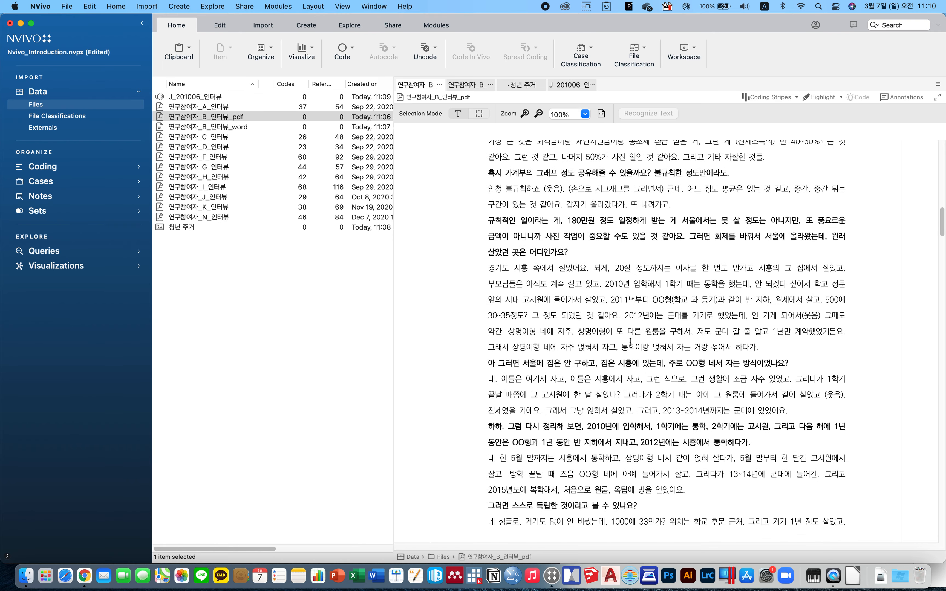
scroll(634, 343, "down", 10)
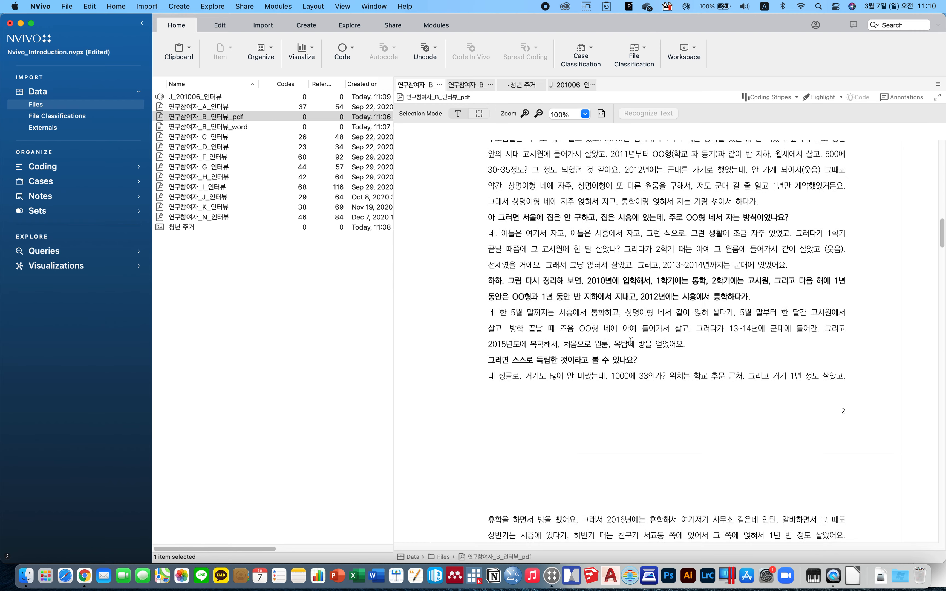
scroll(630, 341, "down", 8)
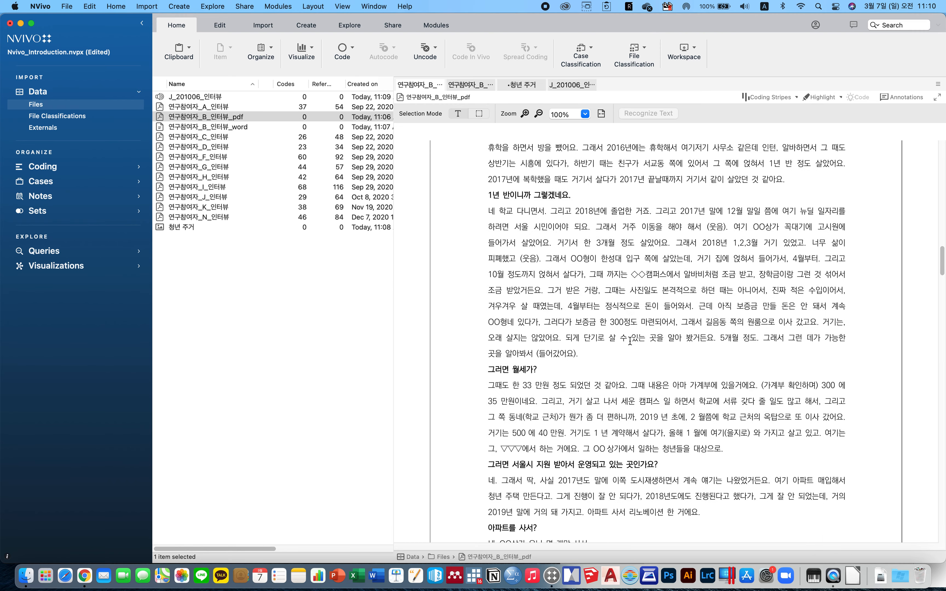
scroll(630, 341, "down", 10)
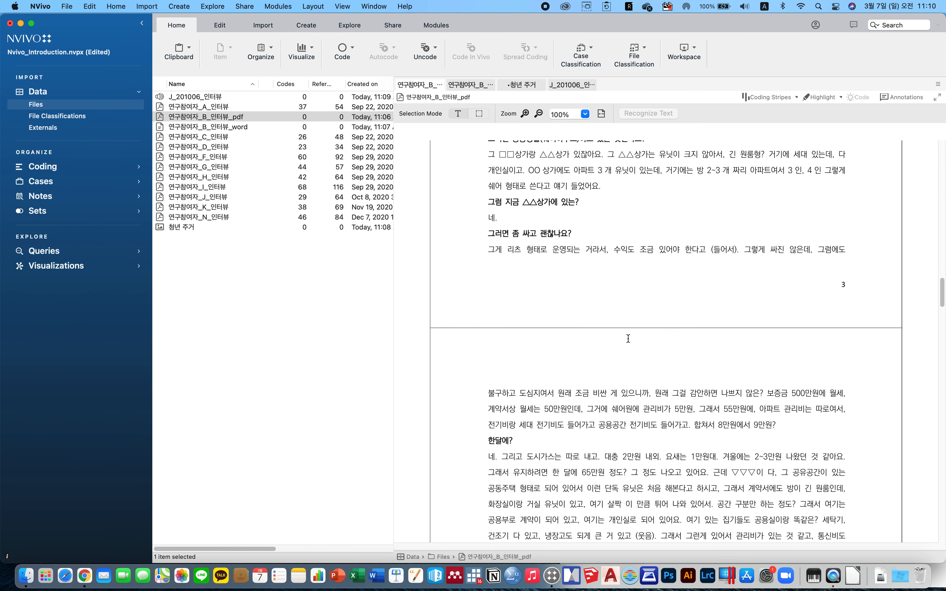
scroll(628, 355, "up", 9)
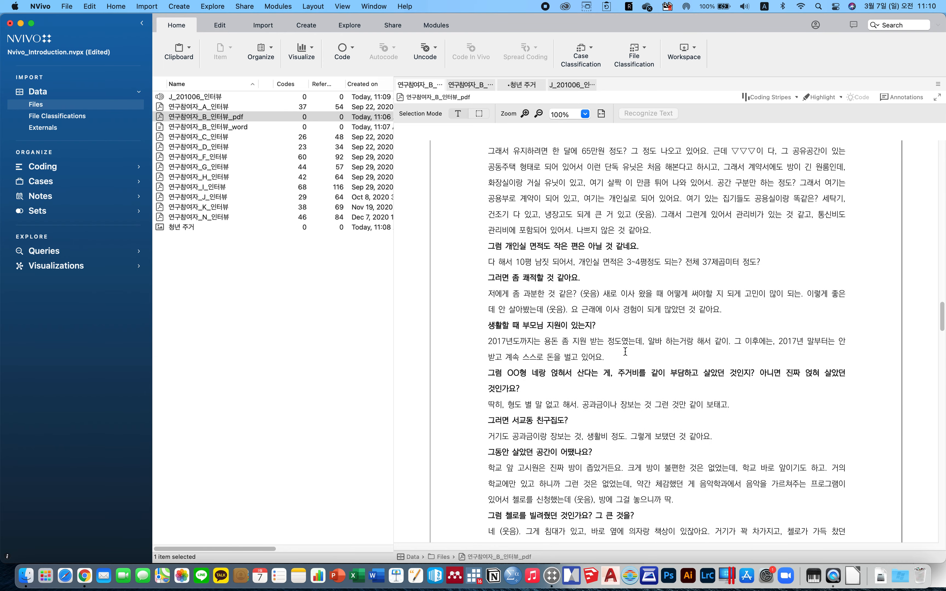
scroll(625, 351, "down", 10)
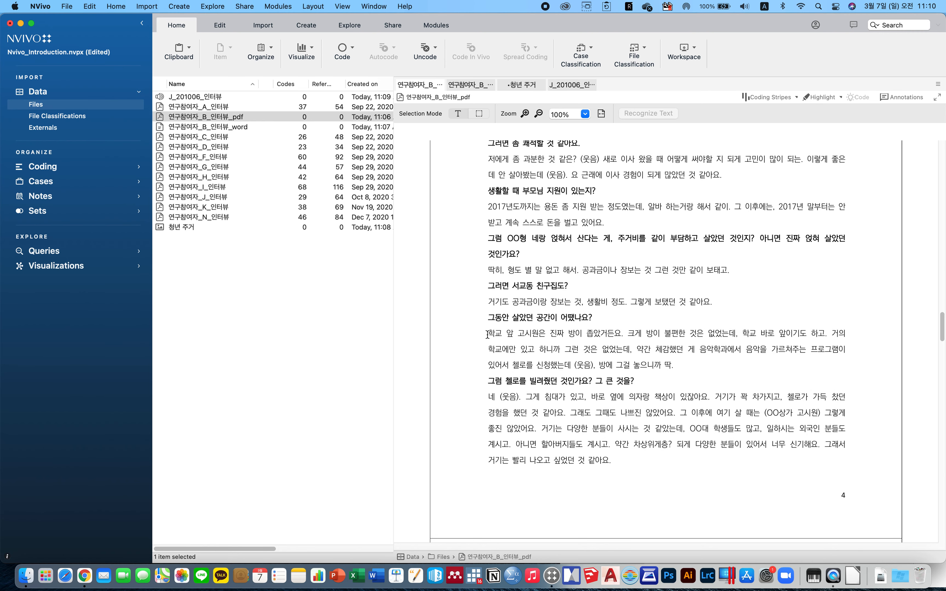
left_click_drag(488, 333, 682, 368)
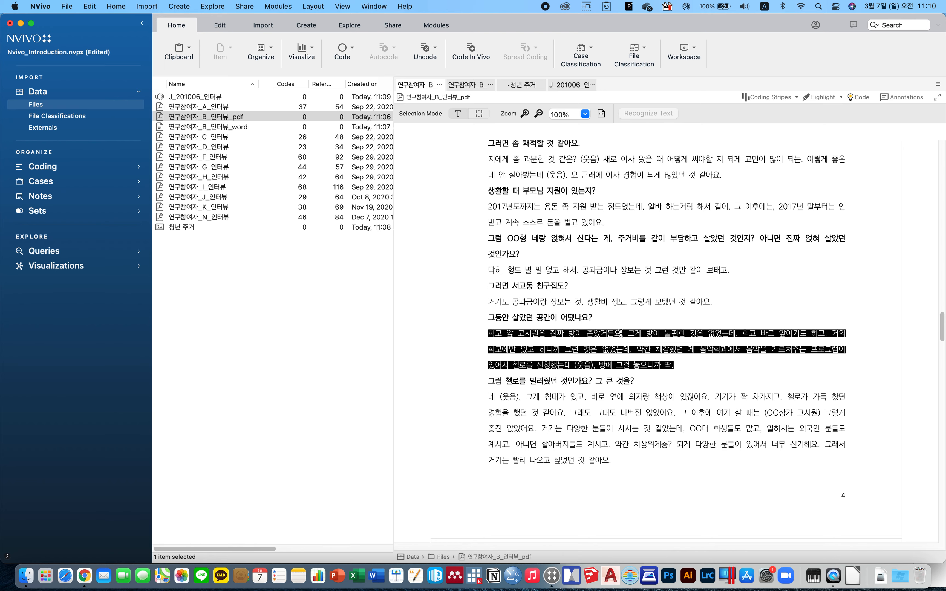
key("super+s")
Code the selected passage to a new code named 고시원과 같이 열악한 주거 환경이 유발하는 주거 불안정성.
right_click(612, 334)
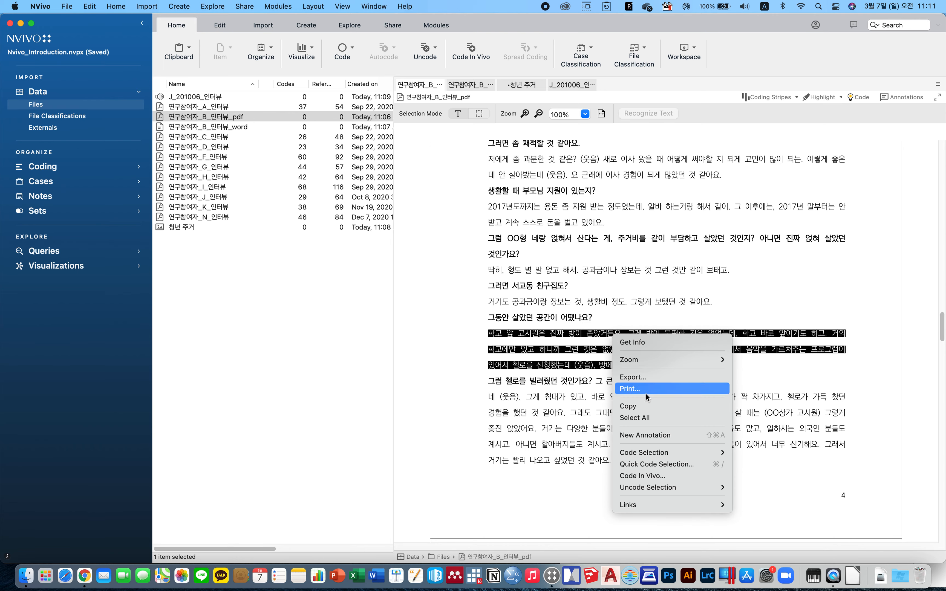
mouse_move(659, 457)
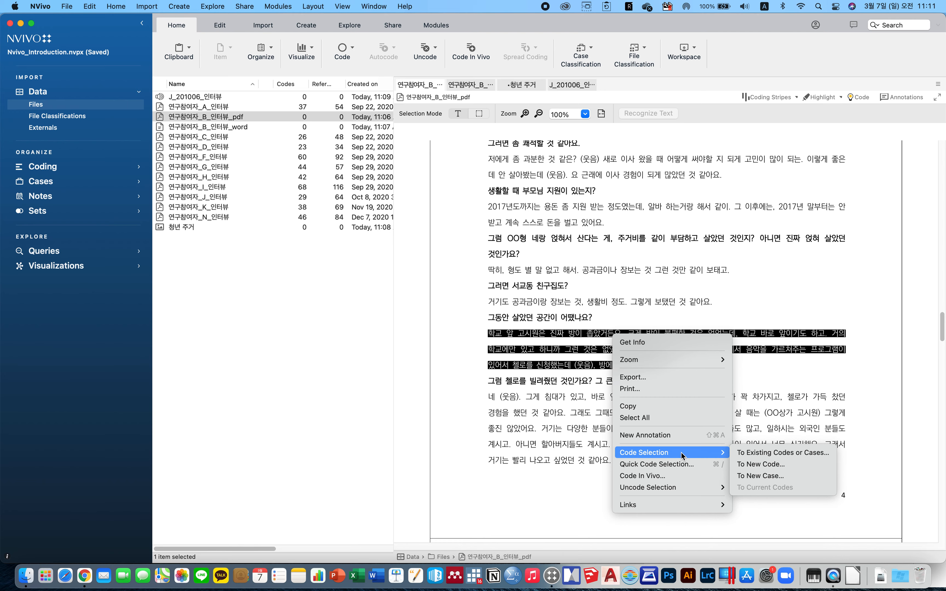
left_click(781, 464)
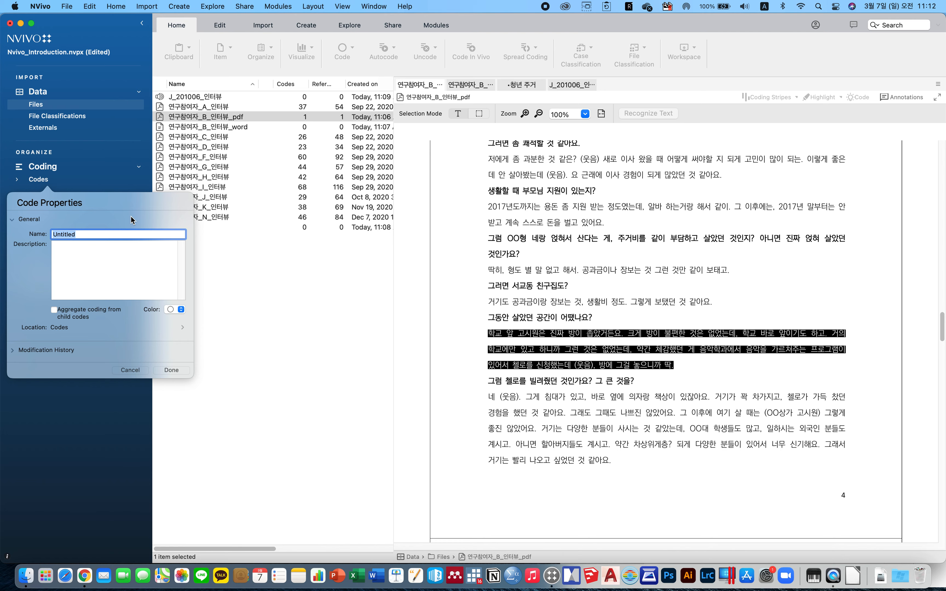
type("rht")
key("BackSpace")
key("BackSpace")
key("BackSpace")
key("Caps_Lock")
type("고시워ㄴㅇ")
key("BackSpace")
type("과 개")
key("BackSpace")
type("같이 열악한 죽거 환경이 유발하는 ")
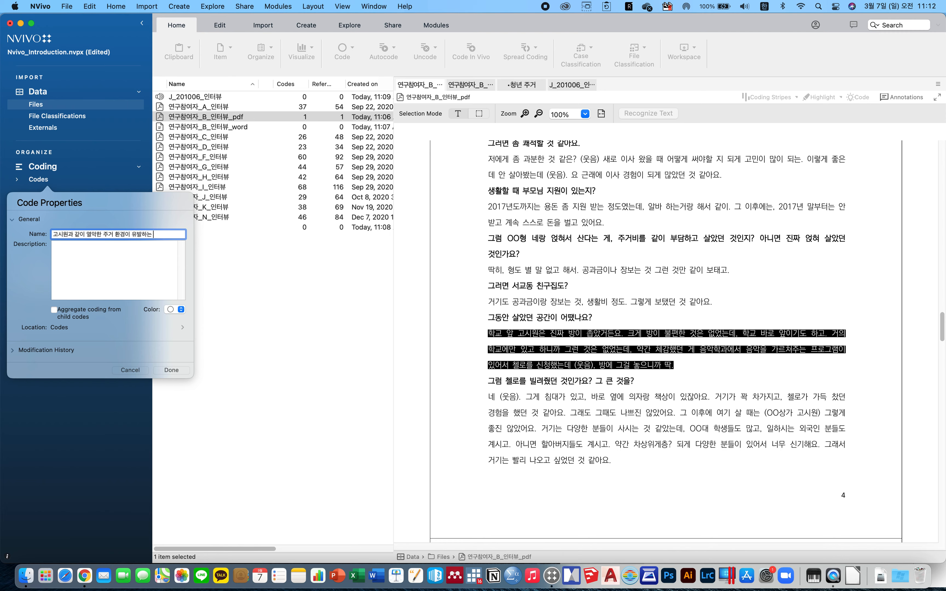
type("주거 불안정성")
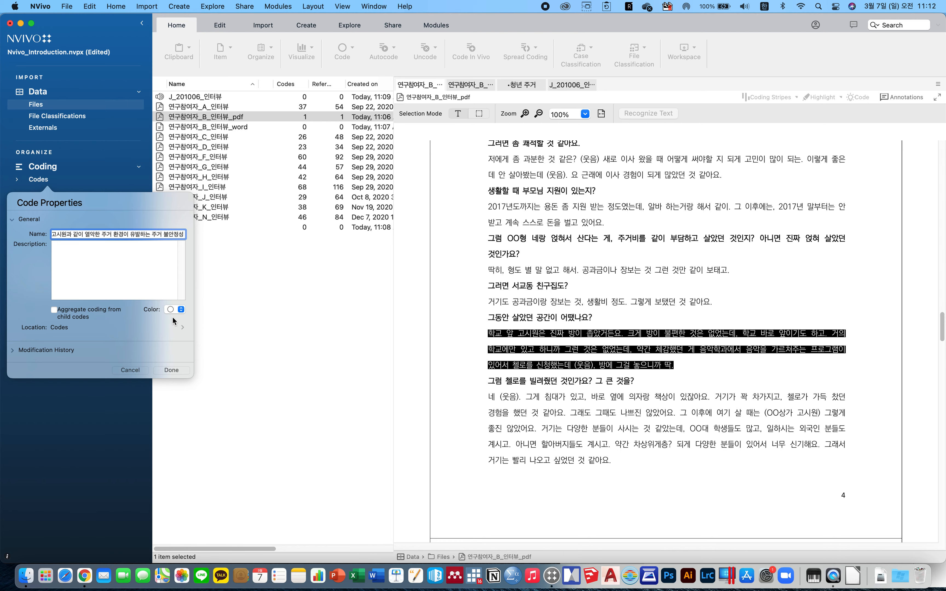
left_click(171, 370)
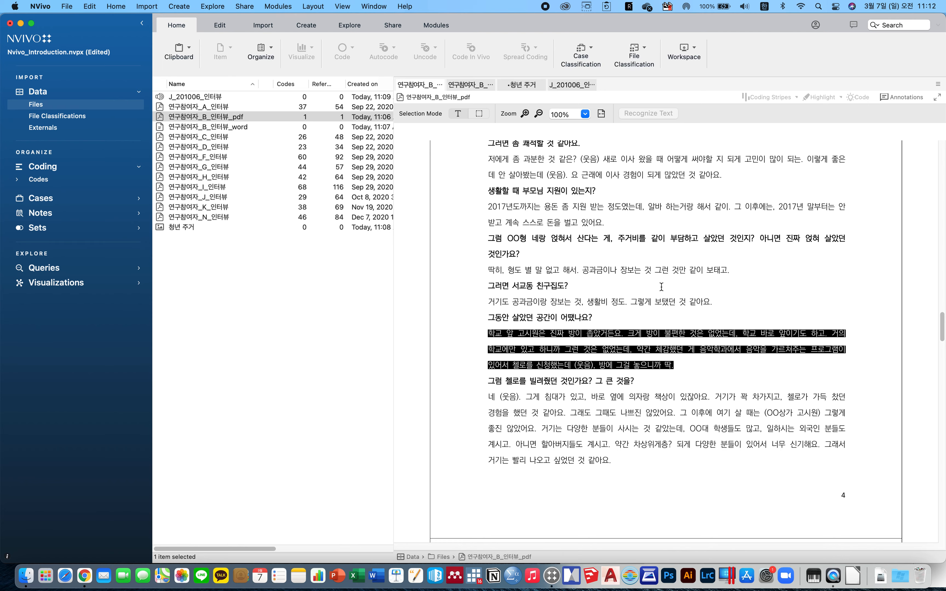
Open the new code from the Codes folder and follow its reference back to the coded passage in the PDF.
left_click(559, 337)
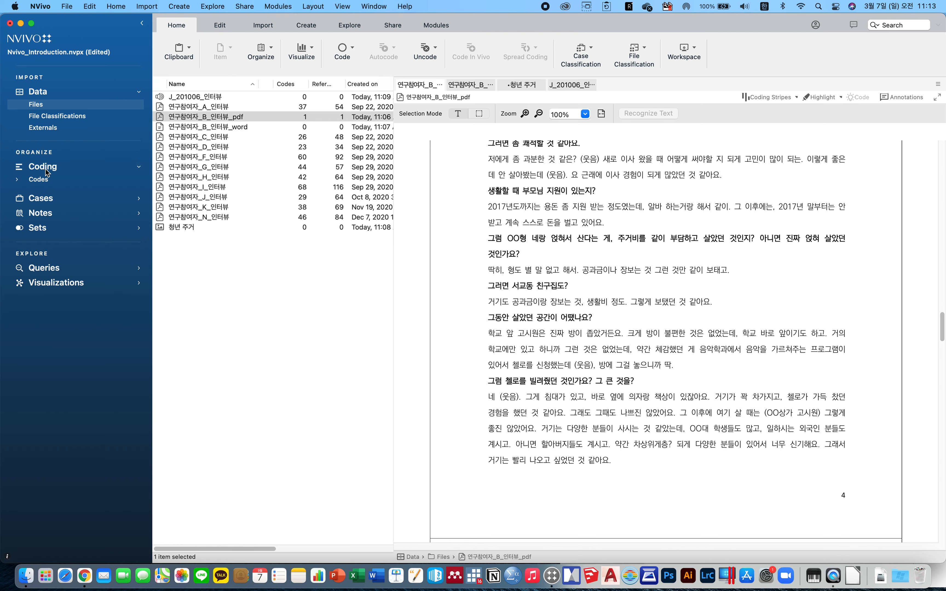
left_click(17, 179)
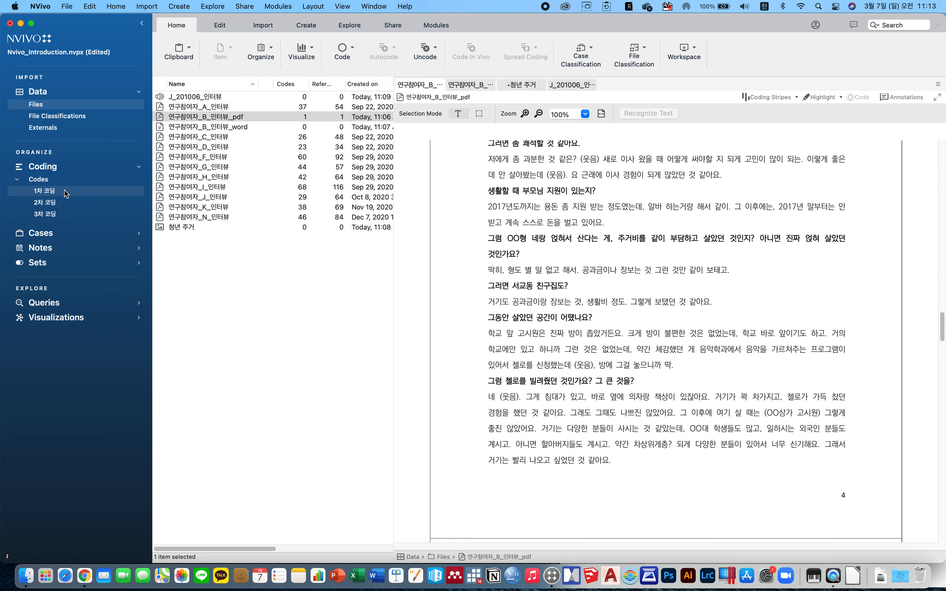
right_click(46, 184)
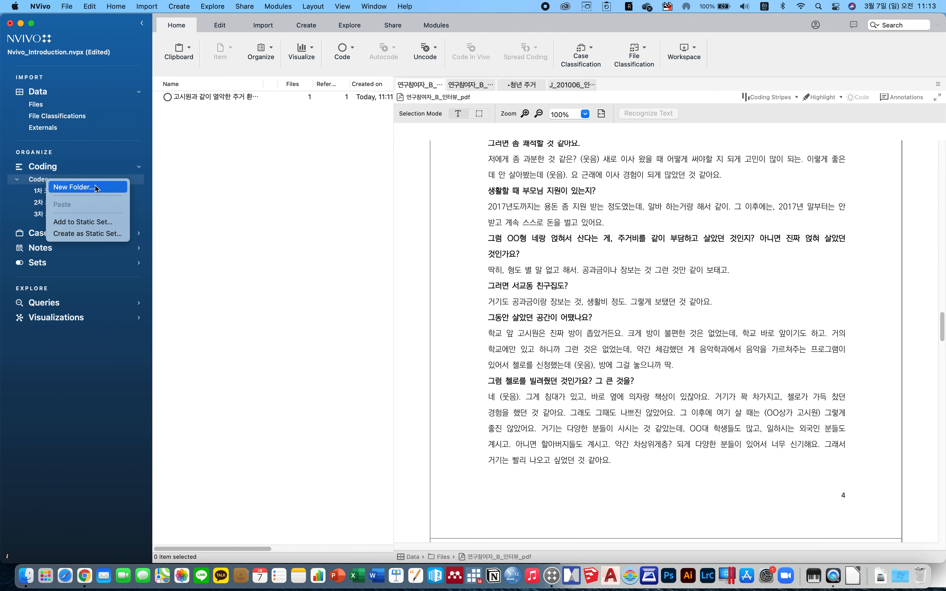
left_click(42, 179)
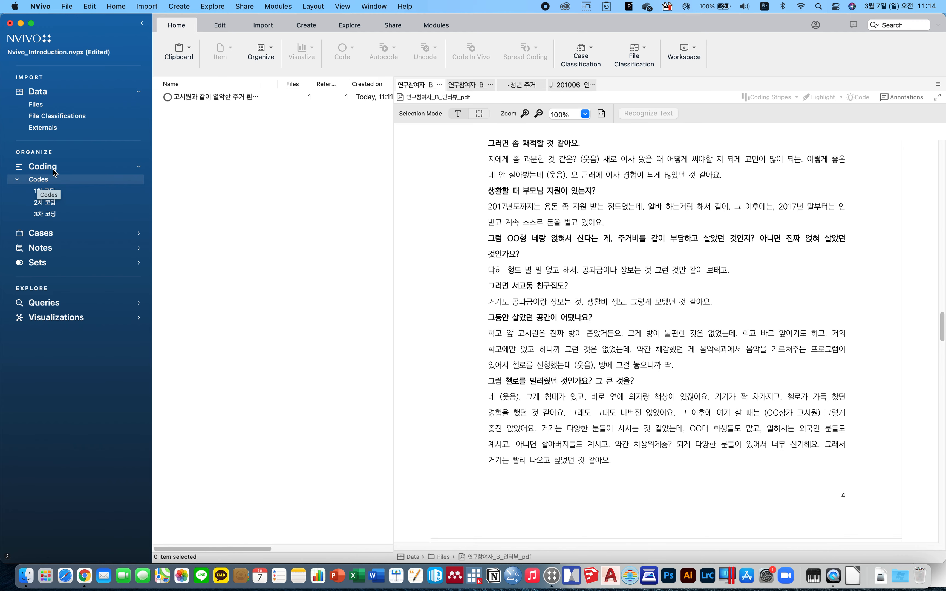
left_click(215, 97)
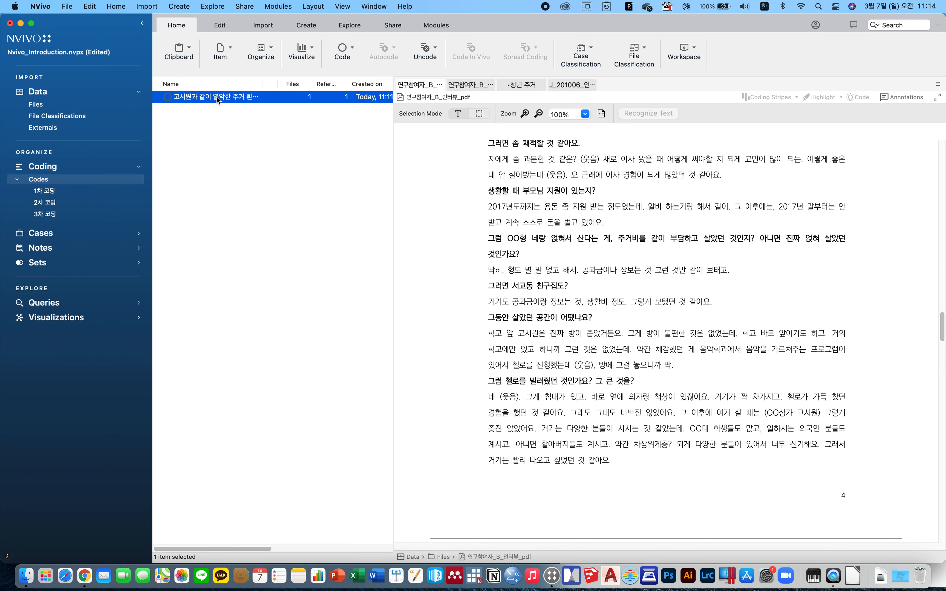
double_click(206, 98)
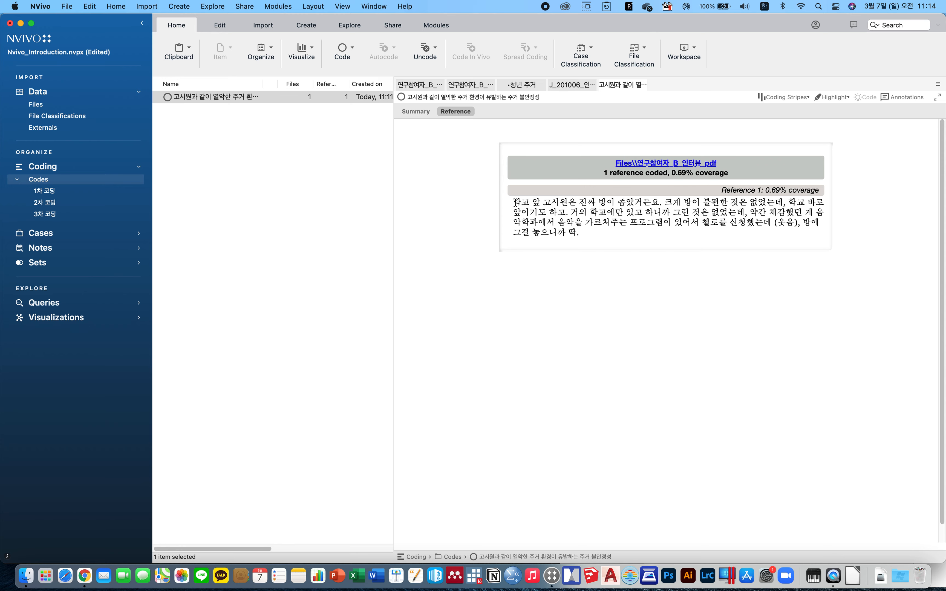
left_click(641, 166)
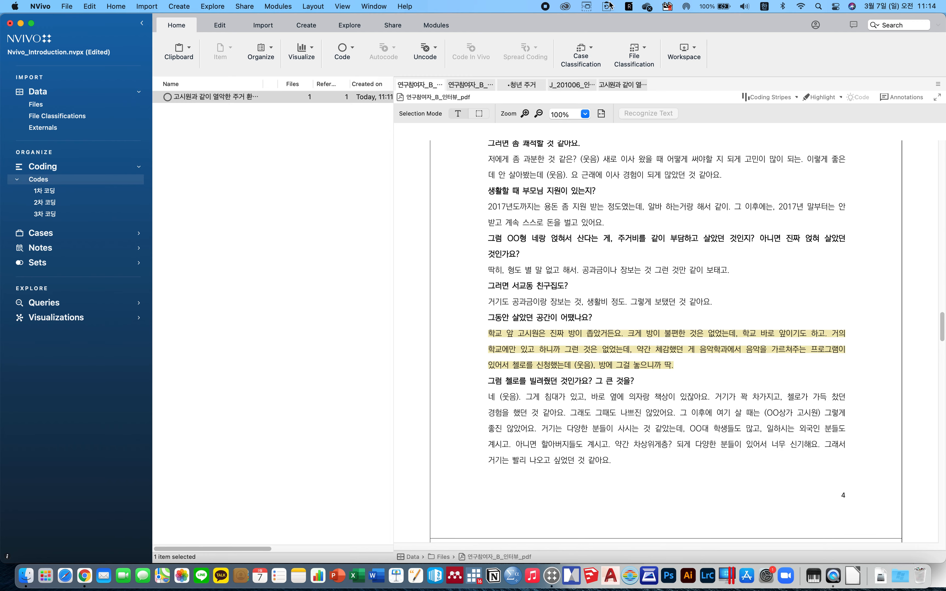
left_click(613, 85)
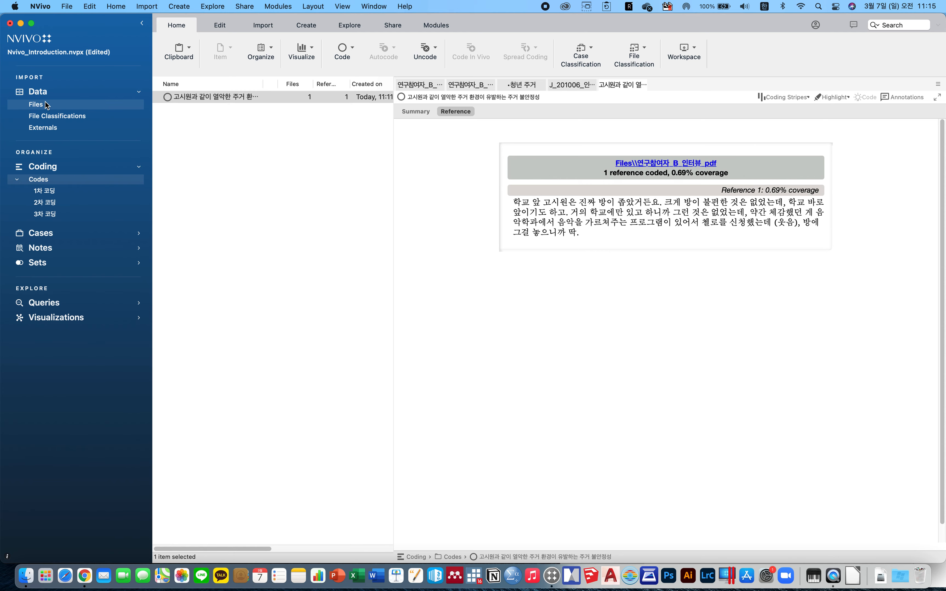
Open the 청년 주거 image from the project's files.
left_click(47, 110)
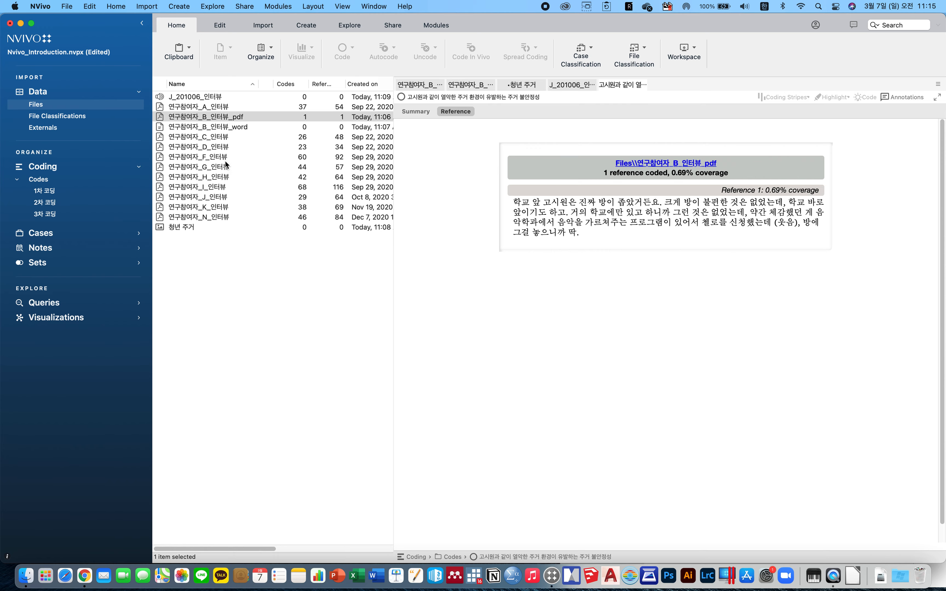
double_click(210, 225)
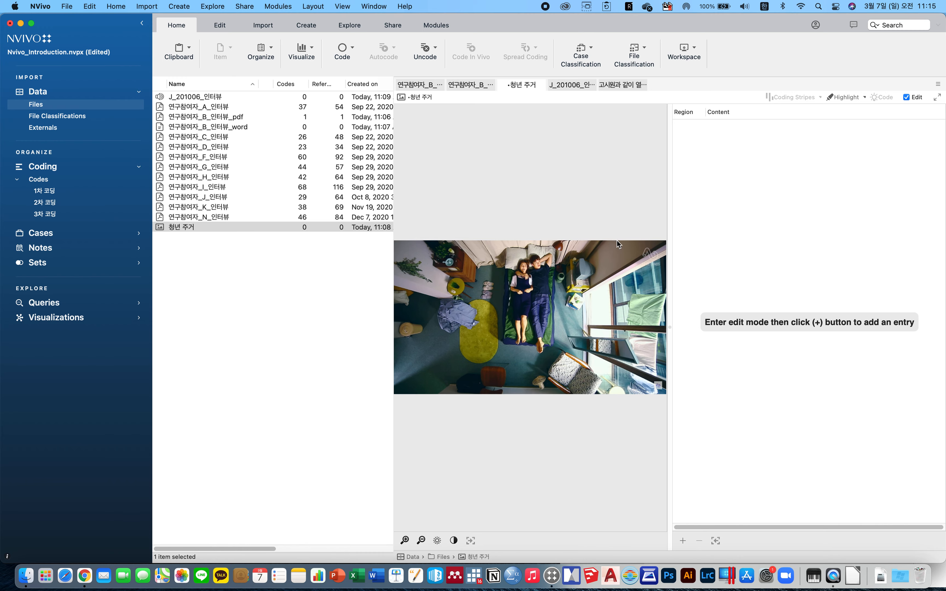
Select a rectangular region around the couple in the image and add it as a new region entry in edit mode.
left_click_drag(446, 245, 612, 356)
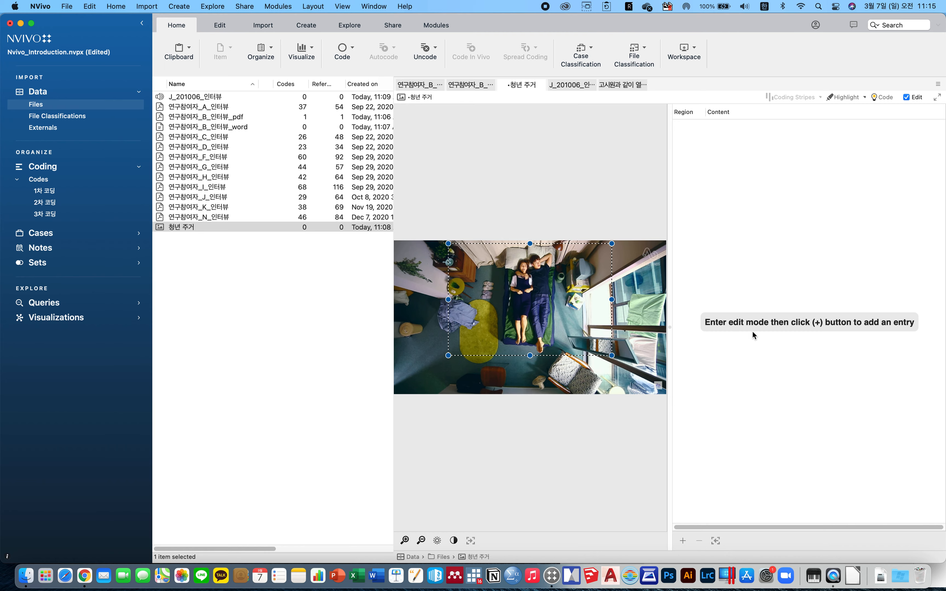
right_click(751, 338)
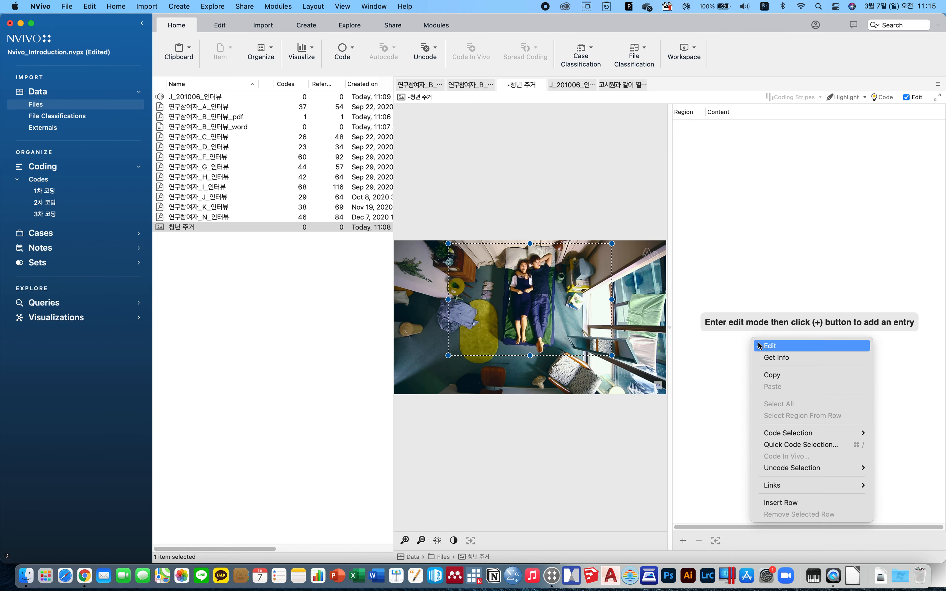
left_click(787, 346)
right_click(729, 353)
left_click(762, 359)
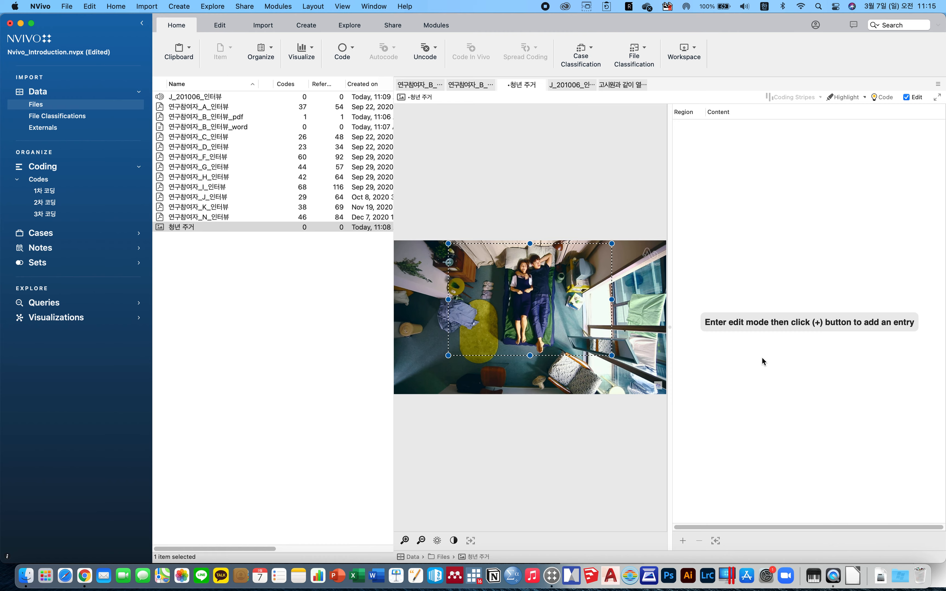
left_click(684, 540)
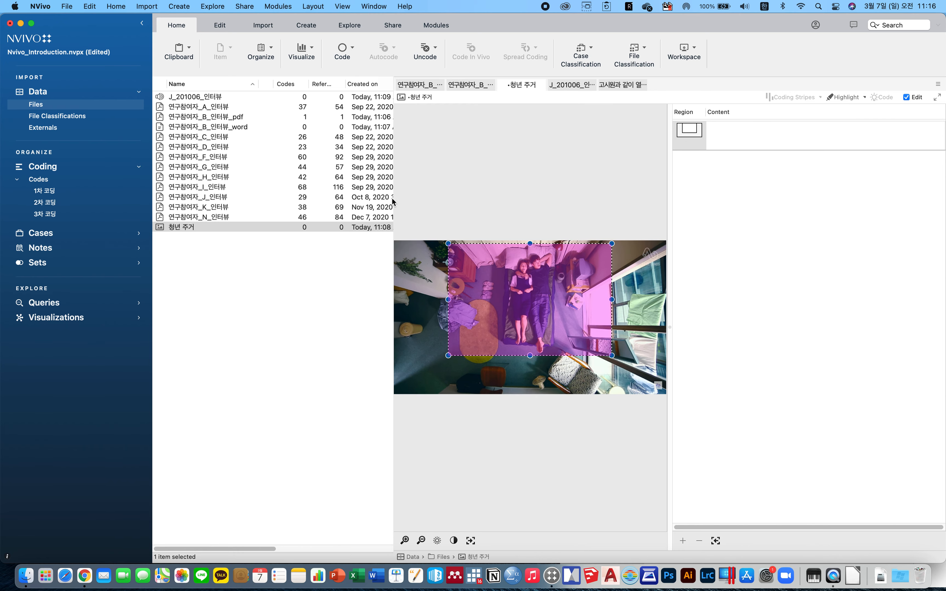
Enter 결혼을 하지 못하는 청년들의 열악 주거공간 as the region entry's content.
left_click_drag(393, 198, 318, 205)
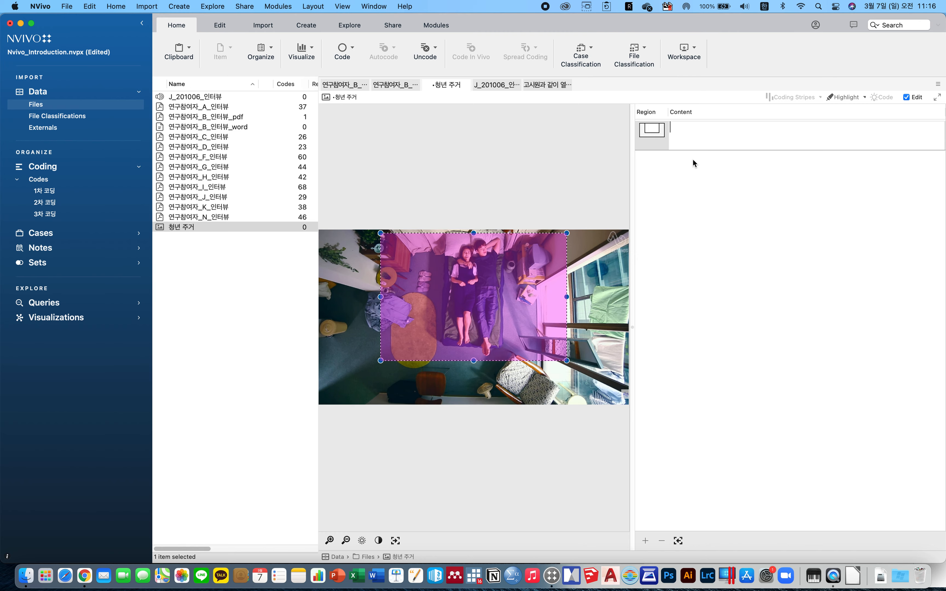
type("결")
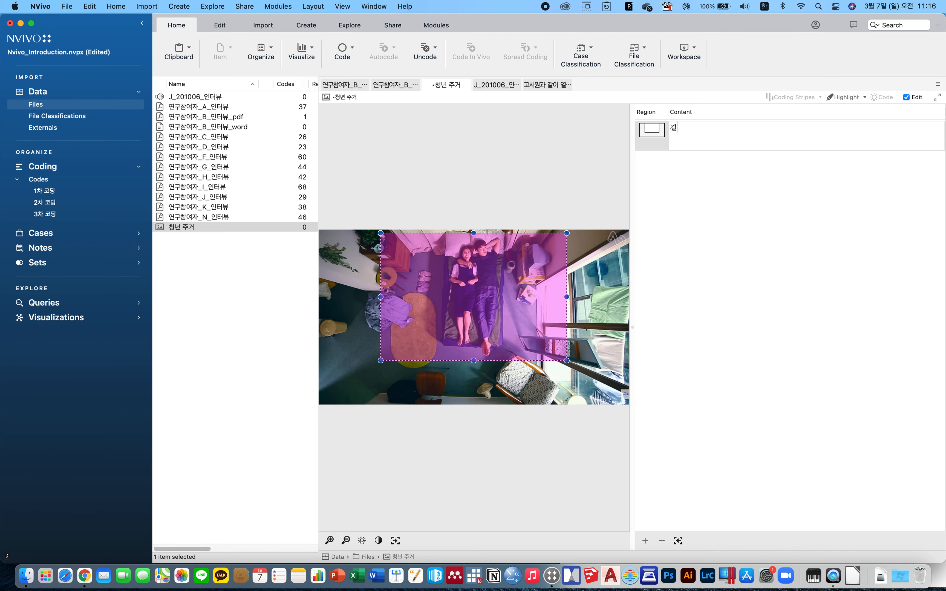
type("혼을 핫지 못")
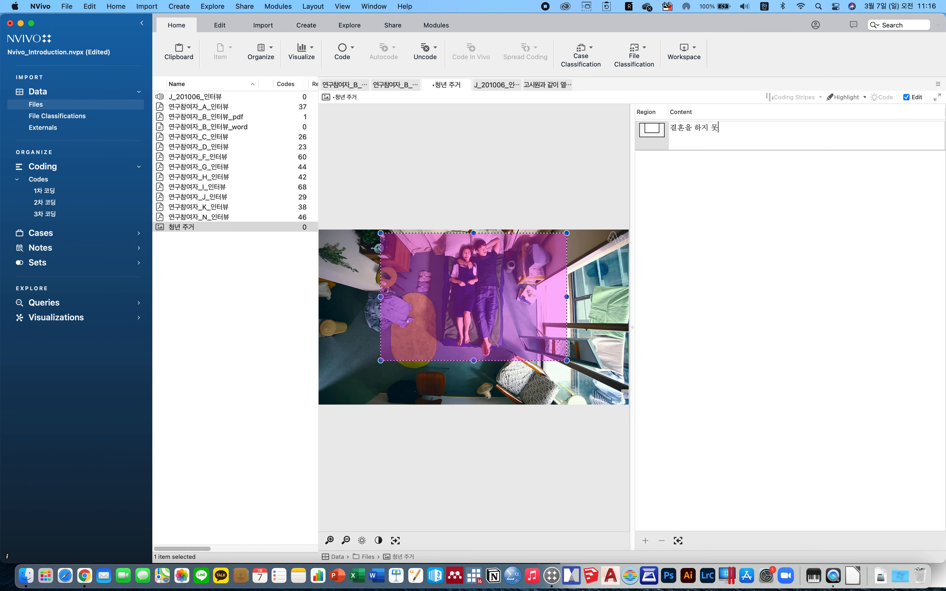
type("하는 청년들의 주거")
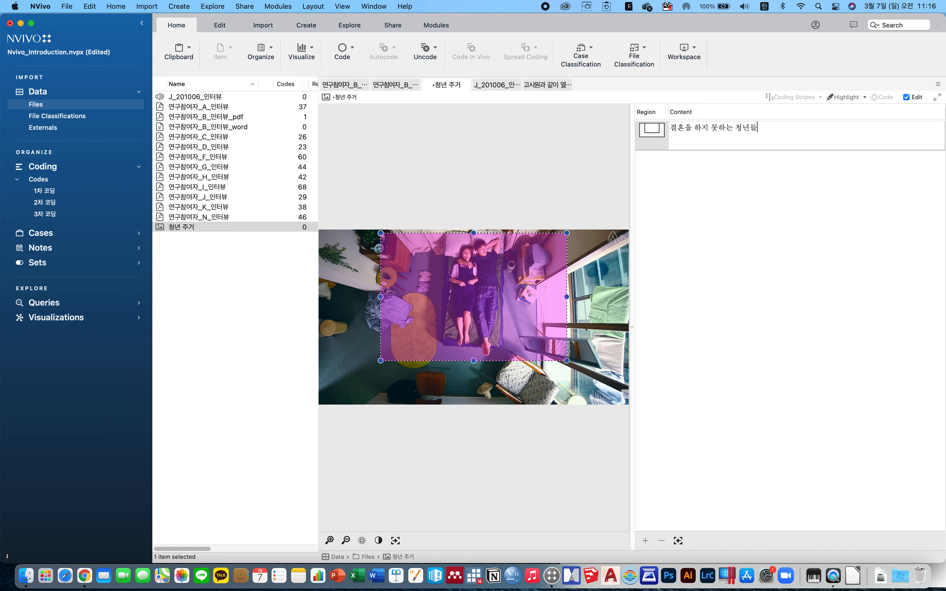
key("BackSpace")
key("BackSpace")
type("열악 주거고공간")
key("Return")
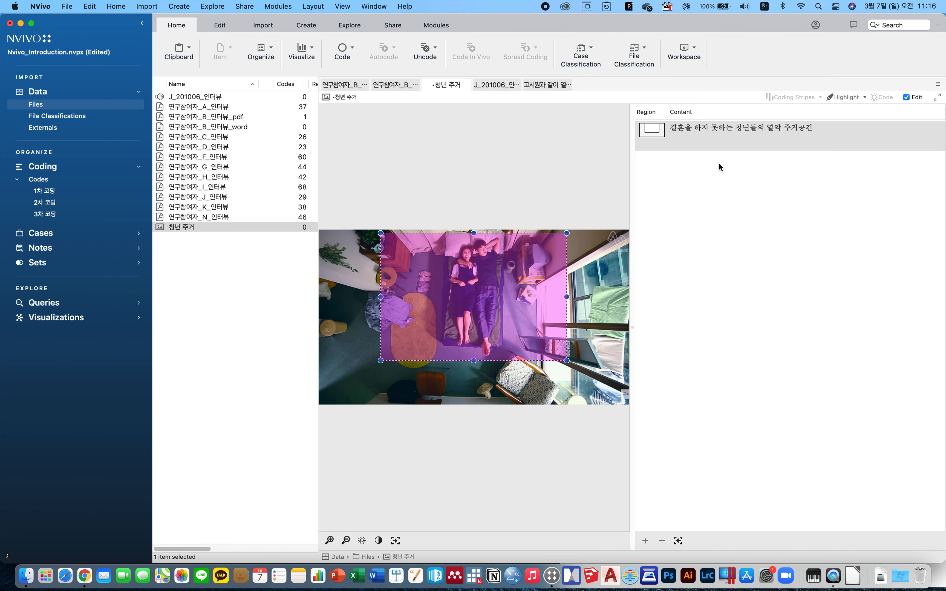
Leave edit mode and code the region row to the code 고시원과 같이 열악한 주거 환경이 유발하는 주거 불안정성.
right_click(724, 182)
left_click(750, 191)
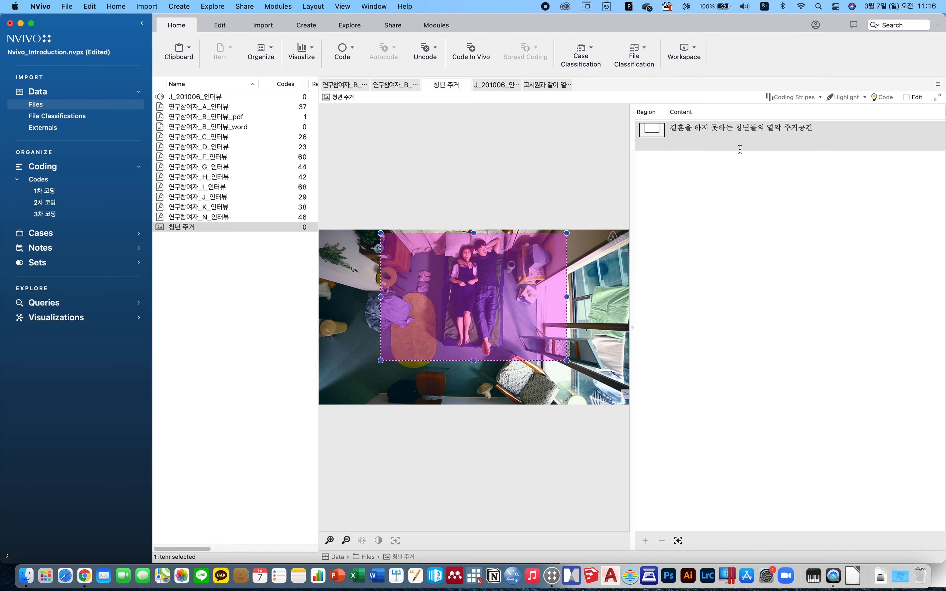
right_click(732, 132)
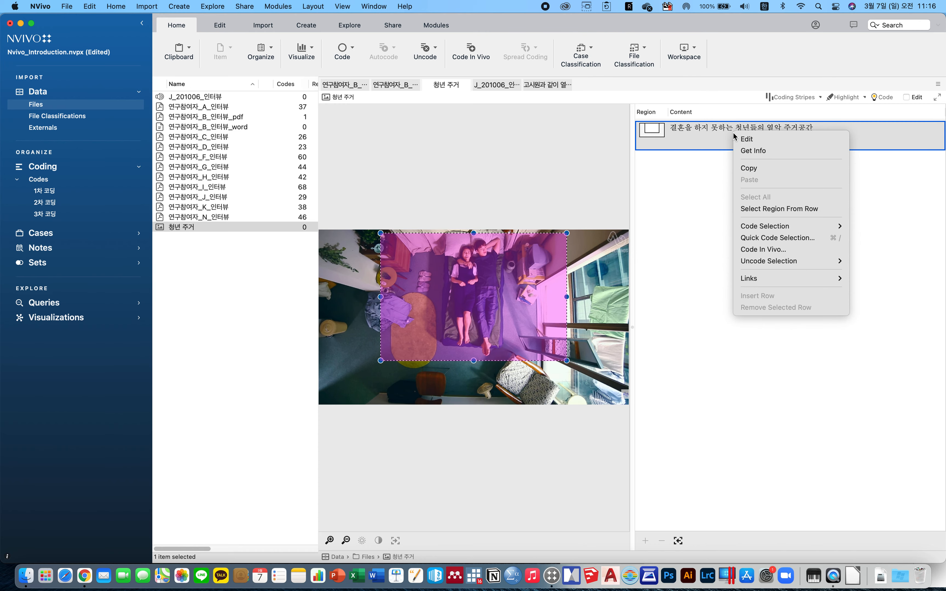
mouse_move(796, 229)
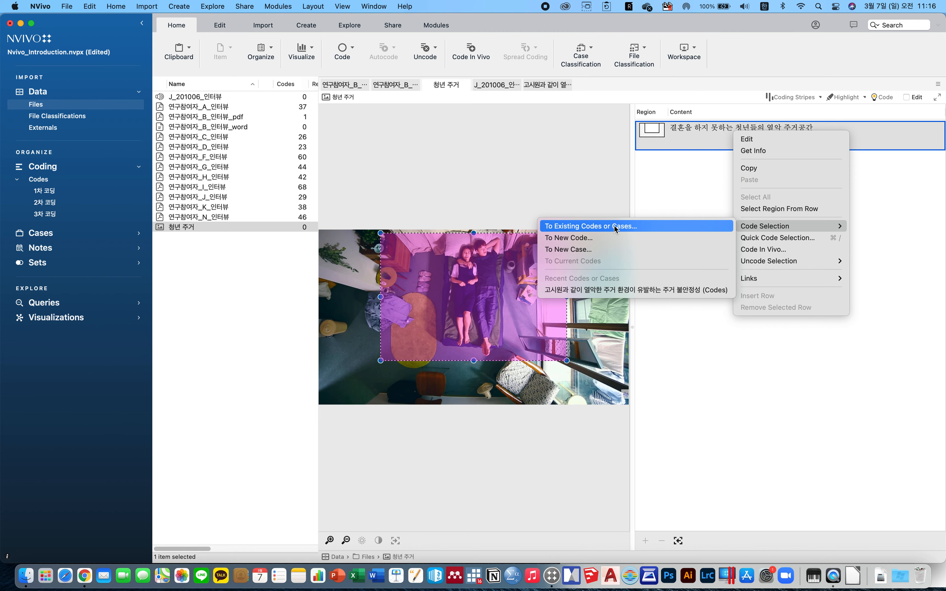
left_click(630, 290)
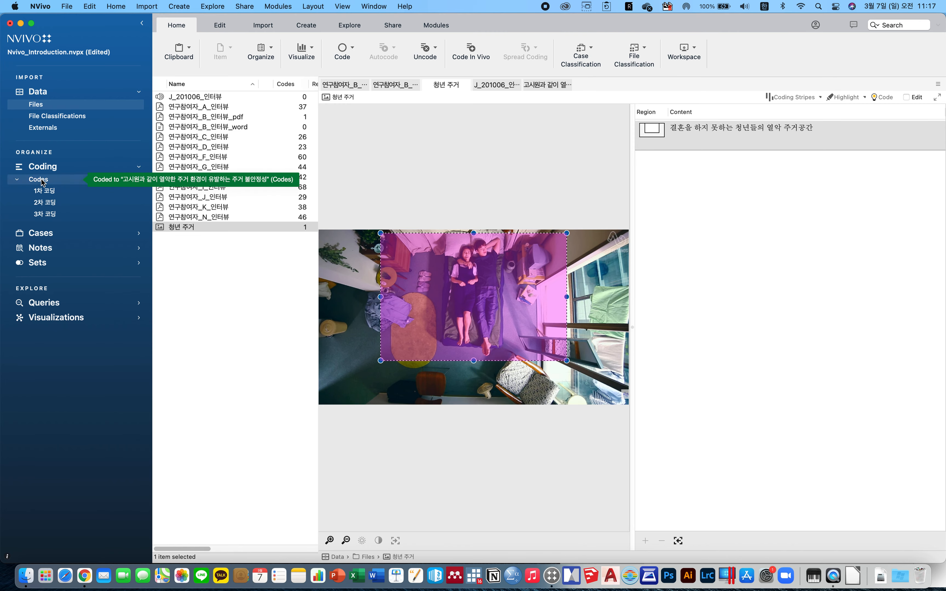
Open the code from the Codes folder and follow its 청년 주거 reference back to the image.
left_click(101, 180)
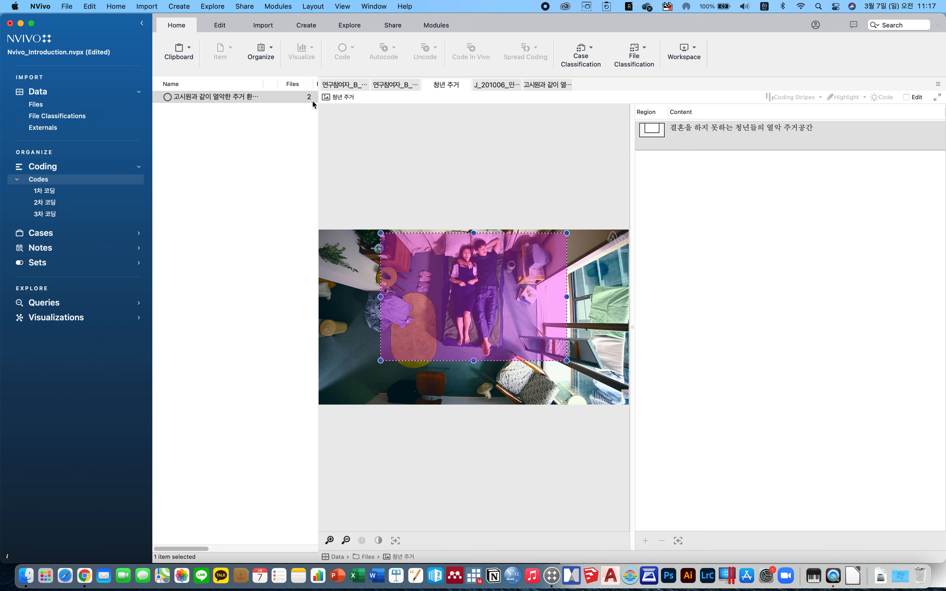
left_click_drag(317, 100, 429, 103)
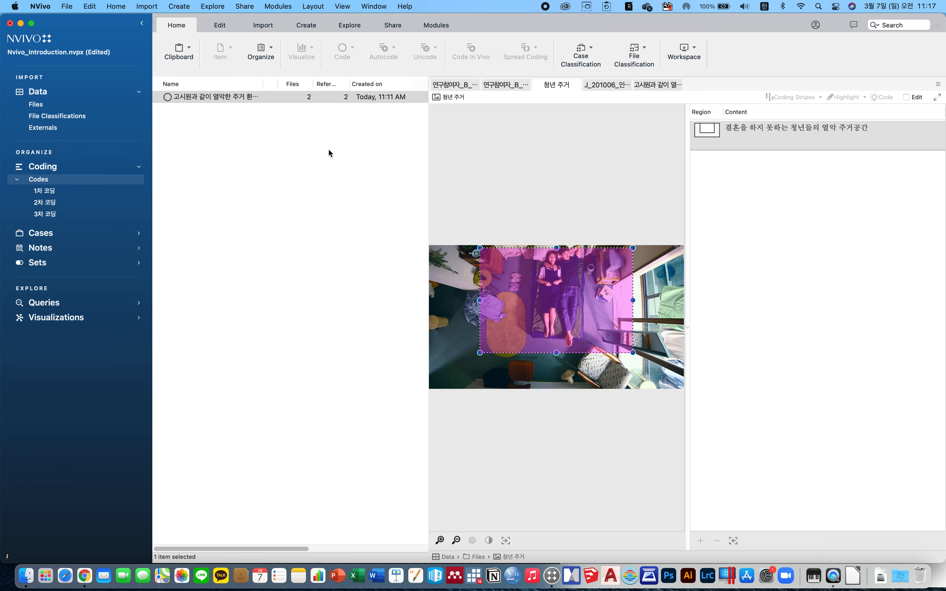
double_click(231, 97)
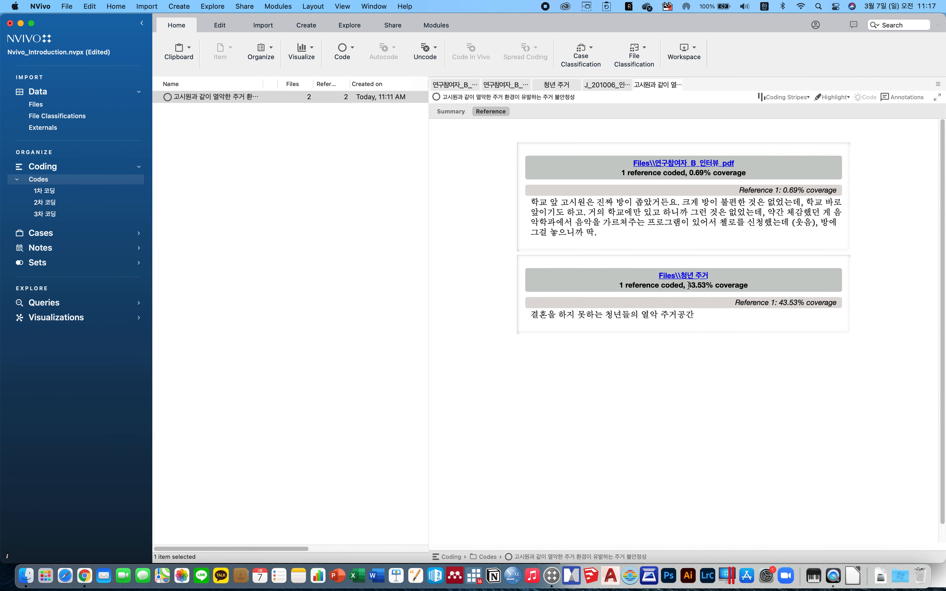
left_click_drag(690, 287, 754, 285)
left_click(667, 278)
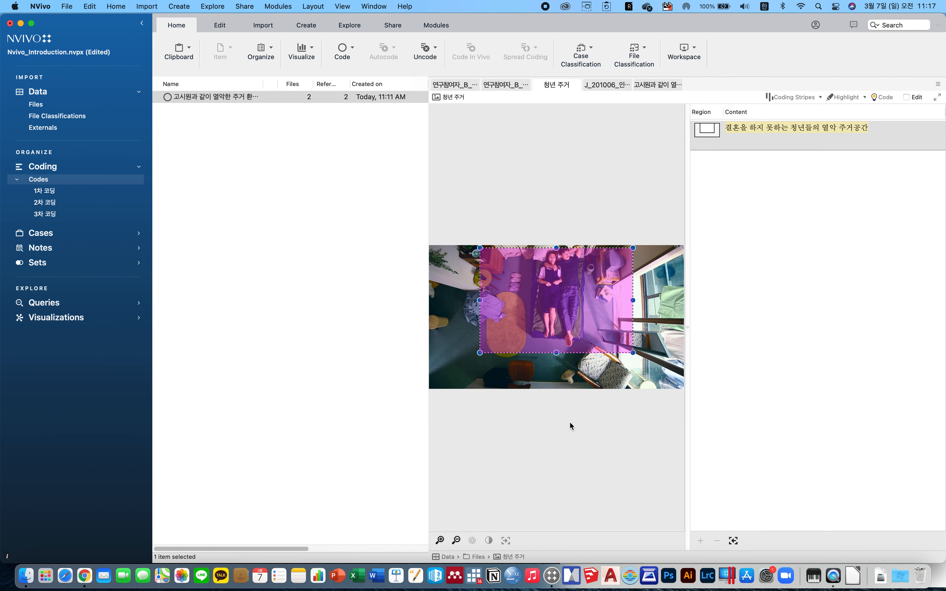
Open the J_201006_인터뷰 audio file from the project's files.
left_click(35, 105)
left_click(230, 275)
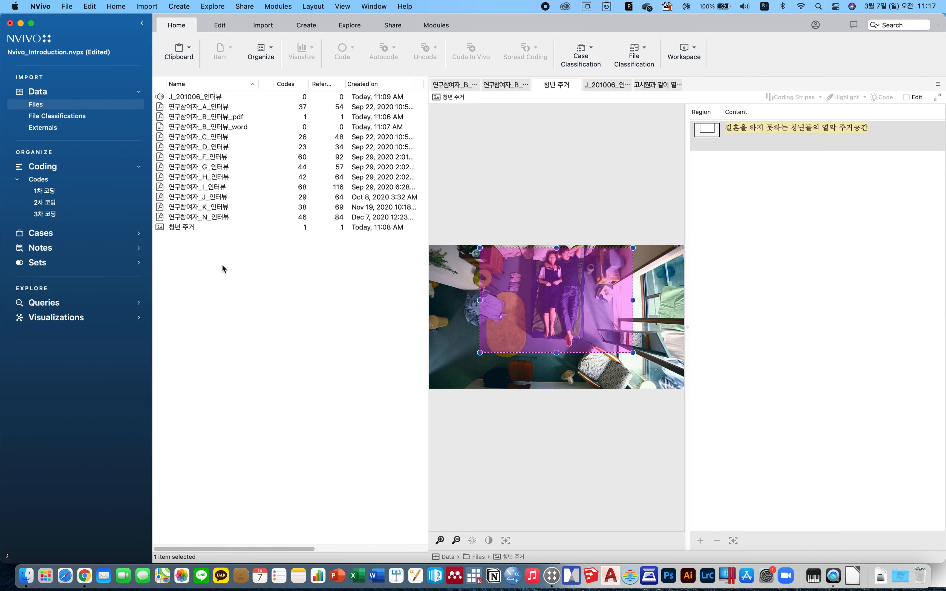
left_click(194, 97)
right_click(194, 98)
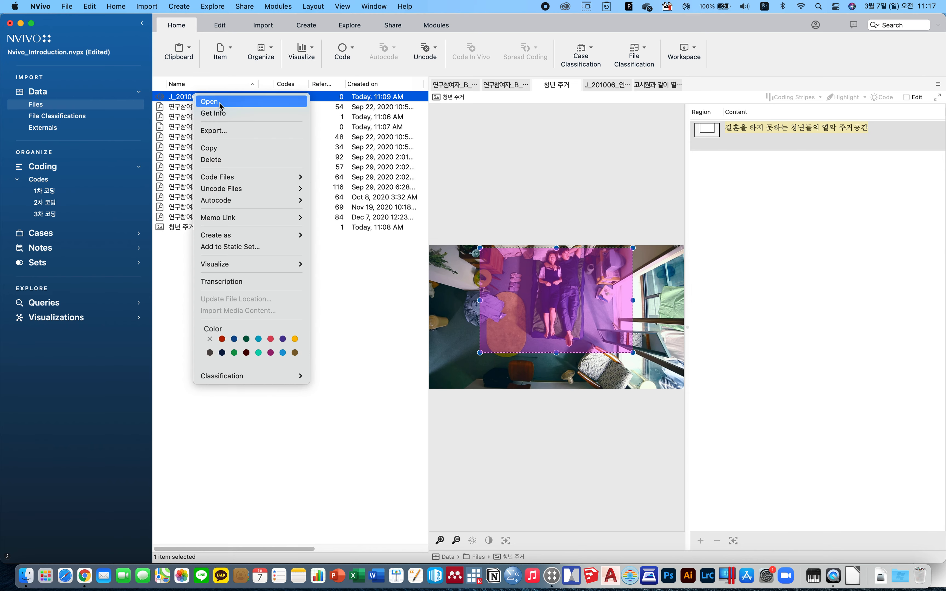
key("Escape")
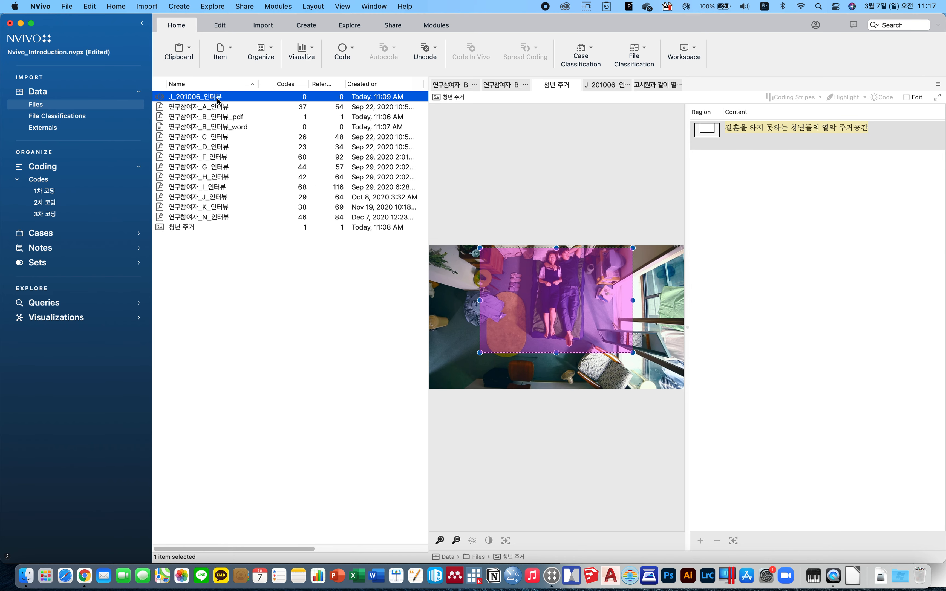
double_click(218, 94)
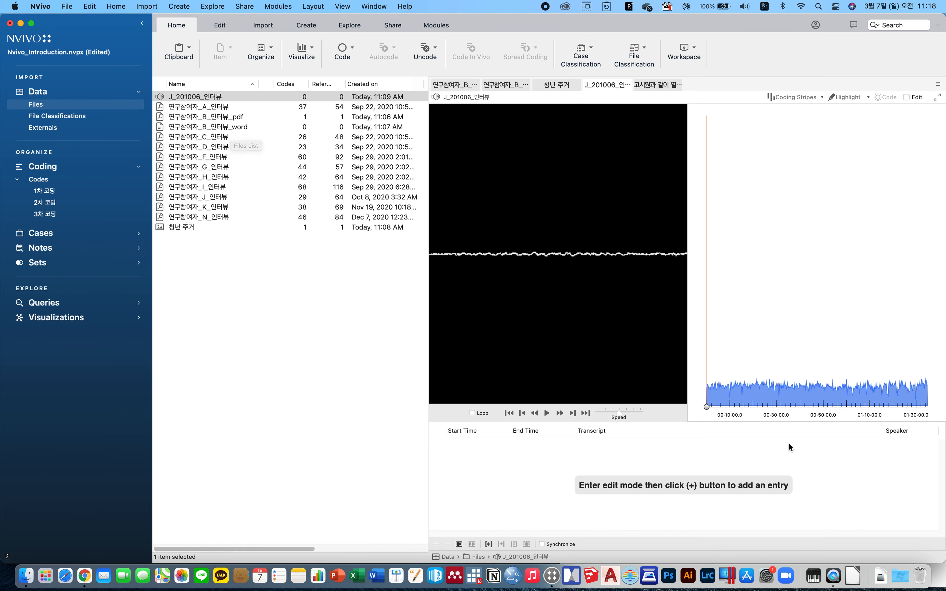
Enter edit mode, play from about 00:23:09 and add a transcript row for the timespan 00:23:40.3 to 00:24:08.2.
left_click_drag(708, 406, 761, 408)
left_click(756, 405)
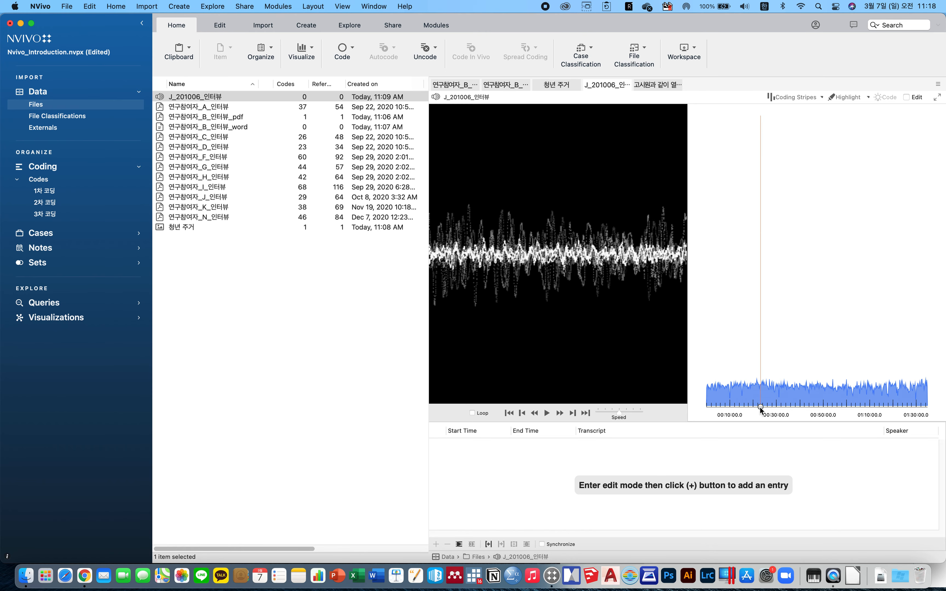
mouse_move(762, 409)
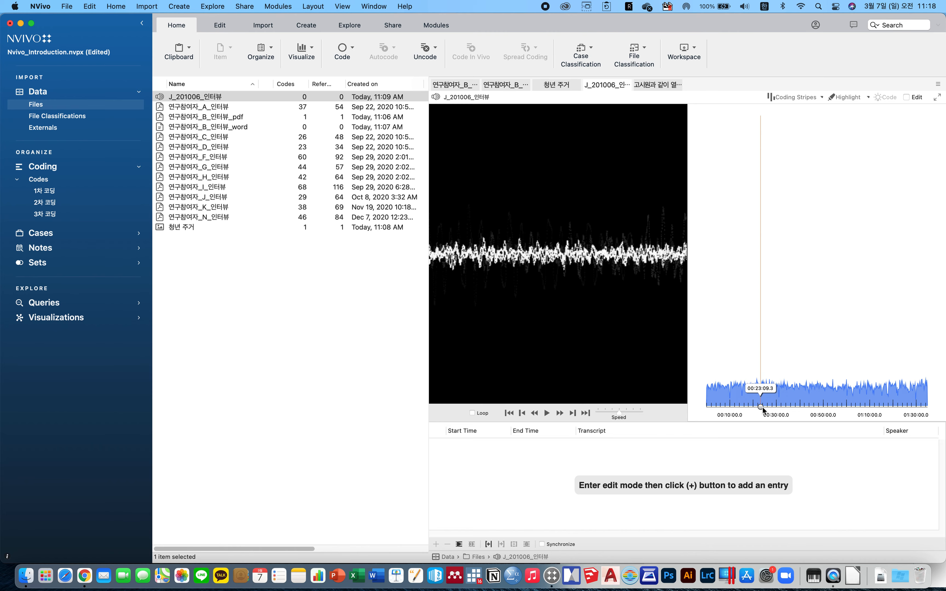
left_click(763, 410)
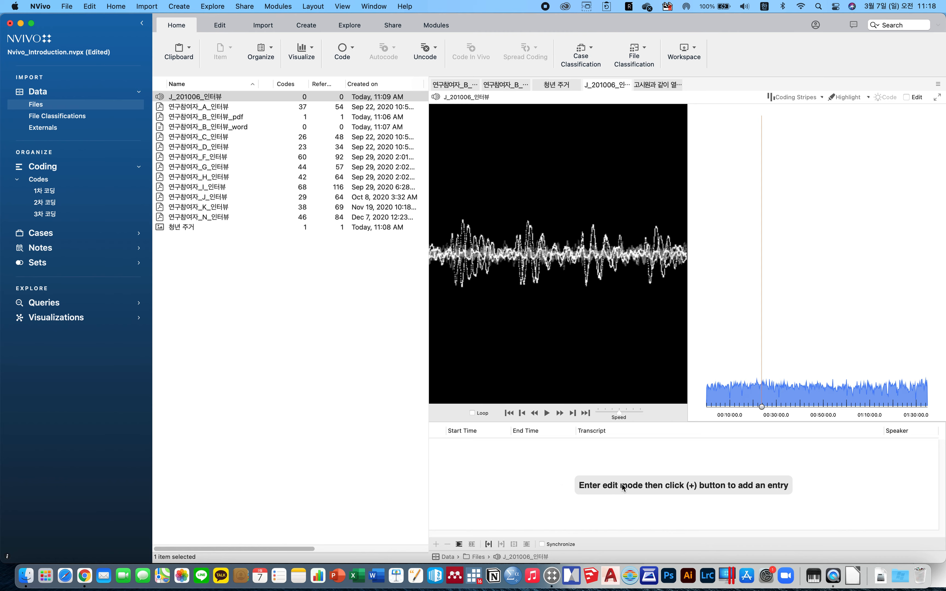
right_click(543, 464)
left_click(567, 377)
left_click(488, 545)
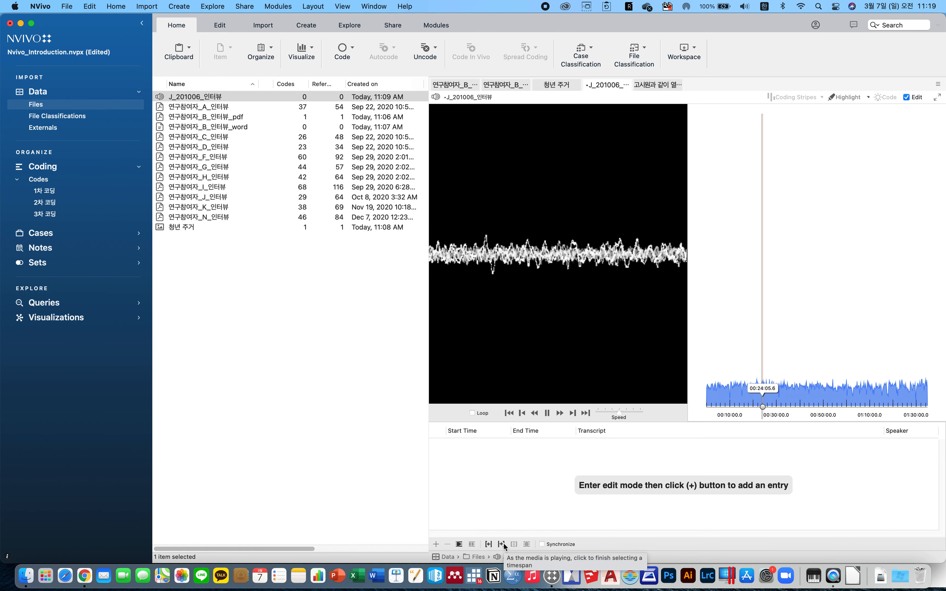
left_click(547, 413)
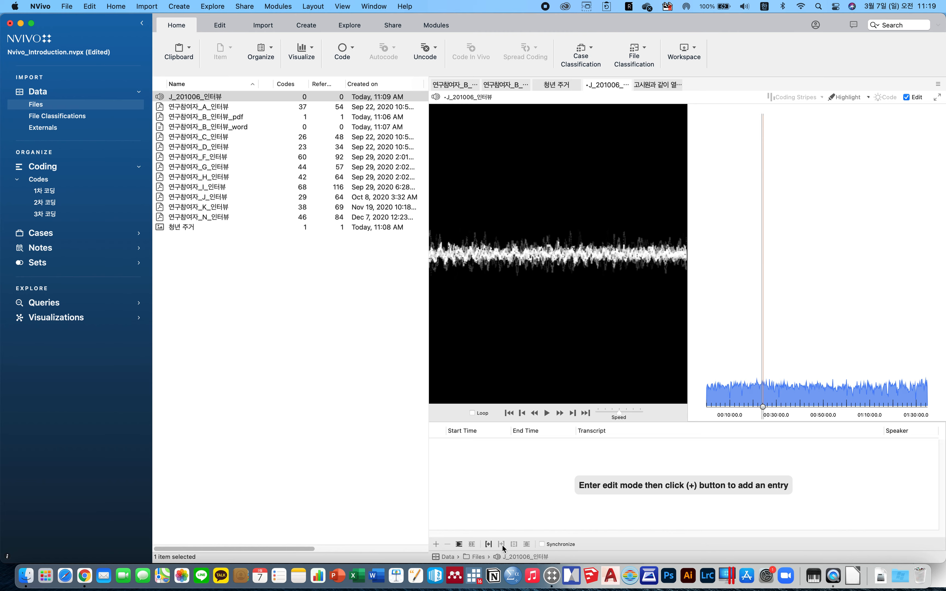
left_click(436, 545)
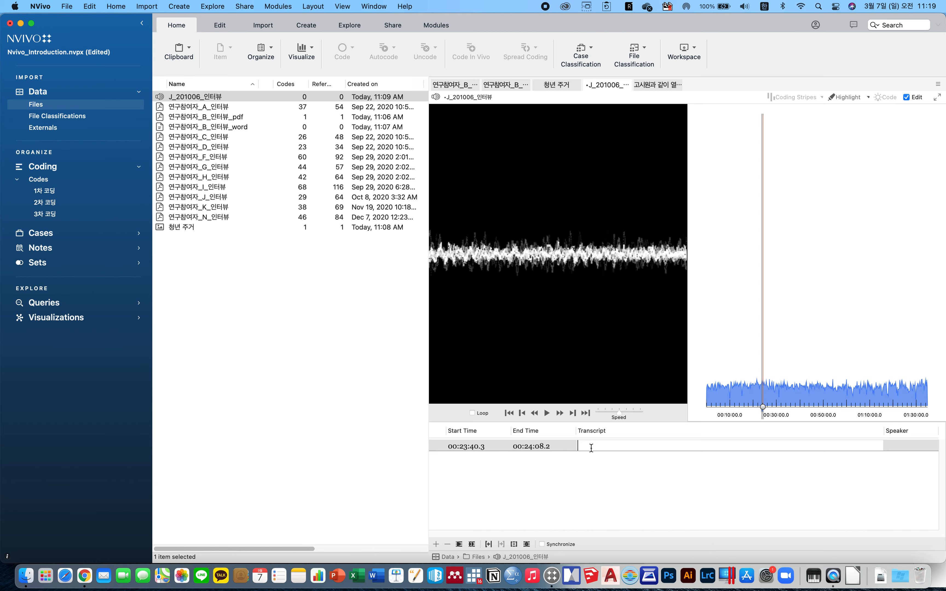
Transcribe the row as 교육기간이 6개월 정도로 길지는 않아 소득이 적음 and leave edit mode.
type("교육ㄱ")
type("기간이 6개워")
type("월 정도로 길지는")
type(" 않지만,")
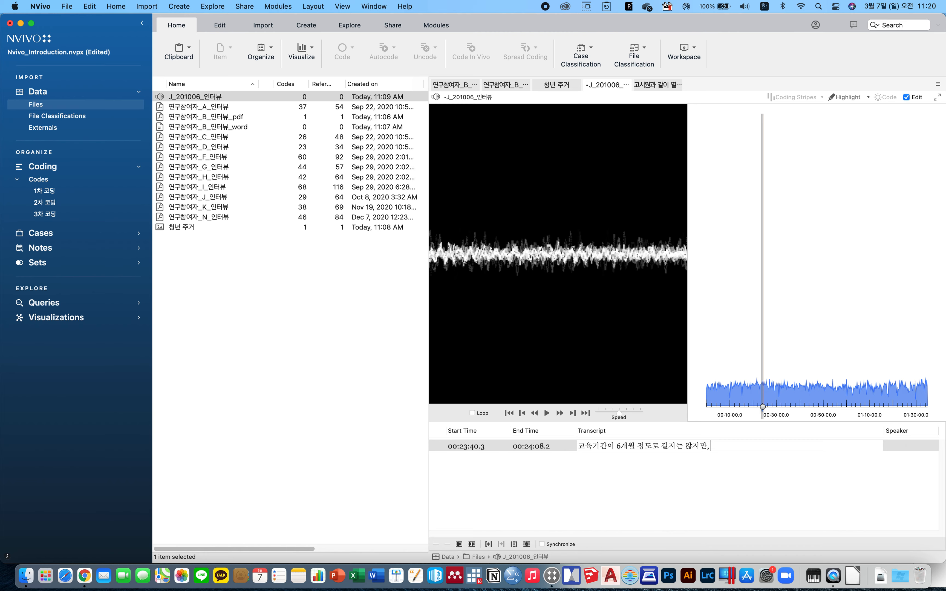
type("소득이")
key("BackSpace")
key("BackSpace")
key("BackSpace")
key("BackSpace")
key("BackSpace")
key("BackSpace")
key("BackSpace")
key("BackSpace")
type("ㅇㅏ ㅅㅗ득이 ㅈㅓㄱ음")
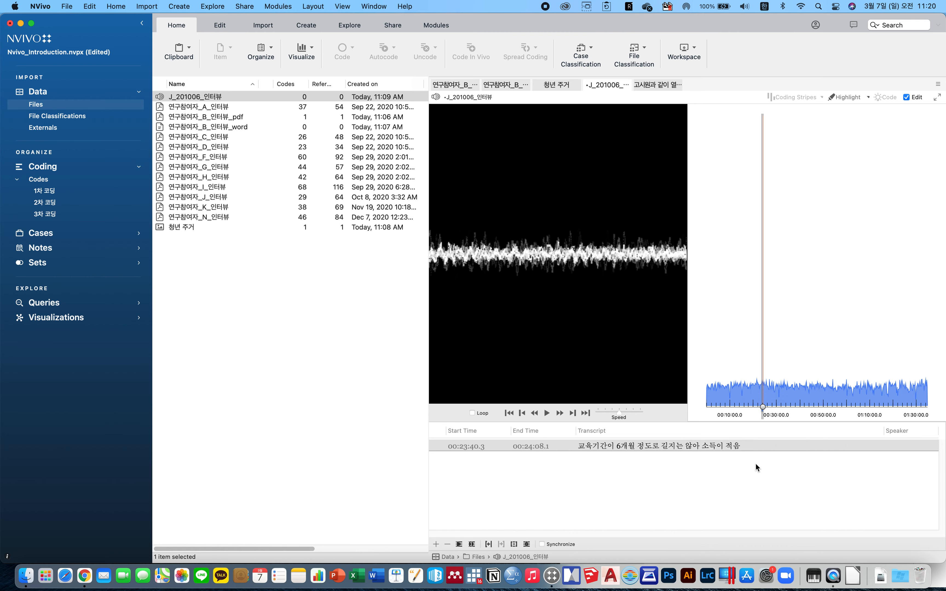
right_click(537, 465)
left_click(569, 382)
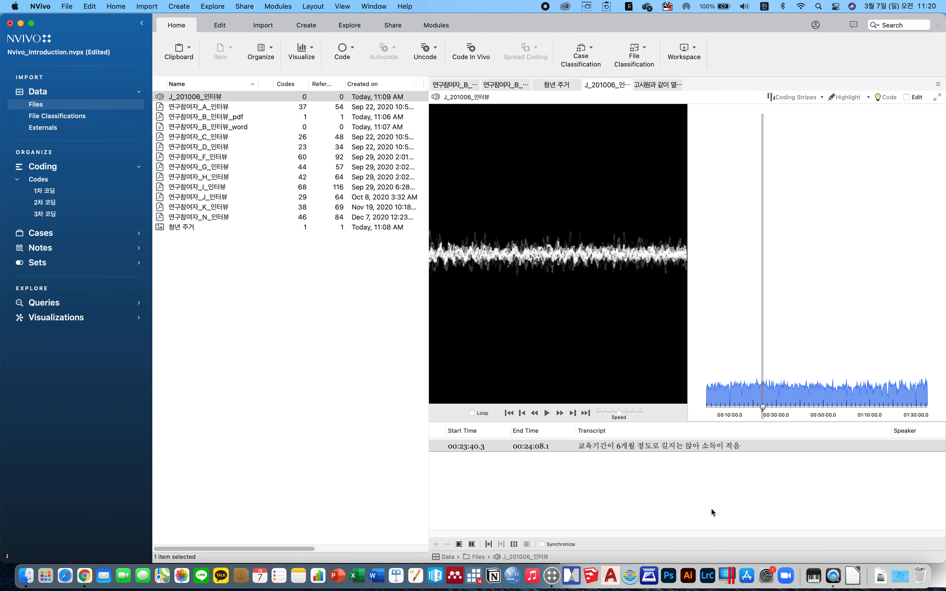
Code the transcript row to the existing code 불완전한 경제적 독립의 시작 in the 2차 코딩 folder.
right_click(619, 446)
mouse_move(672, 469)
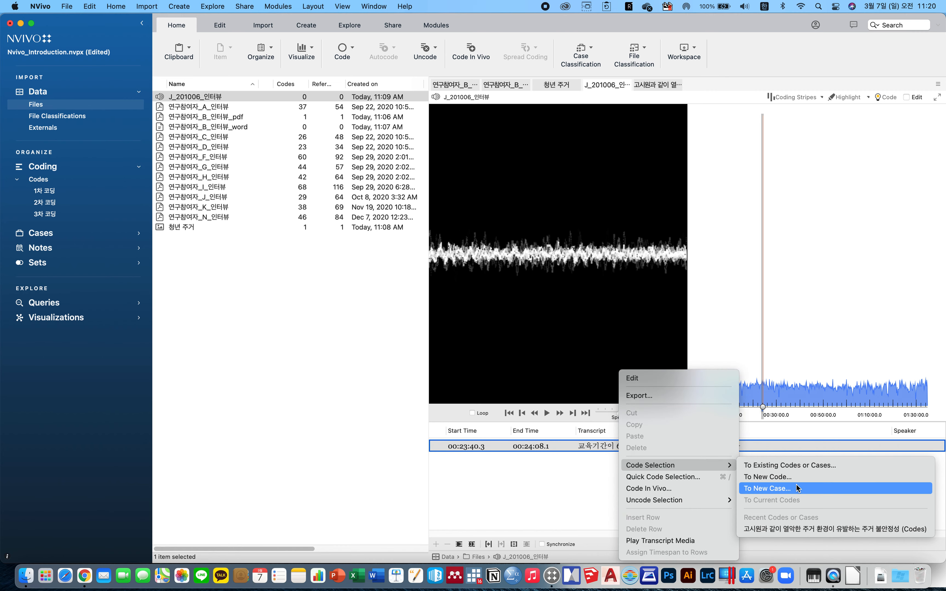
left_click(788, 466)
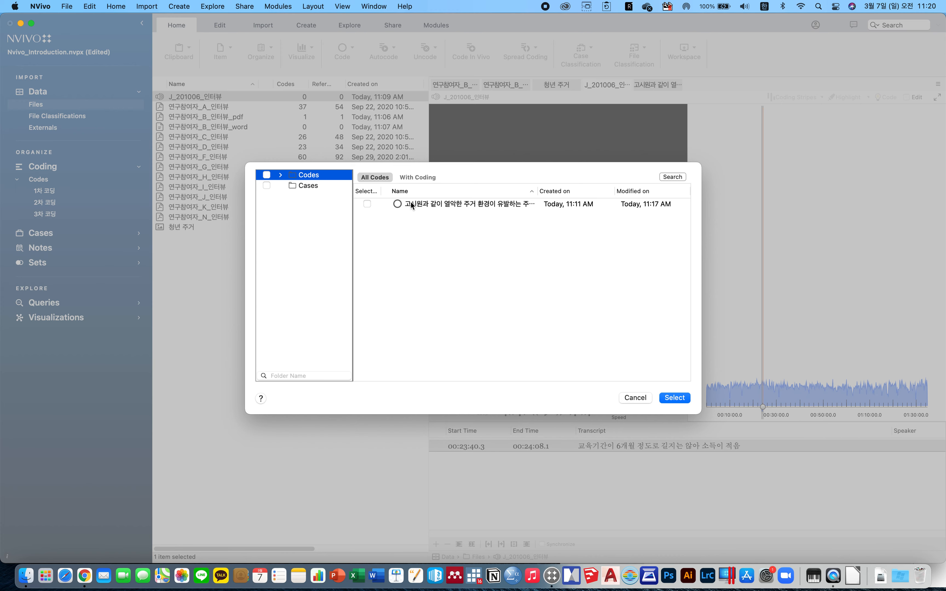
left_click(281, 175)
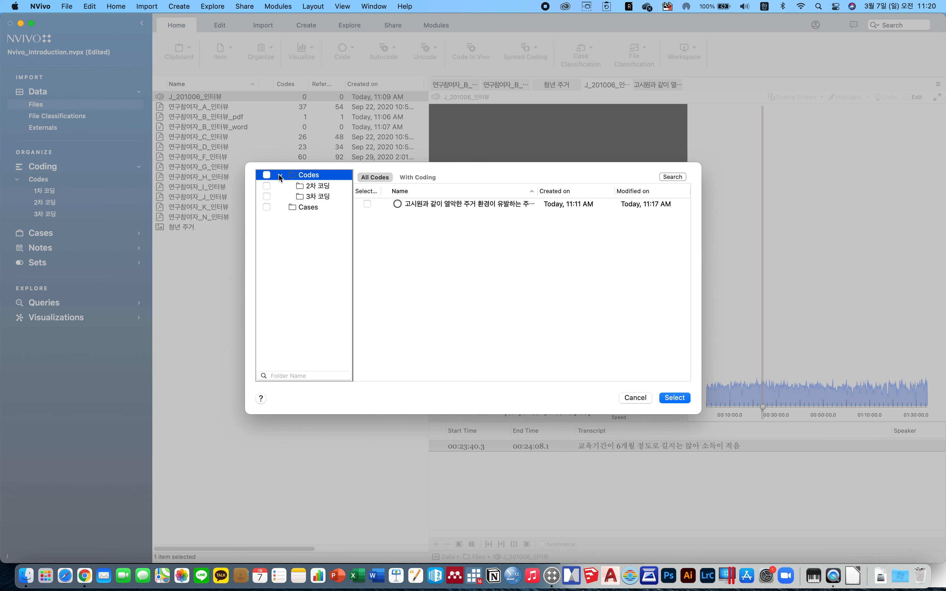
left_click(267, 196)
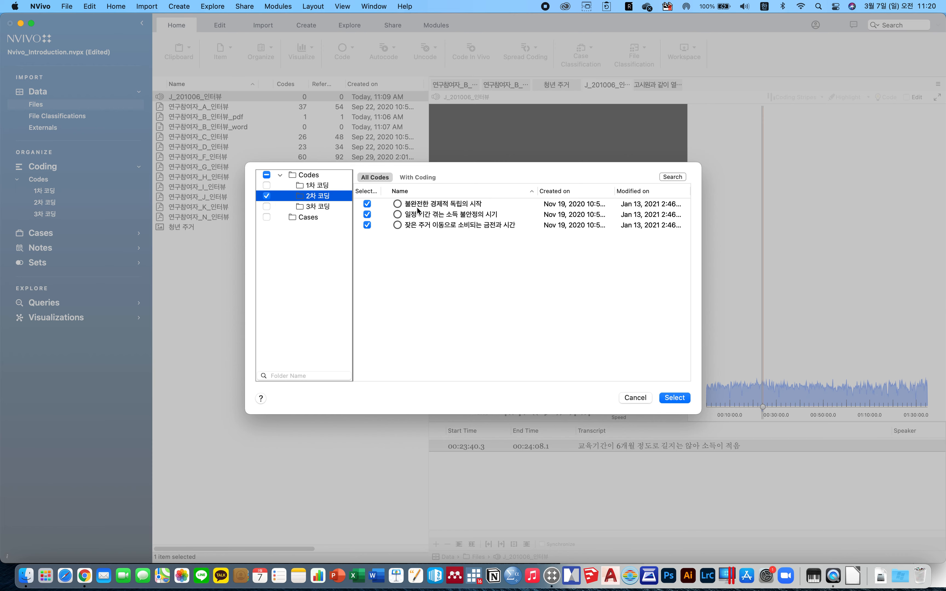
left_click(367, 204)
left_click(367, 215)
left_click(368, 225)
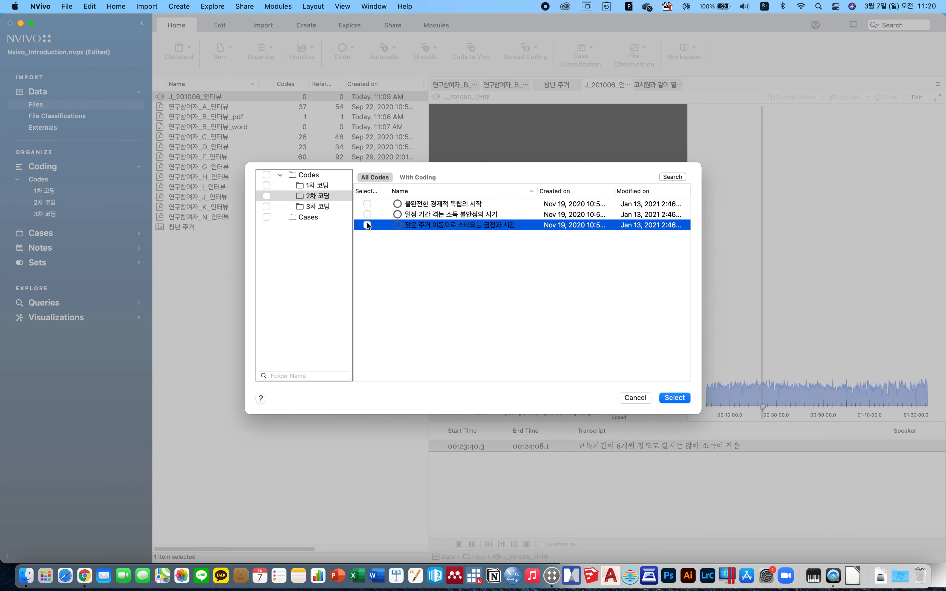
left_click(368, 204)
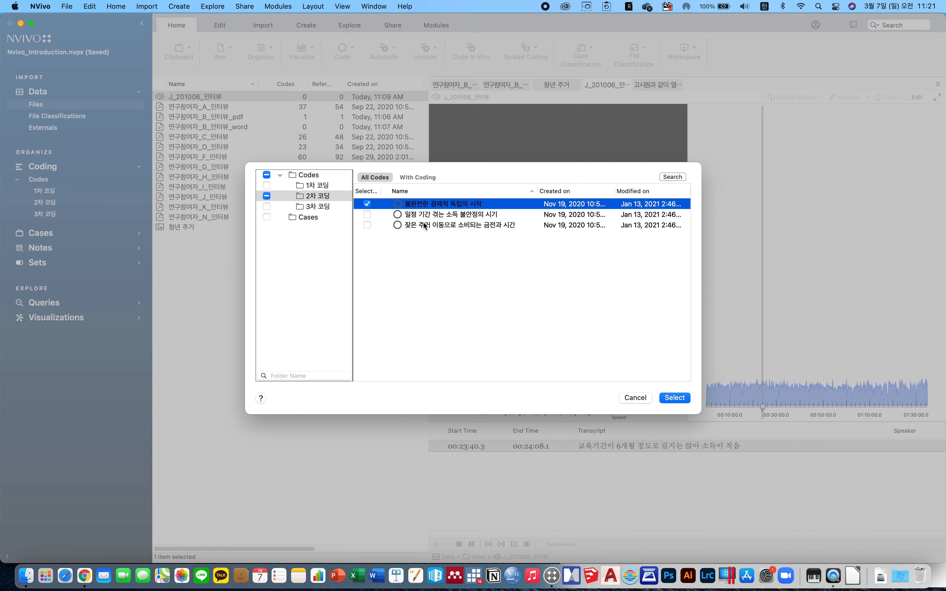
Also check the code 일정 기간 겪는 소득 불안정의 시기 and apply the coding to the transcript row.
left_click(368, 215)
left_click(666, 402)
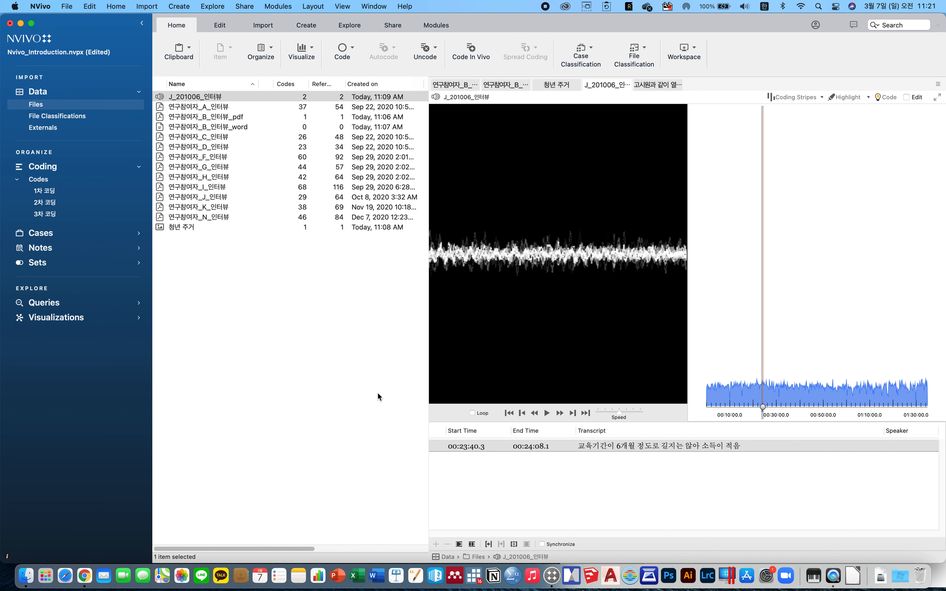
Open the 2차 코딩 codes 불완전한 경제적 독립의 시작 and 일정 기간 겪는 소득 불안정의 시기 to review their coded references.
left_click(63, 202)
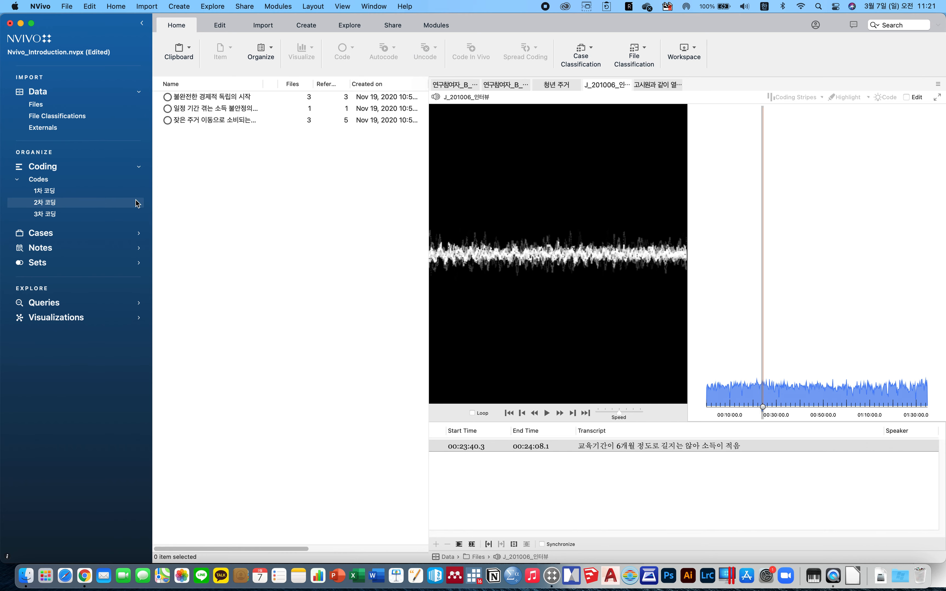
double_click(243, 98)
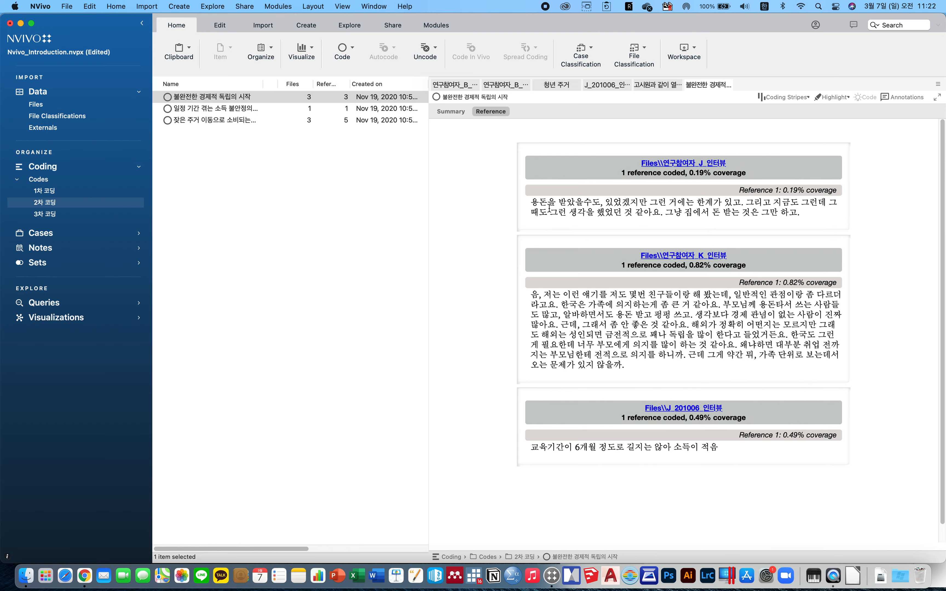
left_click_drag(539, 448, 719, 448)
left_click(253, 112)
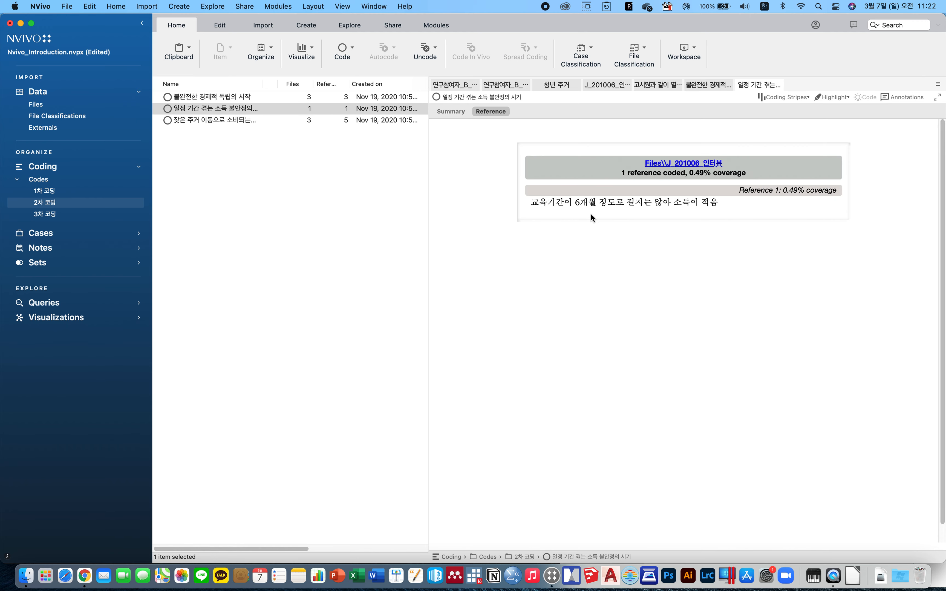
left_click_drag(532, 203, 712, 204)
left_click(720, 256)
left_click(31, 105)
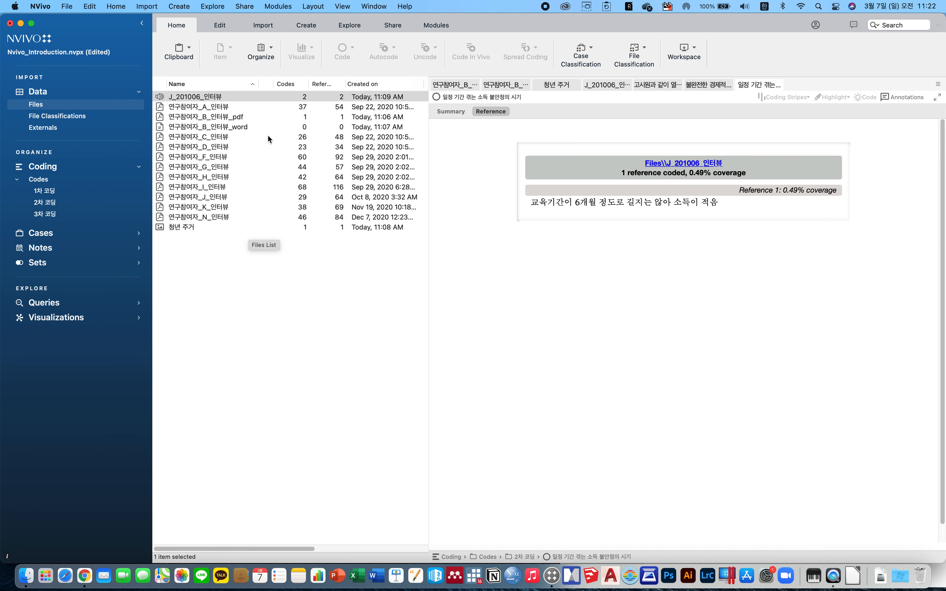
mouse_move(309, 86)
left_mouse_down()
mouse_move(320, 86)
mouse_move(312, 85)
left_mouse_up()
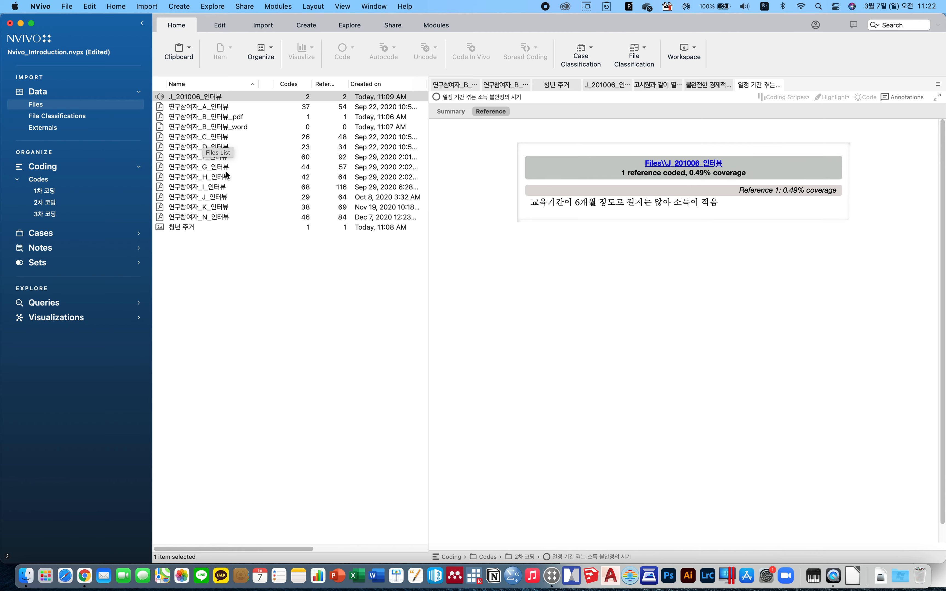
Create a new file classification named 인터뷰순서.
left_click(72, 116)
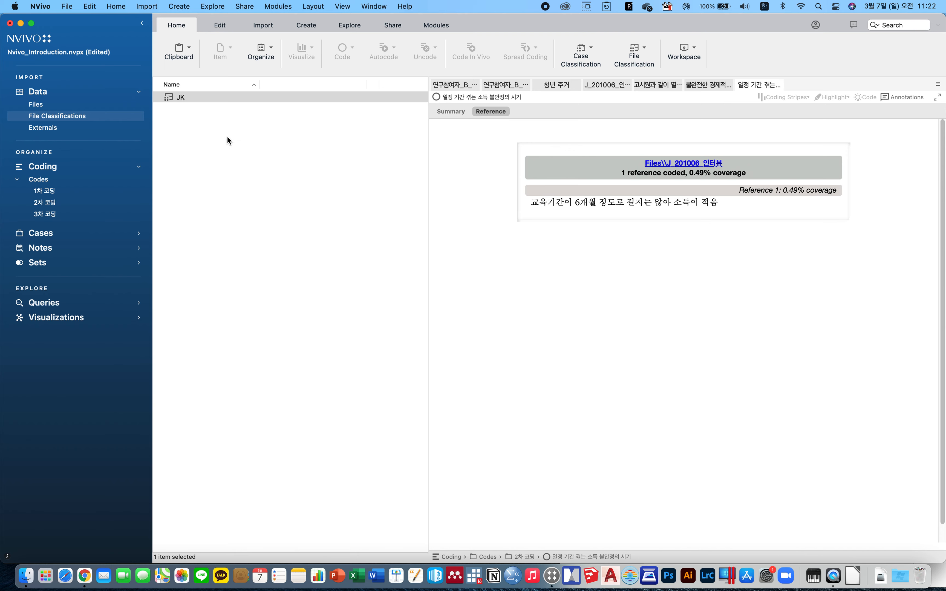
right_click(236, 127)
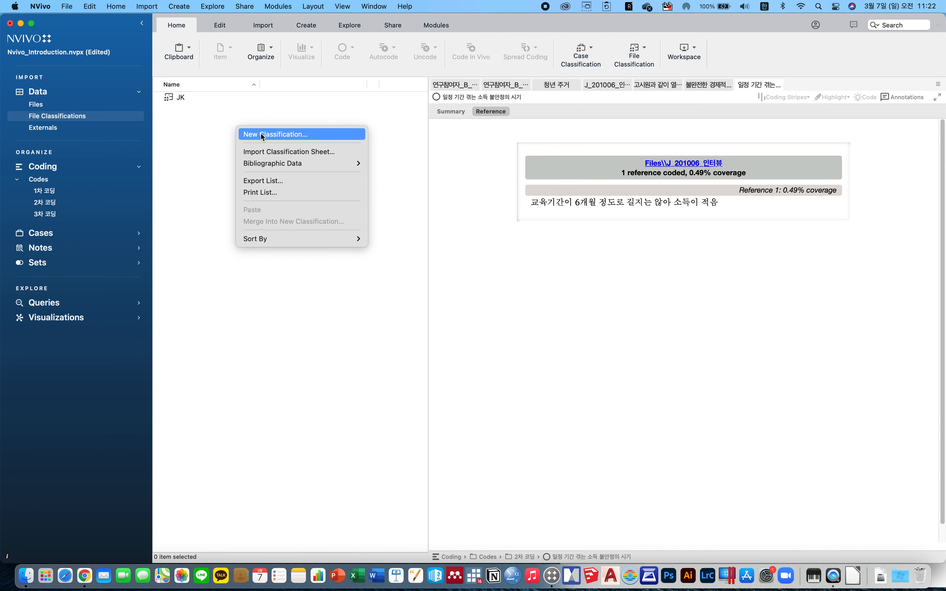
left_click(261, 133)
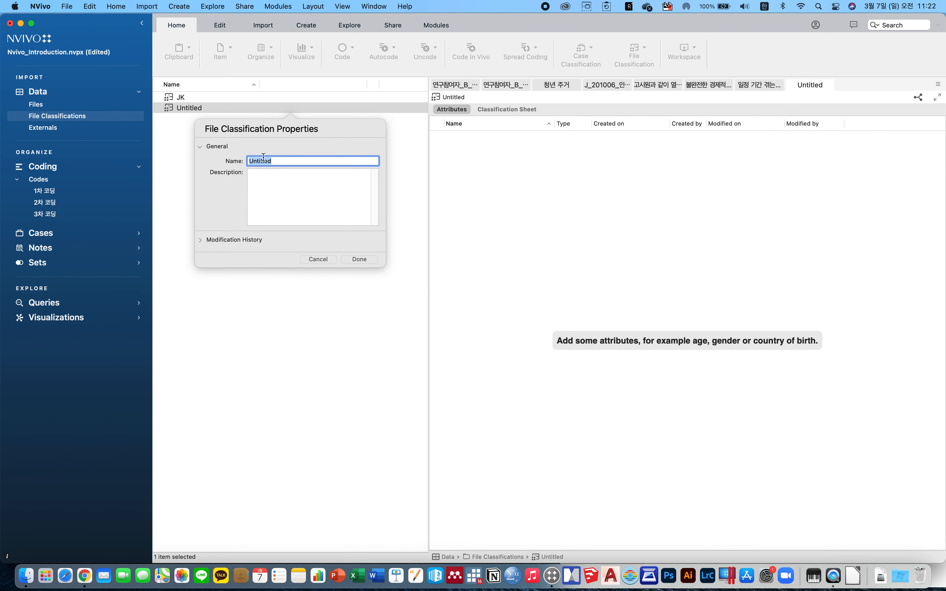
type("인턱")
type("뷰순서")
key("Return")
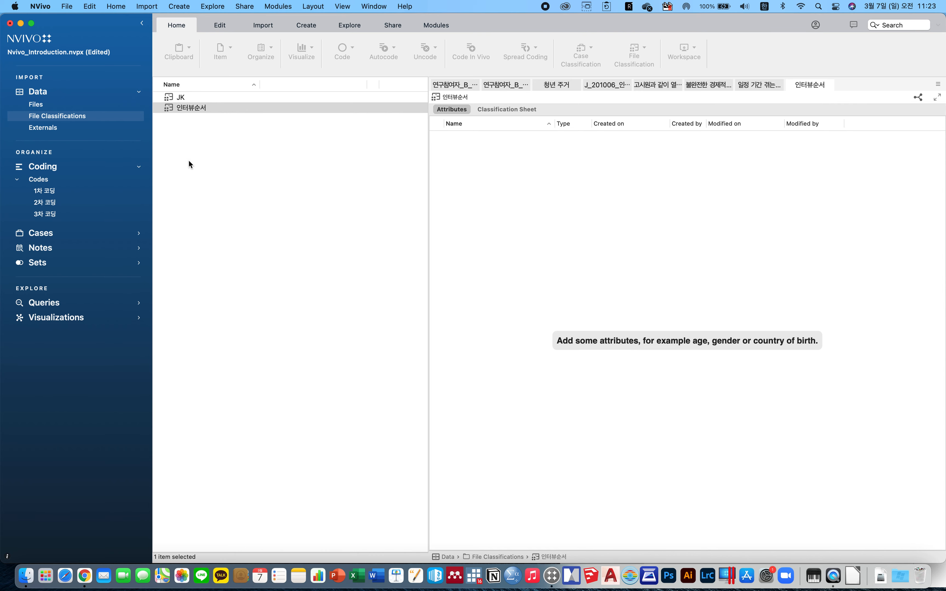
Add two attributes, 1차 and 2차, to the 인터뷰순서 classification.
right_click(485, 216)
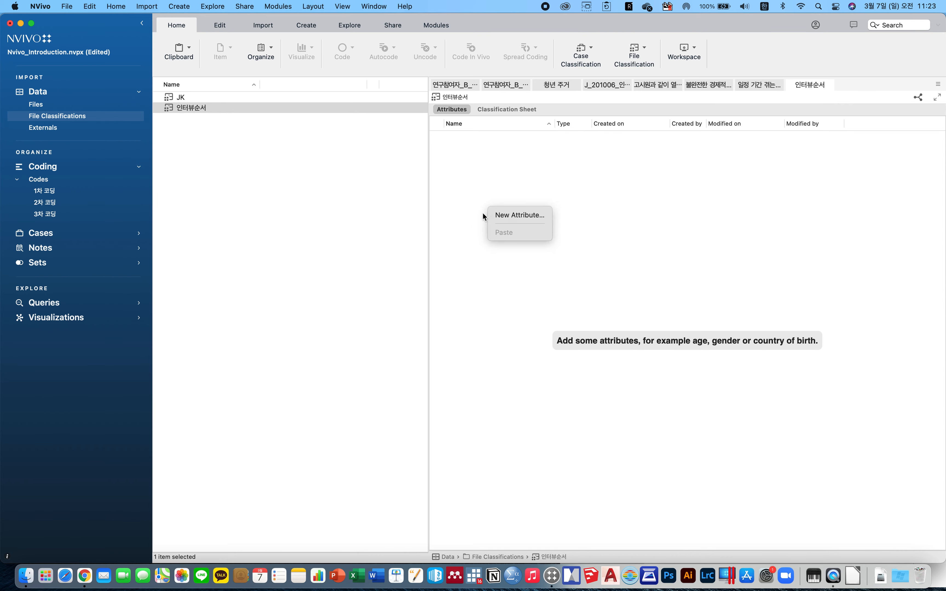
left_click(523, 216)
type("1차")
key("Return")
right_click(545, 208)
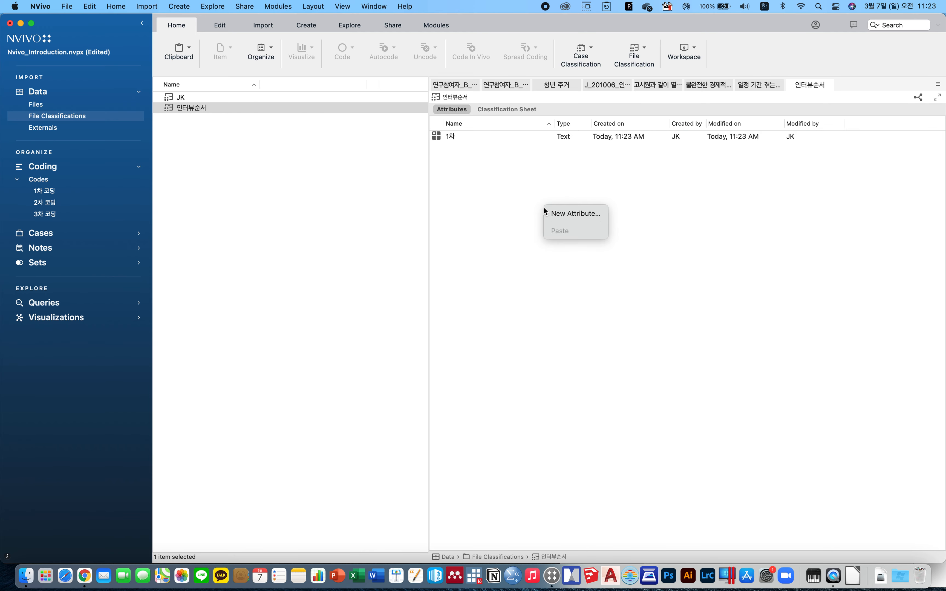
left_click(571, 213)
type("2차")
key("Return")
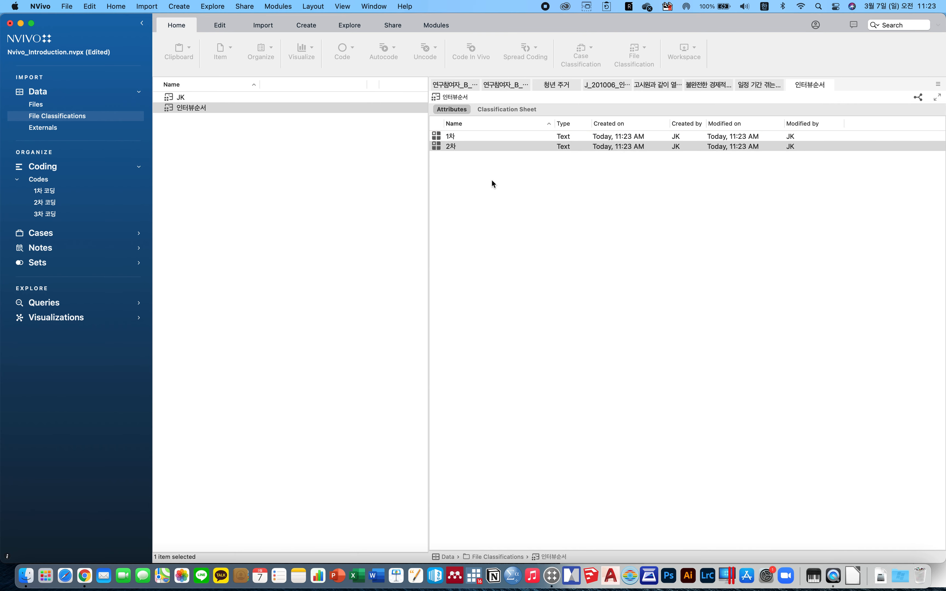
Assign the 인터뷰순서 classification to the file 연구참여자_C_인터뷰 in its properties.
left_click(477, 163)
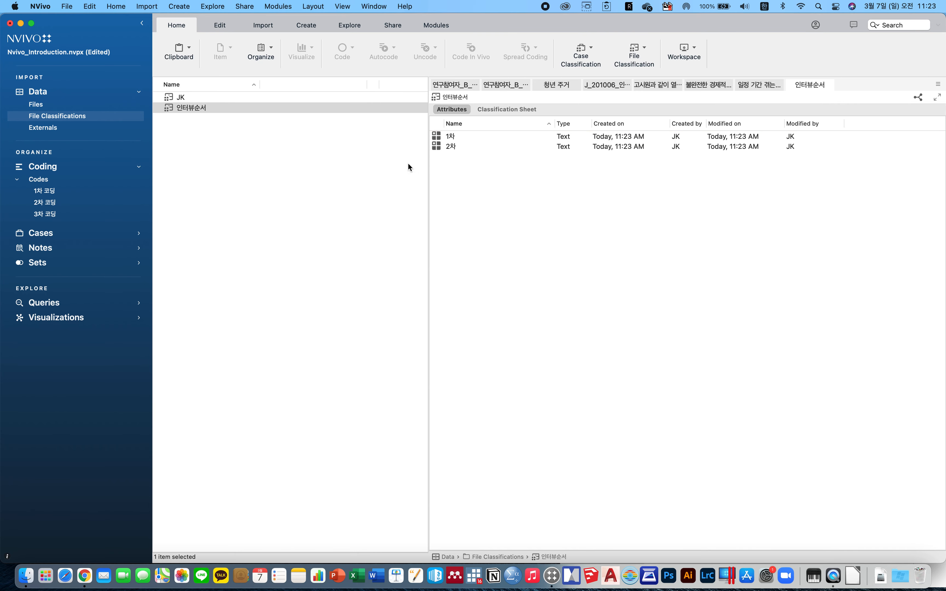
left_click(37, 105)
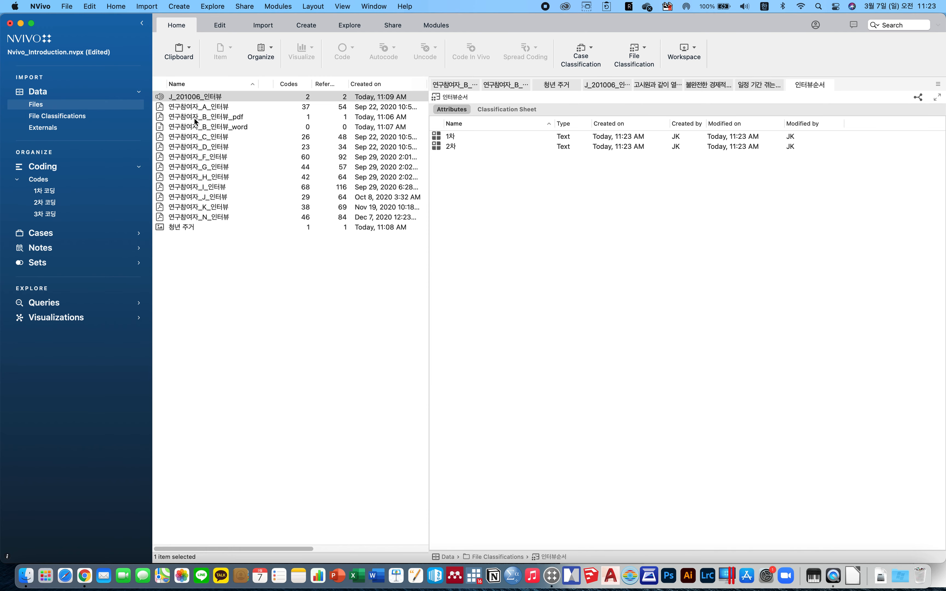
left_click(207, 135)
right_click(207, 135)
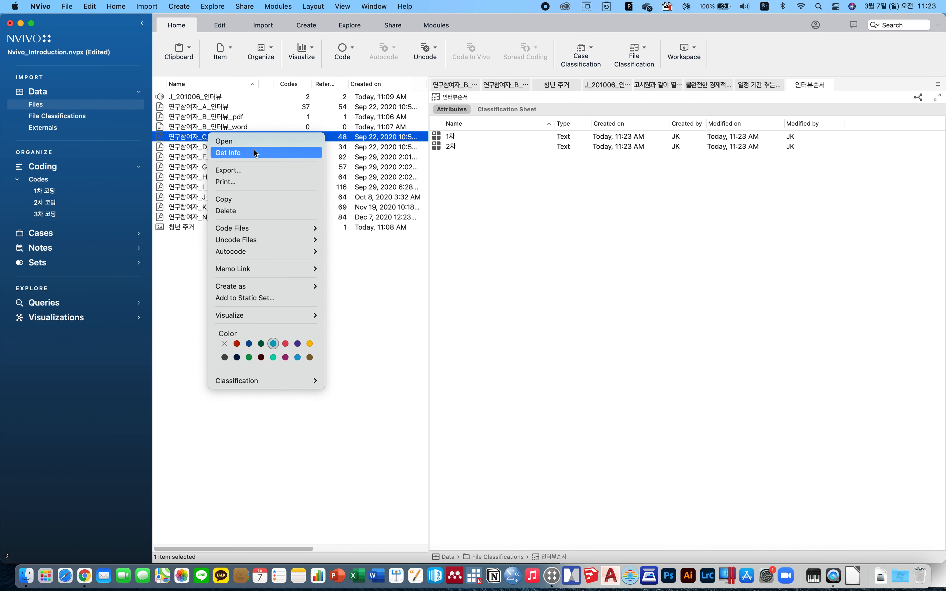
left_click(251, 147)
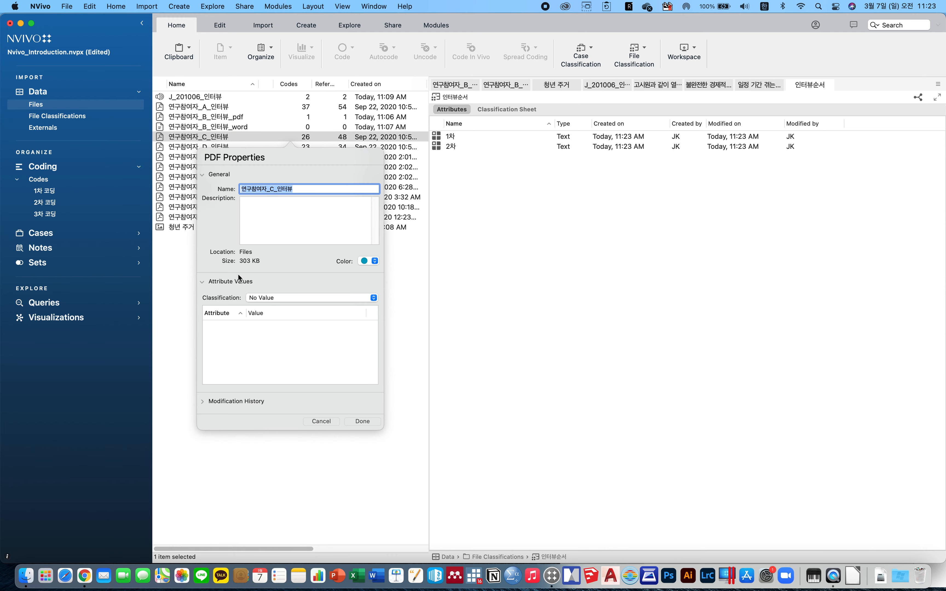
left_click(301, 297)
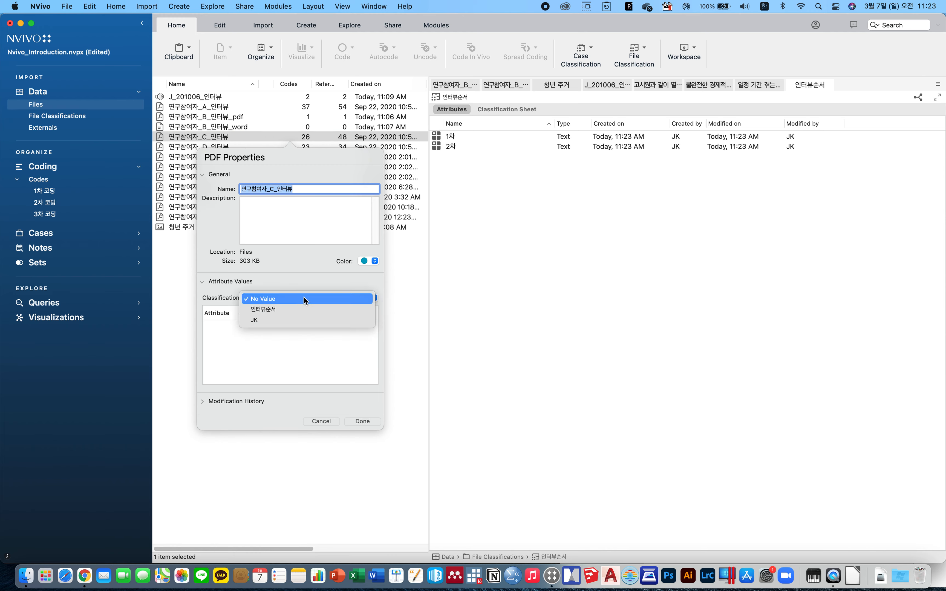
left_click(294, 312)
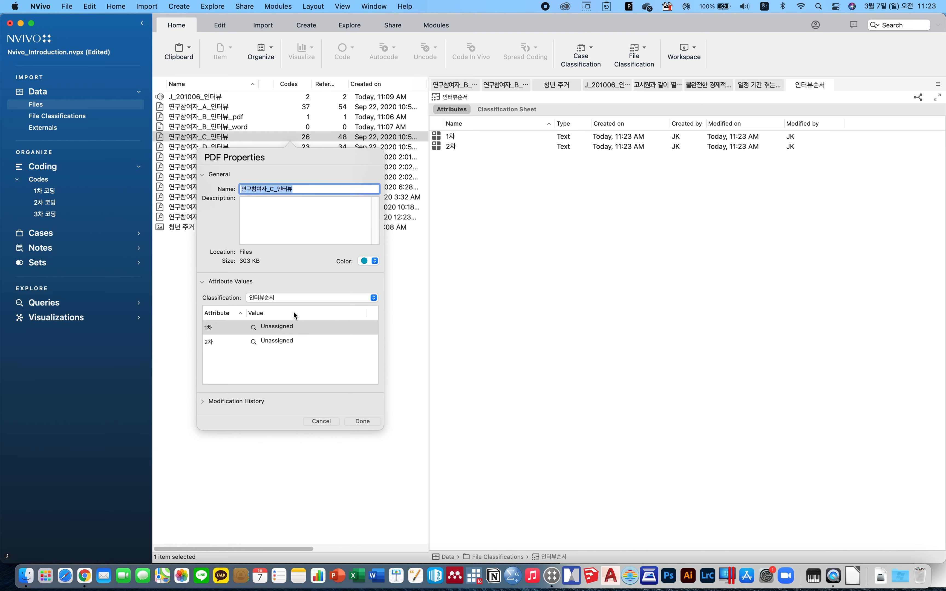
left_click(220, 343)
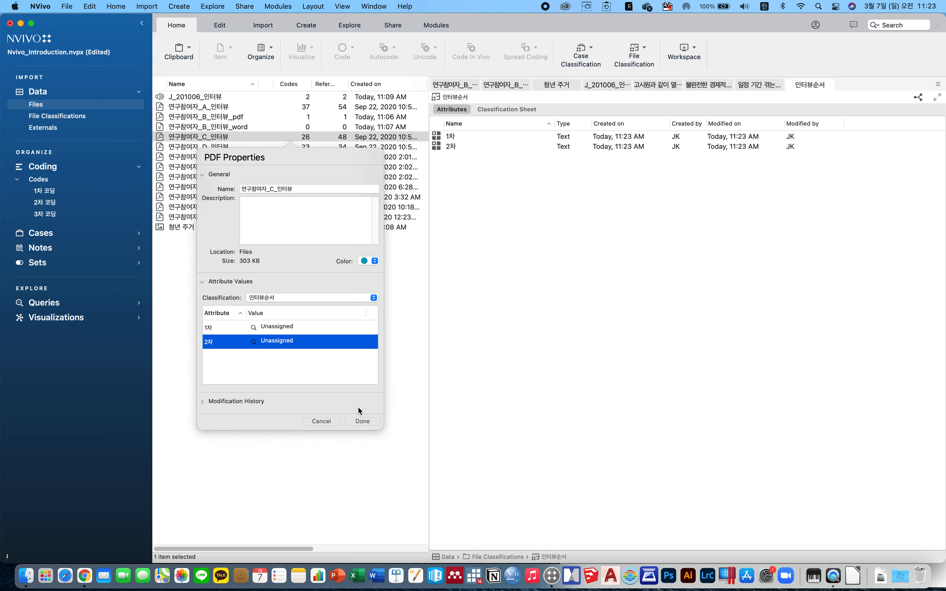
left_click(355, 422)
left_click(265, 312)
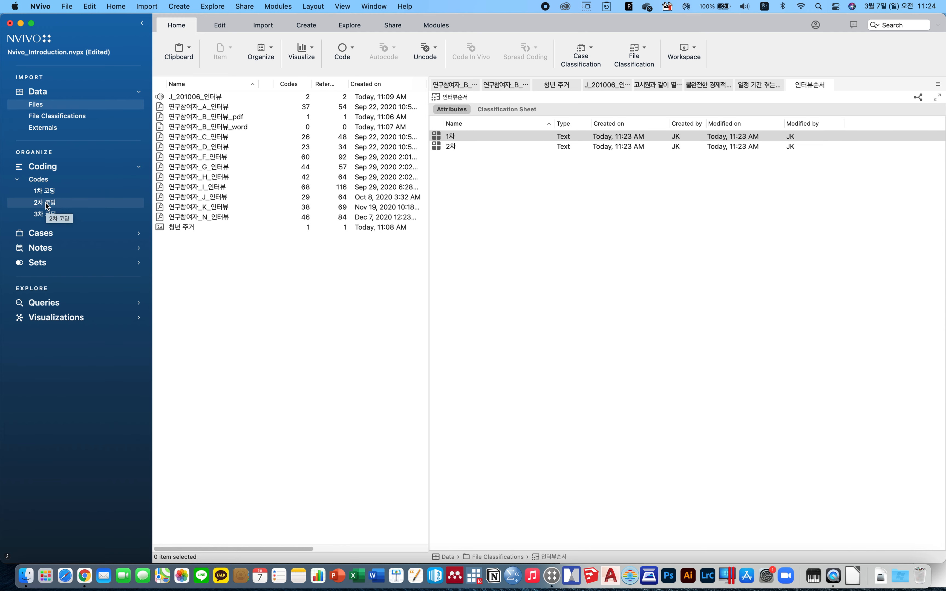
Move the code 고시원과 같이 열악한 주거 환경이 유발하는 주거 불… from Codes into the 1차 코딩 folder.
left_click(46, 191)
left_click(47, 181)
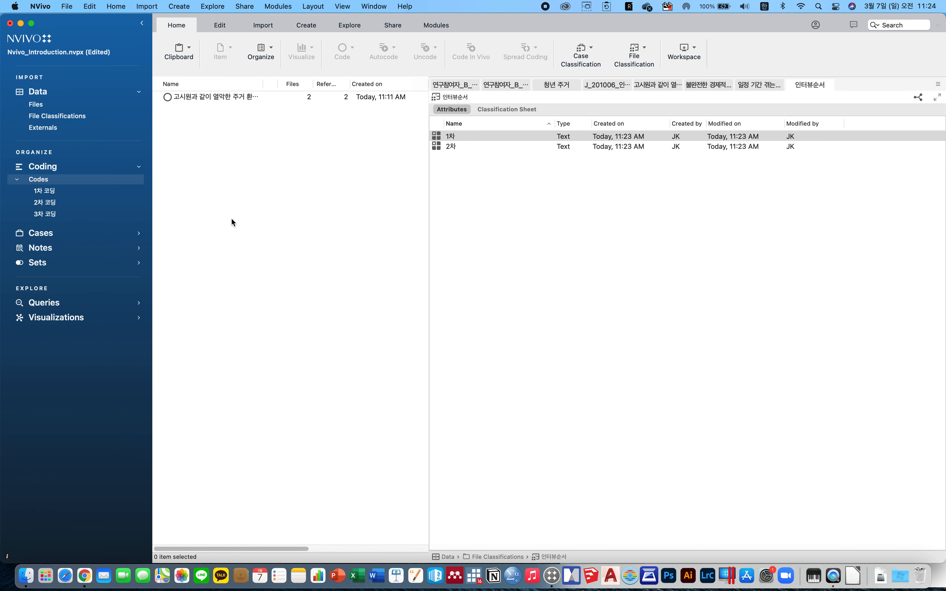
left_click_drag(264, 83, 324, 83)
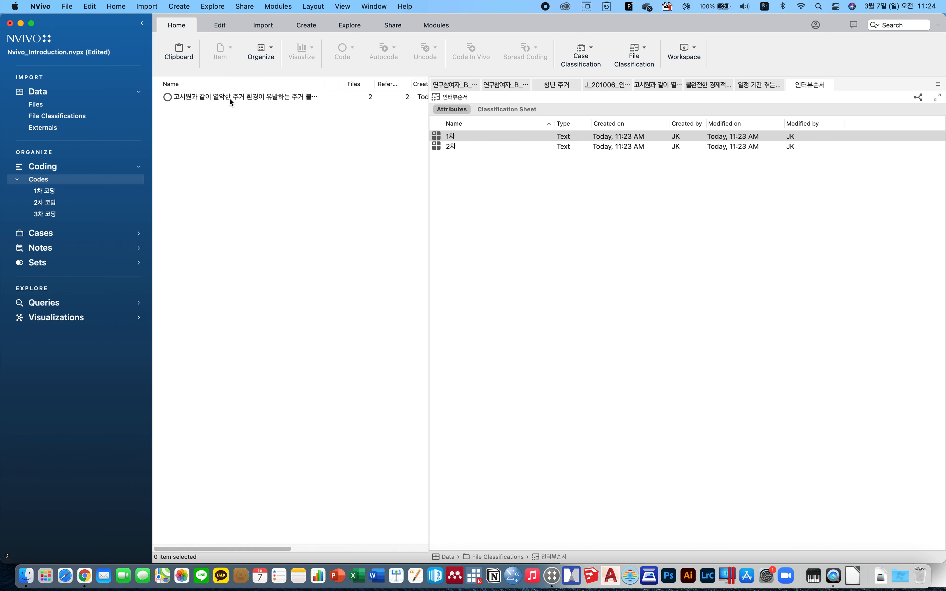
left_click_drag(221, 97, 51, 189)
left_click(52, 191)
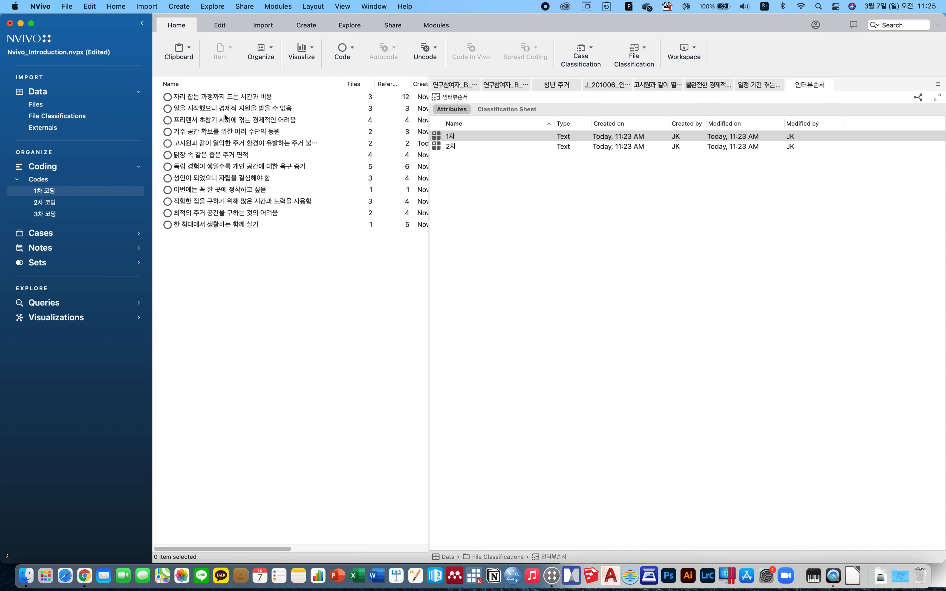
Move the first three 1차 코딩 codes, from 자리 잡는 과정까지 드는 시간과 비용 to 프리랜서 초창기 시기에 겪는 경제적인 어려움, into the 2차 코딩 folder.
left_click(227, 99)
left_click_drag(230, 112, 230, 123)
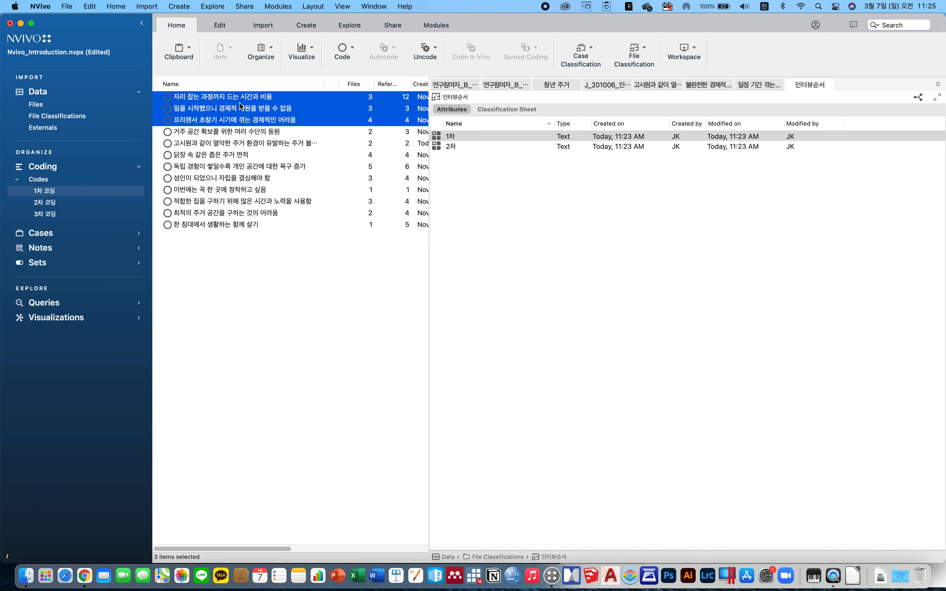
left_click_drag(234, 112, 59, 205)
left_click(57, 202)
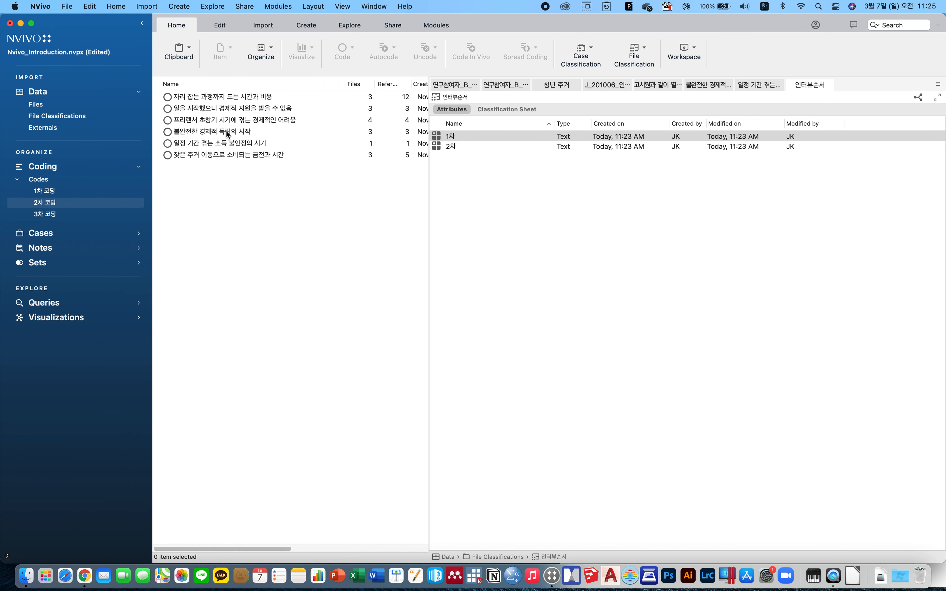
Create a new code named 청년 독립 시기에 겪는 경제적인 어려움 in the 2차 코딩 folder.
left_click(235, 111)
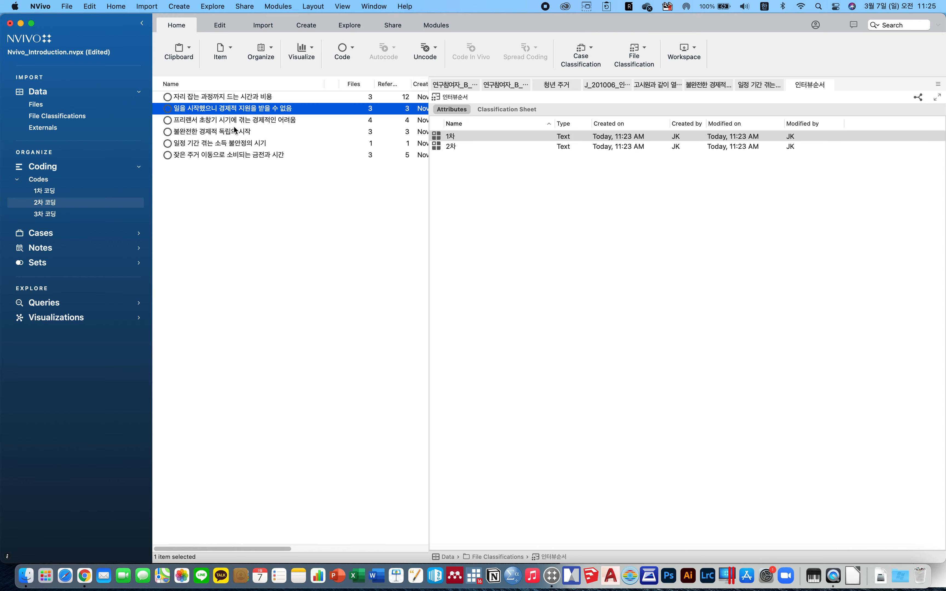
key("Up")
key("Down")
left_click(228, 123, "super")
left_click(221, 100, "super")
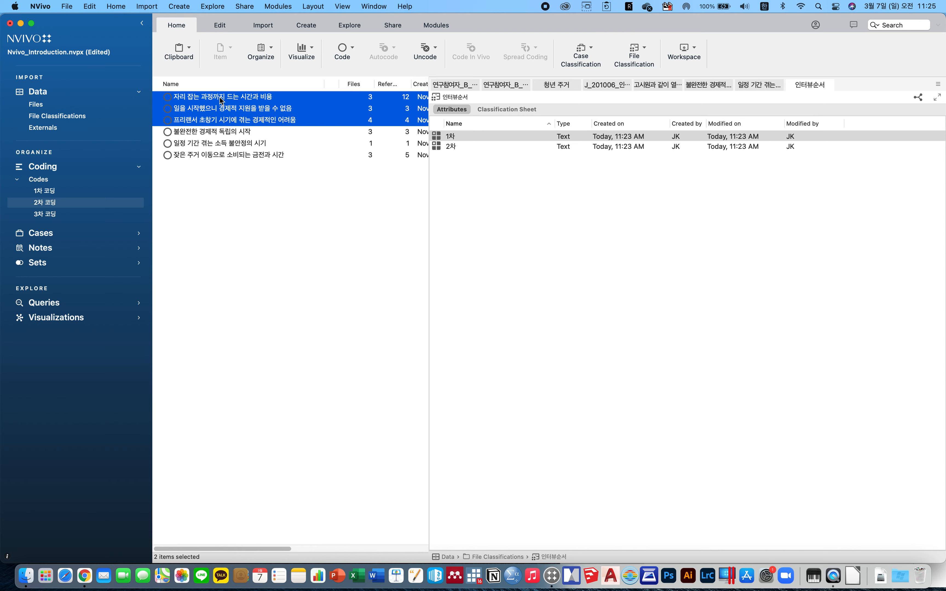
right_click(222, 101)
mouse_move(275, 208)
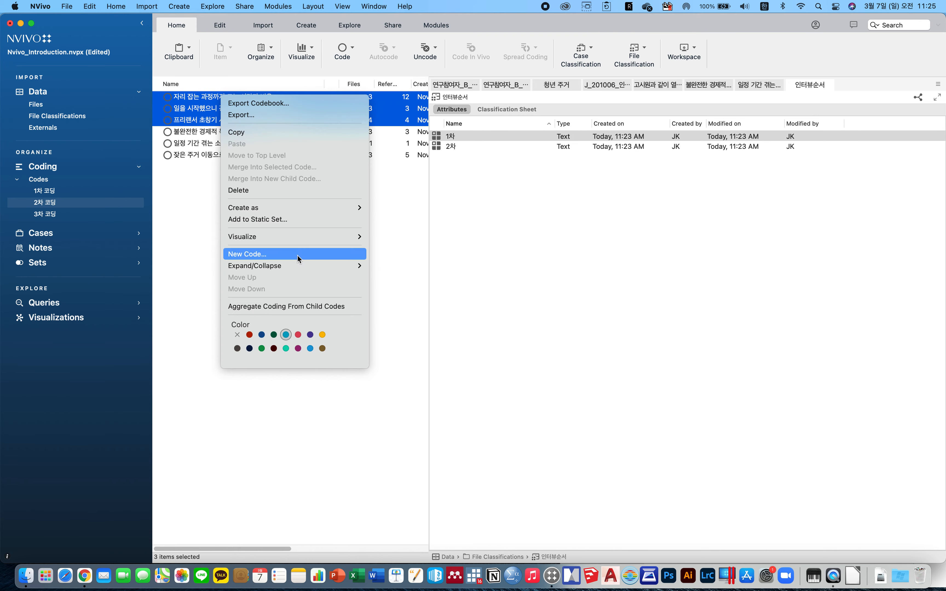
mouse_move(302, 266)
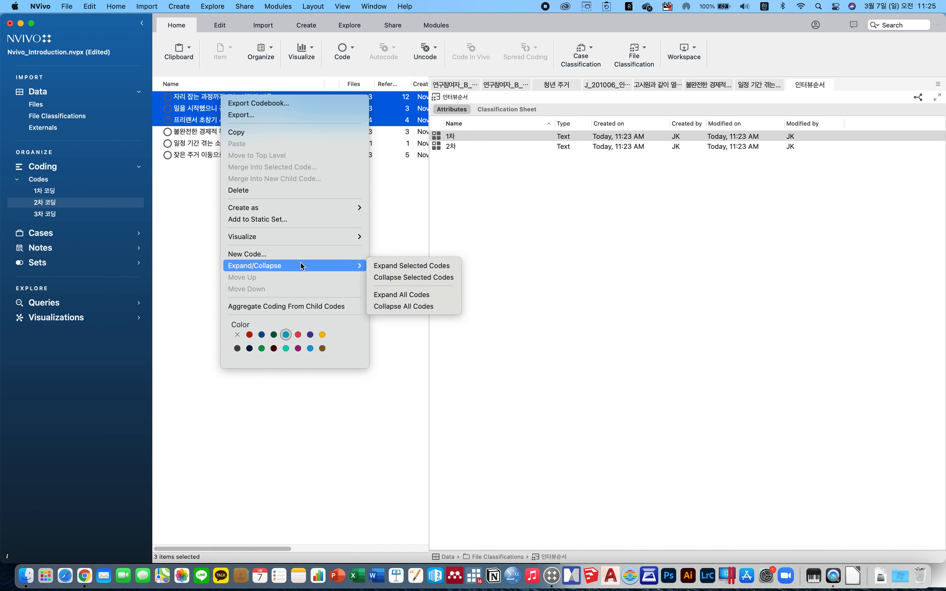
left_click(302, 255)
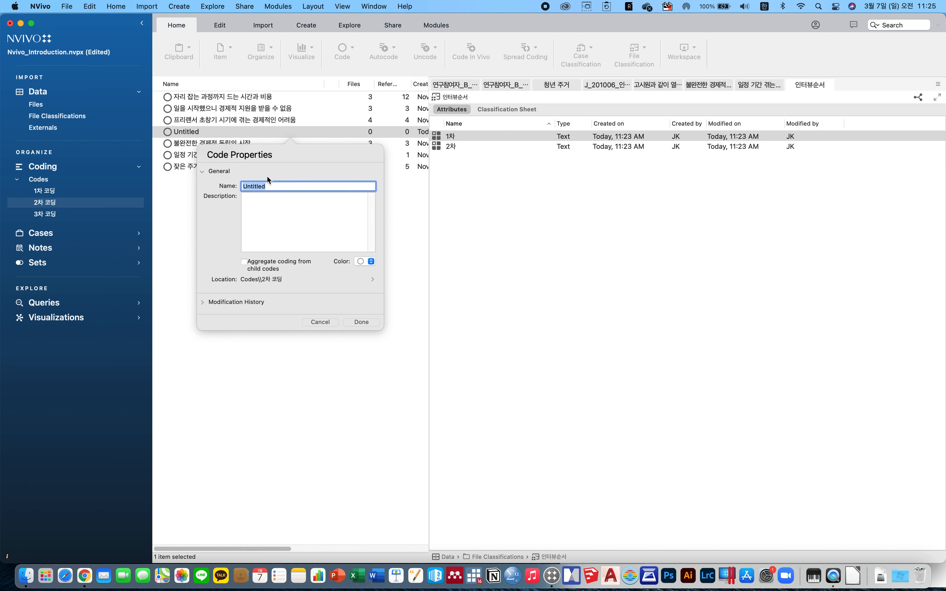
type("해")
key("BackSpace")
type("경지")
type("적인 여러움")
key("Right")
key("Right")
key("Right")
key("BackSpace")
type("려")
type("처연")
type("년 독립 ")
type("시기에 겨")
type("는")
left_click(362, 322)
Nest the codes 자리 잡는 과정까지 드는 시간과 비용, 일을 시작했으니 경제적 지원을 받을 수 없음 and 프리랜서 초창기 시기에 겪는 경제적인 어려움 under 청년 독립 시기에 겪는 경제적인 어려움.
left_click(229, 168)
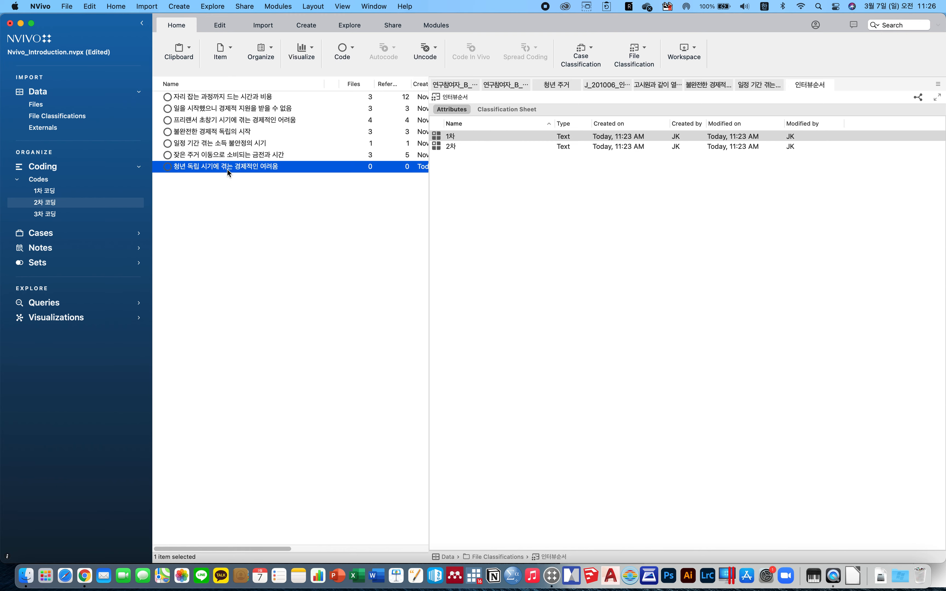
left_click(230, 97)
left_click(235, 120, "shift")
left_click_drag(245, 104, 258, 169)
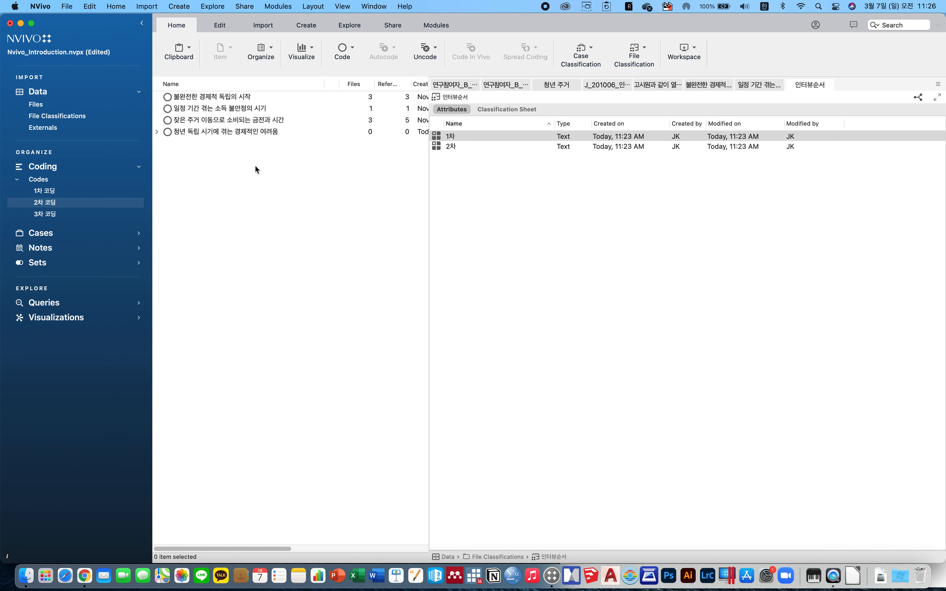
left_click(187, 133)
left_click(158, 132)
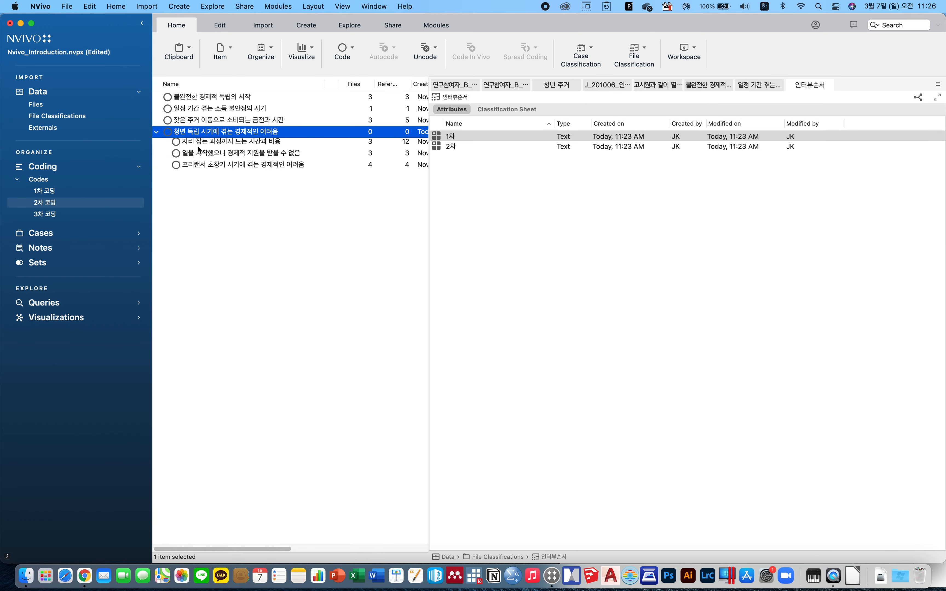
left_click(226, 144)
left_click(225, 159)
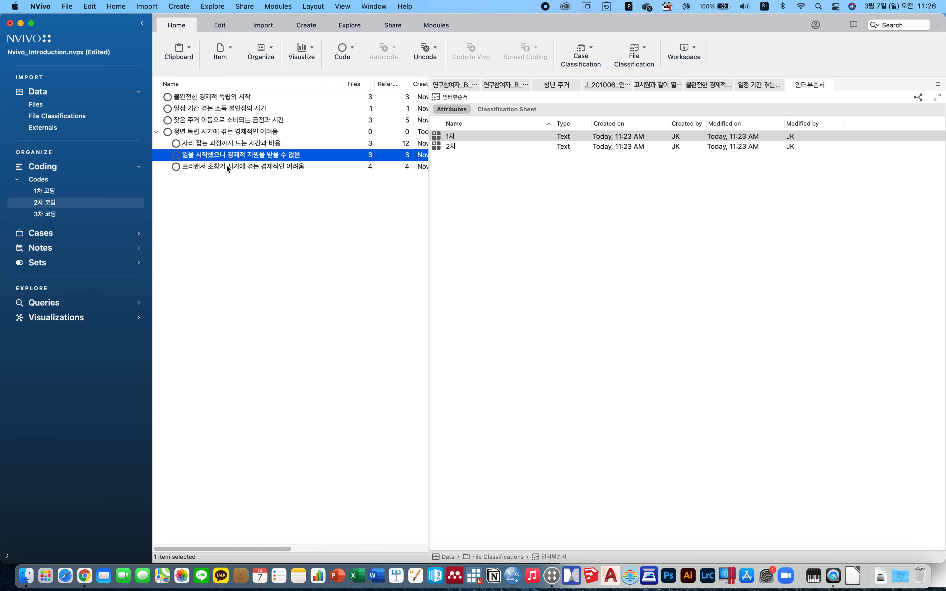
Select each code nested under 청년 독립 시기에 겪는 경제적인 어려움 to review the hierarchy.
left_click(227, 165)
left_click(233, 133)
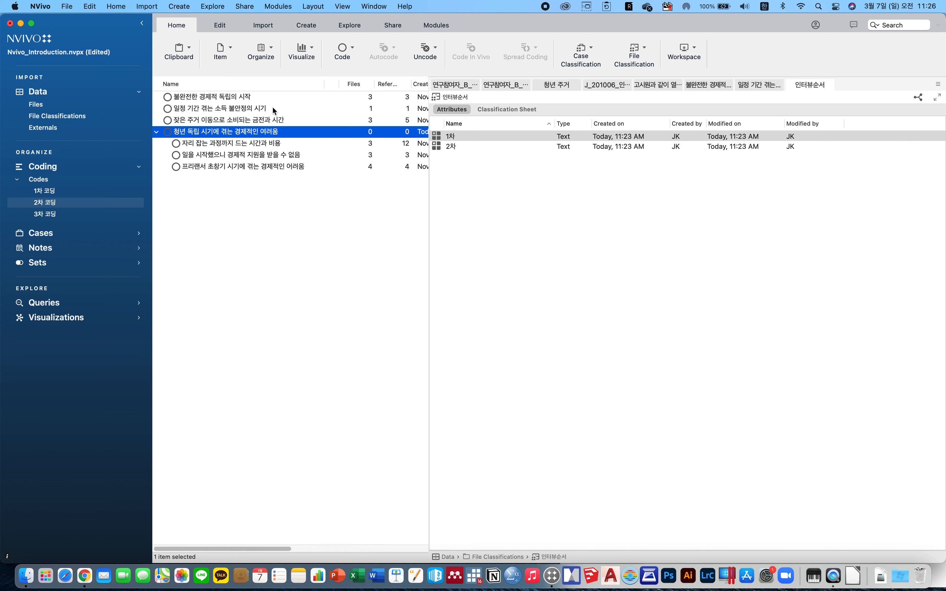
left_click(193, 145)
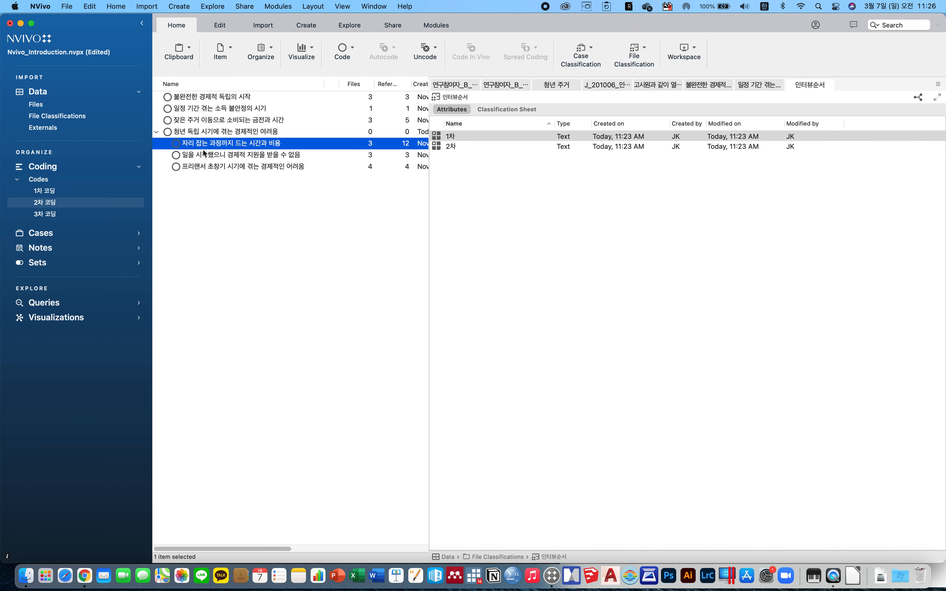
left_click(214, 156)
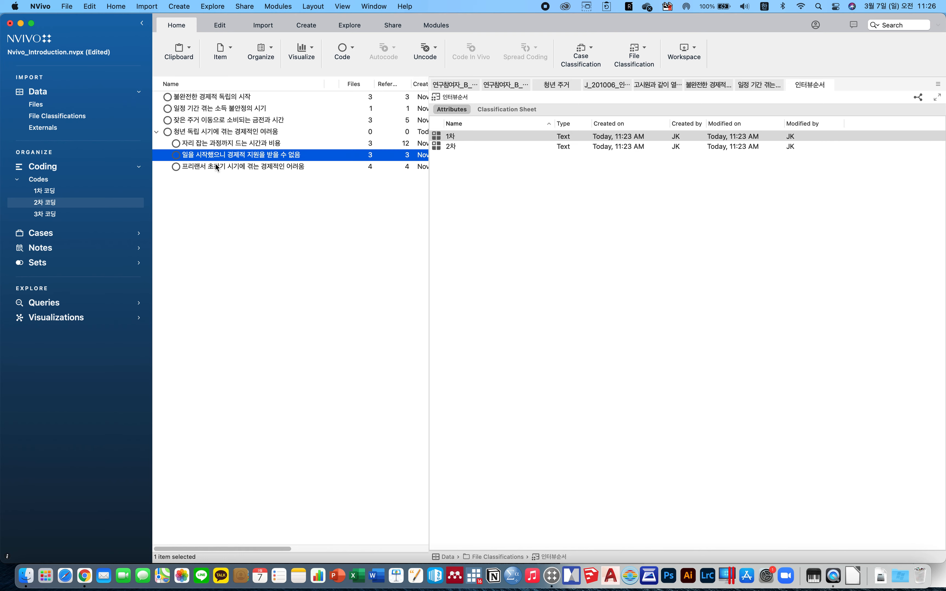
left_click(215, 164)
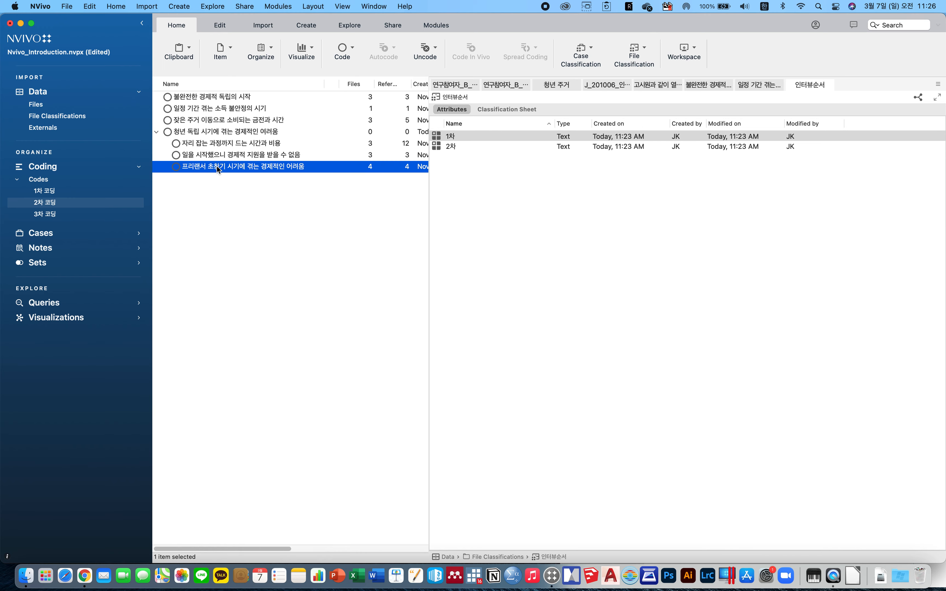
Widen the code list and move the Color column beside the Name column.
left_click(427, 198)
scroll(427, 199, "right", 10)
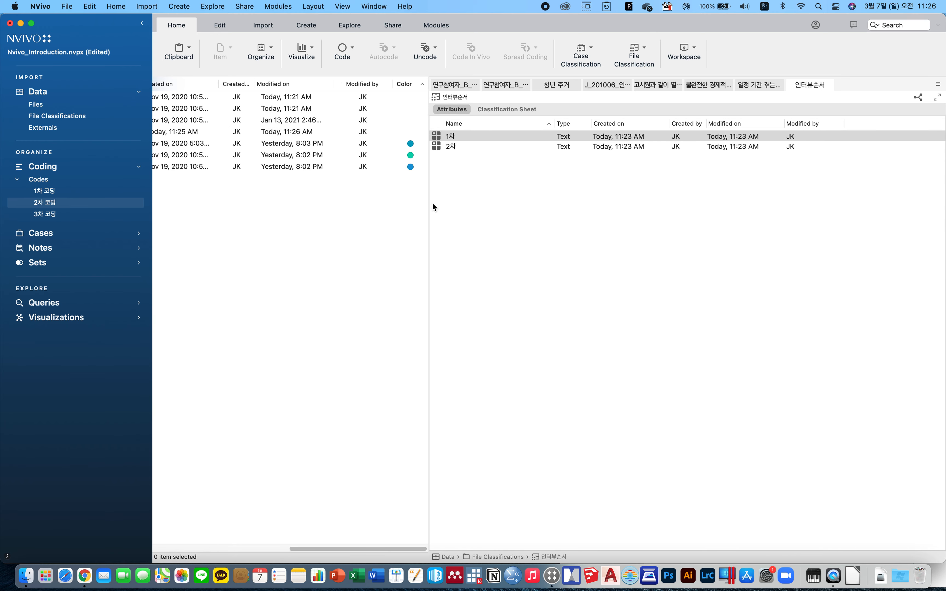
left_click_drag(429, 202, 549, 202)
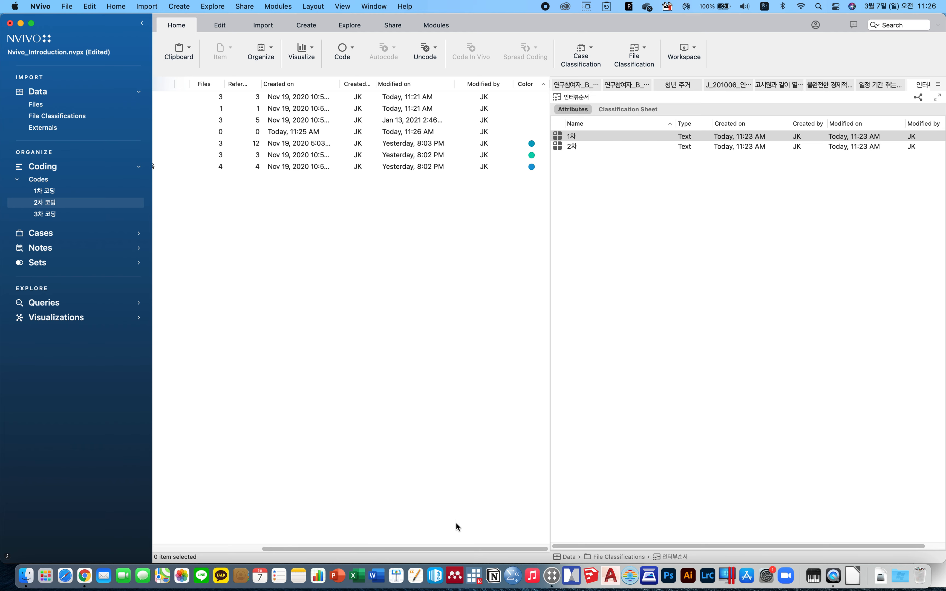
left_click_drag(459, 549, 544, 521)
left_click_drag(521, 88, 207, 84)
left_click_drag(361, 547, 231, 297)
left_click(250, 143)
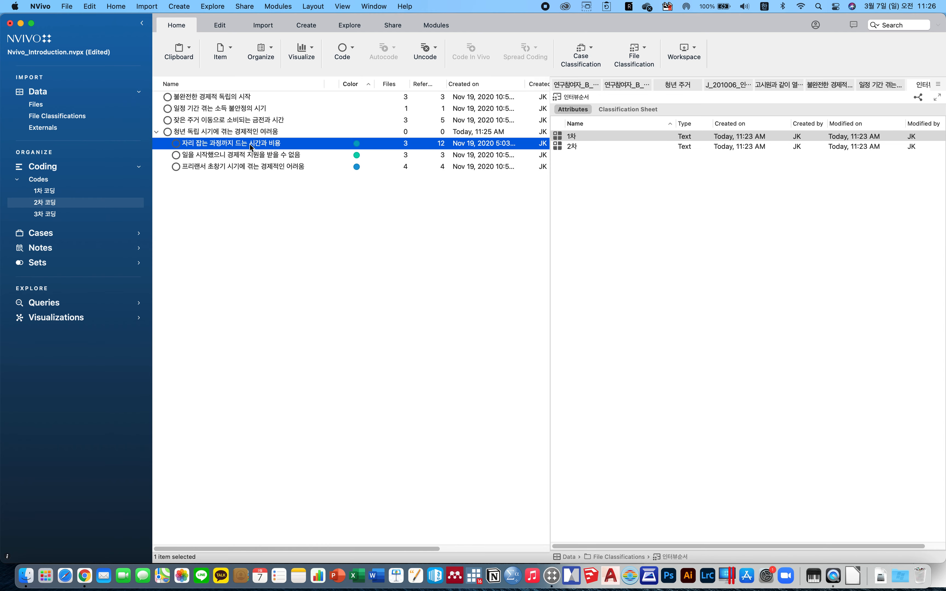
left_click(251, 167)
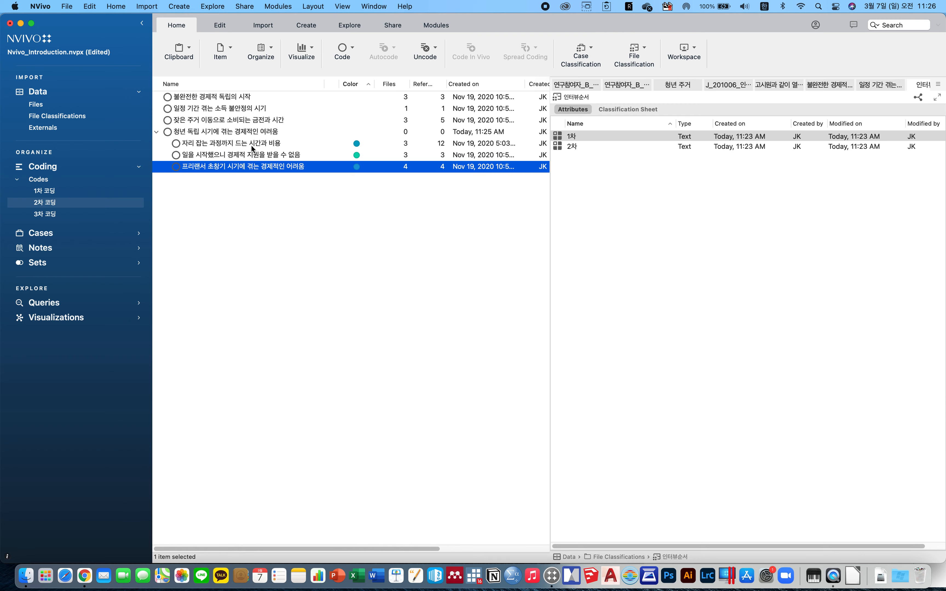
left_click(251, 145)
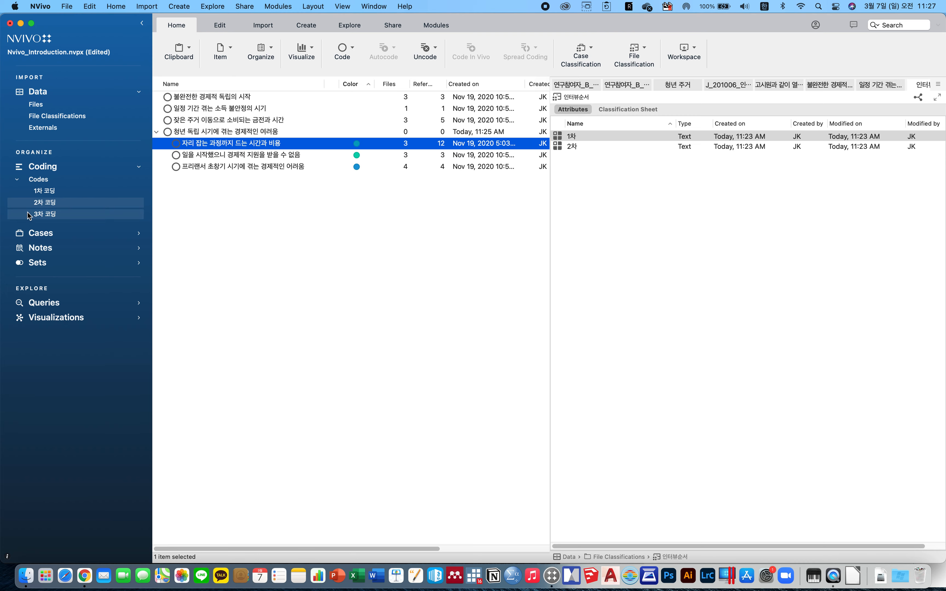
Open the 3차 코딩 folder and expand 주거 공간 유지의 부담감 and 일정하게 발생하는 주거비의 부담 to examine their nested codes.
left_click(55, 215)
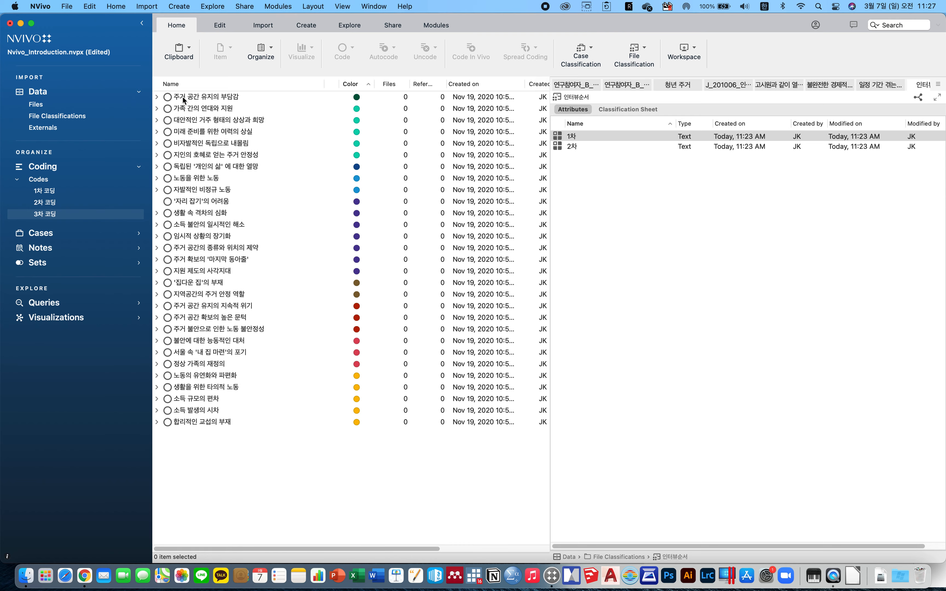
left_click(157, 97)
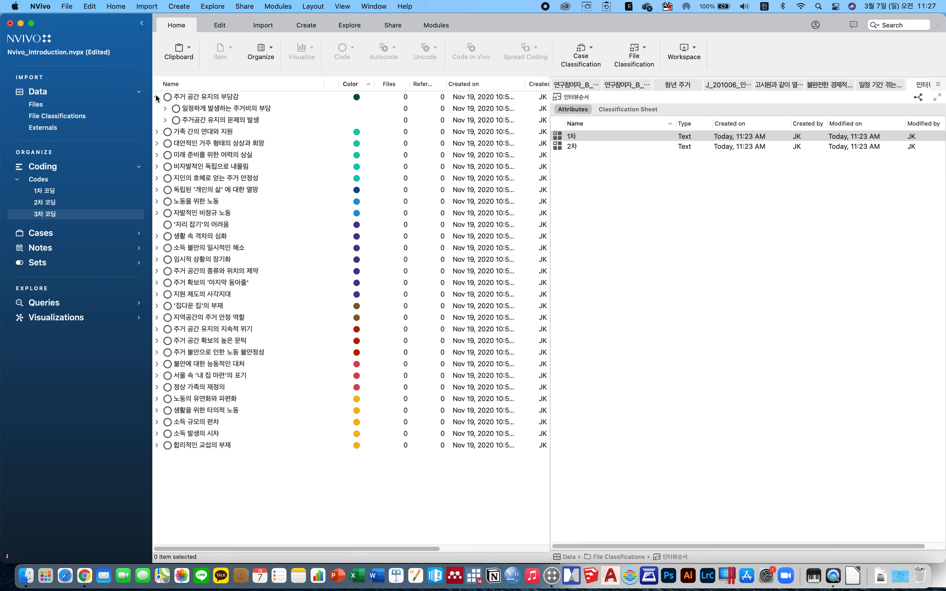
left_click(219, 111)
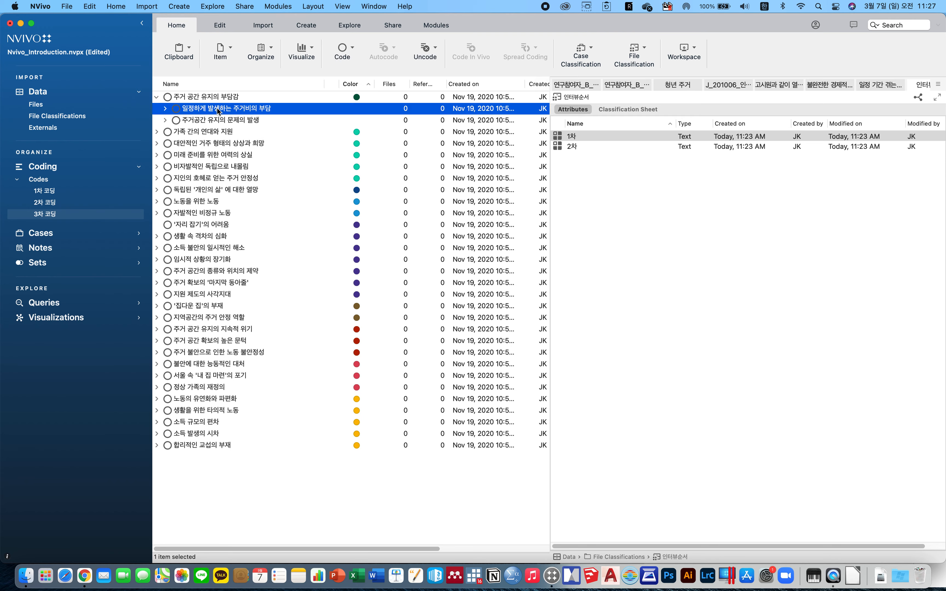
left_click(215, 122)
left_click(214, 112)
left_click(216, 122)
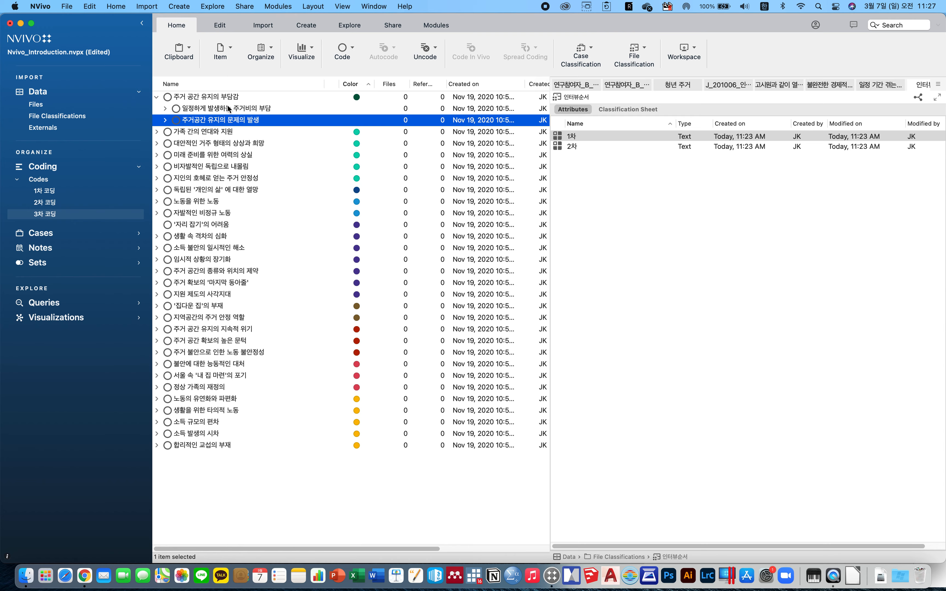
left_click(197, 112)
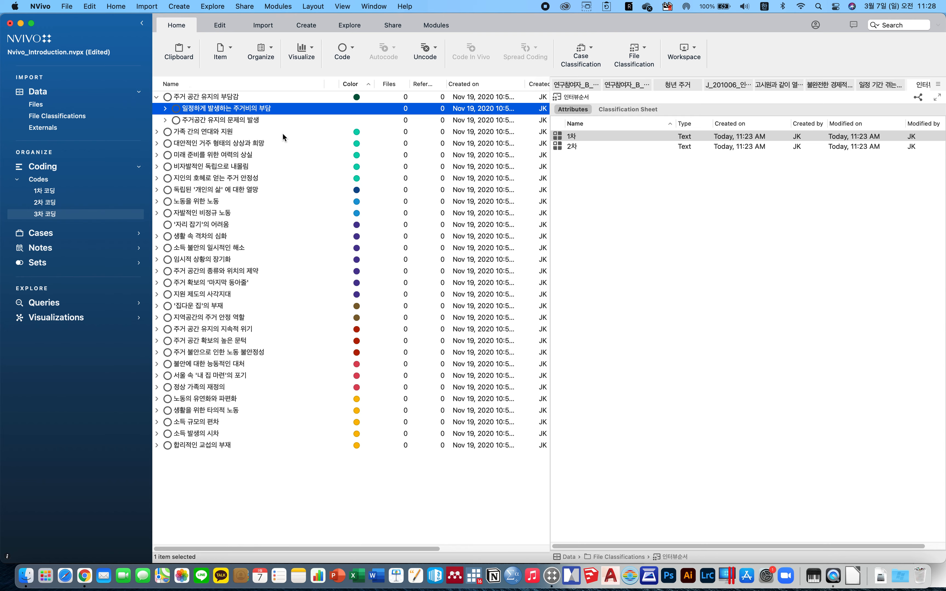
left_click(224, 98)
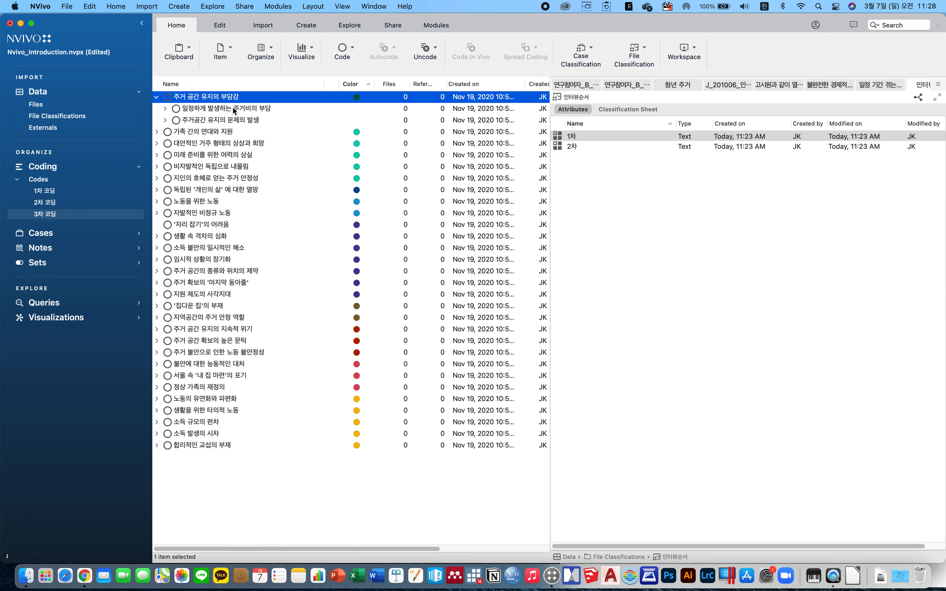
left_click(229, 110)
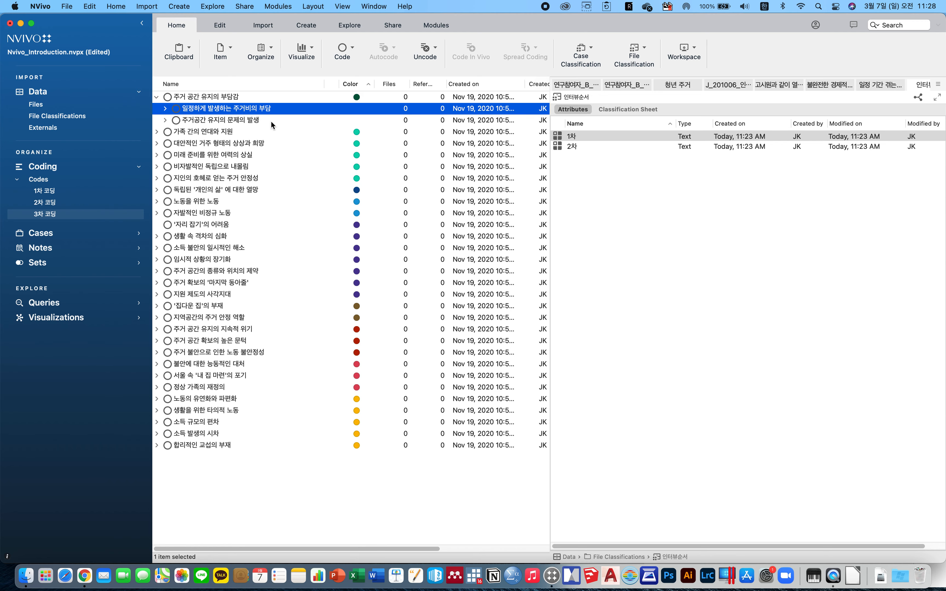
left_click(165, 109)
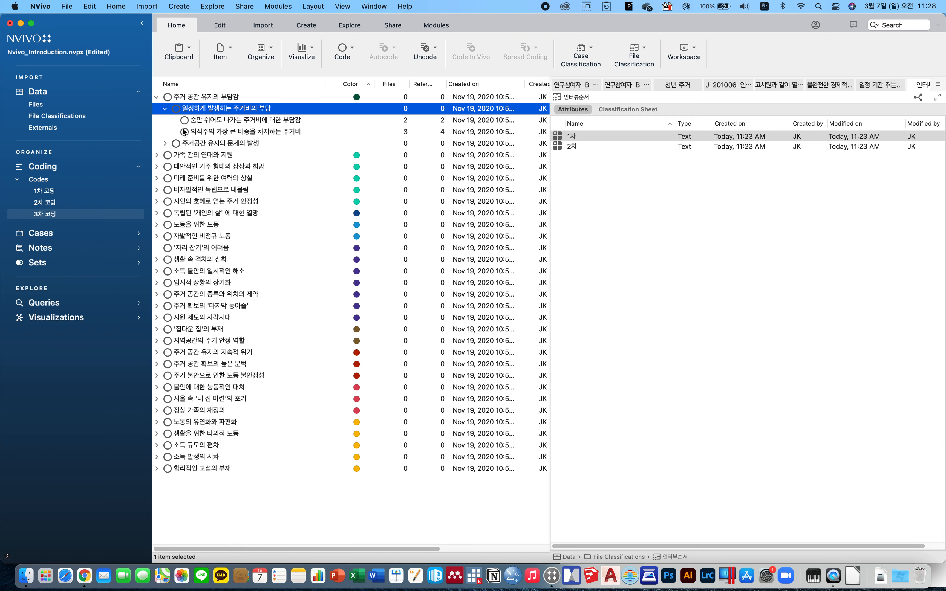
left_click(223, 120)
left_click(230, 130)
left_click(232, 119)
left_click(241, 132)
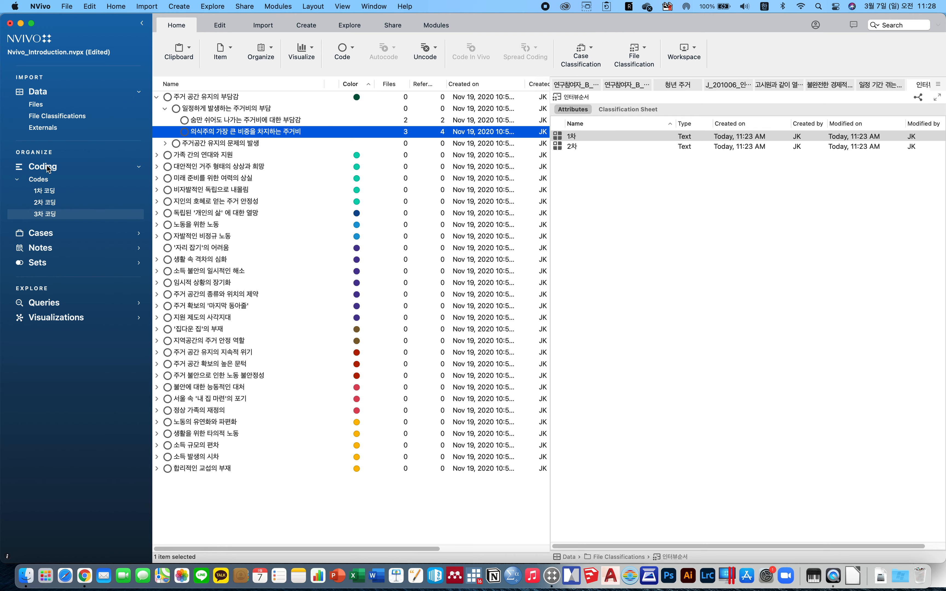
Open the code 의식주의 가장 큰 비중을 차지하는 주거비 and scroll through its coded references.
left_click(261, 120)
double_click(260, 131)
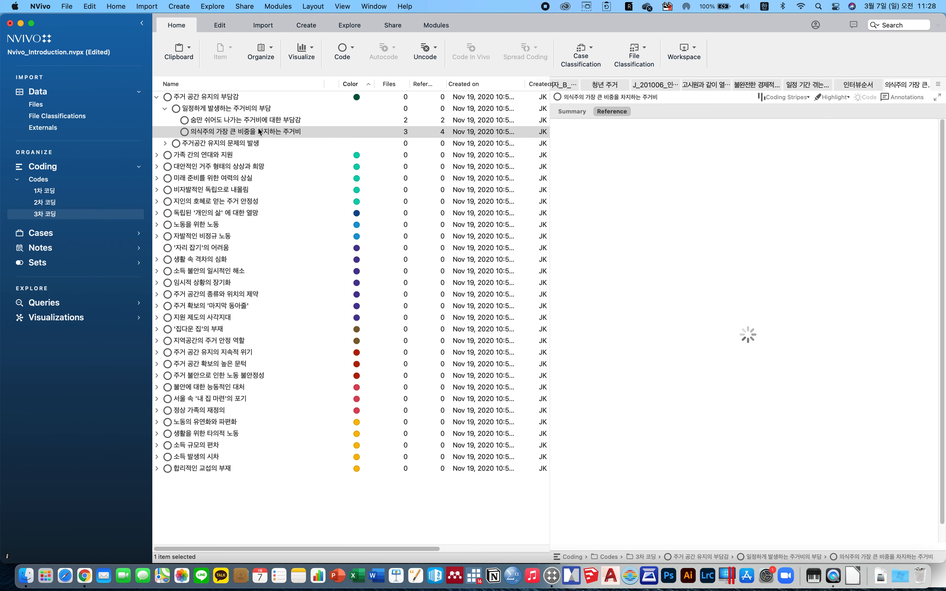
scroll(666, 343, "down", 3)
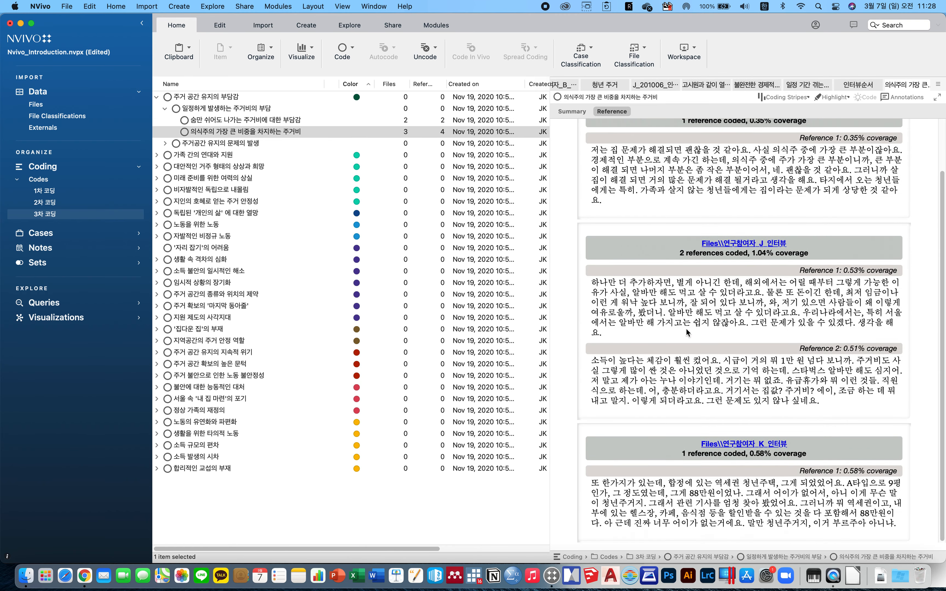
scroll(687, 332, "up", 2)
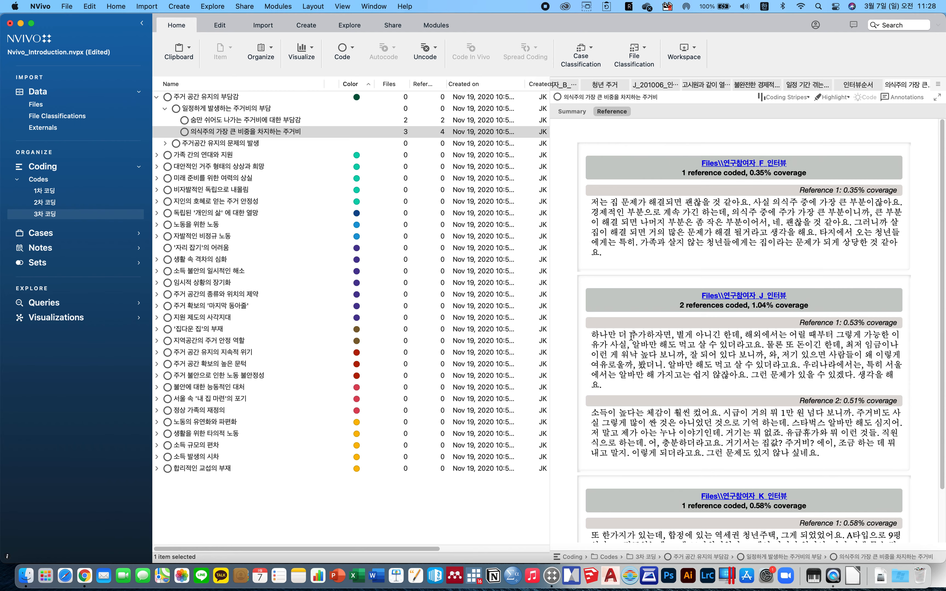
scroll(631, 336, "down", 2)
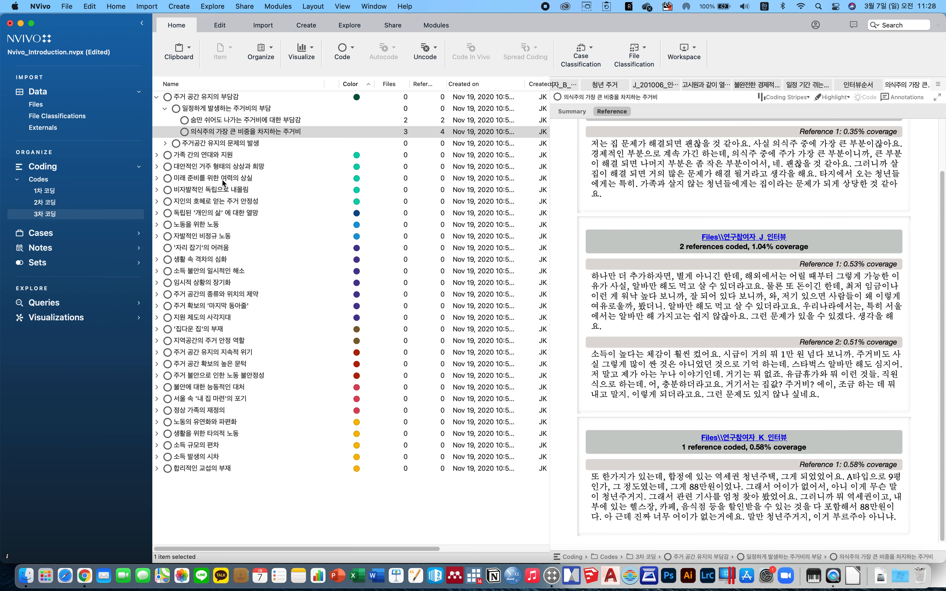
Select several top-level 3차 코딩 codes to compare them in the list.
left_click(204, 170)
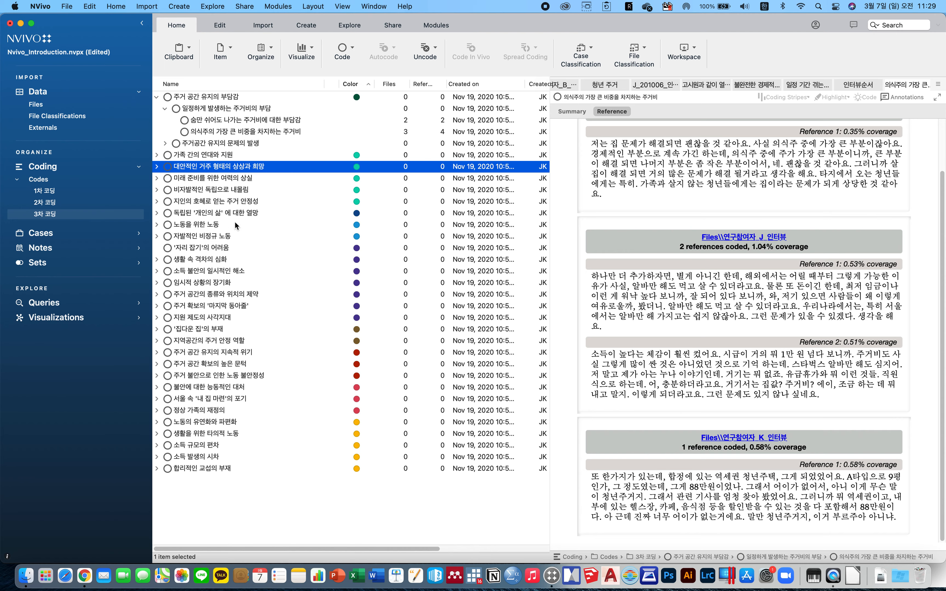
left_click(224, 212)
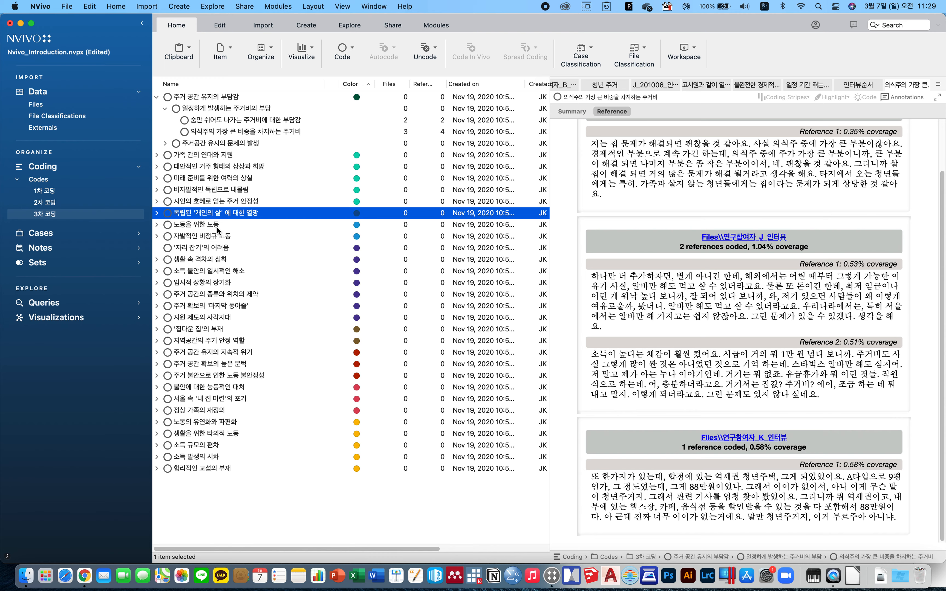
left_click(221, 250)
left_click(227, 277)
left_click(227, 275, "super")
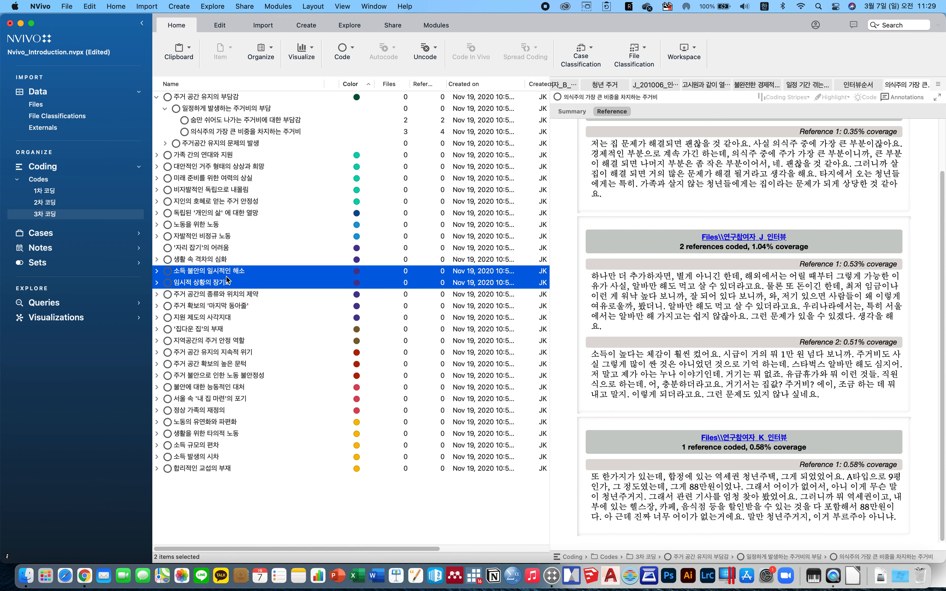
left_click(205, 252)
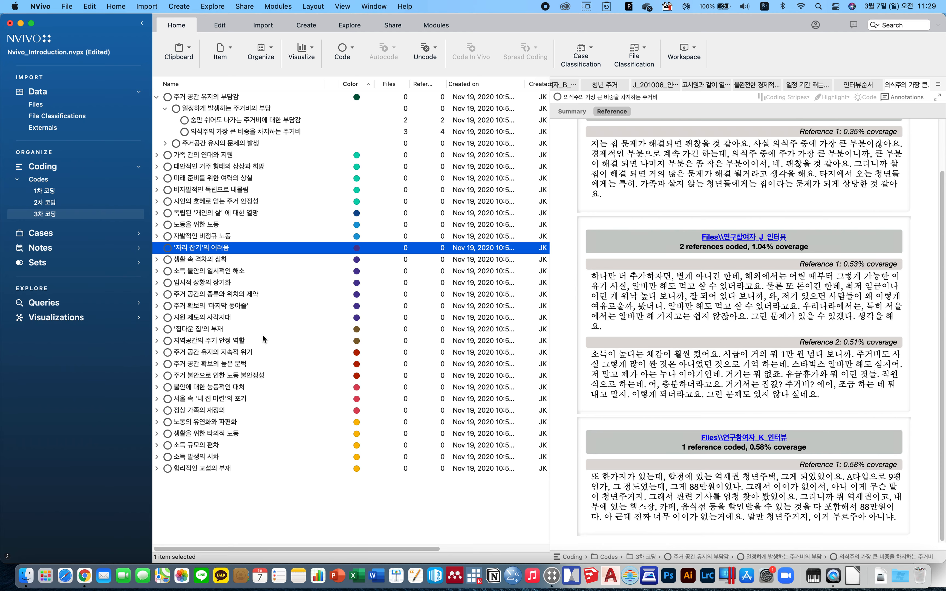
Expand the Cases section and save the project.
left_click(64, 109)
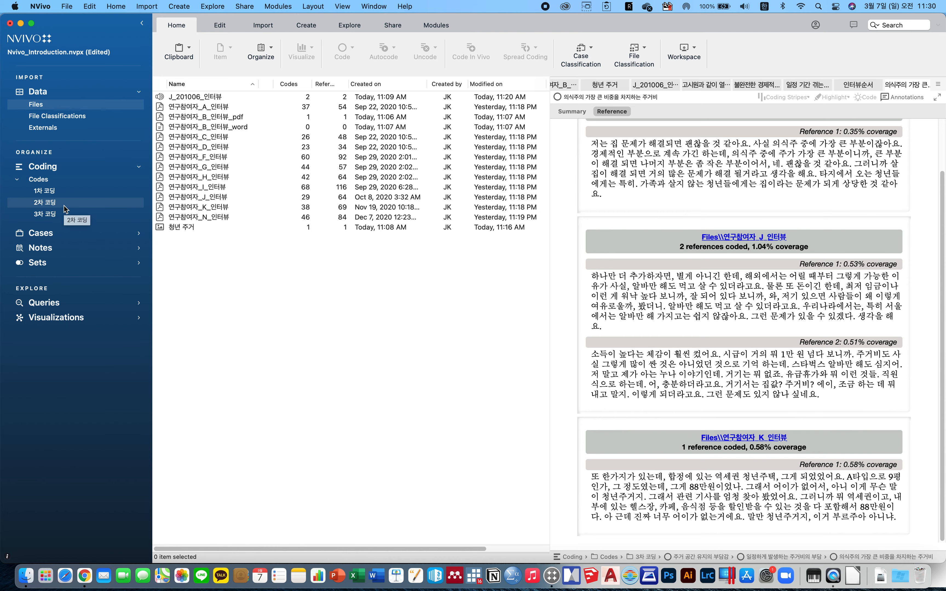
left_click(59, 236)
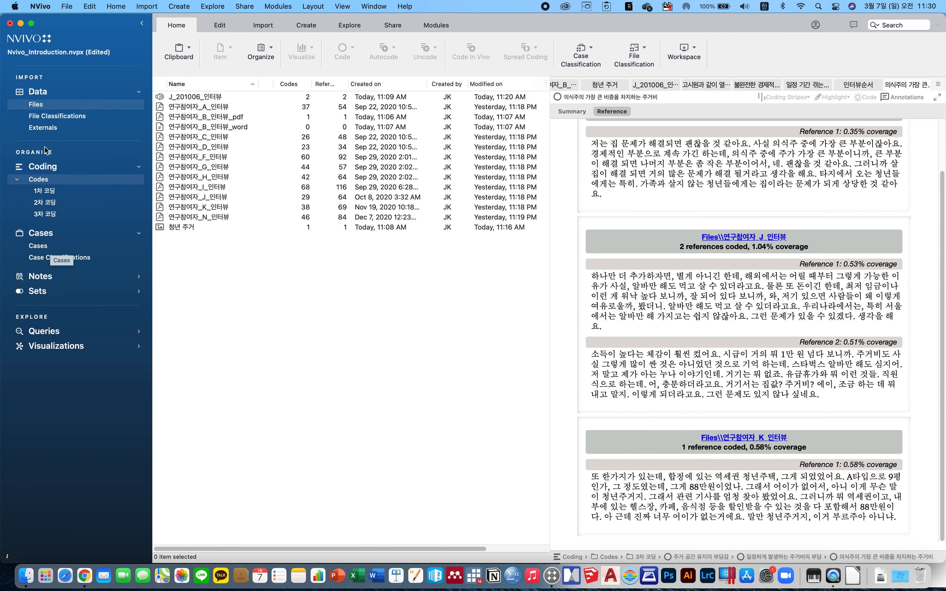
key("super+s")
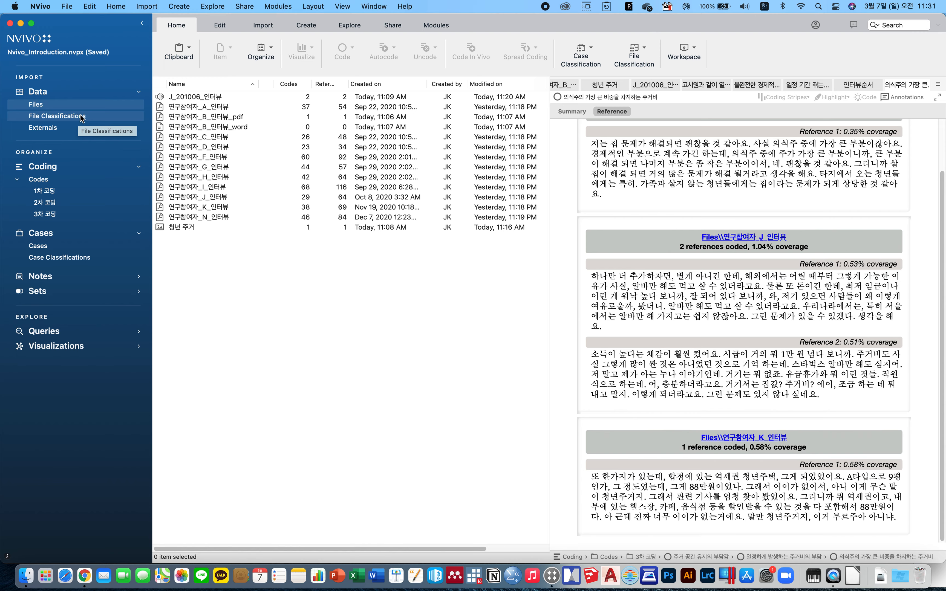
Create a new case classification named 인구통계.
left_click(59, 258)
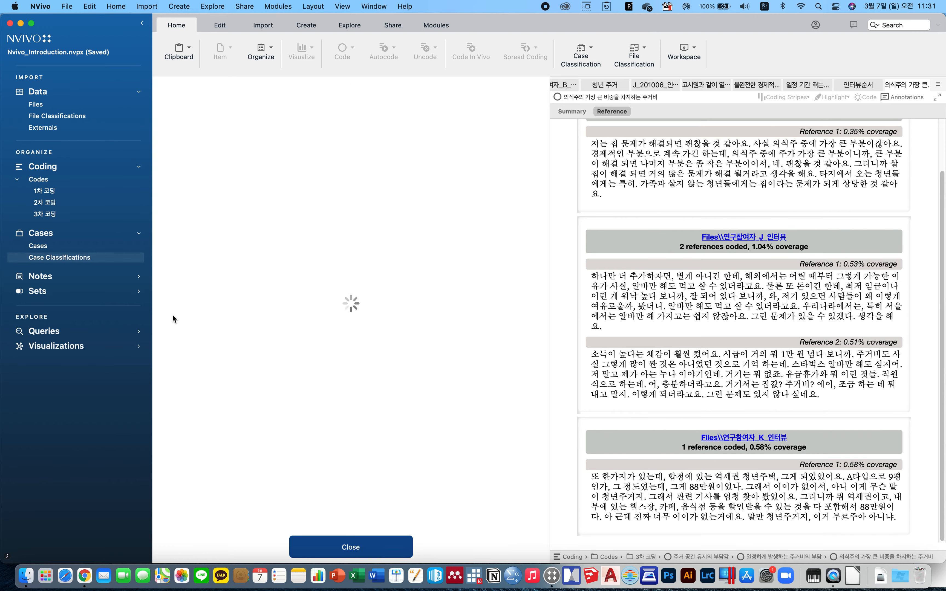
left_click(349, 546)
right_click(272, 145)
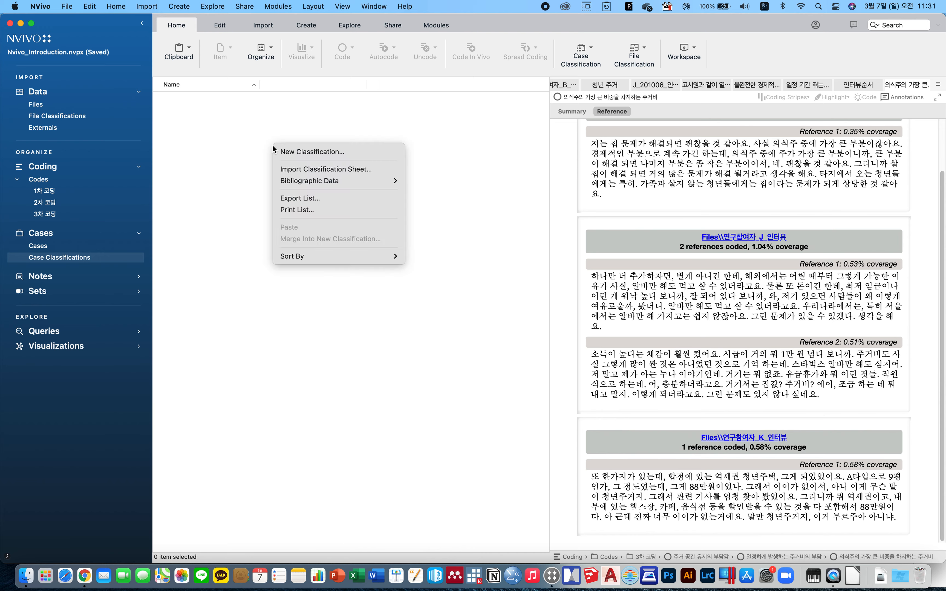
left_click(338, 153)
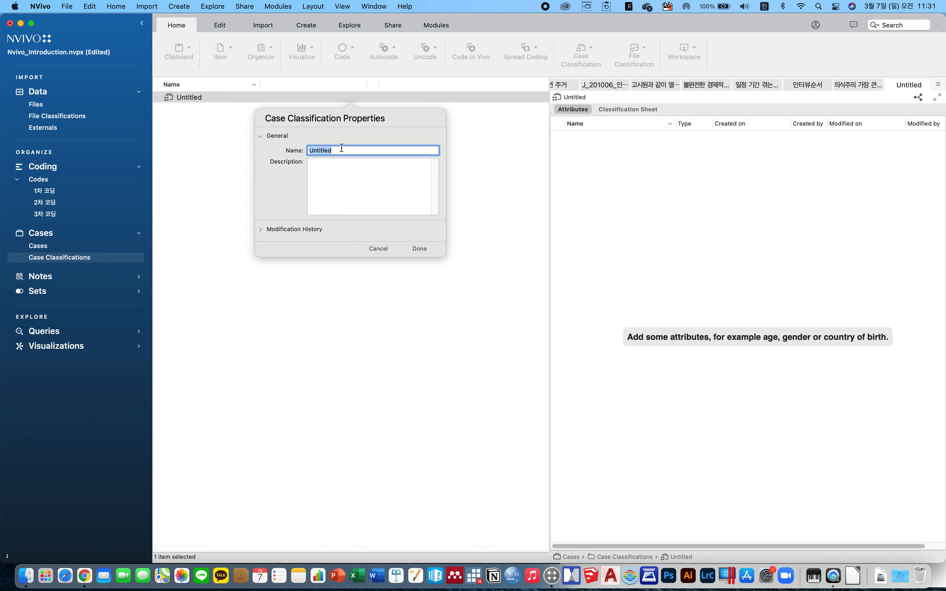
type("인구통계")
left_click(437, 249)
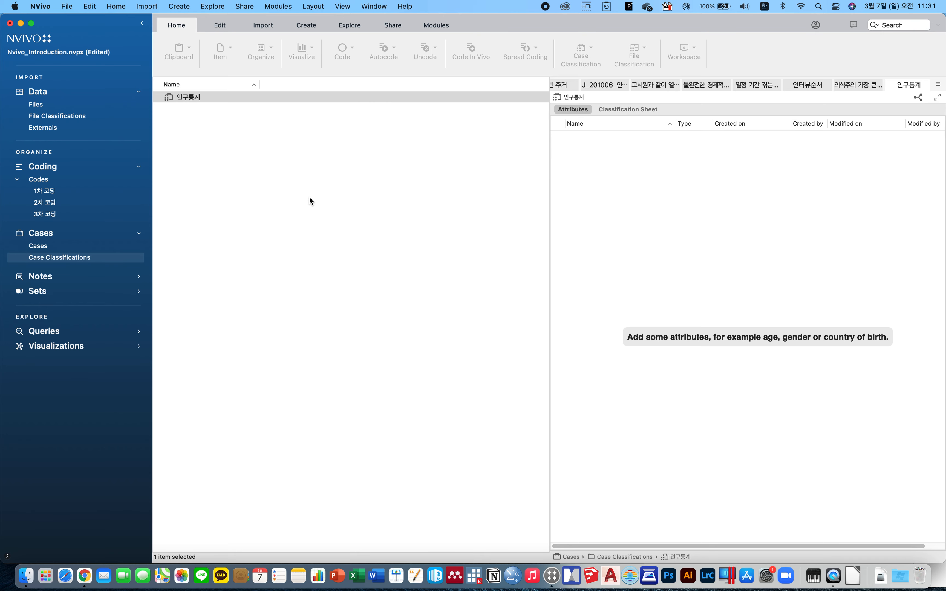
Add a 성별 attribute to the 인구통계 classification with the values 남성 and 여성.
right_click(632, 210)
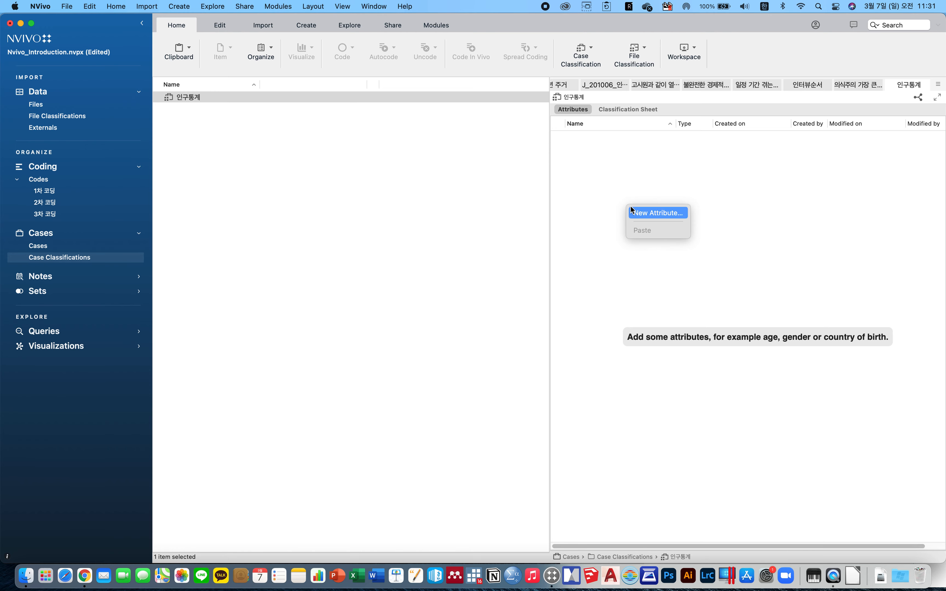
left_click(655, 215)
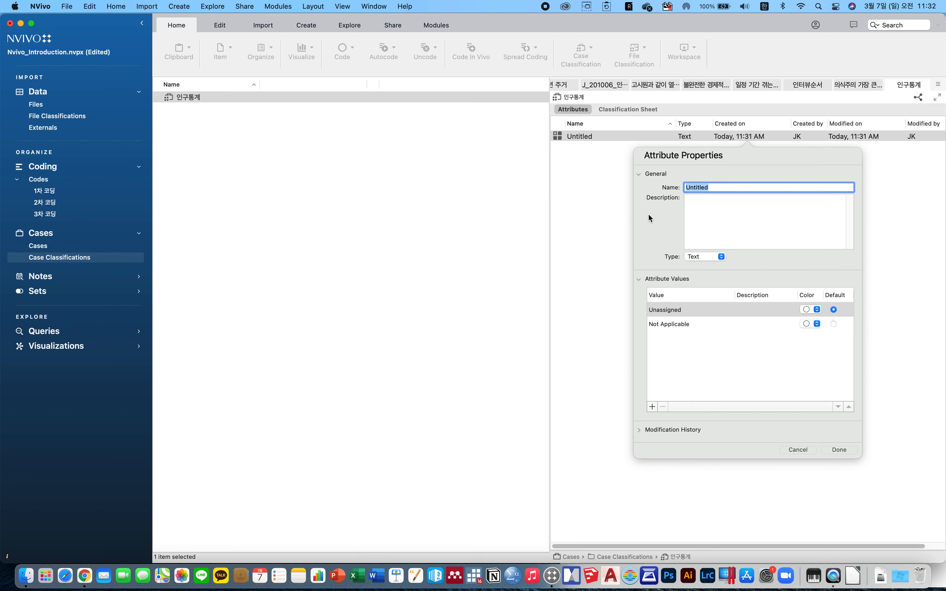
type("성별")
left_click(706, 386)
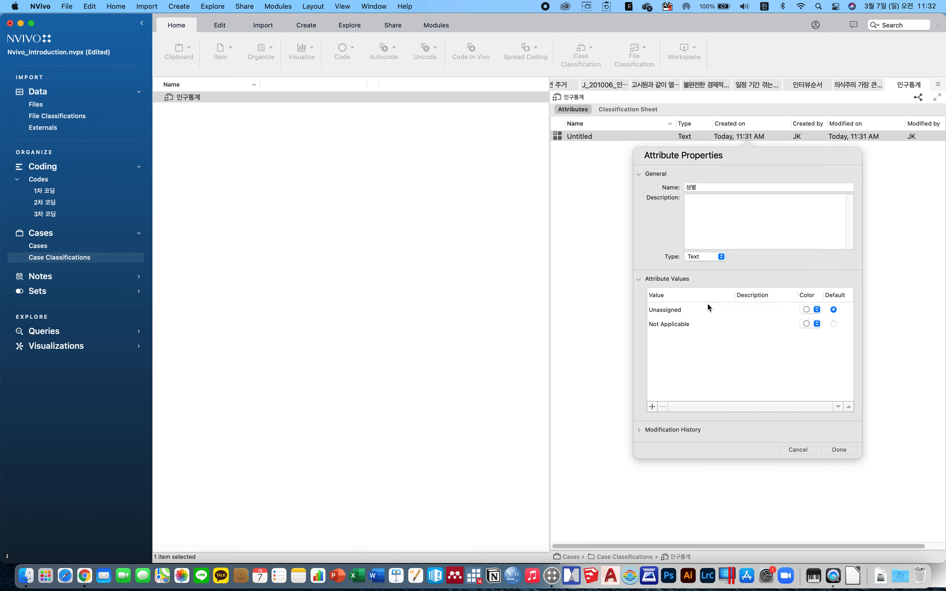
left_click(652, 407)
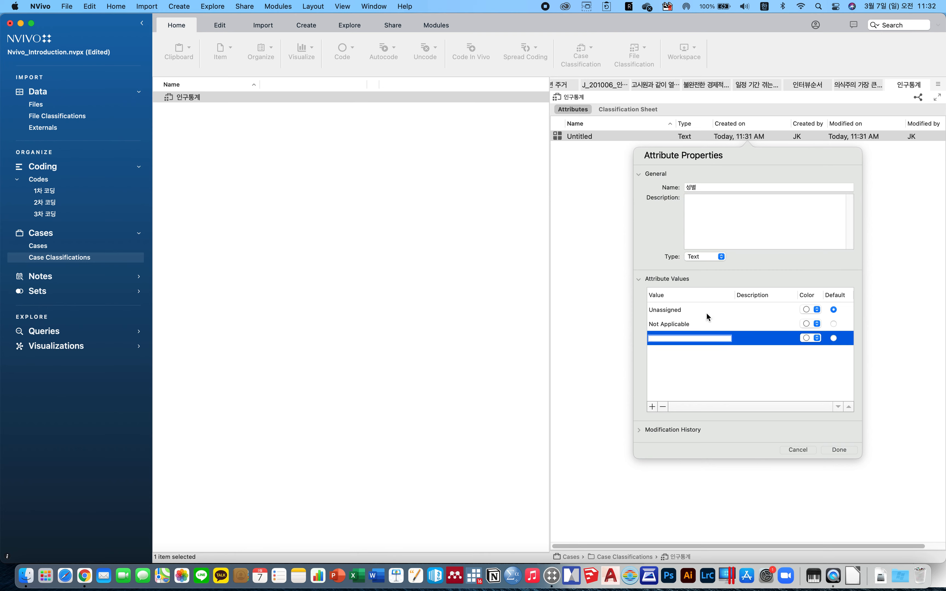
type("남성")
left_click(652, 407)
type("여성")
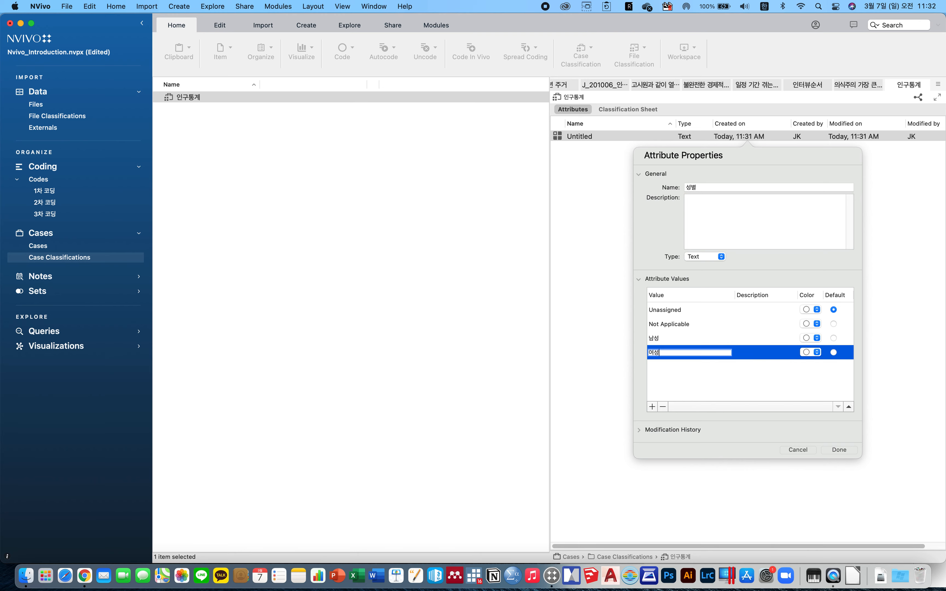
left_click(839, 448)
Add a 연령 attribute with the values 20대 and 30대.
right_click(621, 173)
left_click(641, 181)
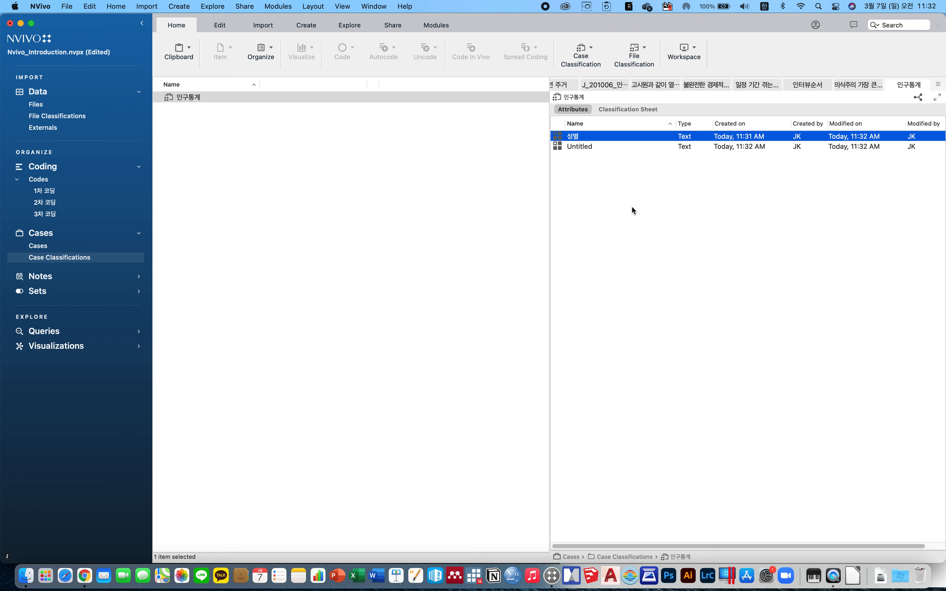
type("연ㄹ령")
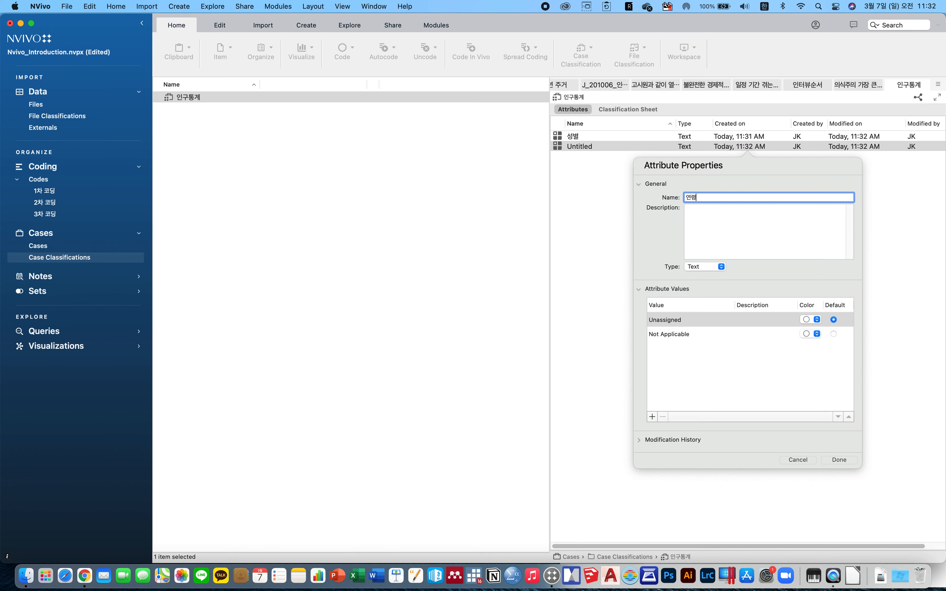
left_click(652, 417)
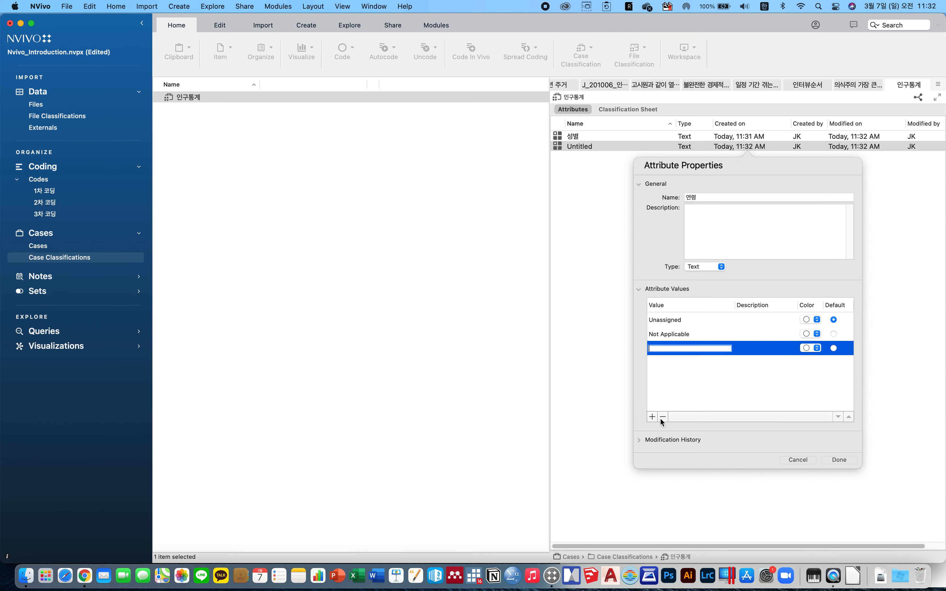
type("20대")
left_click(652, 417)
type("30대")
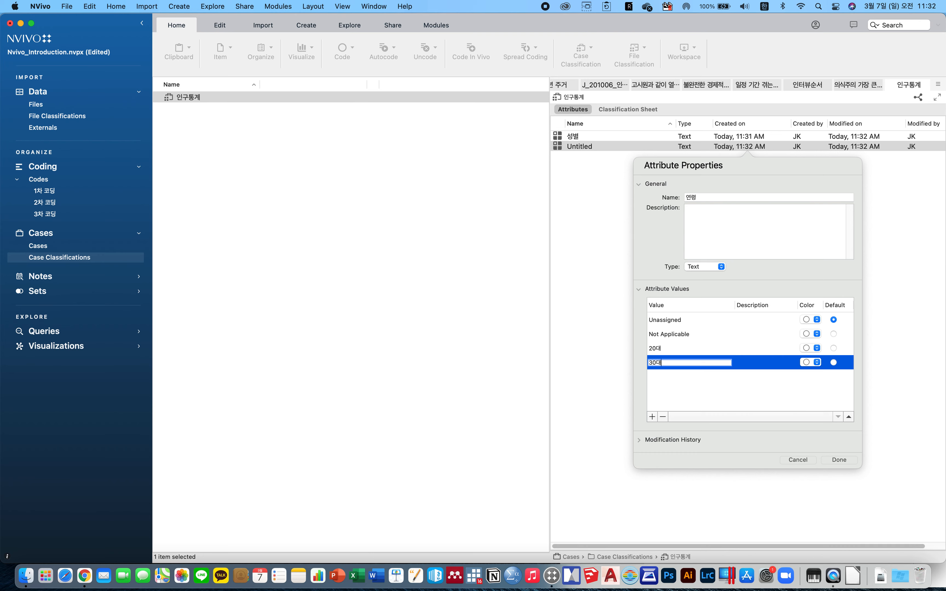
left_click(830, 458)
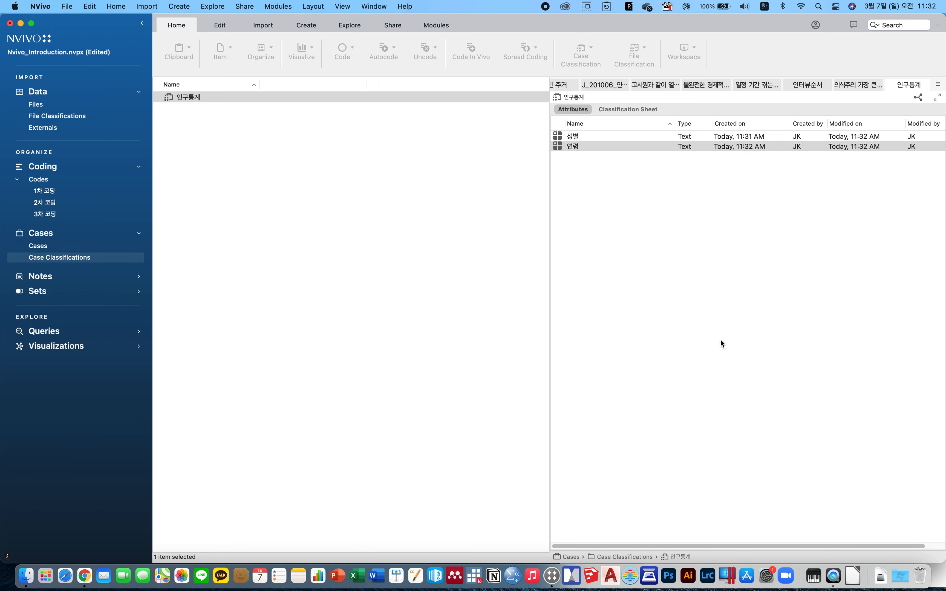
Add a 직업 attribute with the values 비정규직, 프리랜서, 파트타이머 and 정규직.
right_click(627, 196)
left_click(659, 209)
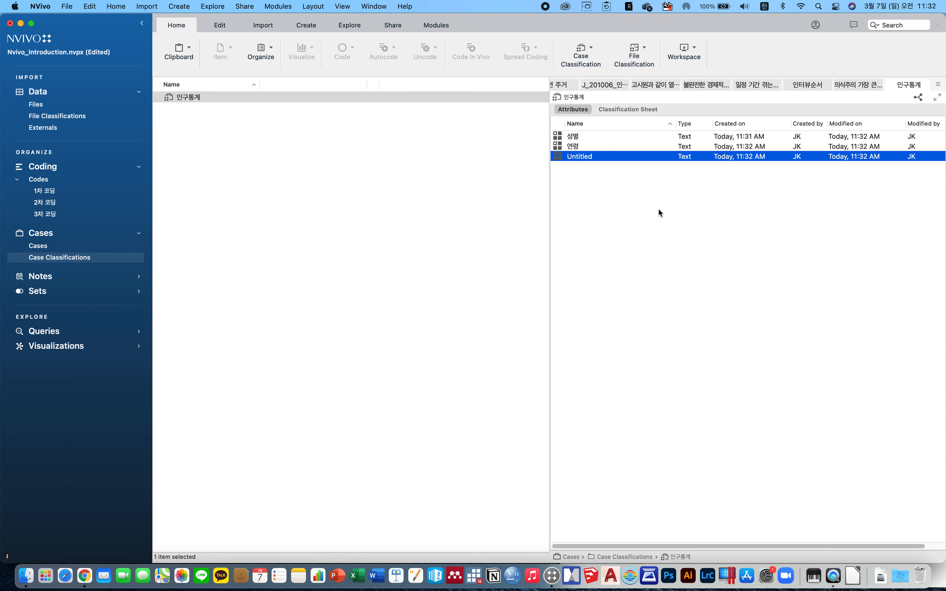
type("직업")
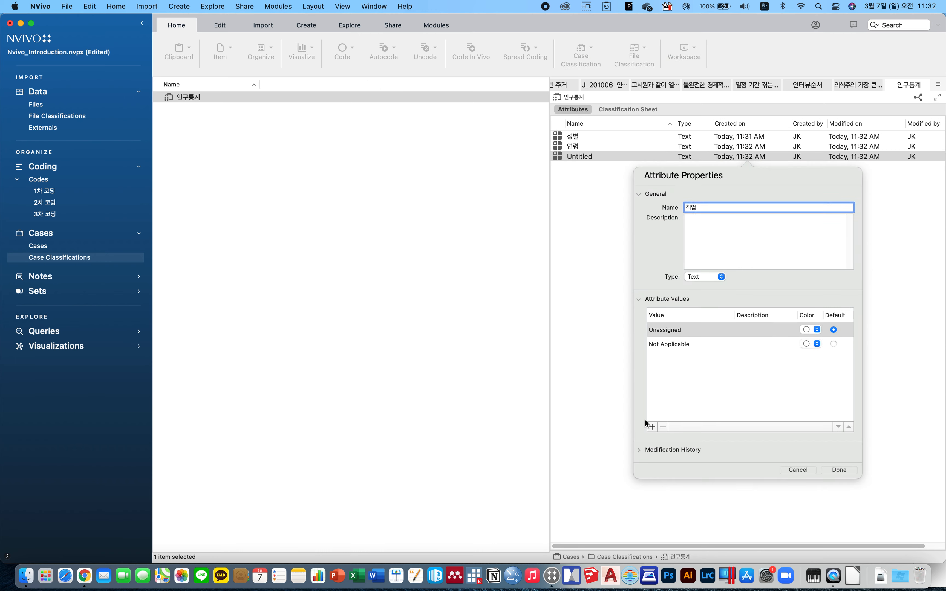
left_click(652, 427)
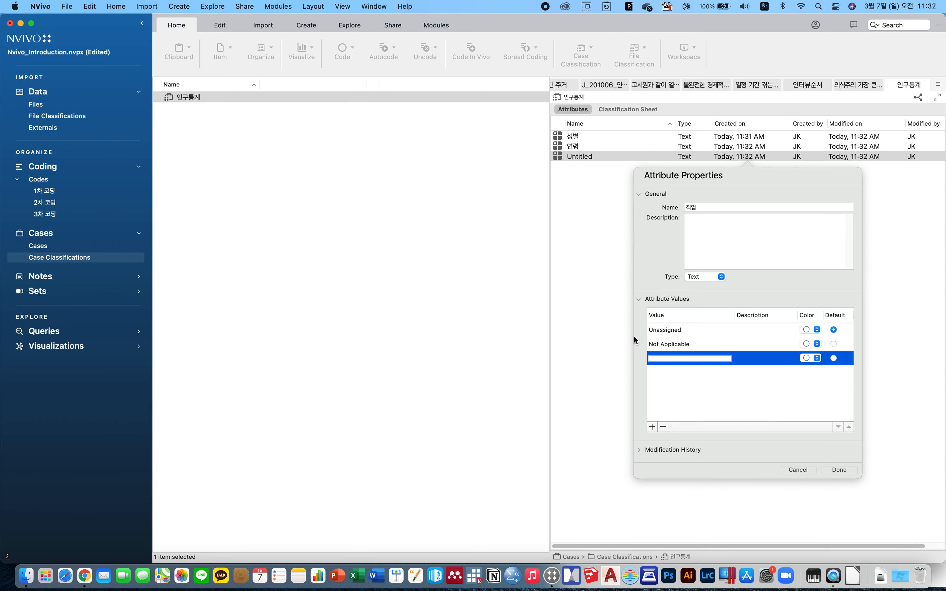
type("비정규직")
left_click(652, 427)
type("프릴")
type("랜서")
left_click(652, 426)
type("파틈")
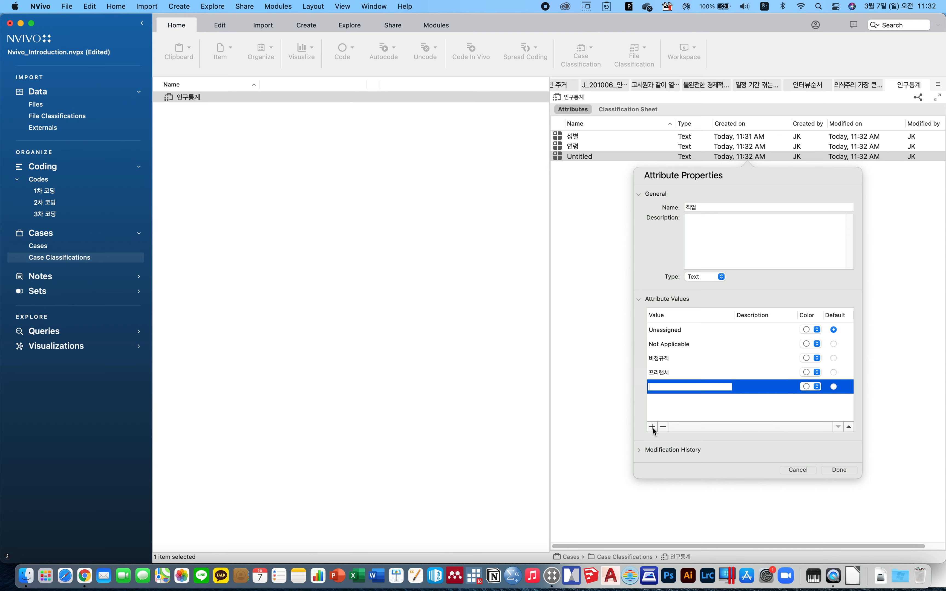
type("타이머")
left_click(655, 428)
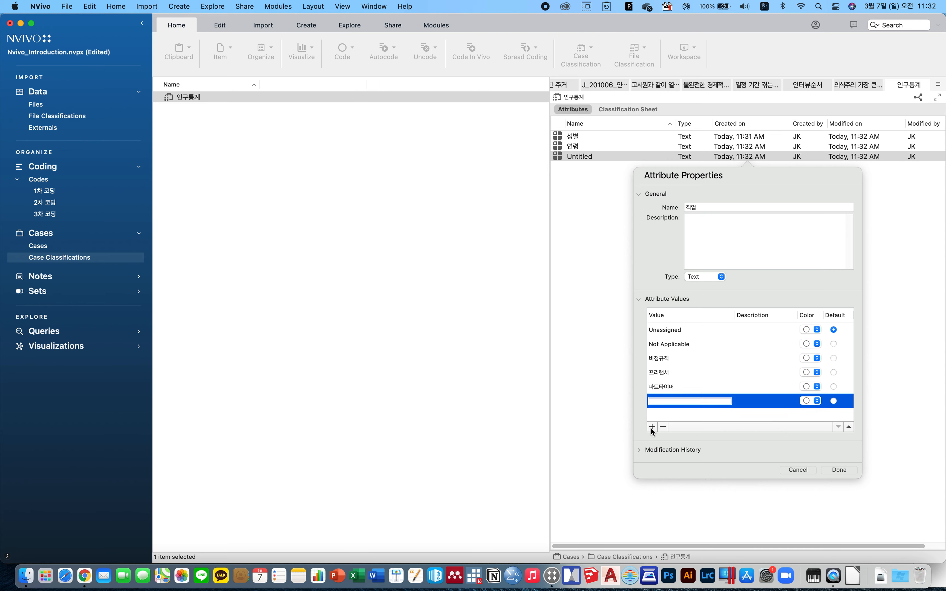
type("정규지")
left_click(839, 470)
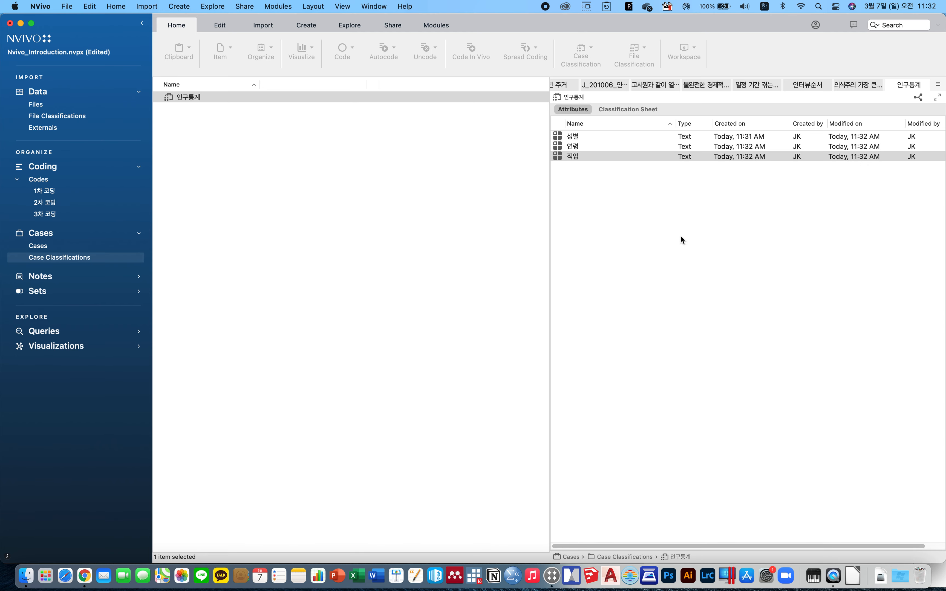
Select the interview files 연구참여자_A through 연구참여자_N and create cases from them.
left_click(71, 104)
left_click(227, 110)
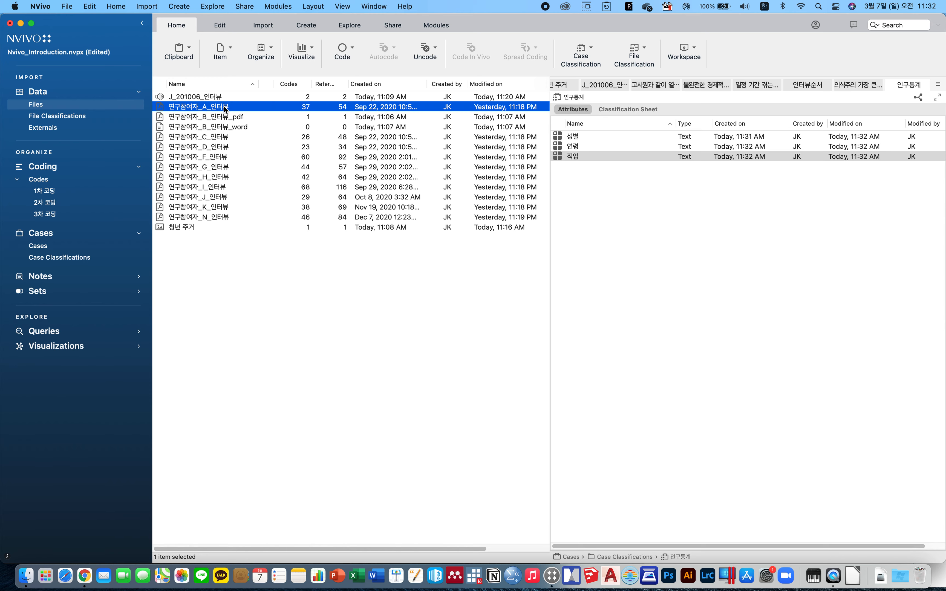
left_click(218, 216, "shift")
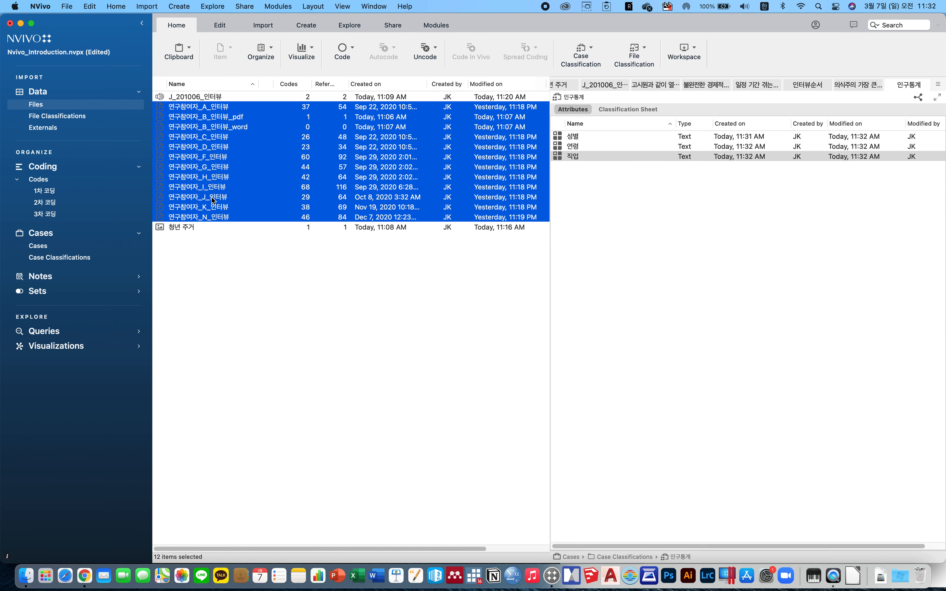
right_click(202, 134)
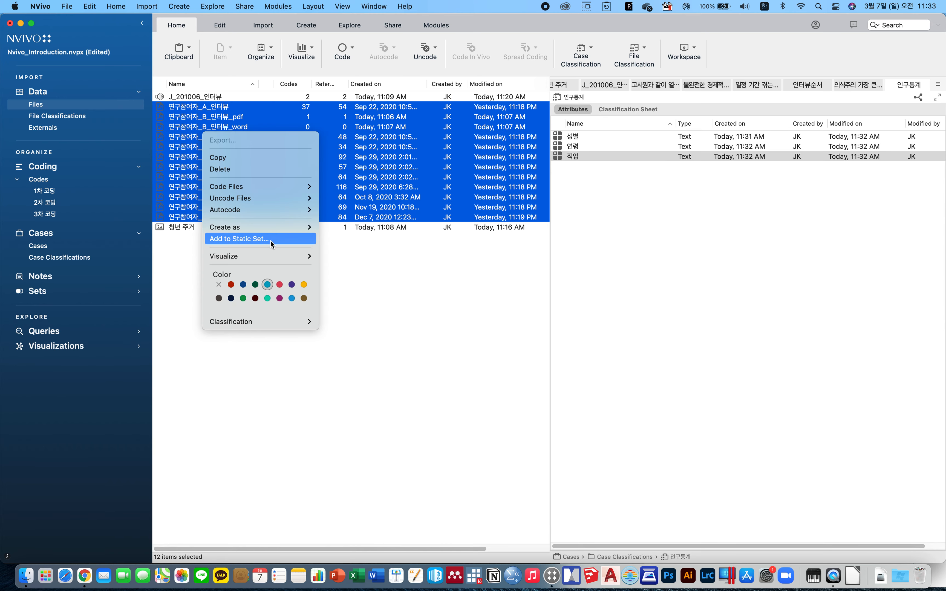
mouse_move(301, 229)
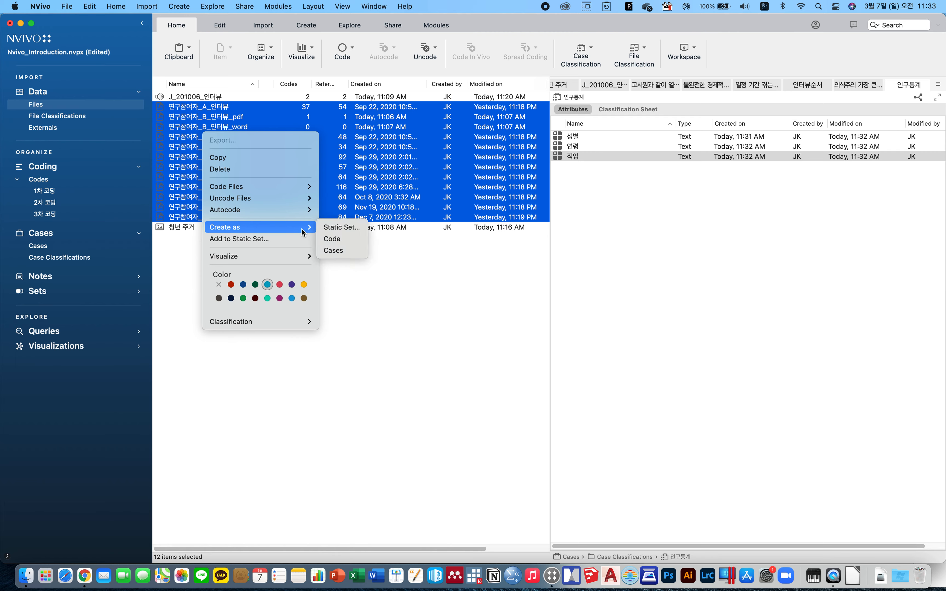
left_click(341, 252)
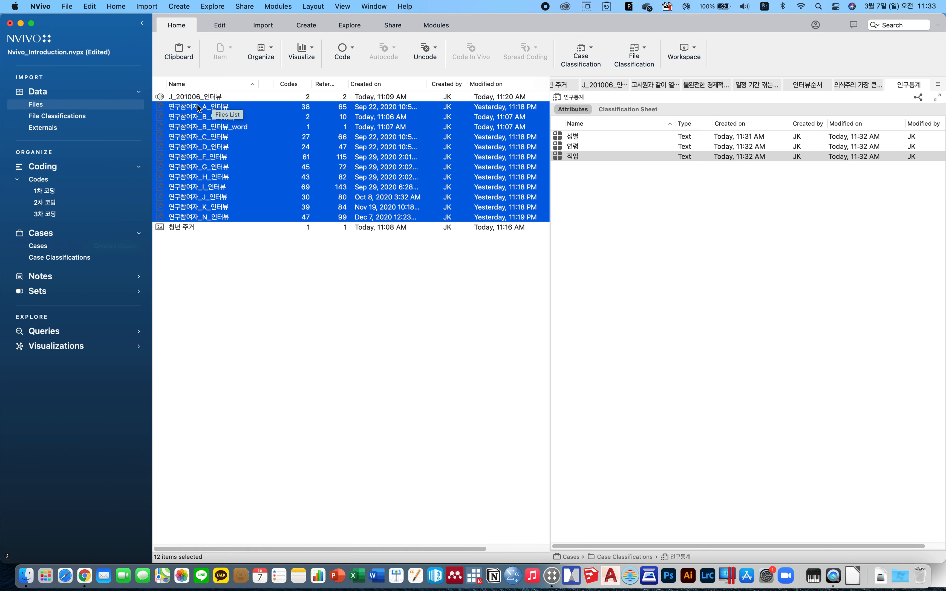
Open the properties of the case 연구참여자_G_인터뷰 and assign it the 인구통계 classification.
left_click(39, 246)
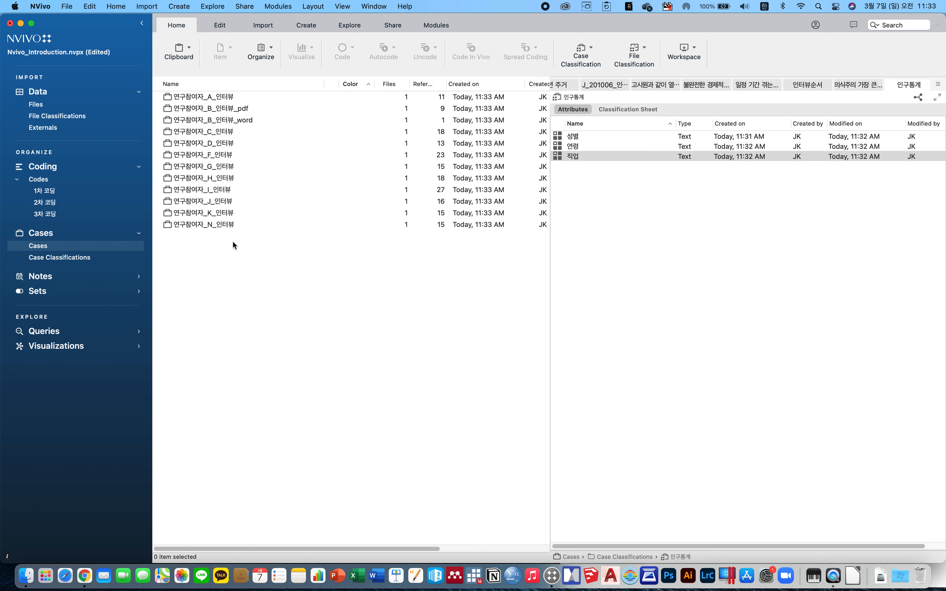
right_click(207, 164)
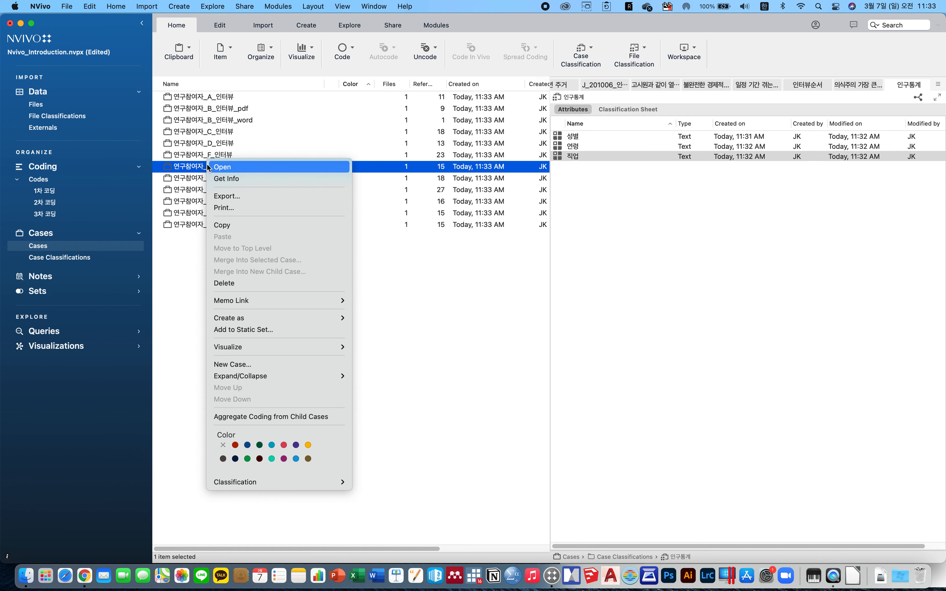
left_click(243, 180)
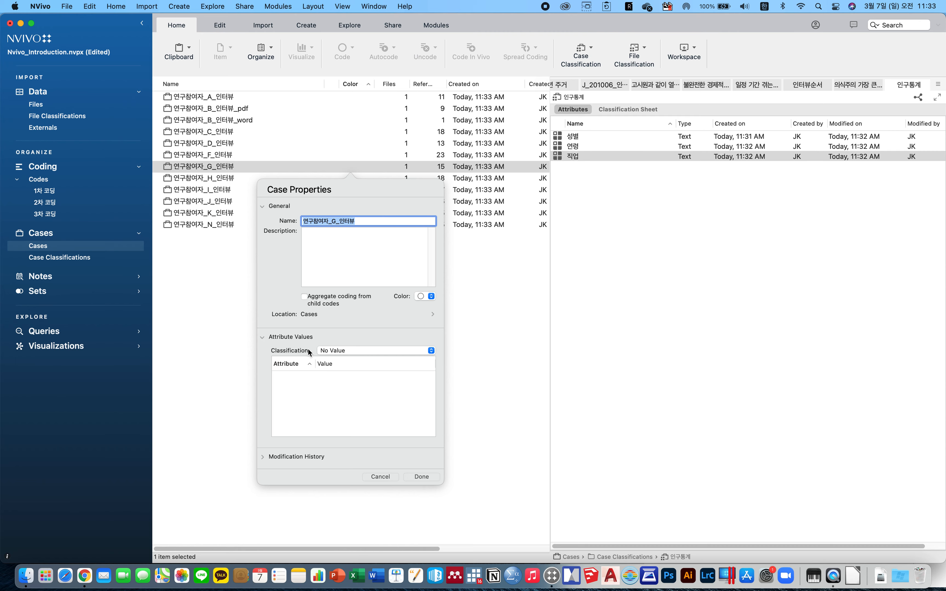
left_click(355, 350)
left_click(356, 361)
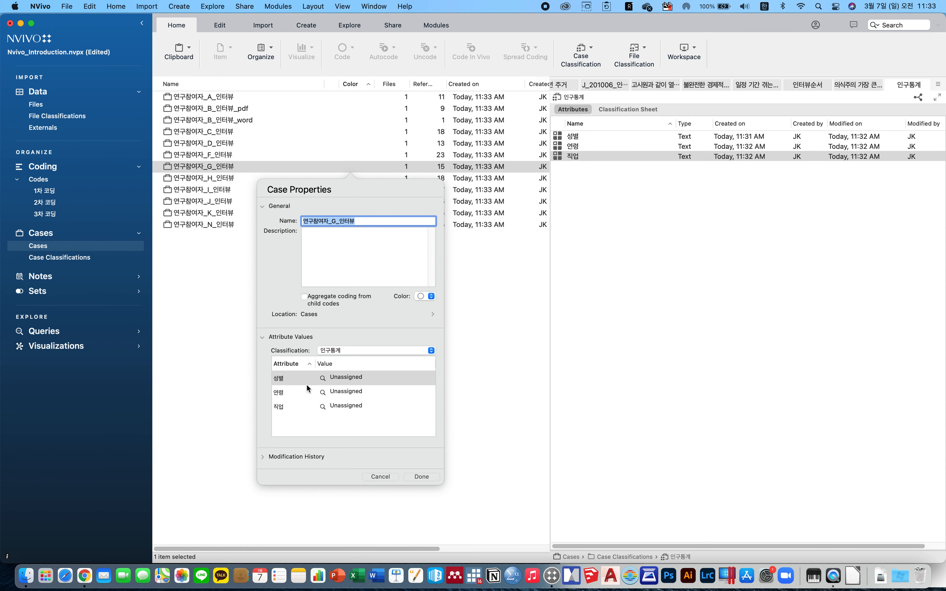
Set the case's attribute values to 남성 for 성별, 20대 for 연령 and 프리랜서 for 직업.
left_click(288, 392)
left_click(289, 381)
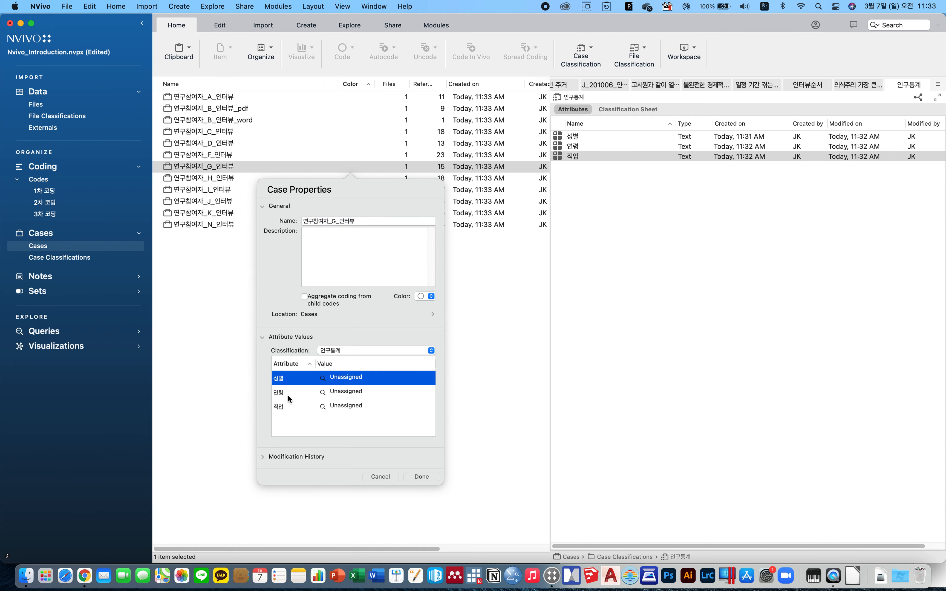
left_click(288, 396)
left_click(287, 402)
left_click(334, 375)
left_click_drag(357, 375, 359, 375)
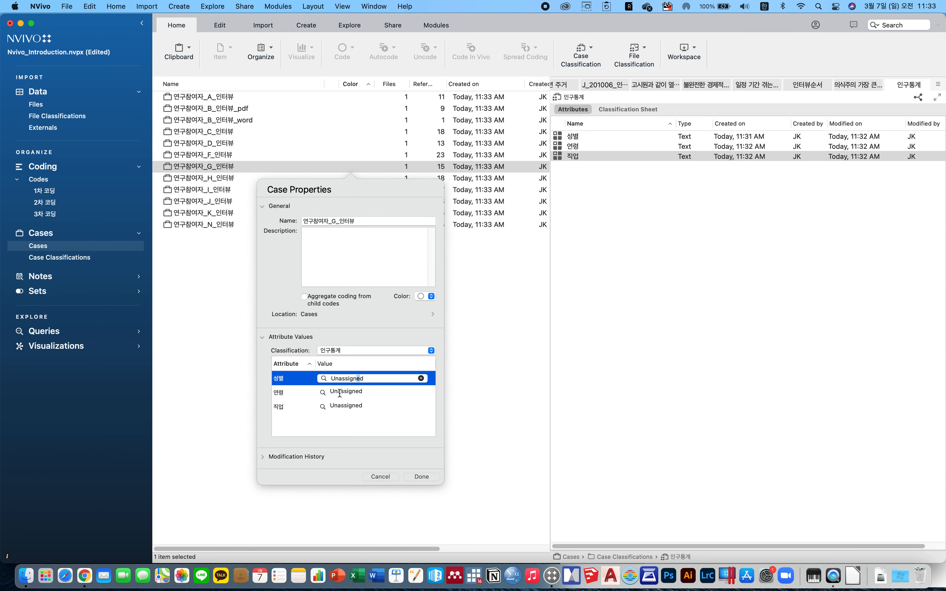
left_click(323, 378)
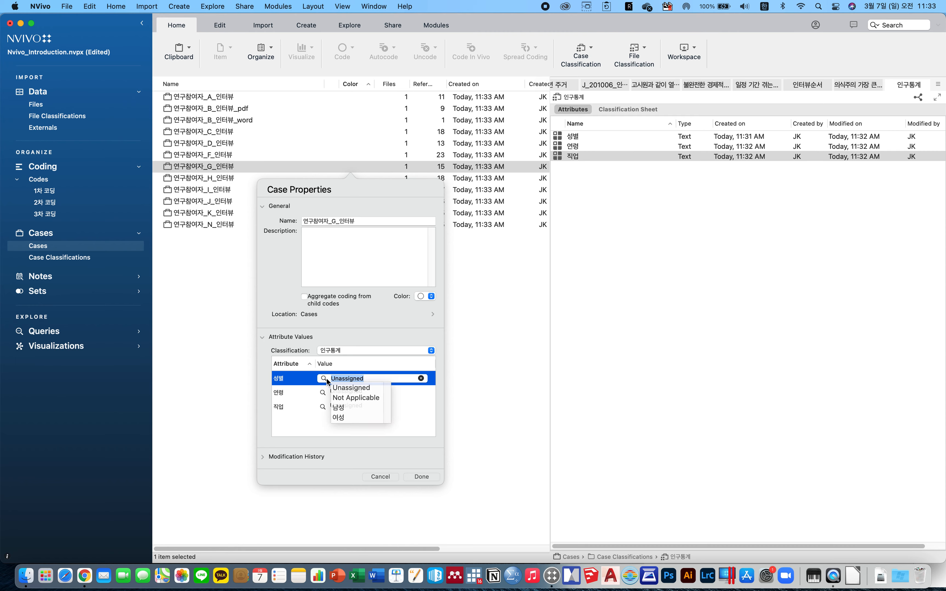
left_click(340, 407)
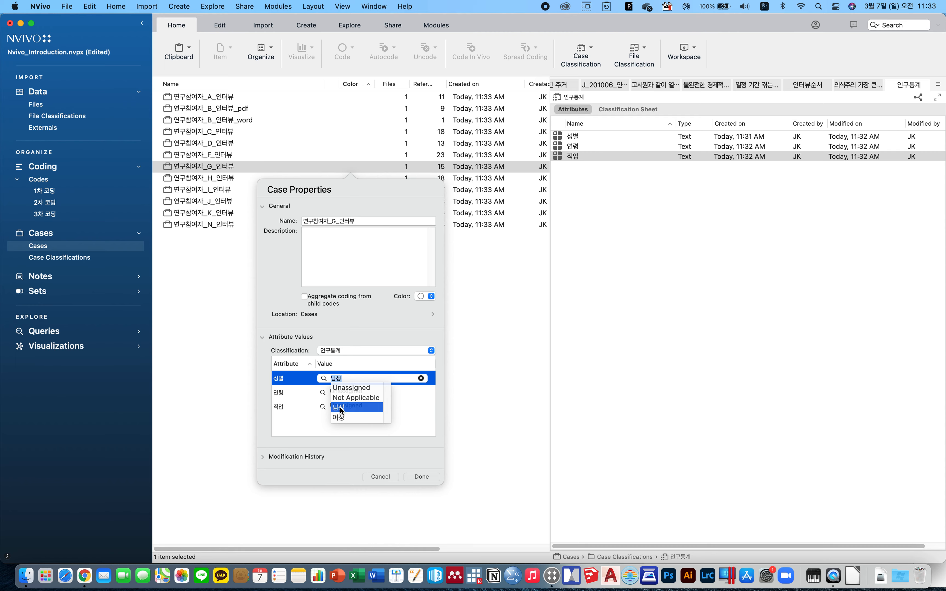
left_click(280, 338)
left_click(359, 351)
left_click(361, 349)
left_click(281, 362)
left_click(317, 419)
left_click(291, 392)
left_click(322, 392)
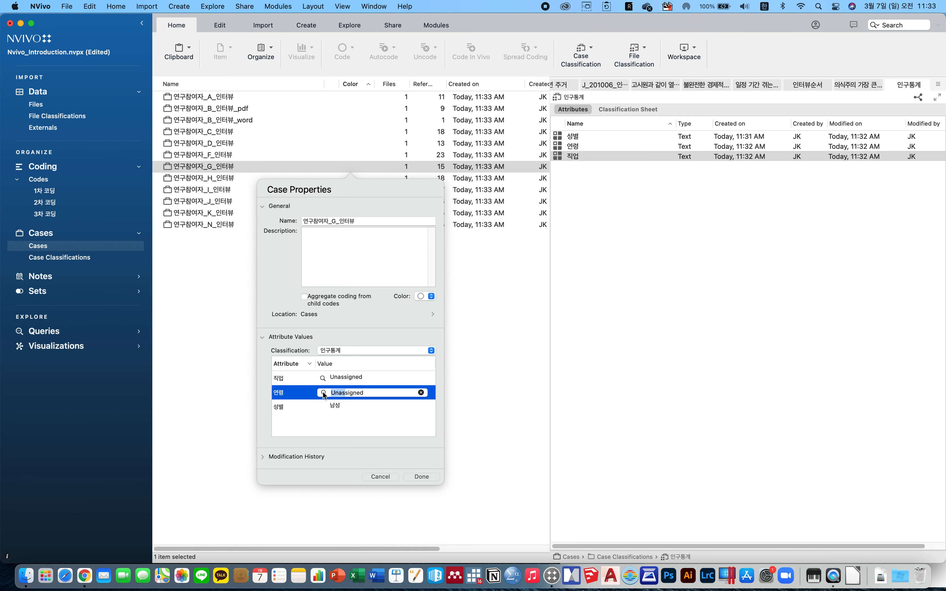
left_click(345, 423)
left_click(323, 378)
left_click(323, 378)
left_click(345, 418)
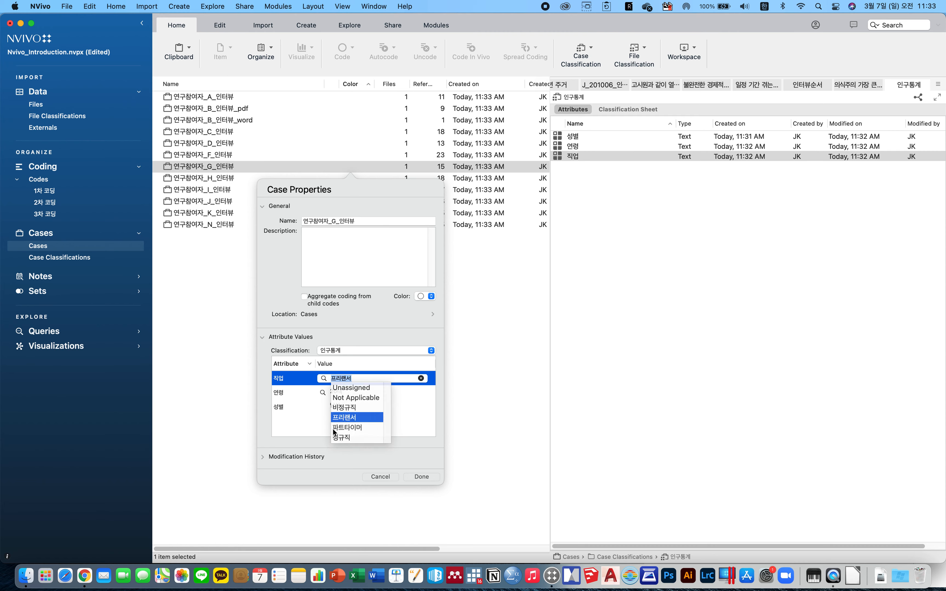
left_click(313, 434)
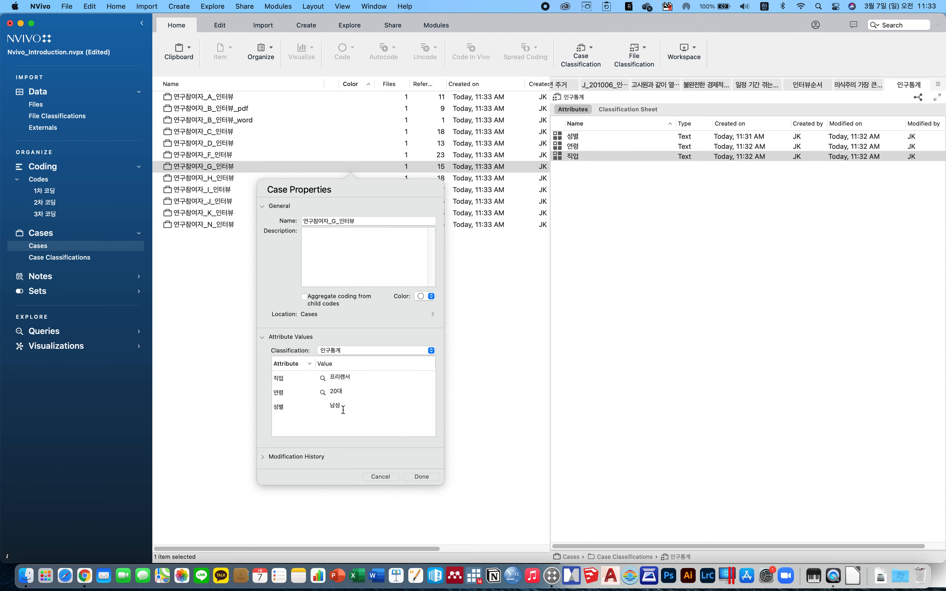
left_click(421, 476)
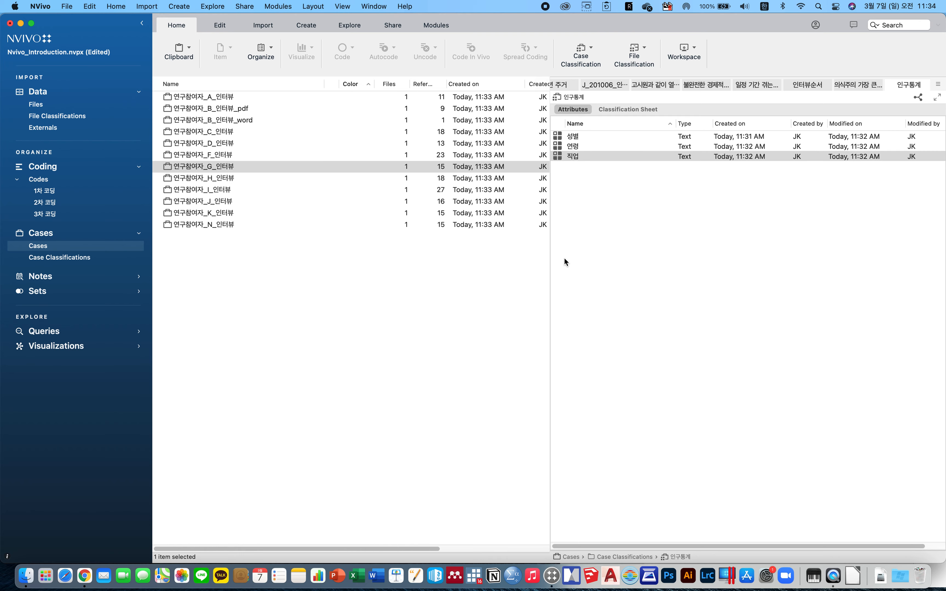
Open the classification sheet of the 인구통계 case classification.
left_click(634, 109)
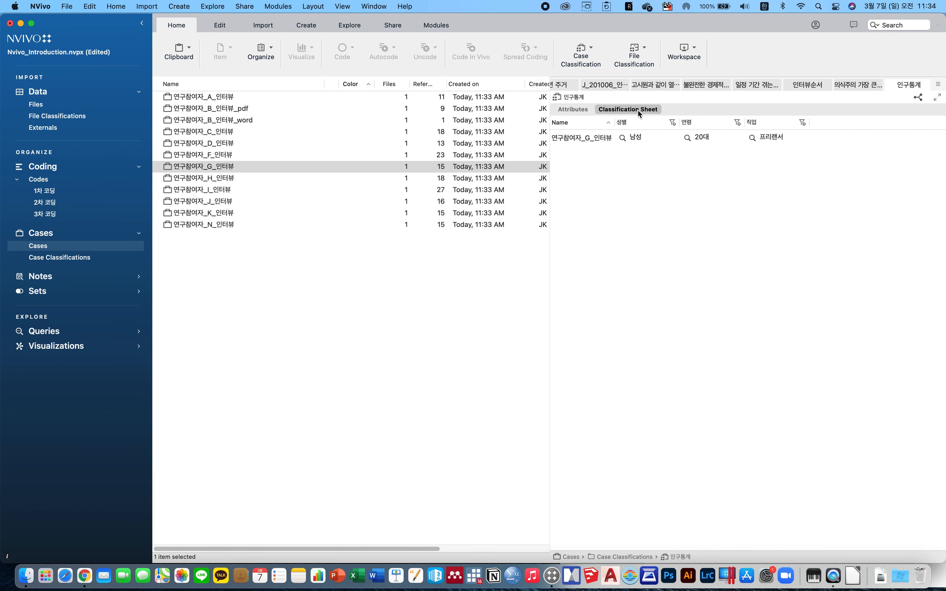
left_click_drag(289, 279, 221, 98)
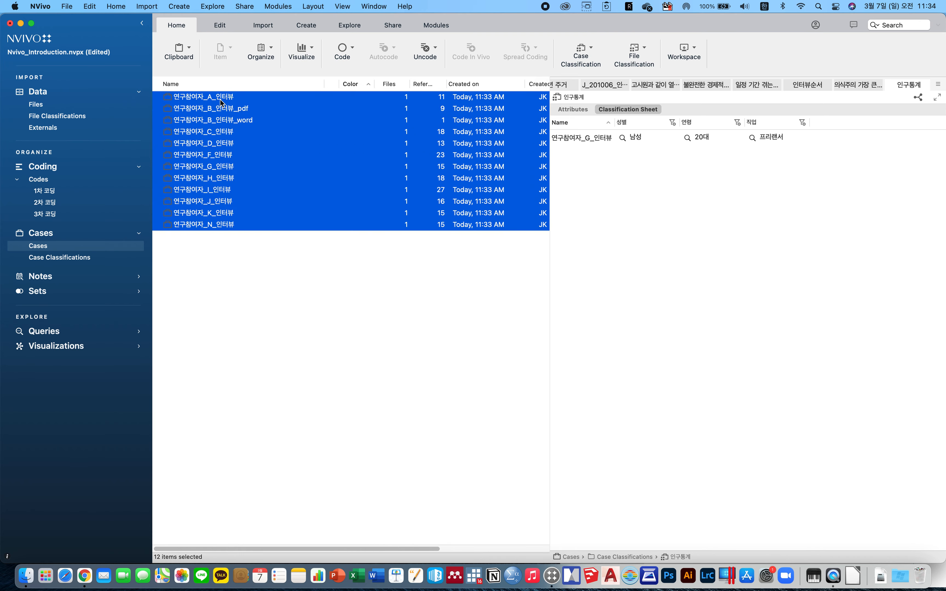
right_click(221, 98)
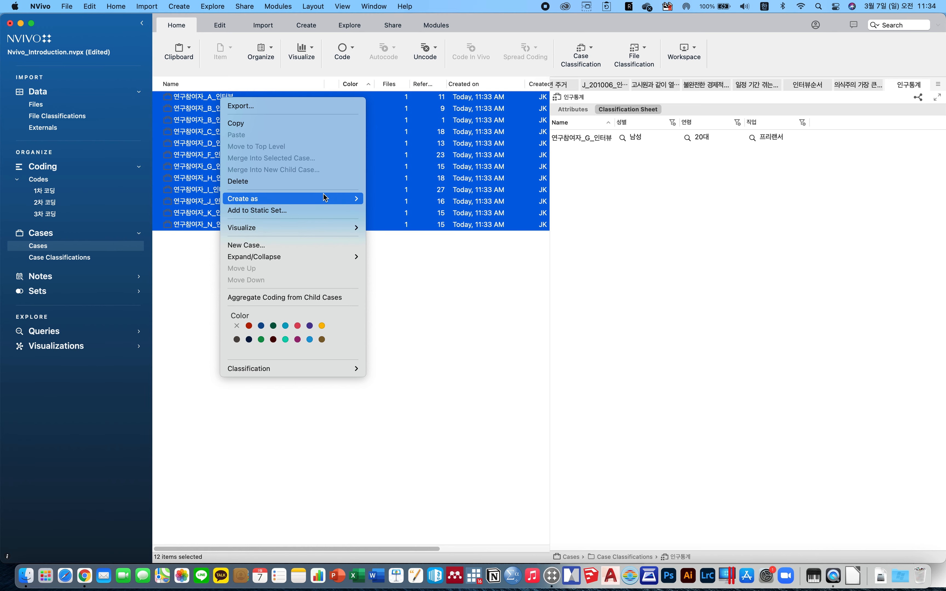
left_click(180, 269)
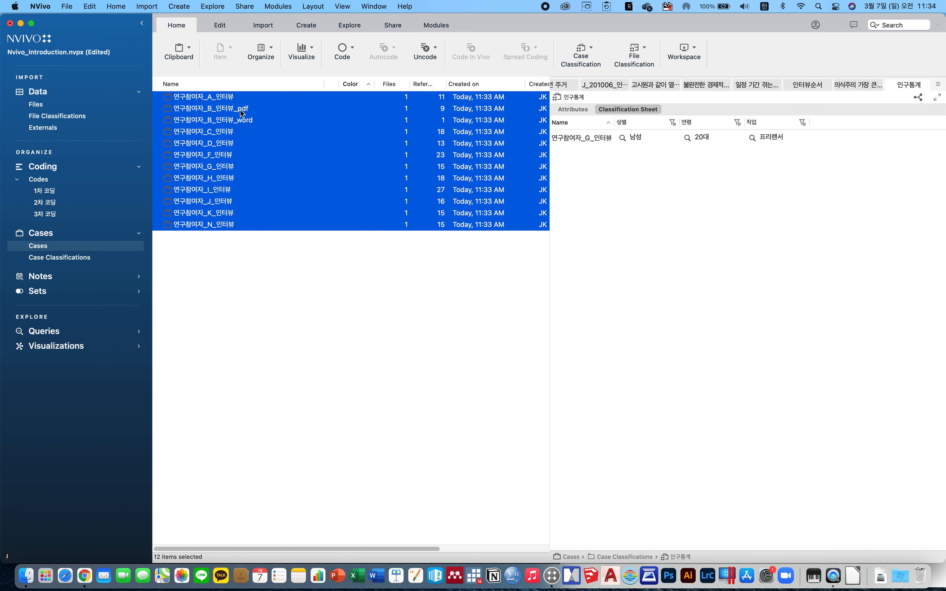
left_click(375, 275)
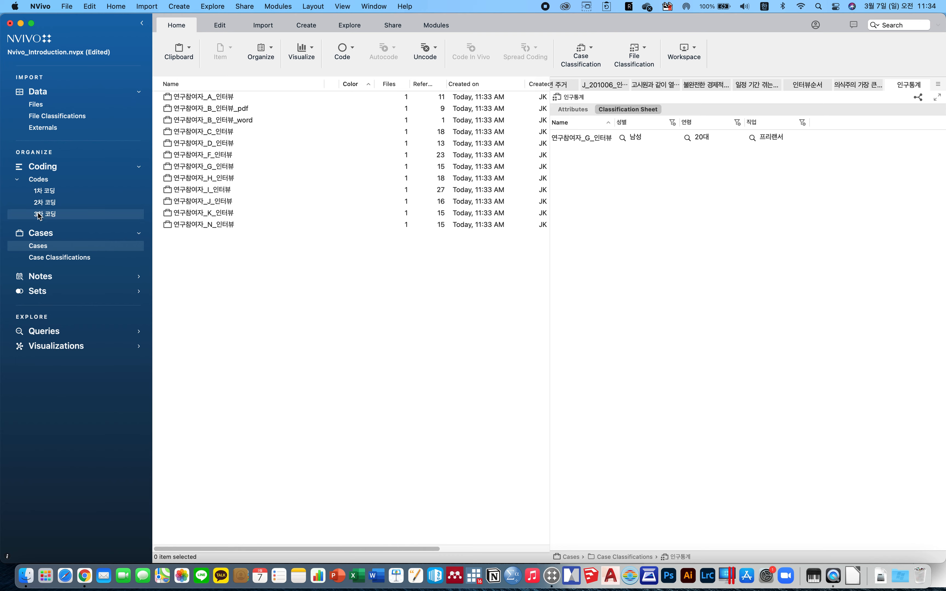
Assign the 인구통계 classification to the remaining cases, 연구참여자_A_인터뷰 and then 연구참여자_B through 연구참여자_N.
left_click(211, 87)
right_click(210, 96)
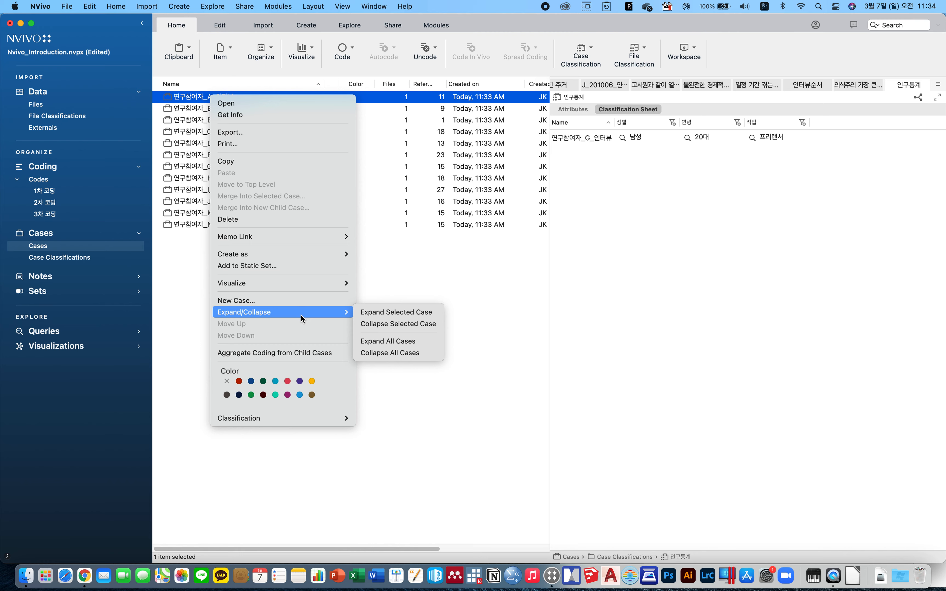
mouse_move(296, 235)
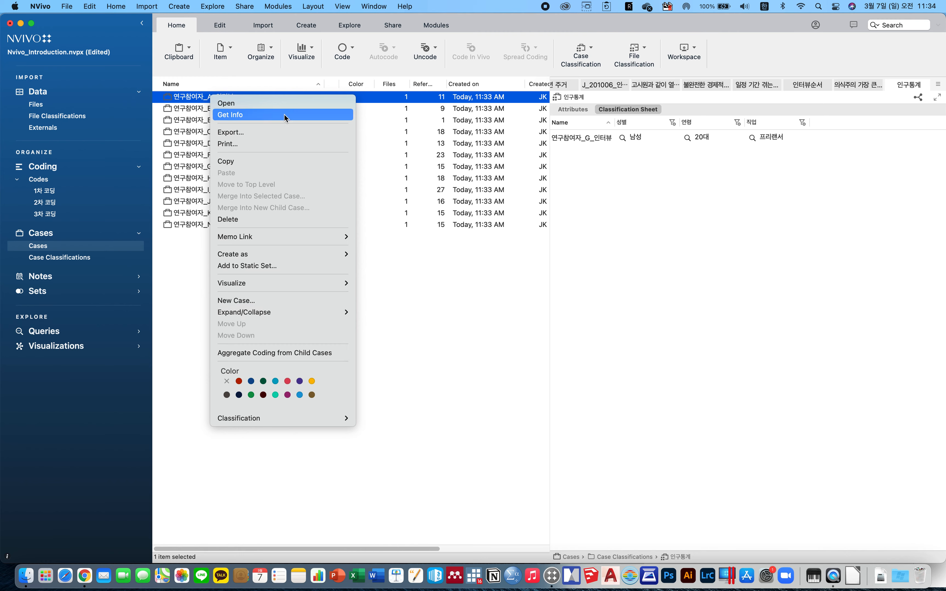
mouse_move(322, 418)
left_click(368, 437)
left_click_drag(271, 271, 222, 109)
right_click(223, 108)
mouse_move(304, 378)
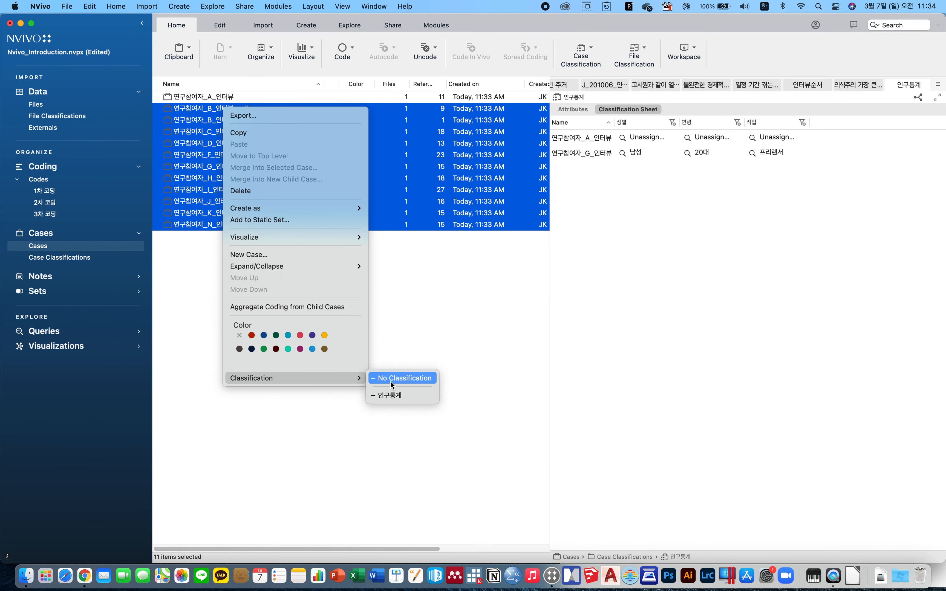
left_click(396, 397)
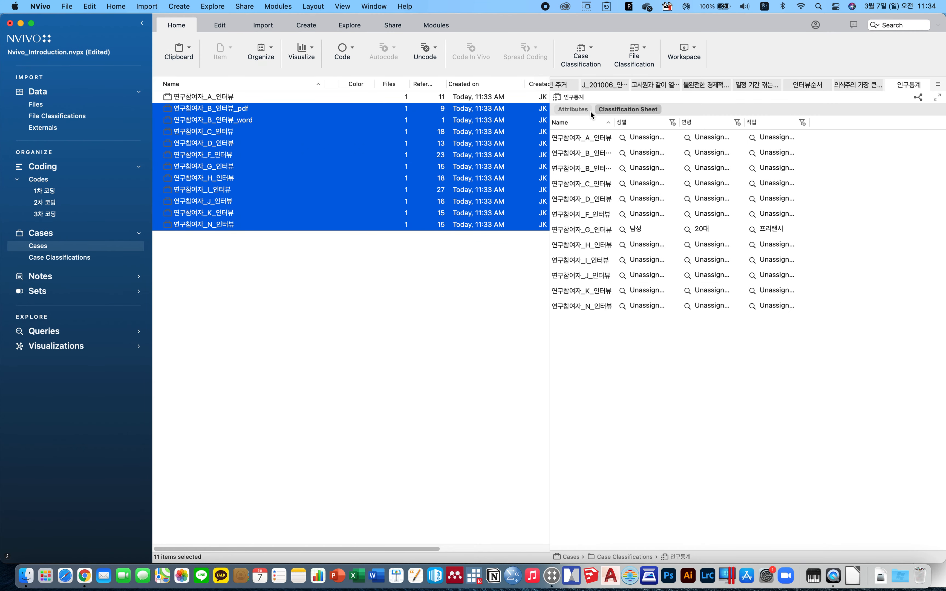
In the classification sheet, set 연구참여자_H_인터뷰's attributes to 여성 for 성별, 30대 for 연령 and 파트타이머 for 직업.
left_click(581, 110)
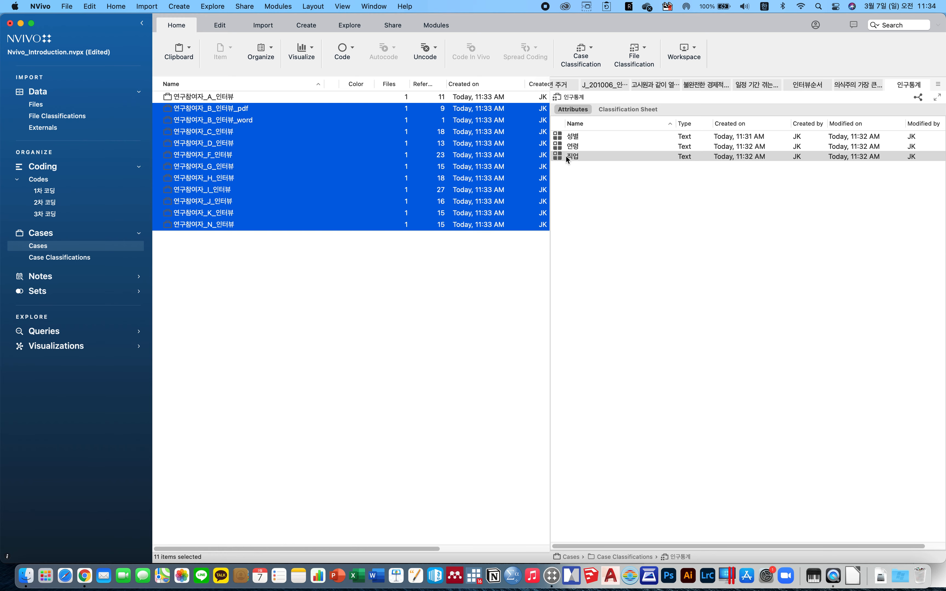
left_click(629, 110)
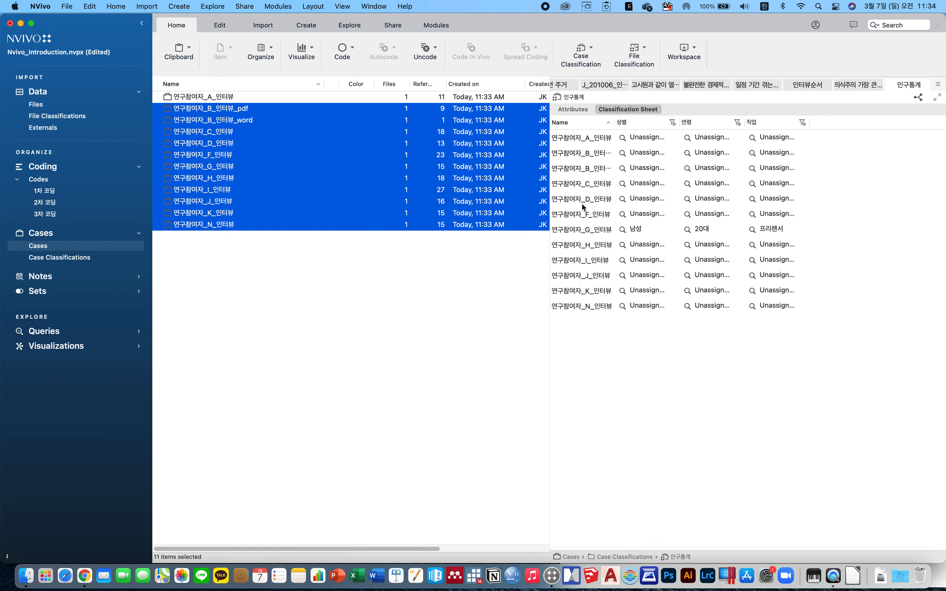
left_click(647, 245)
left_click(638, 284)
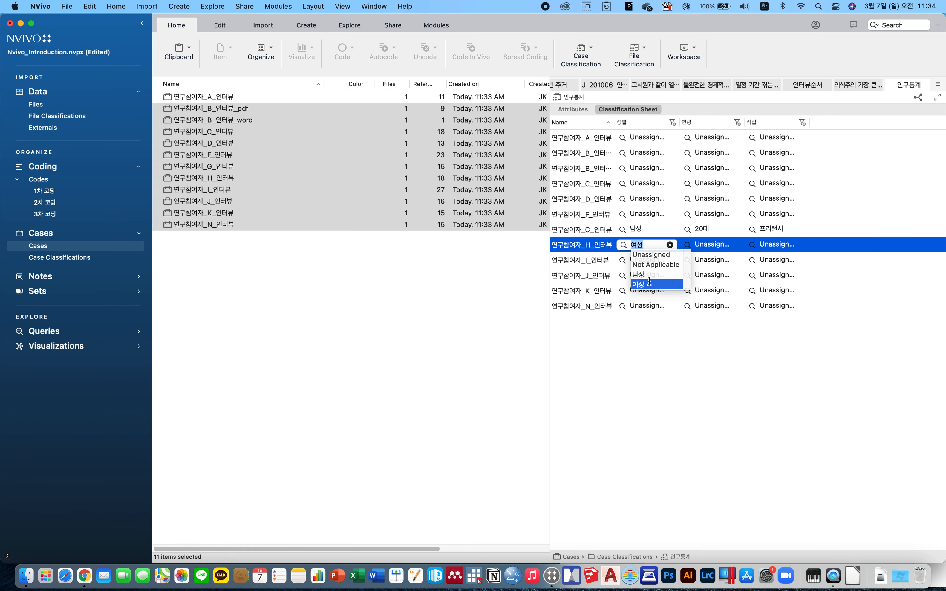
left_click(691, 246)
left_click(689, 246)
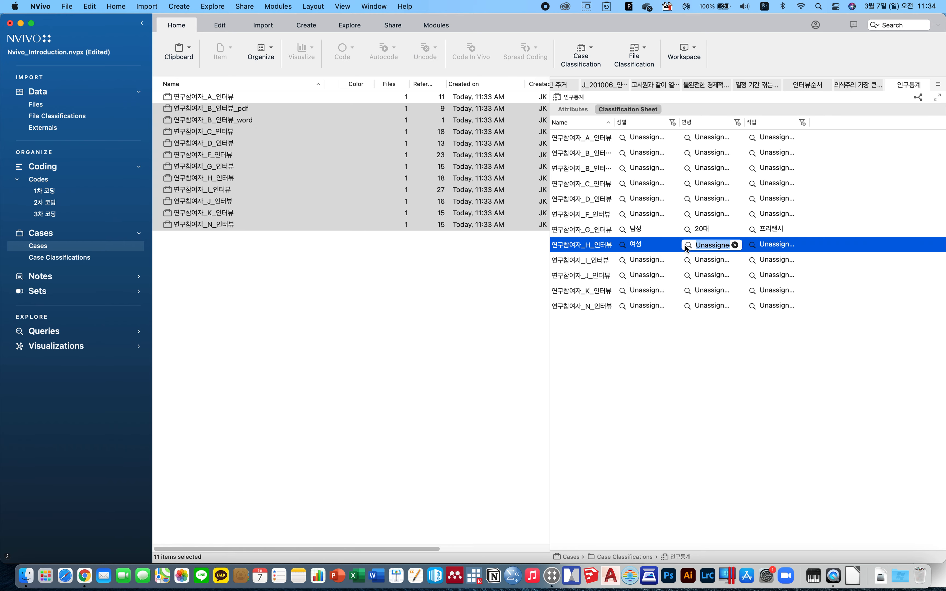
left_click(709, 282)
left_click(758, 245)
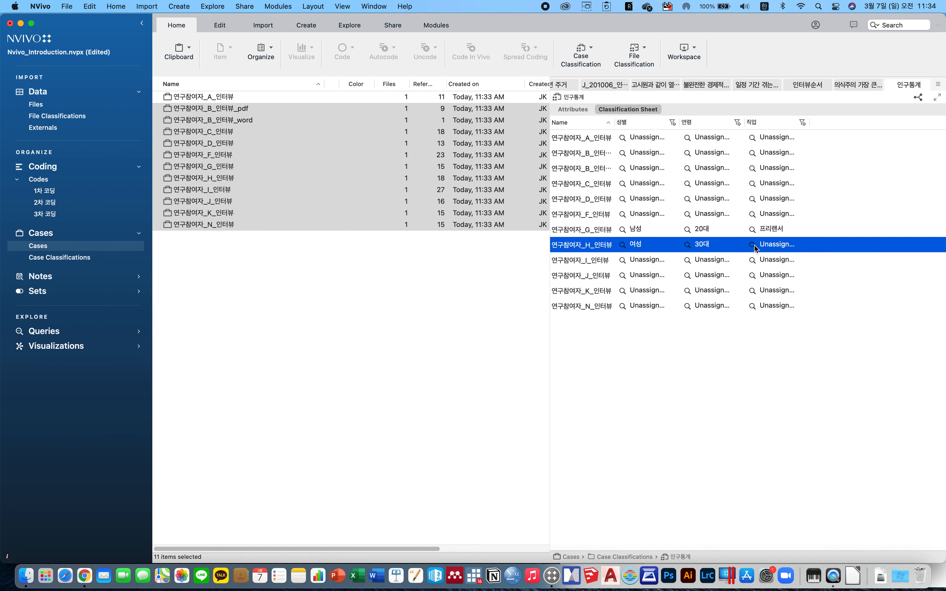
left_click(753, 245)
left_click(765, 284)
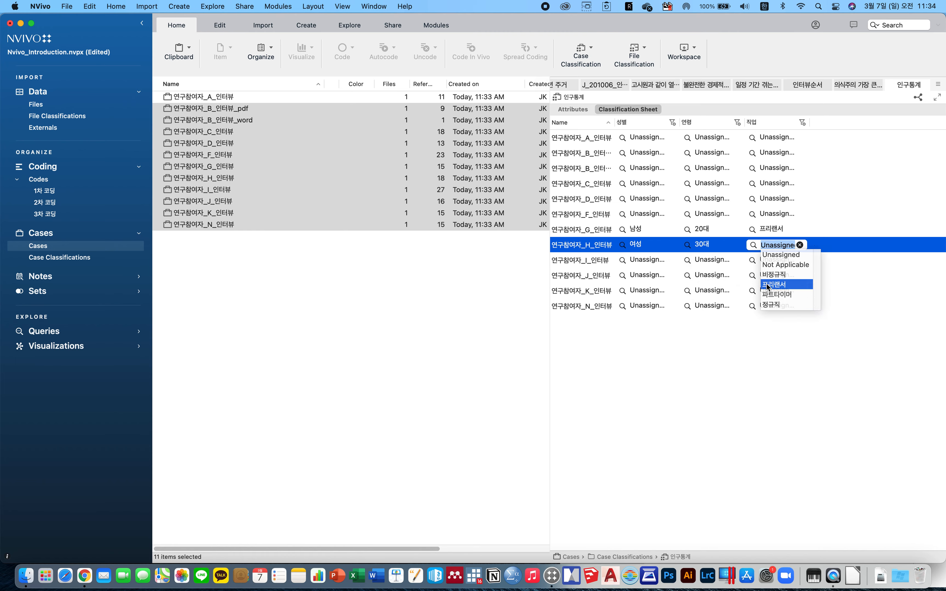
left_click(764, 295)
left_click(720, 349)
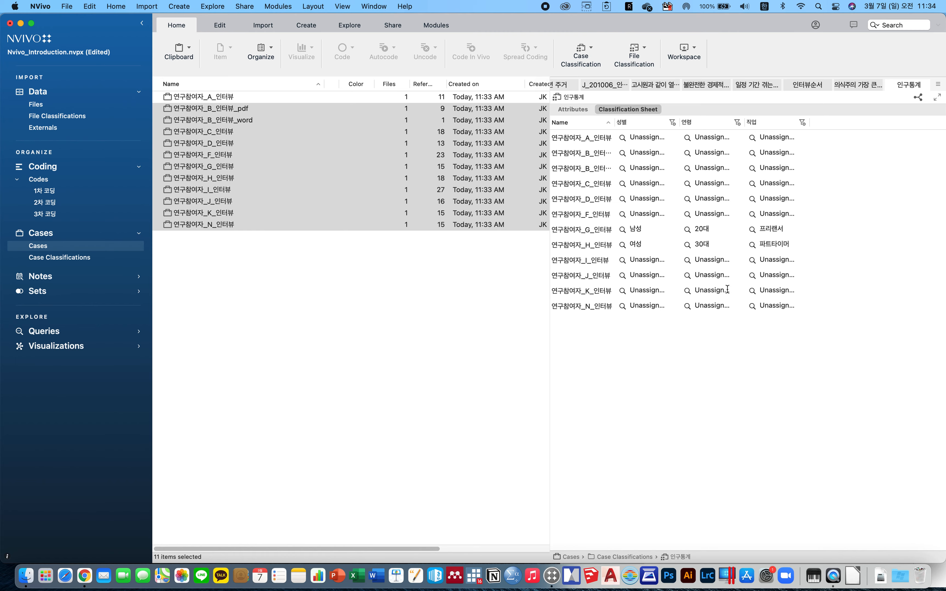
left_click(671, 122)
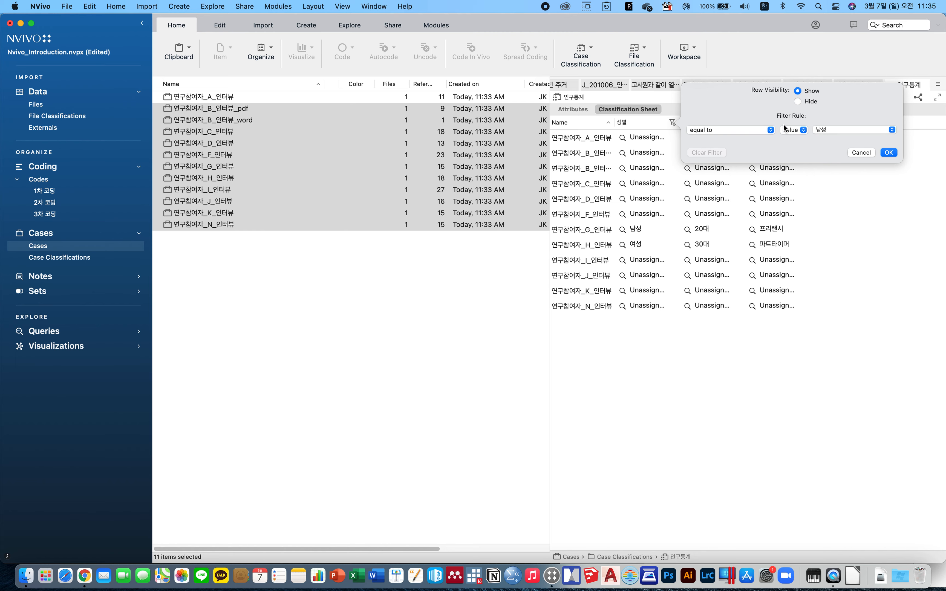
left_click(863, 153)
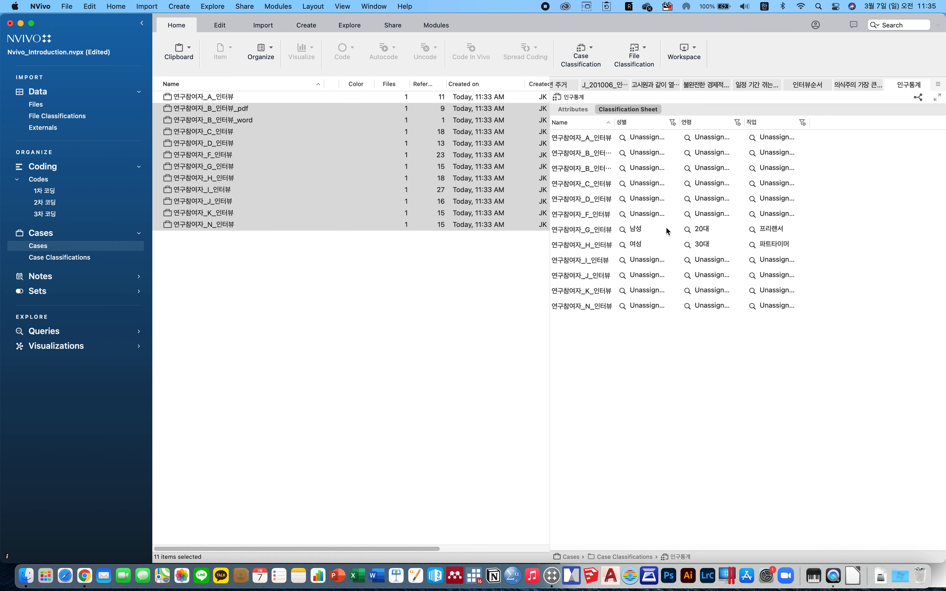
left_click(637, 168)
left_click(644, 199)
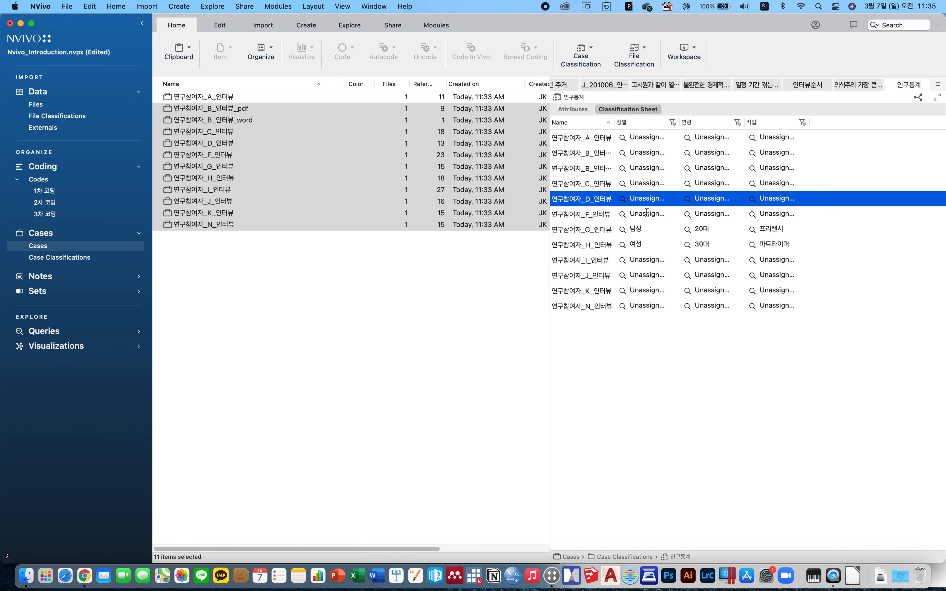
Set 연구참여자_F_인터뷰's attributes to 여성, 20대 and 정규직, and save the project.
left_click(623, 216)
left_click(621, 216)
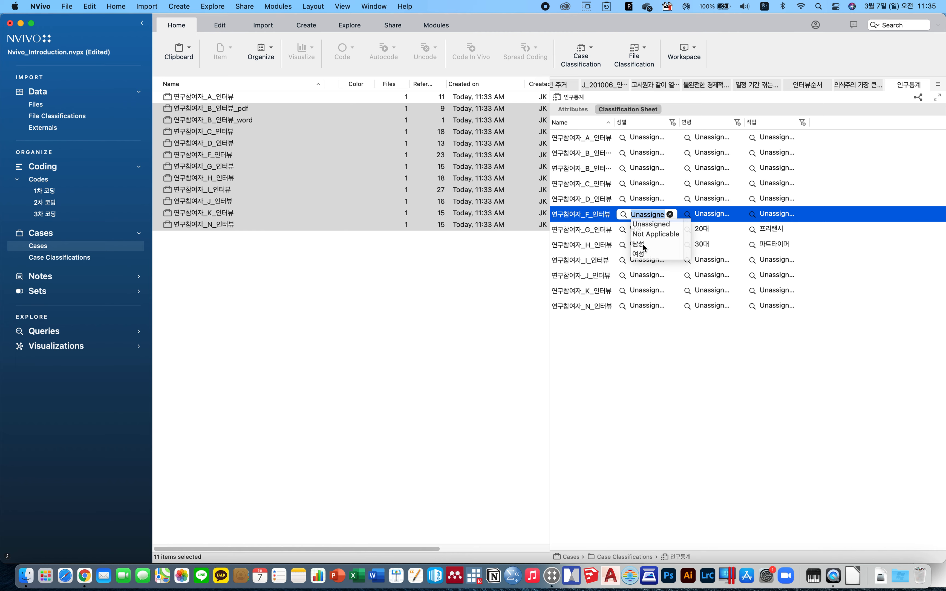
left_click(639, 254)
left_click(690, 215)
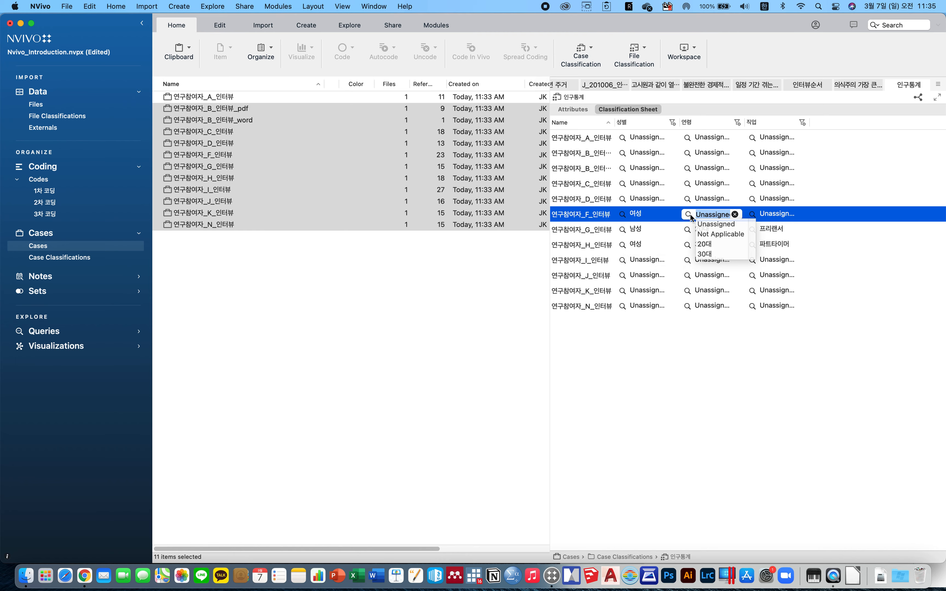
left_click(710, 244)
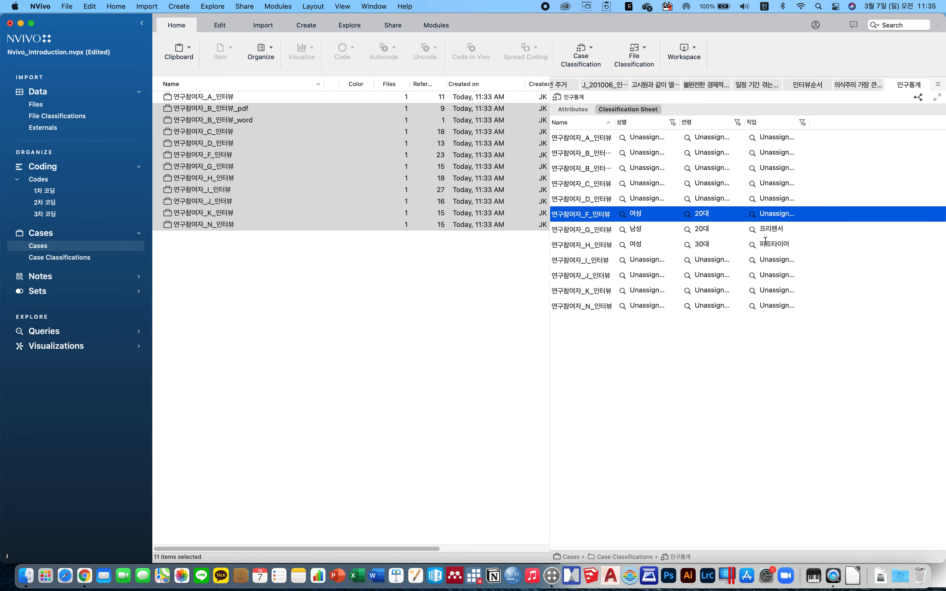
left_click(754, 216)
left_click(774, 275)
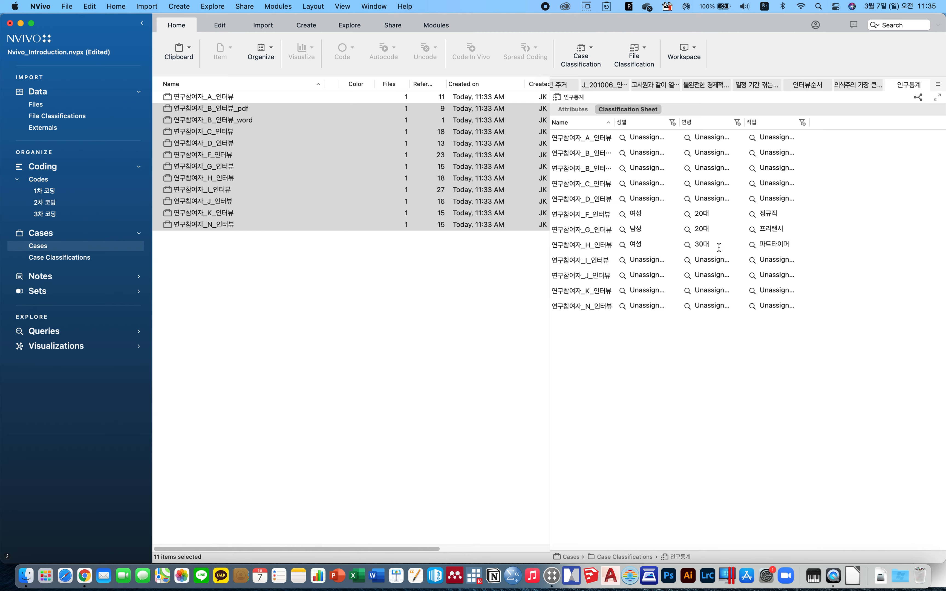
key("super+s")
Create a new memo named 주거 불안을 느끼는 과정 in the Memos folder.
left_click(60, 277)
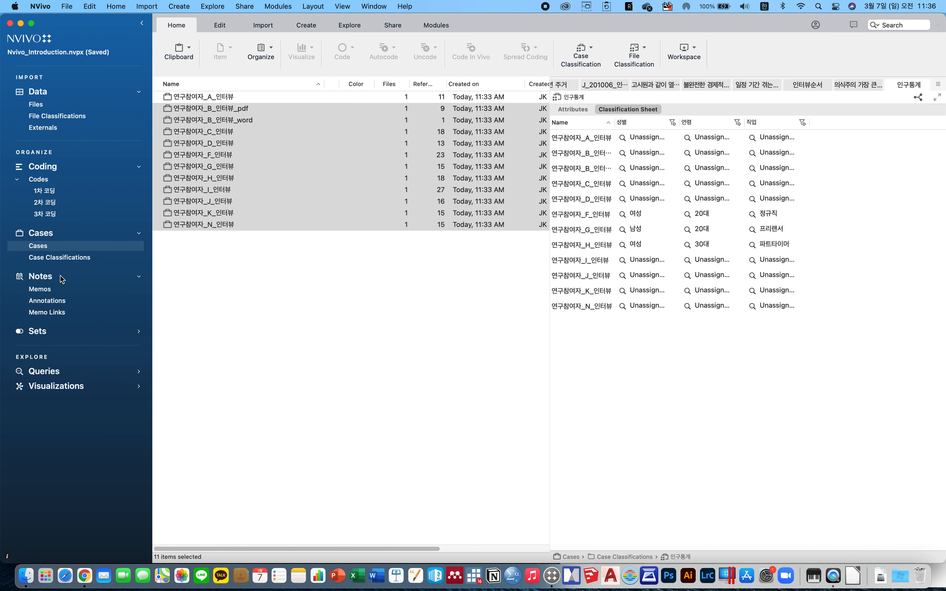
left_click(81, 288)
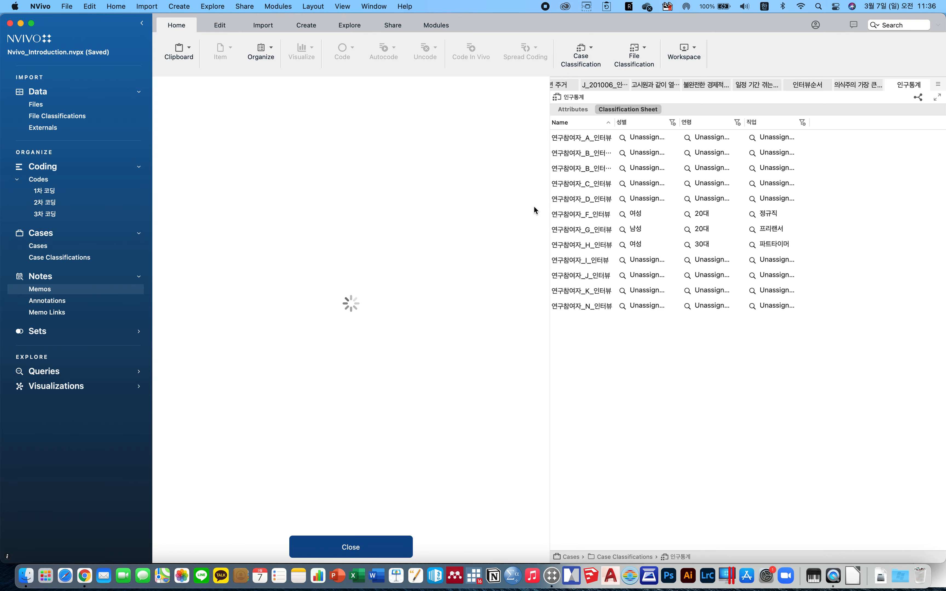
left_click_drag(548, 211, 458, 214)
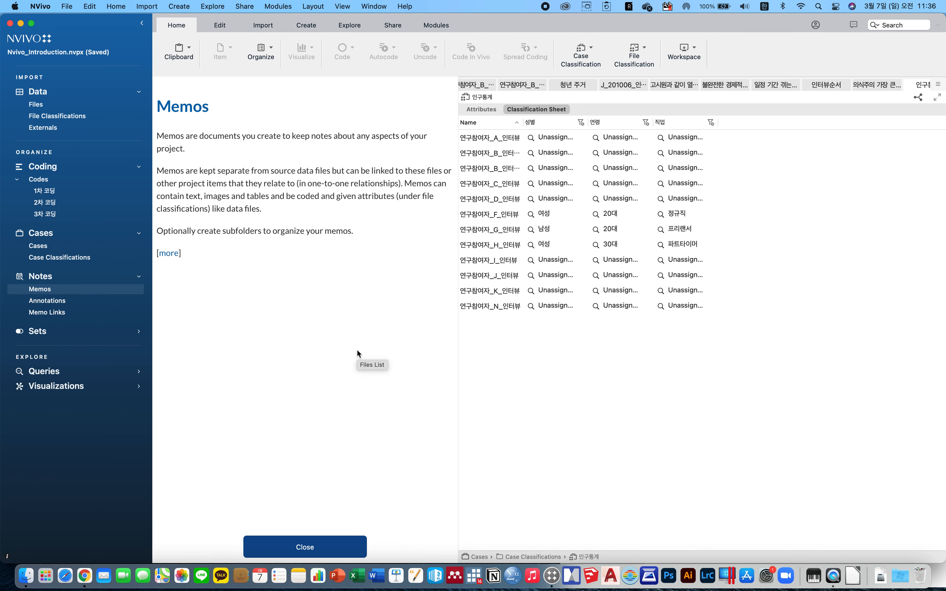
left_click(329, 546)
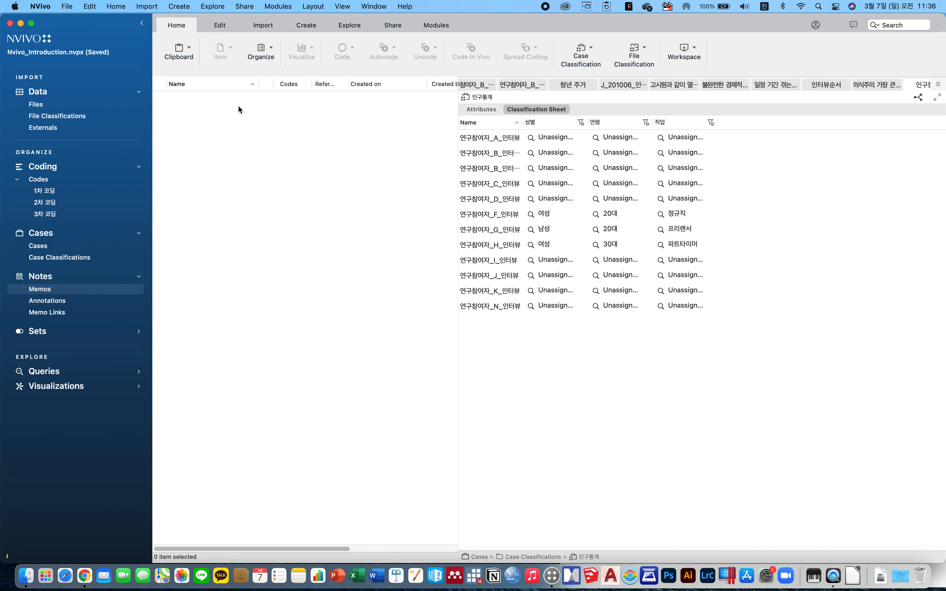
right_click(247, 137)
left_click(285, 143)
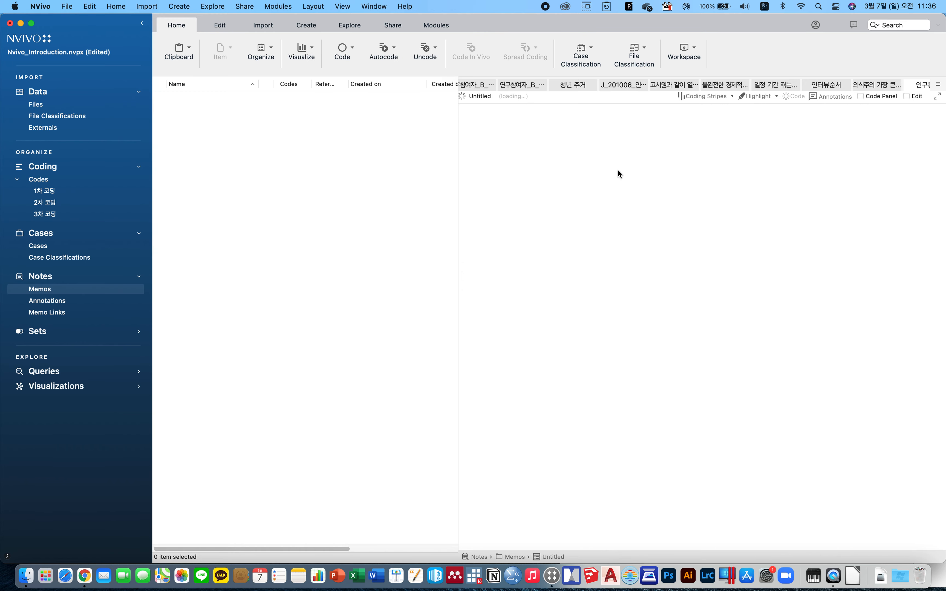
left_click(295, 148)
key("BackSpace")
key("BackSpace")
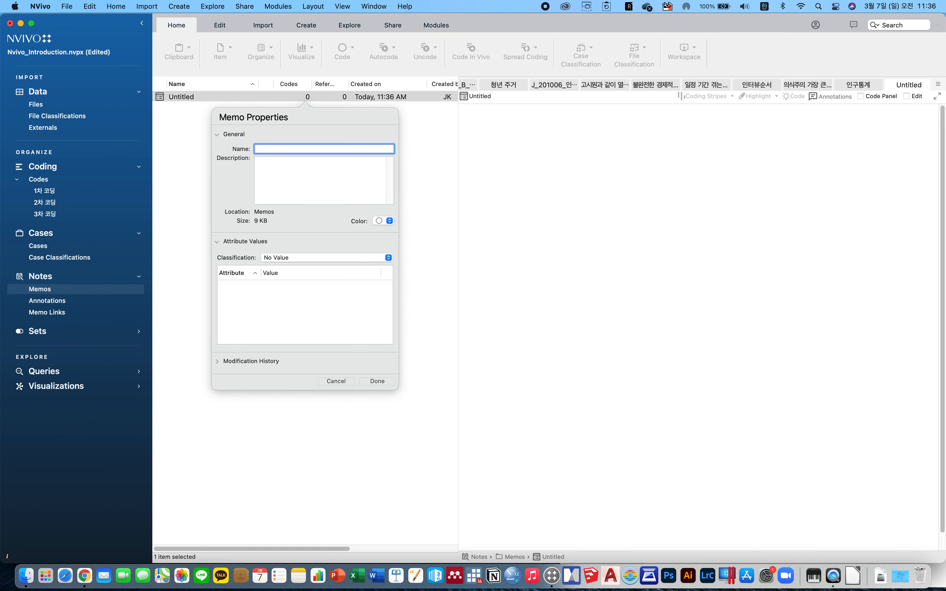
type("주거 불안을 느끼는 과정")
left_click(377, 381)
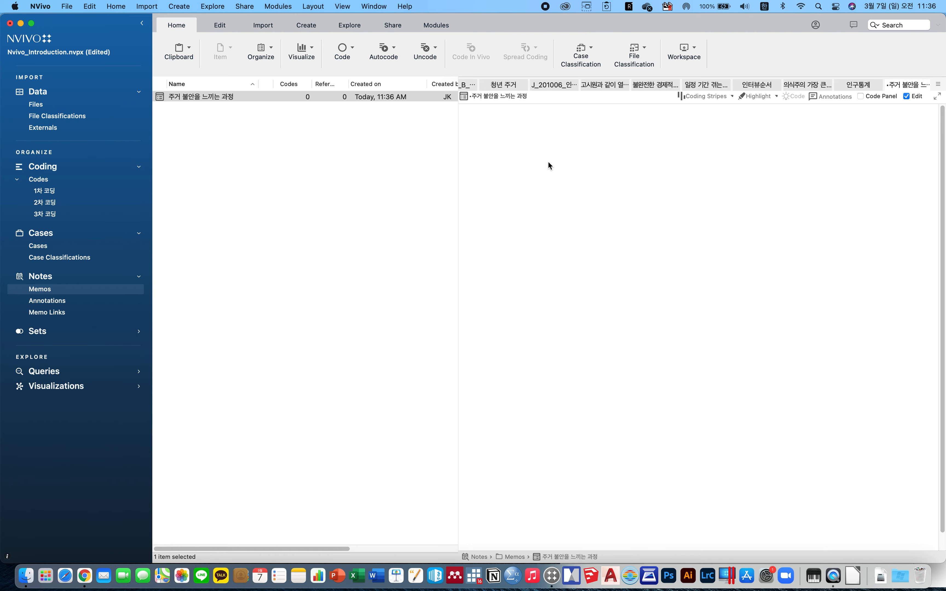
Enter a test character in the new memo's text.
type("ㅇ")
key("BackSpace")
type("ㄱㄹ")
key("BackSpace")
type("ㅇㅇ앤")
key("BackSpace")
type("ㅇ")
key("BackSpace")
type("ㅗ")
key("BackSpace")
type("ㅓ")
key("BackSpace")
type("붜")
Browse the annotations list, then open the 연구참여자_H_인터뷰 interview file from Files.
left_click(48, 302)
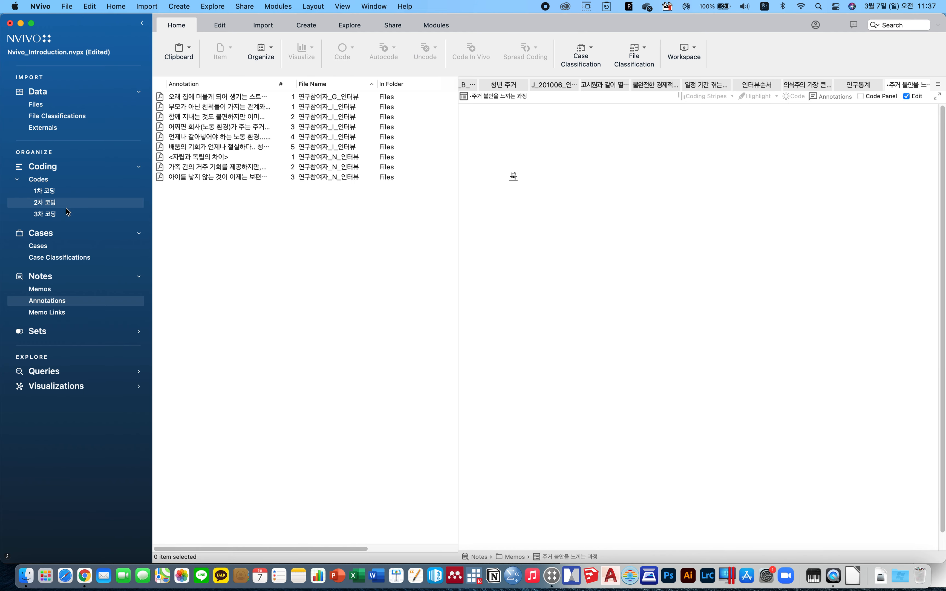
left_click(60, 103)
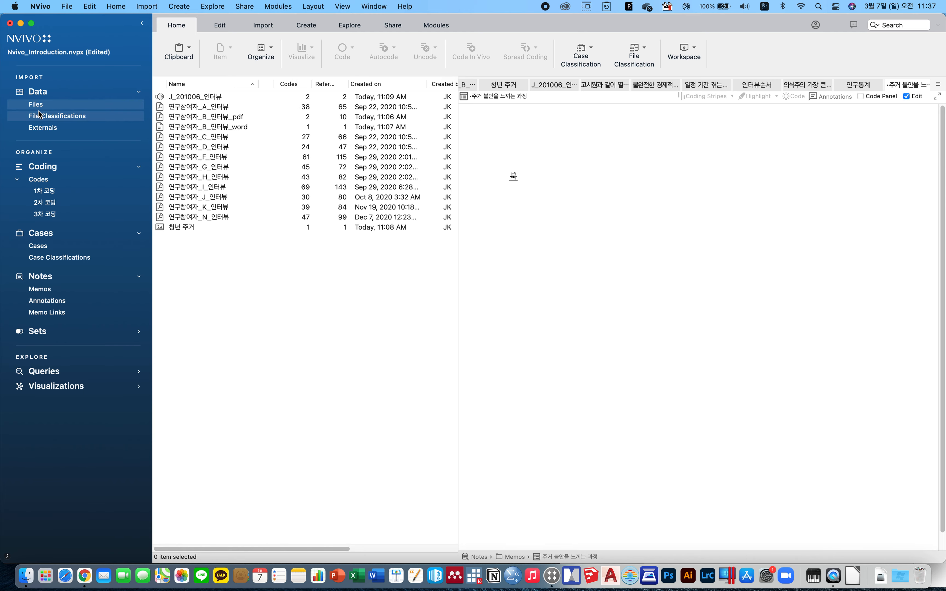
double_click(214, 178)
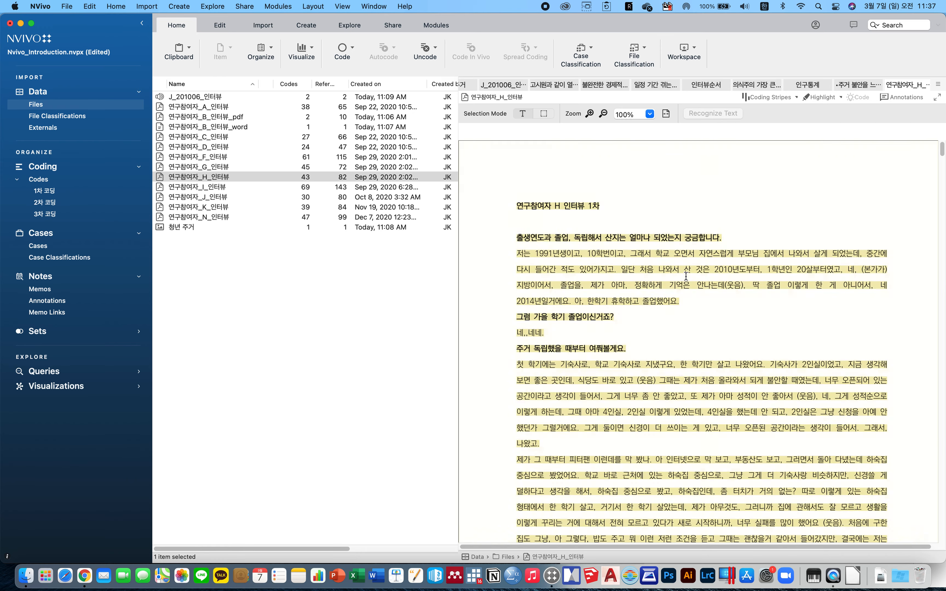
scroll(675, 290, "down", 3)
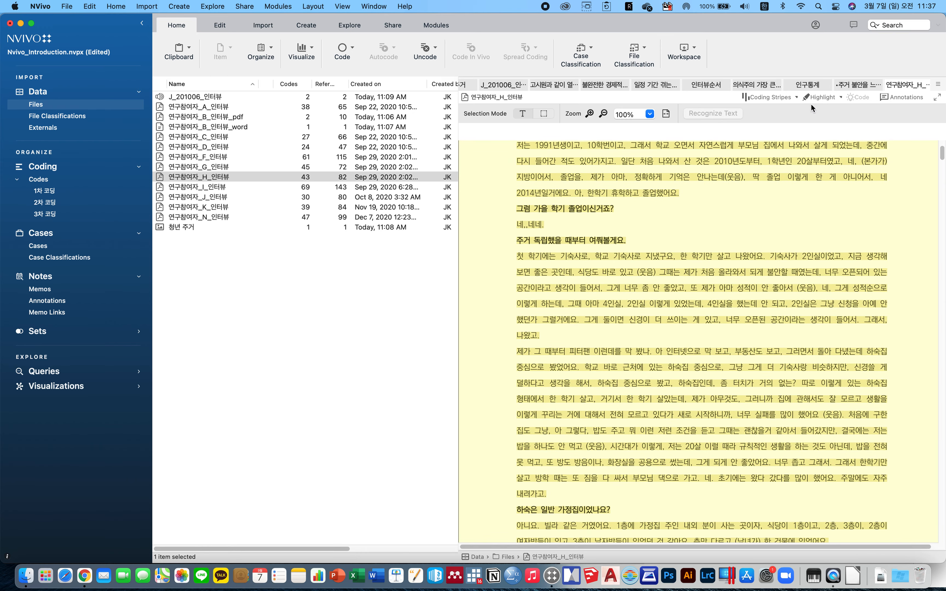
Turn the document's highlight off, then back on for coding for all codes or cases.
left_click(823, 98)
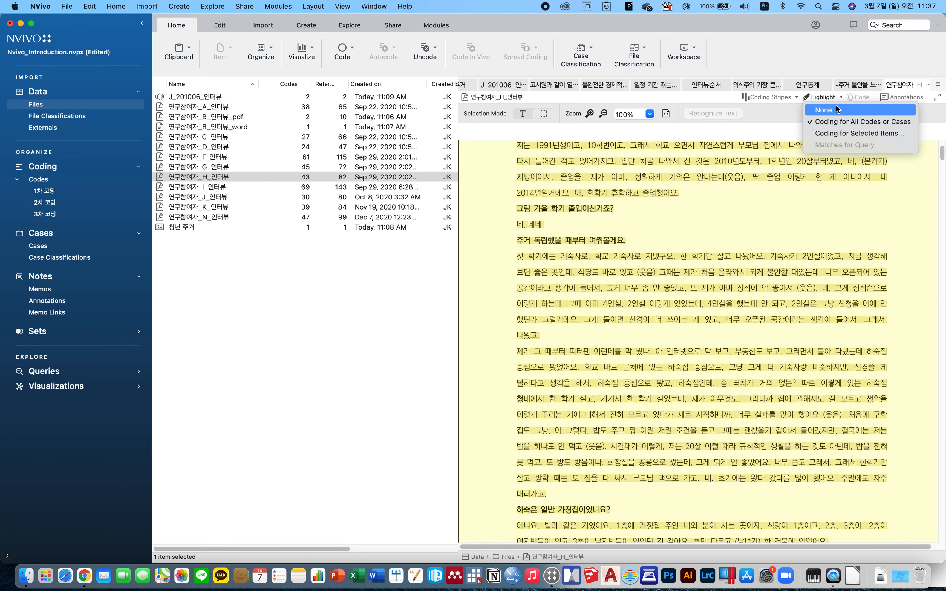
left_click(824, 109)
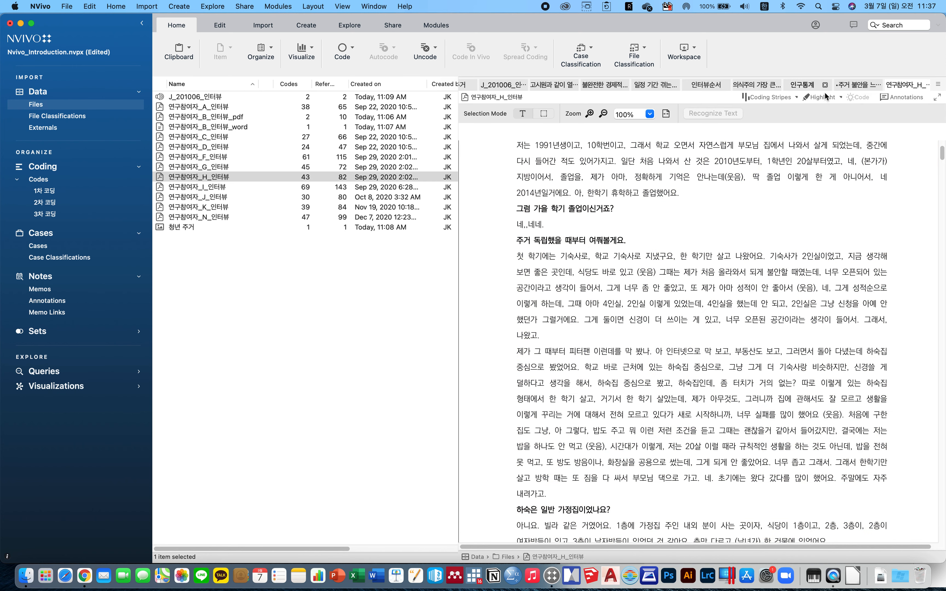
left_click(829, 98)
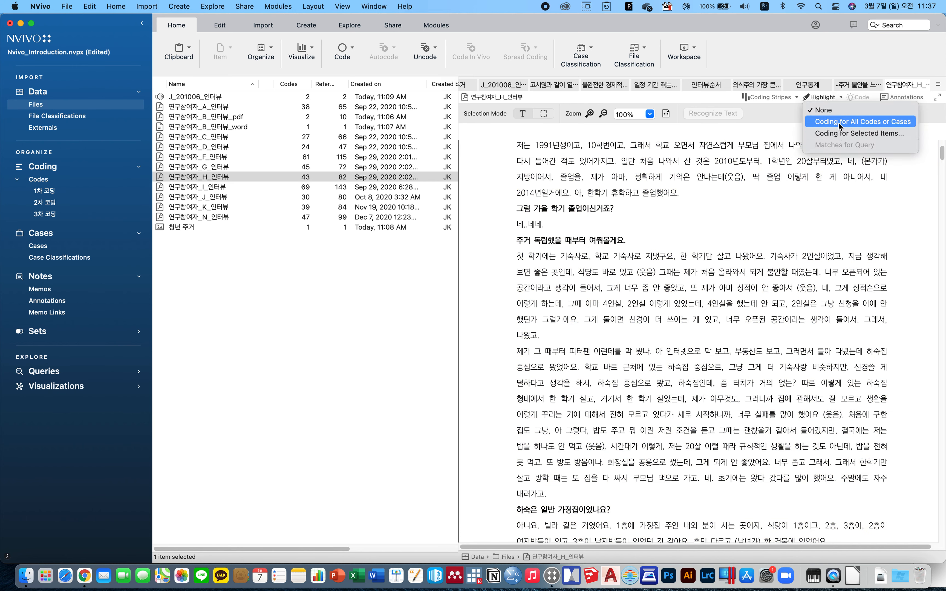
left_click(838, 123)
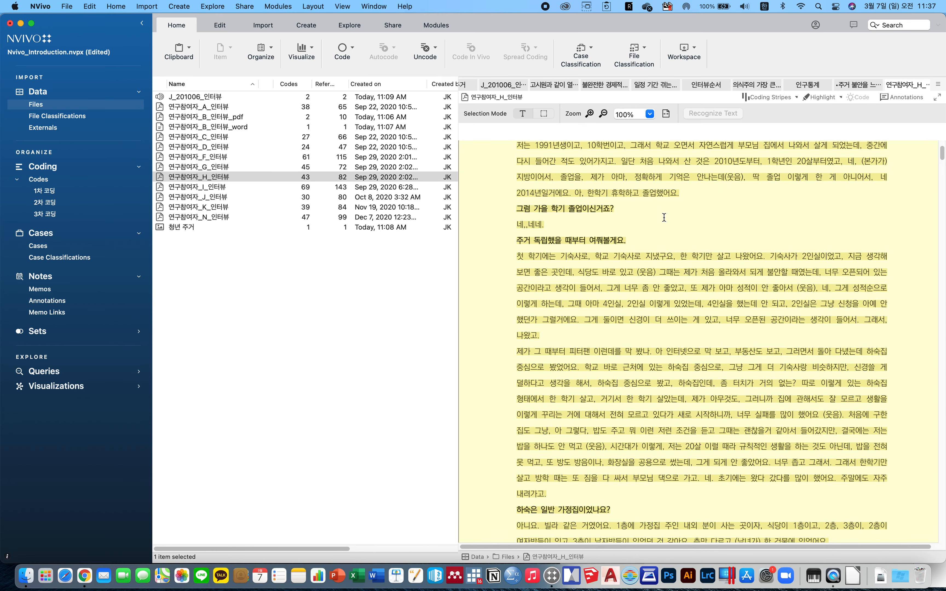
Scroll through the transcript and check the document's annotations panel.
scroll(664, 217, "up", 3)
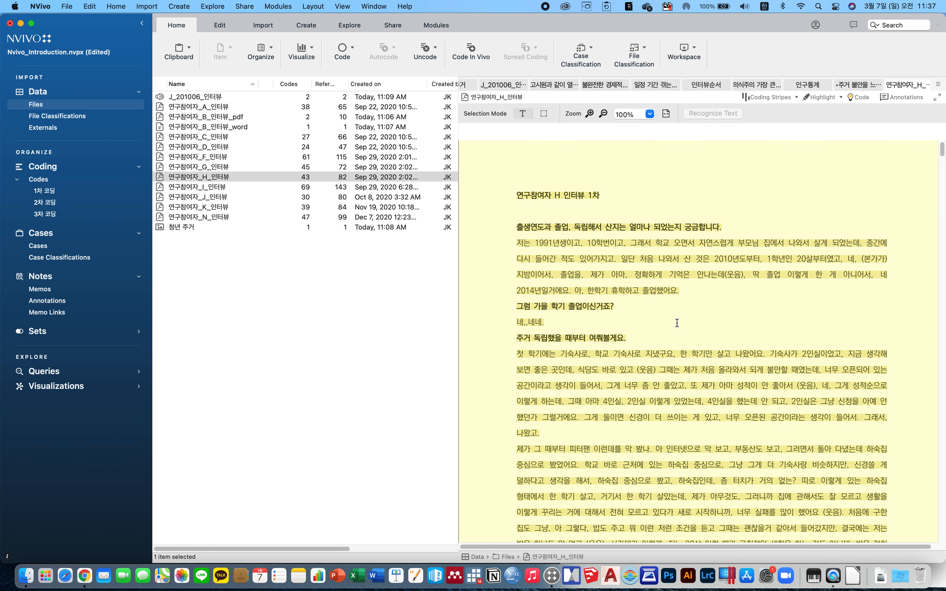
scroll(679, 340, "down", 3)
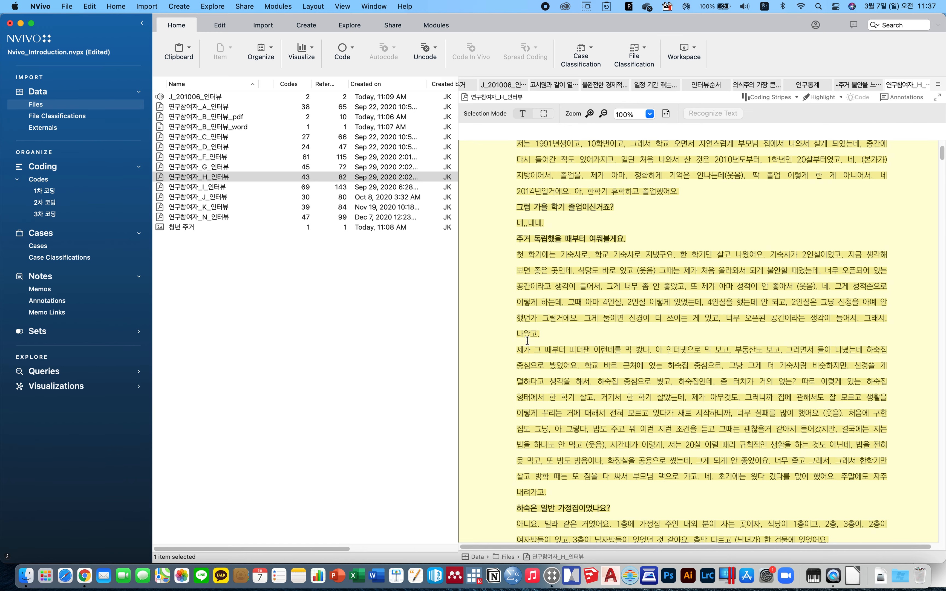
scroll(625, 290, "up", 3)
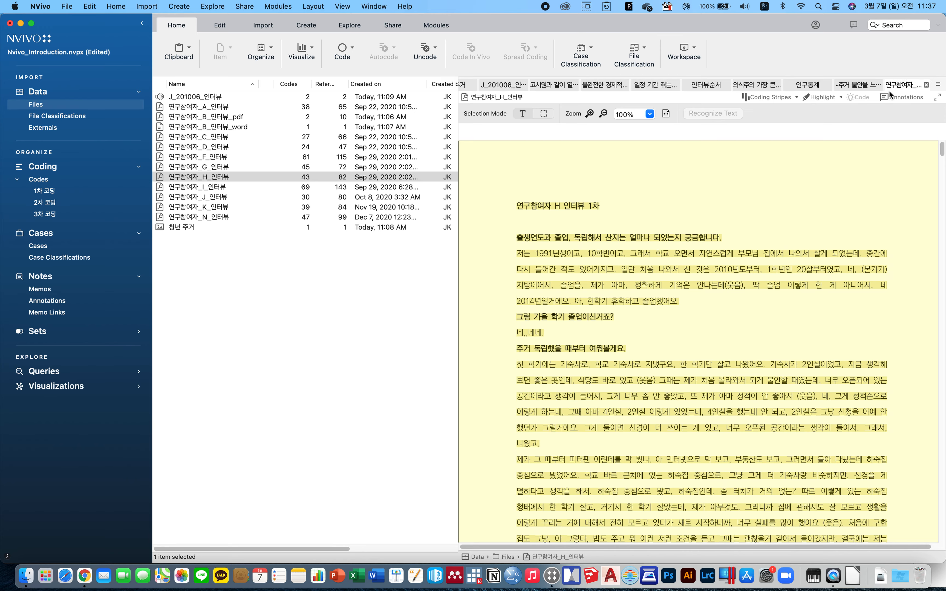
left_click(903, 97)
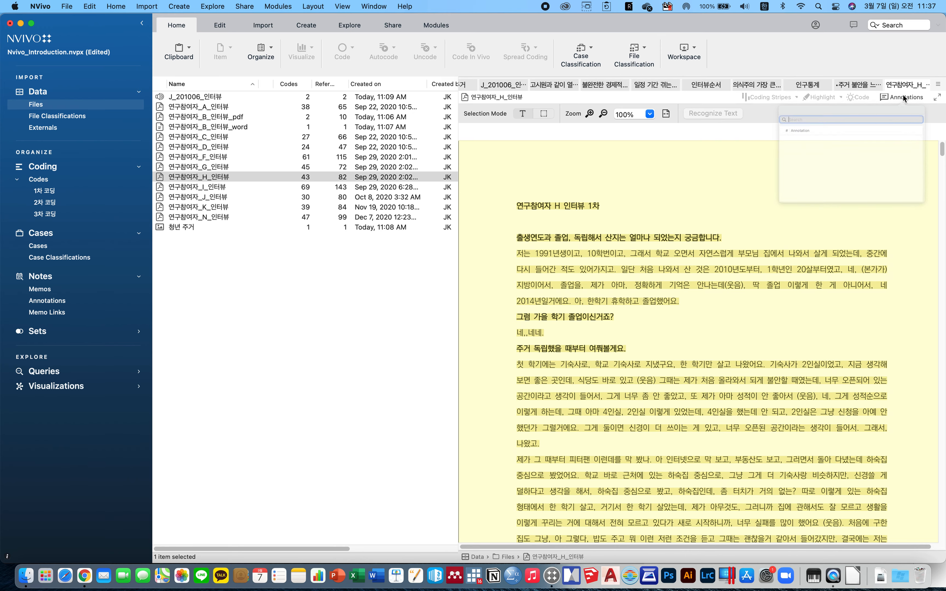
left_click(905, 97)
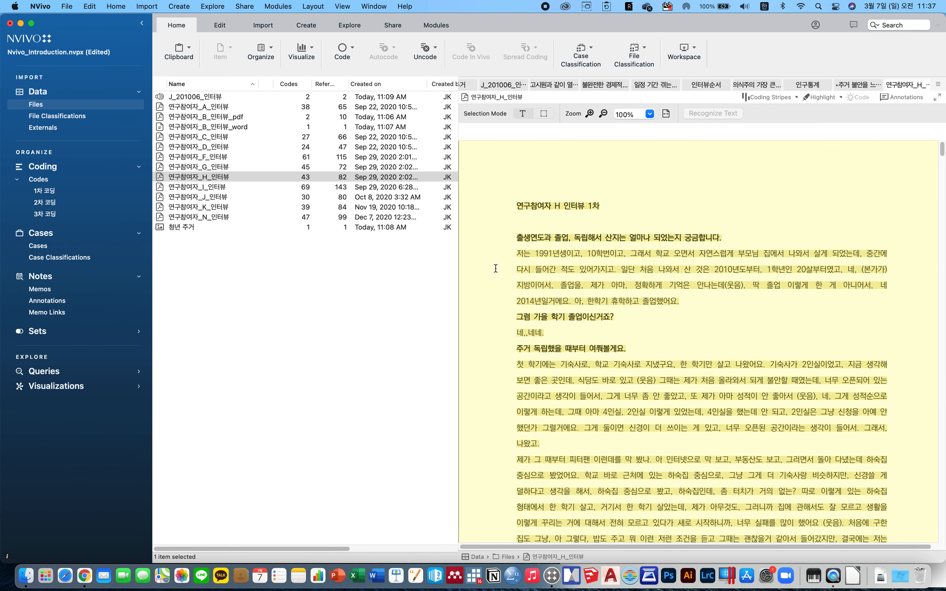
Annotate the passage beginning 제가 그 때부터 피터팬 with '피터팬으로 집을 알아보는 과정에서 겪는 어려움도 큰 것 같다. 다음에 추가로 한번 더 질문을 해보자.'.
scroll(537, 381, "down", 5)
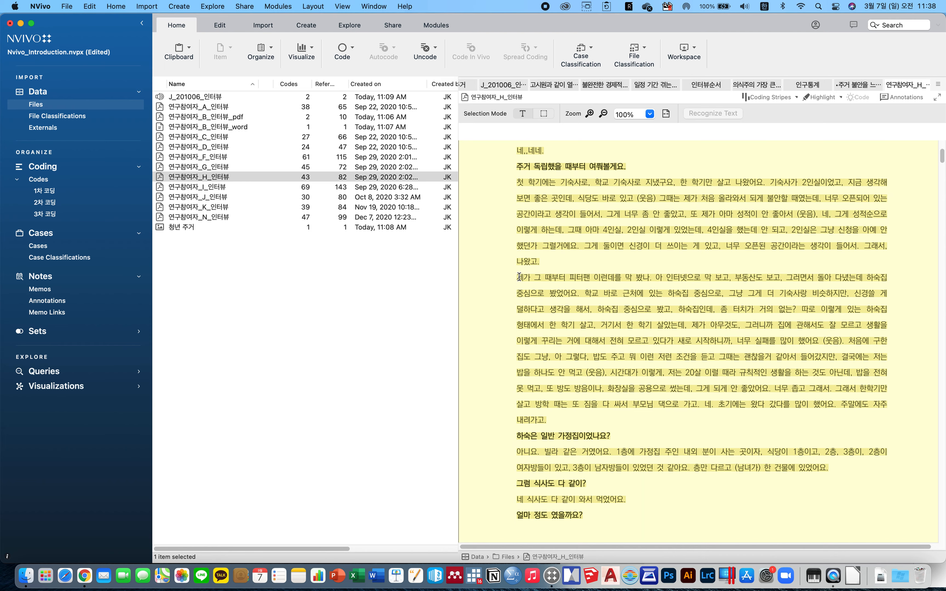
left_click_drag(518, 277, 727, 295)
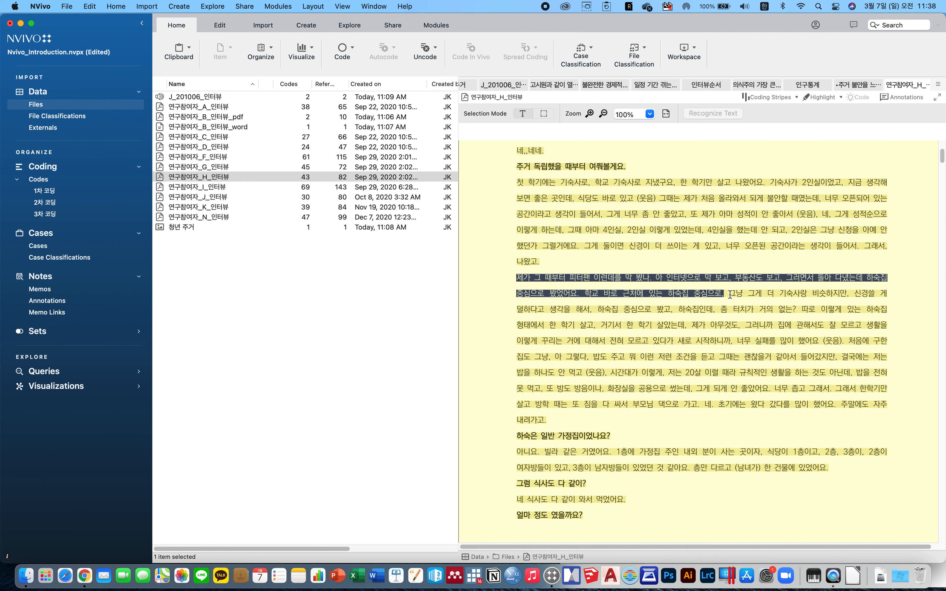
right_click(693, 290)
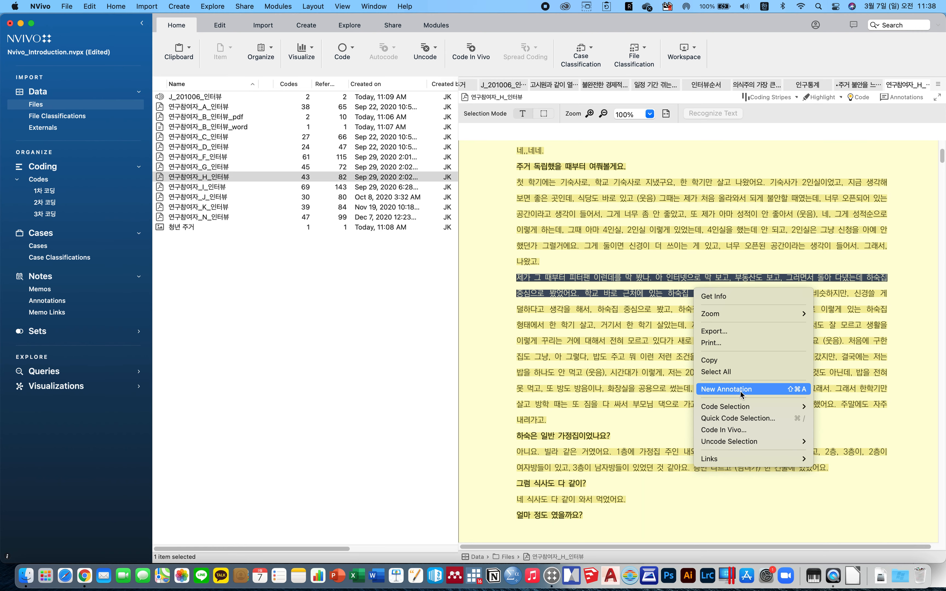
mouse_move(741, 408)
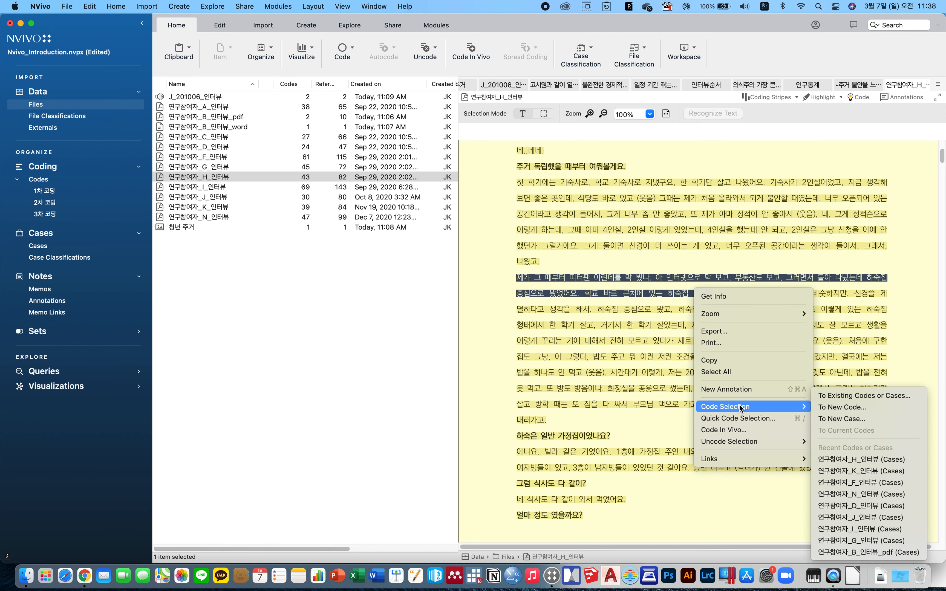
left_click(745, 389)
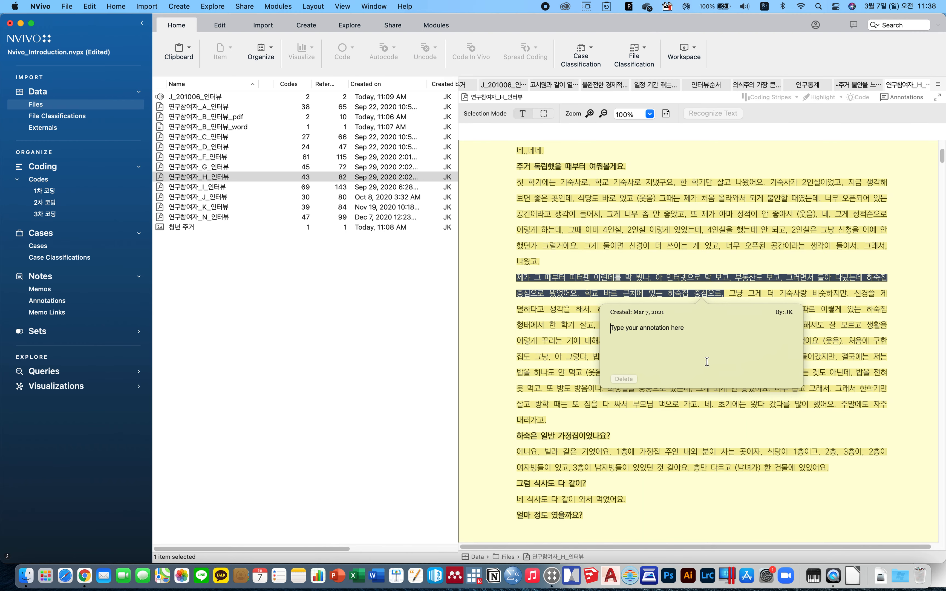
type("ㅍ")
type("터팬으로")
type(" 집을 알아보는 곽")
type("정에")
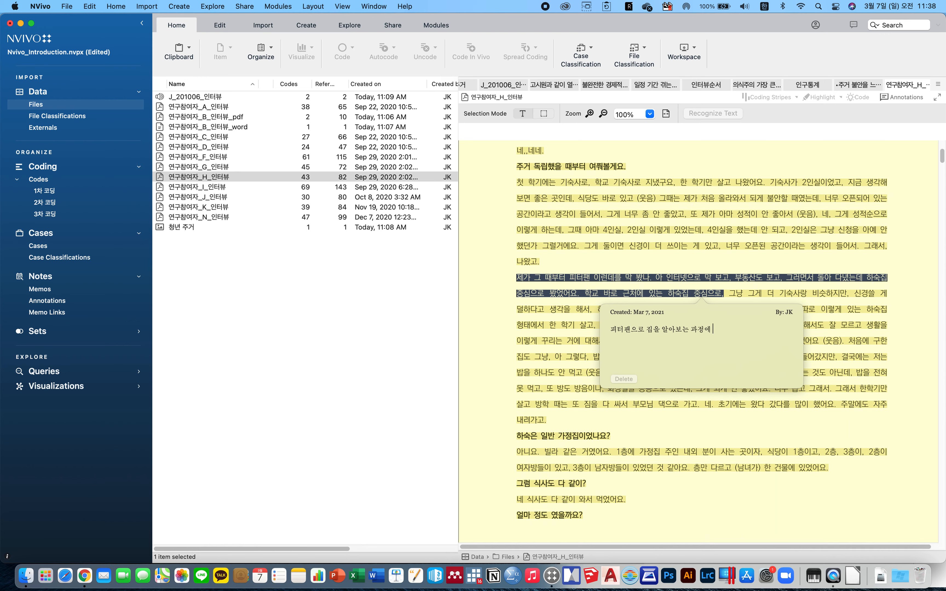
type("서 겪는 이")
type("려움도 키")
type("큰 것 같다")
type(". 다음에 ㅊ")
type("추가로")
type(" ㅎ한번 더 질")
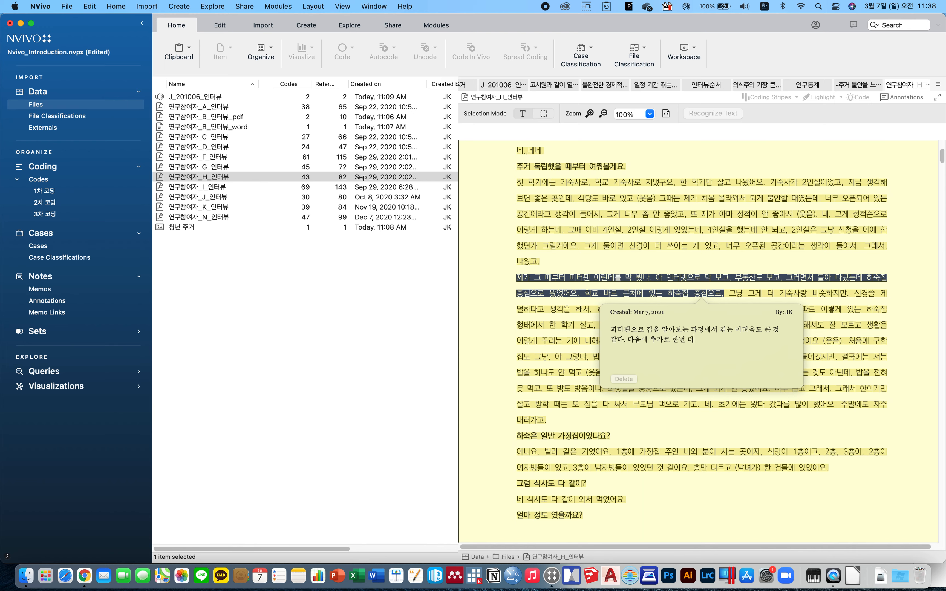
type("문을 해보자.")
left_click(674, 416)
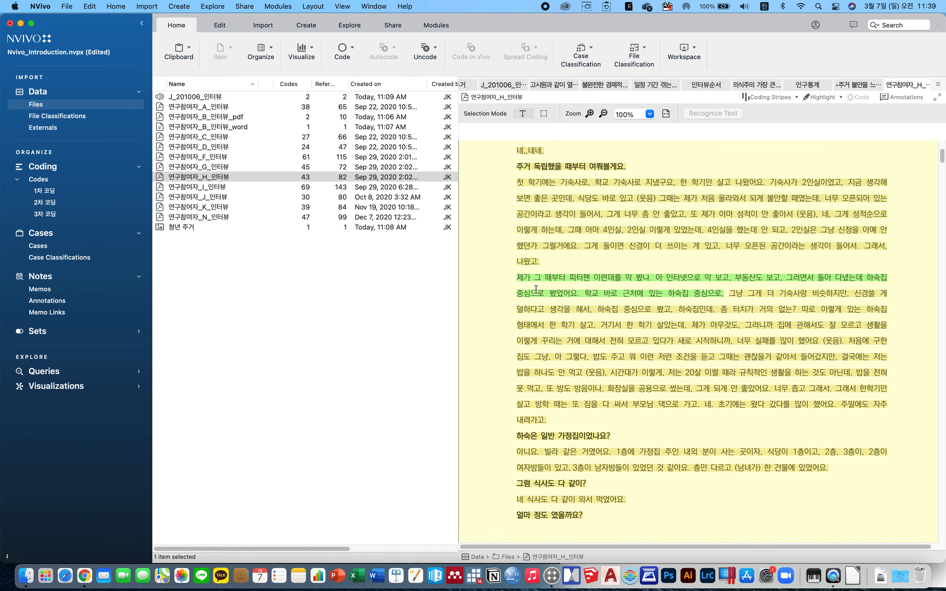
Review the new annotation in the document's annotations panel and in the Annotations list.
left_click_drag(524, 278, 723, 275)
left_click(897, 97)
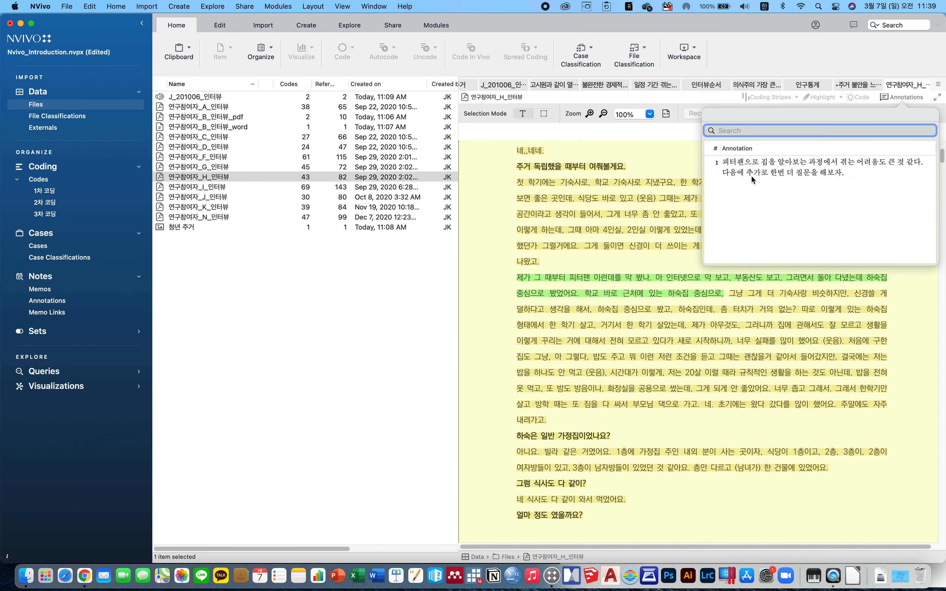
left_click(862, 167)
left_click(861, 192)
left_click(742, 334)
left_click(43, 301)
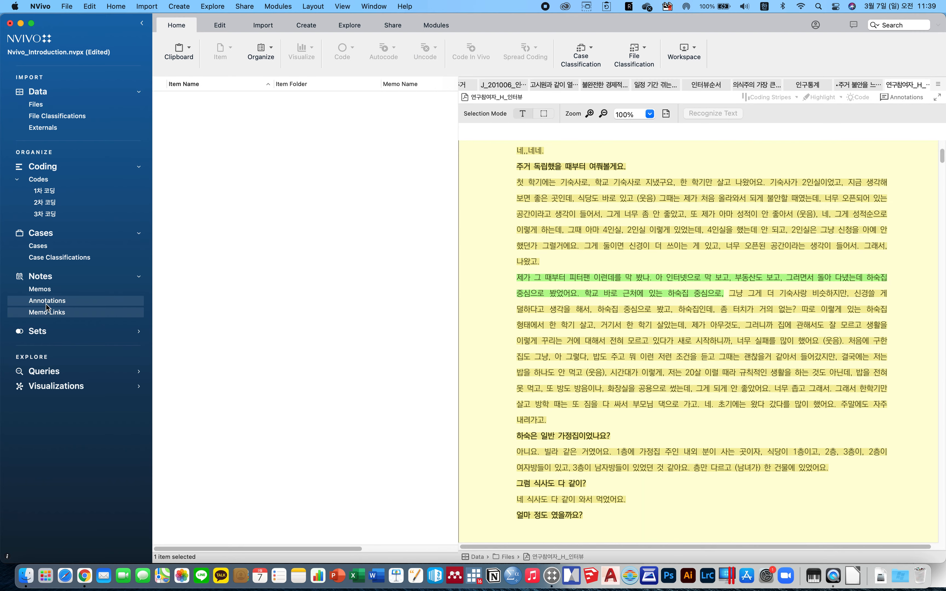
left_click(224, 108)
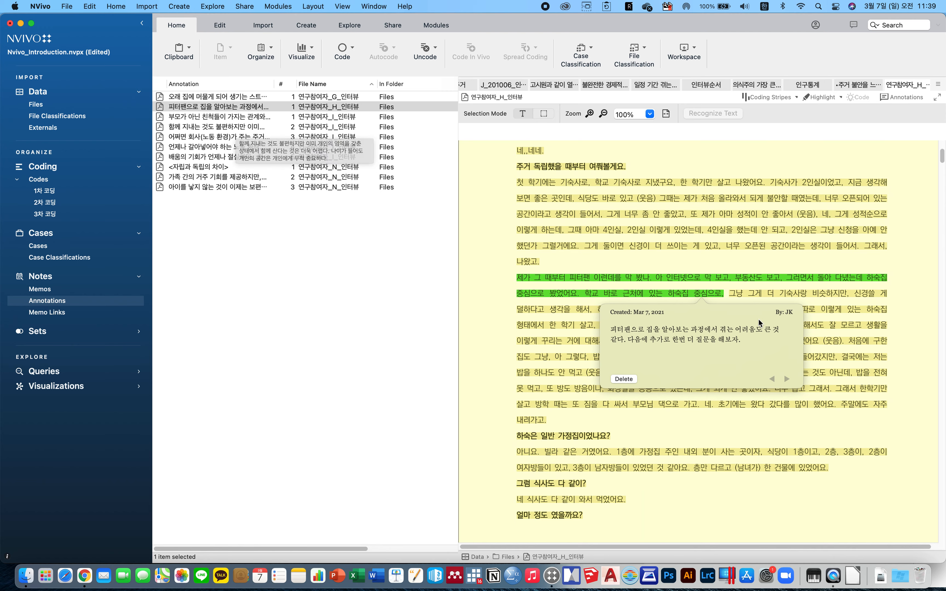
left_click(750, 433)
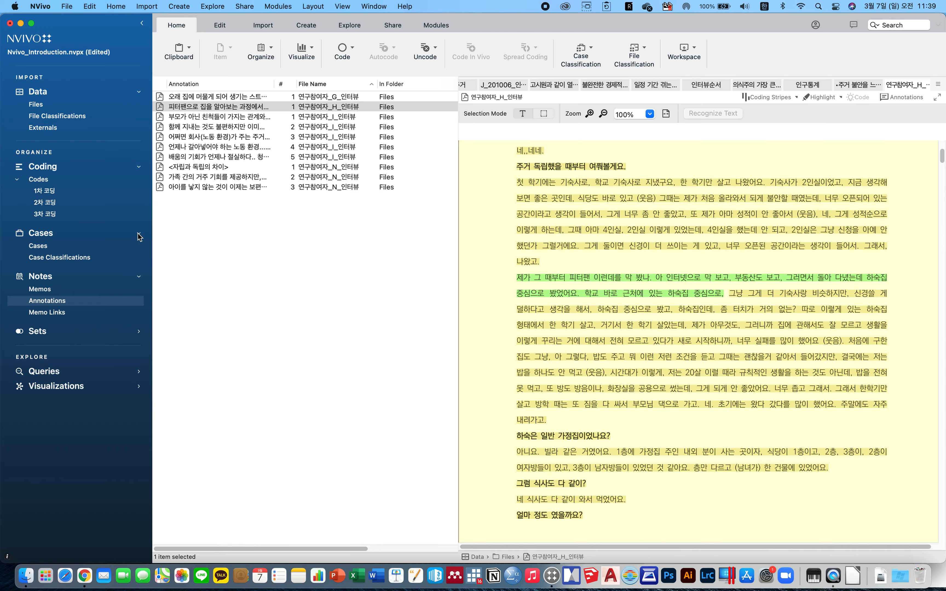
Open the 1차 코딩 codes and close the 연구참여자_H_인터뷰 document tab.
left_click(57, 191)
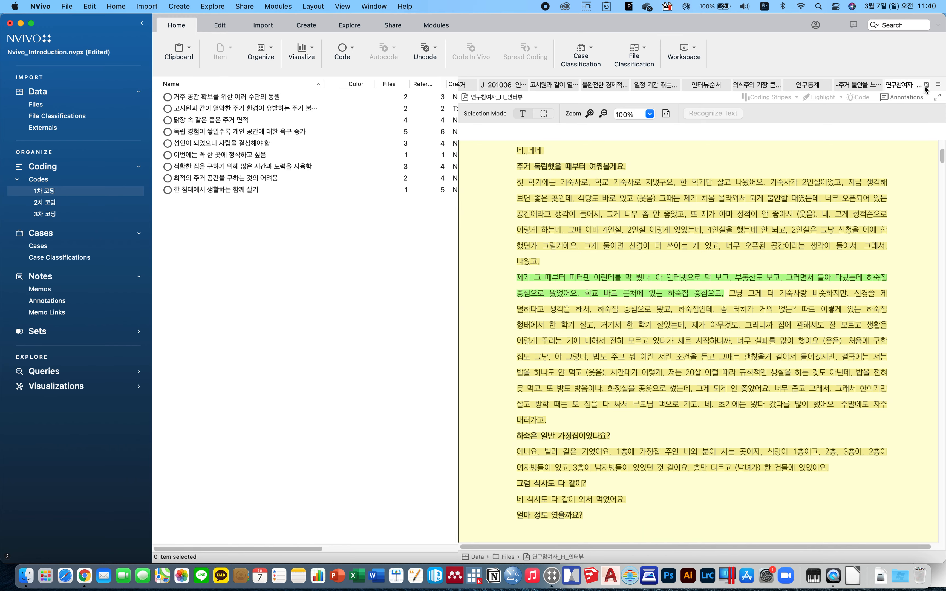
left_click(925, 90)
left_click(896, 85)
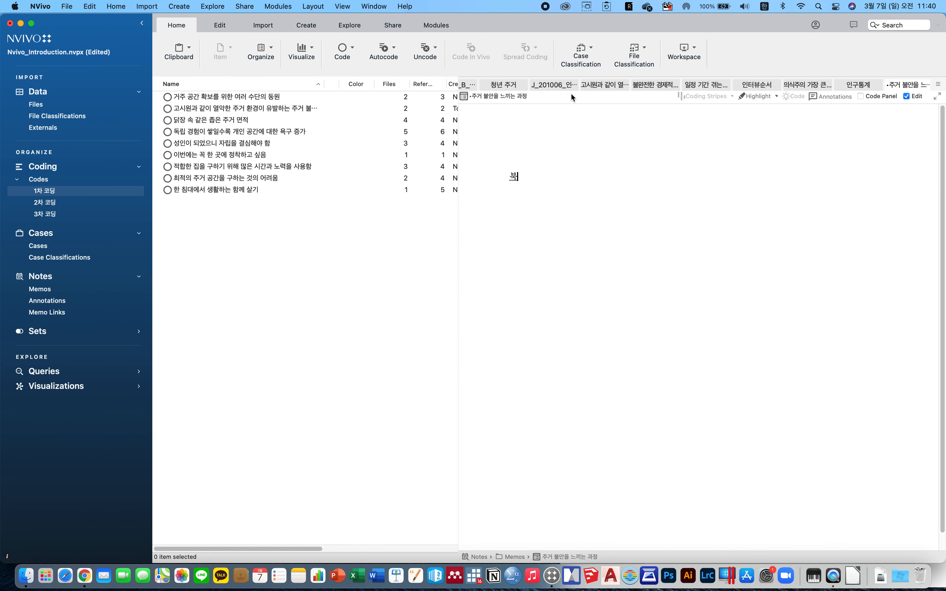
Browse the Queries folders: Query Criteria, Query Results and Coding Matrices.
left_click(50, 373)
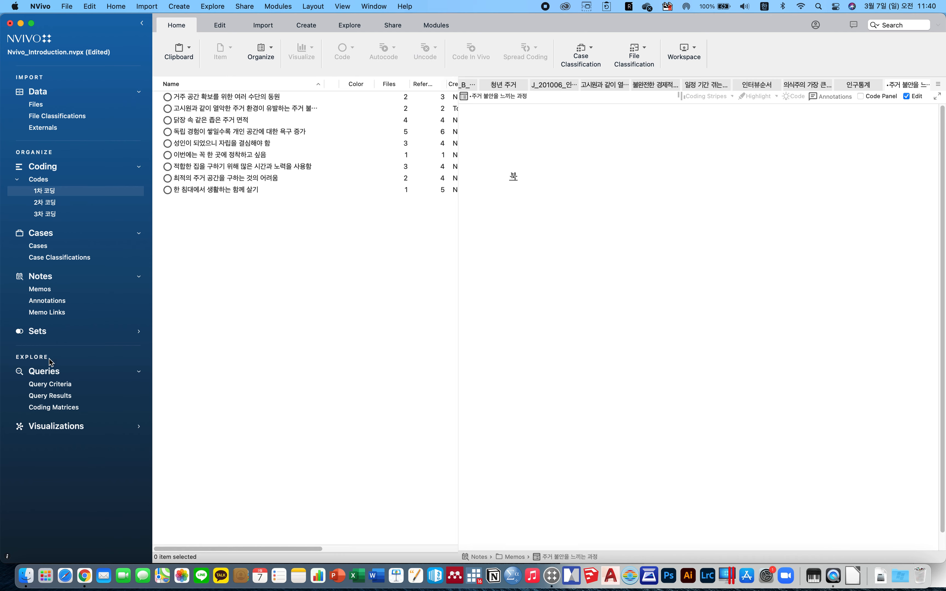
left_click(46, 104)
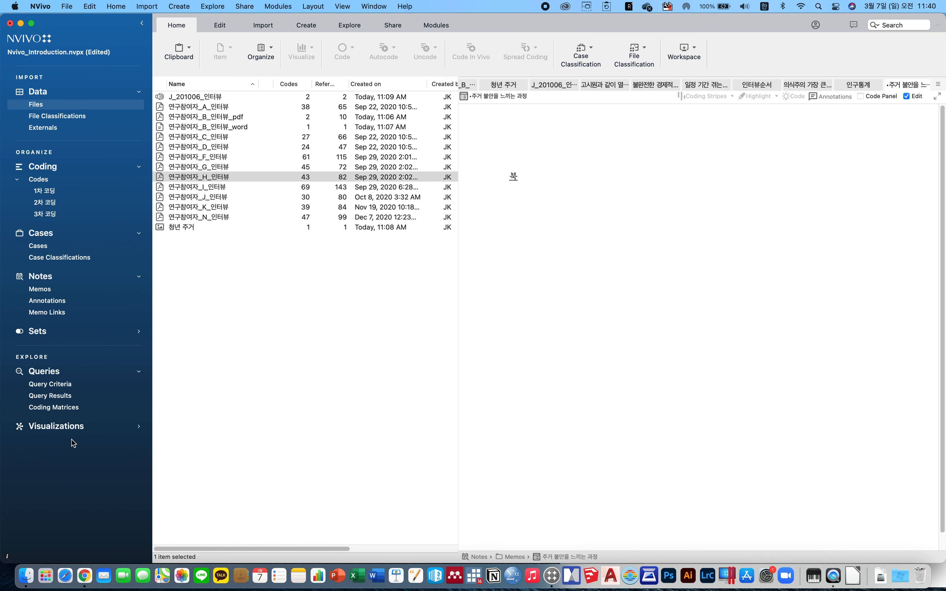
left_click(57, 385)
left_click(55, 396)
left_click(57, 407)
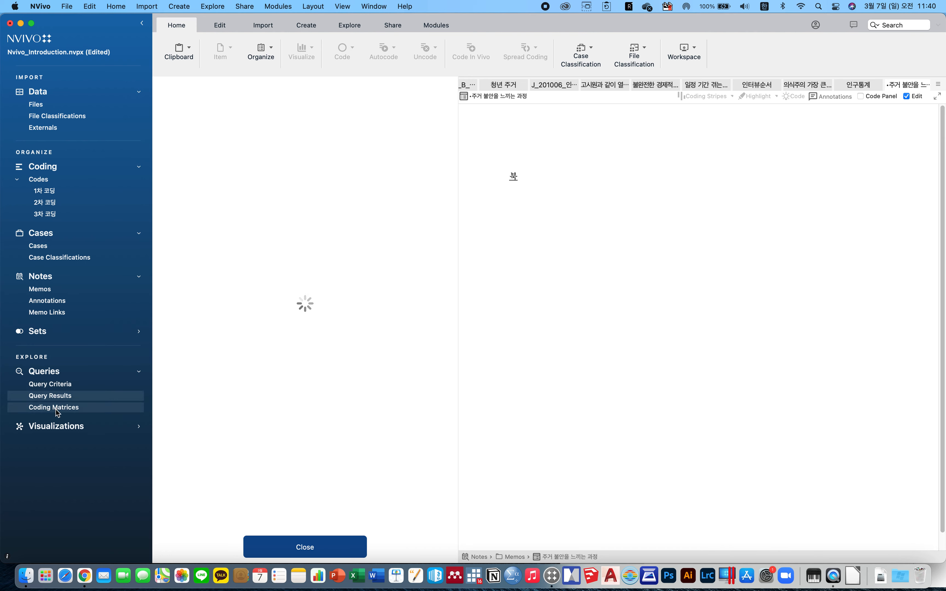
left_click(58, 386)
Run a Text Search query for 주거 across files and externals.
left_click(212, 6)
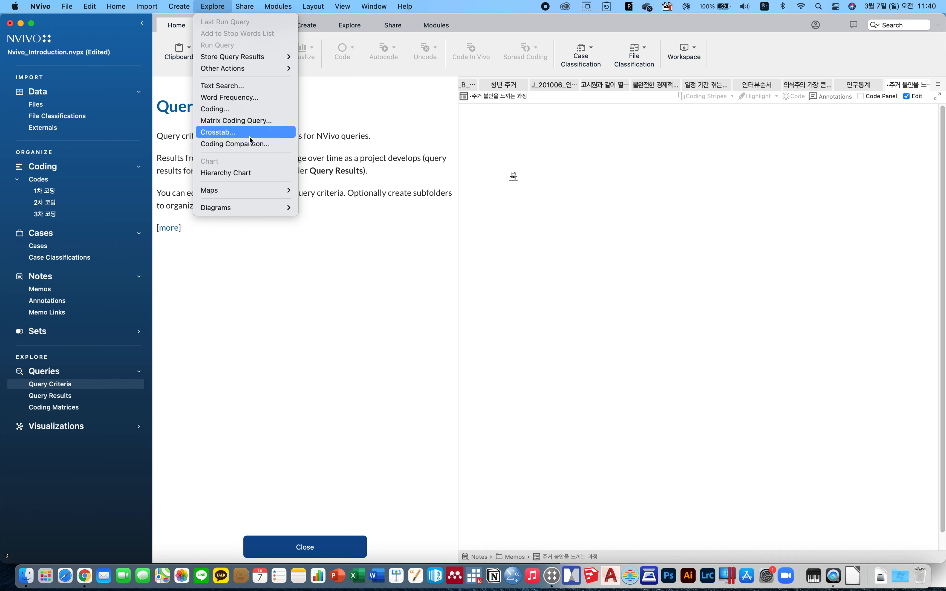
left_click(252, 87)
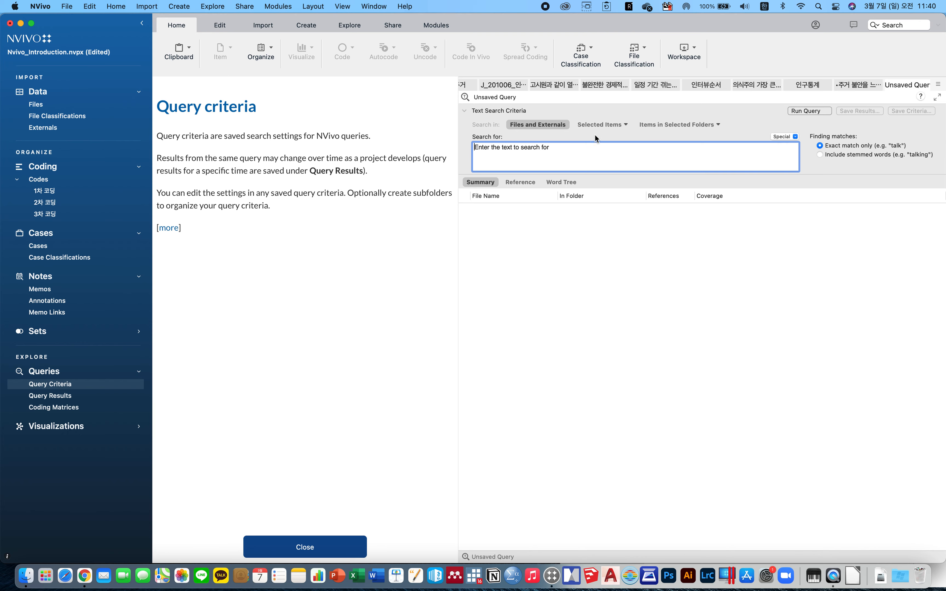
type("주거")
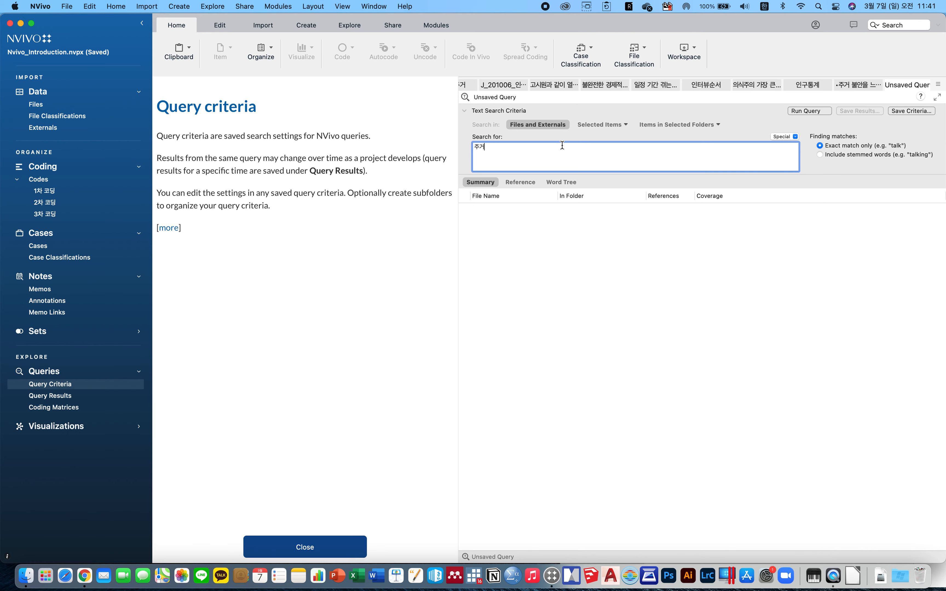
left_click(825, 110)
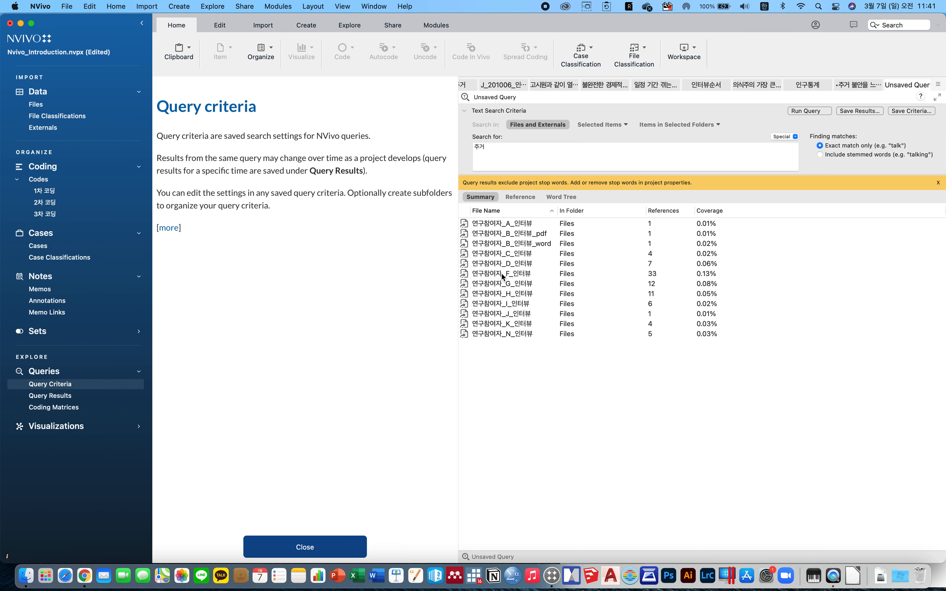
Run a Word Frequency query across files and externals with a minimum word length of 5.
left_click(182, 4)
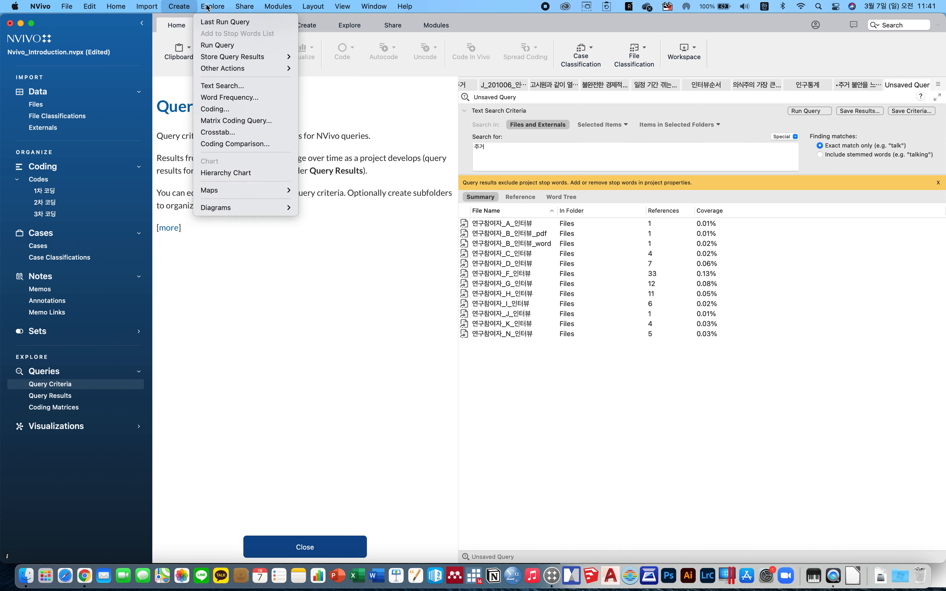
left_click(230, 97)
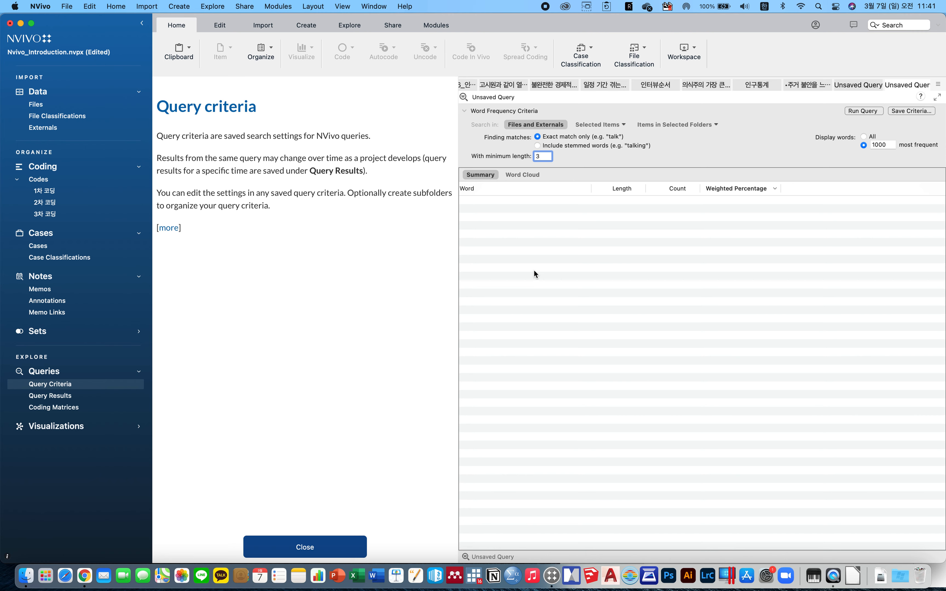
key("BackSpace")
type("5")
left_click(865, 111)
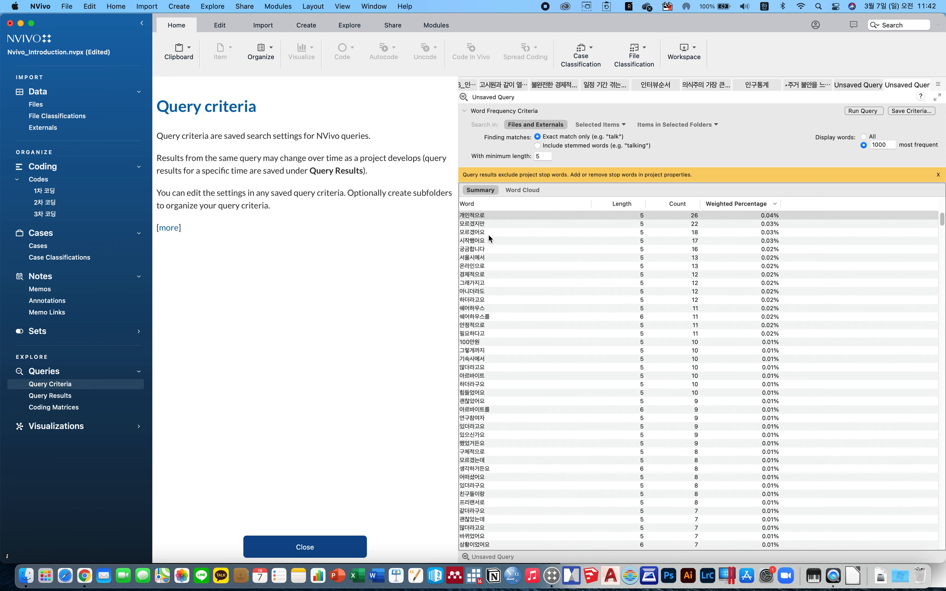
Browse the word frequency results list, then switch to the Word Cloud view.
left_click(487, 249)
left_click(499, 281)
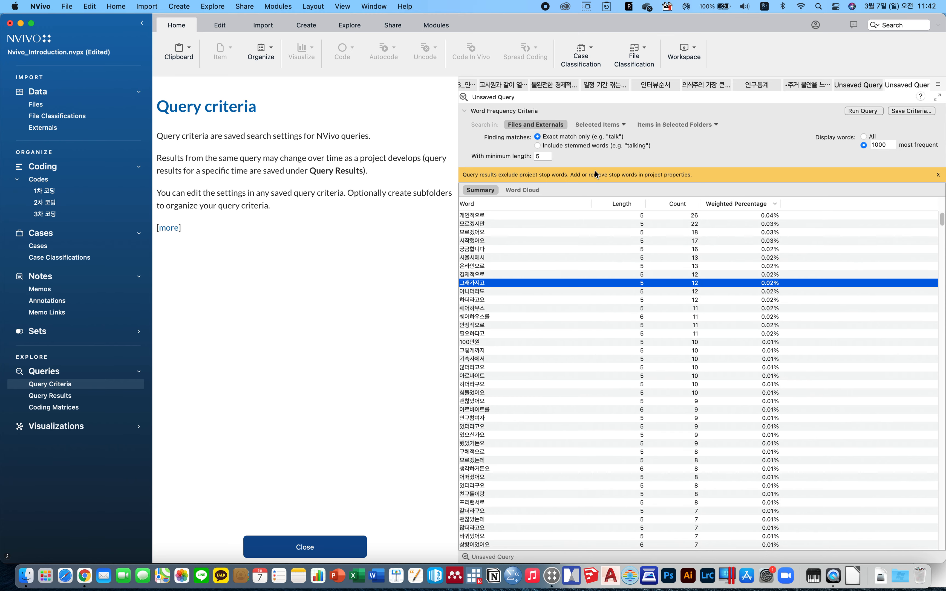
left_click(500, 240)
scroll(516, 314, "down", 12)
scroll(522, 314, "up", 12)
left_click(498, 298)
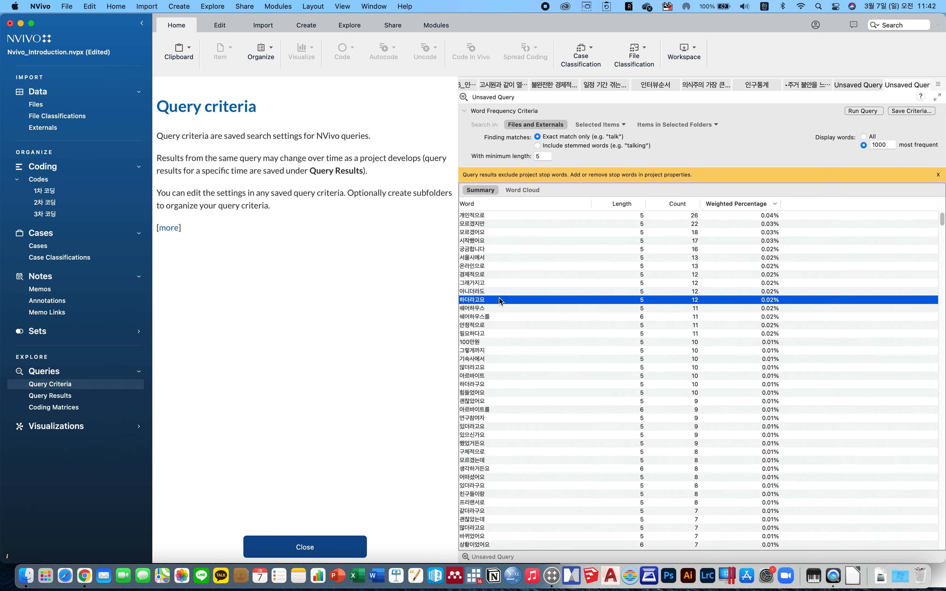
left_click(514, 316)
left_click(534, 190)
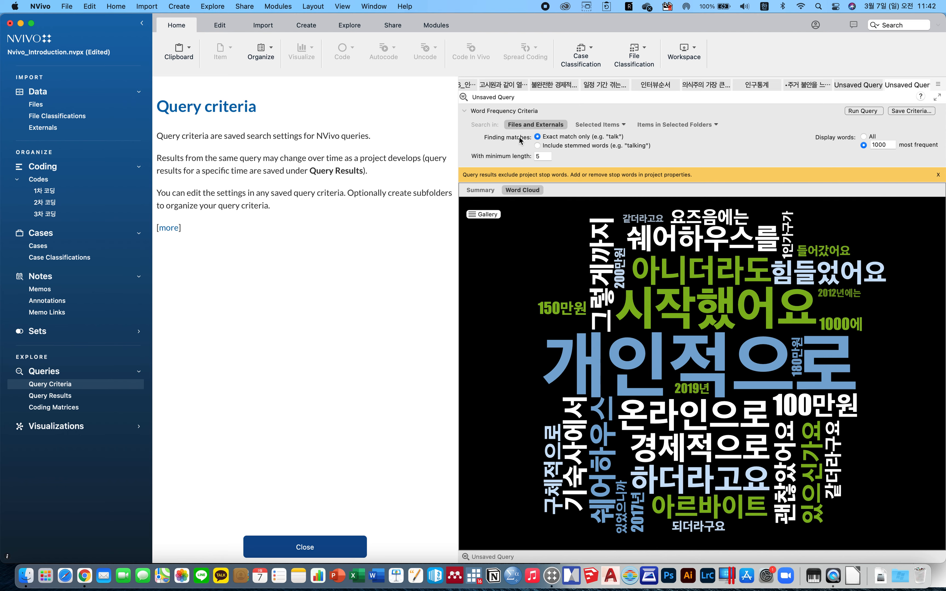
Start a Matrix Coding Query and add the 3차 코딩 subcodes under '집다운 집'의 부재 as its rows.
left_click(207, 6)
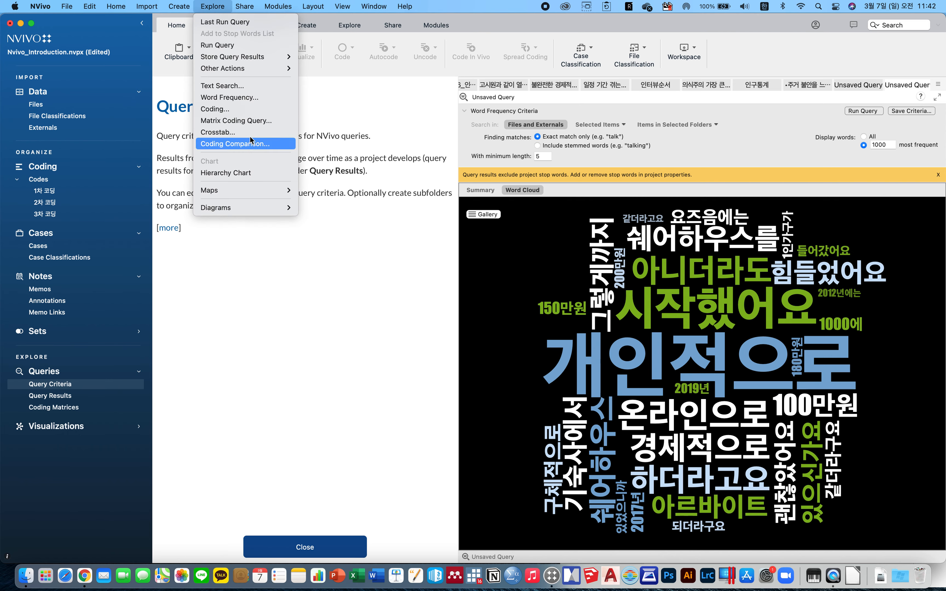
left_click(270, 123)
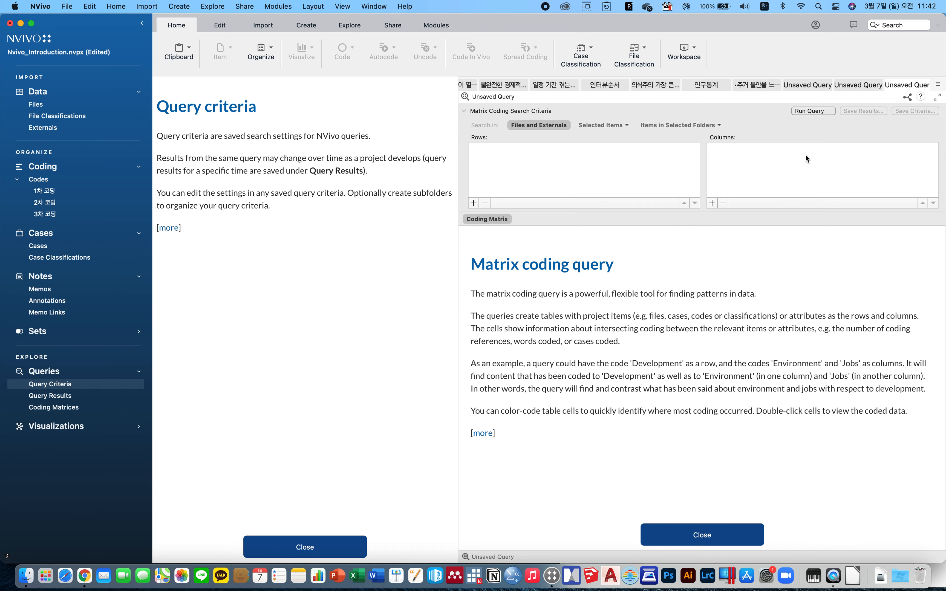
left_click(474, 203)
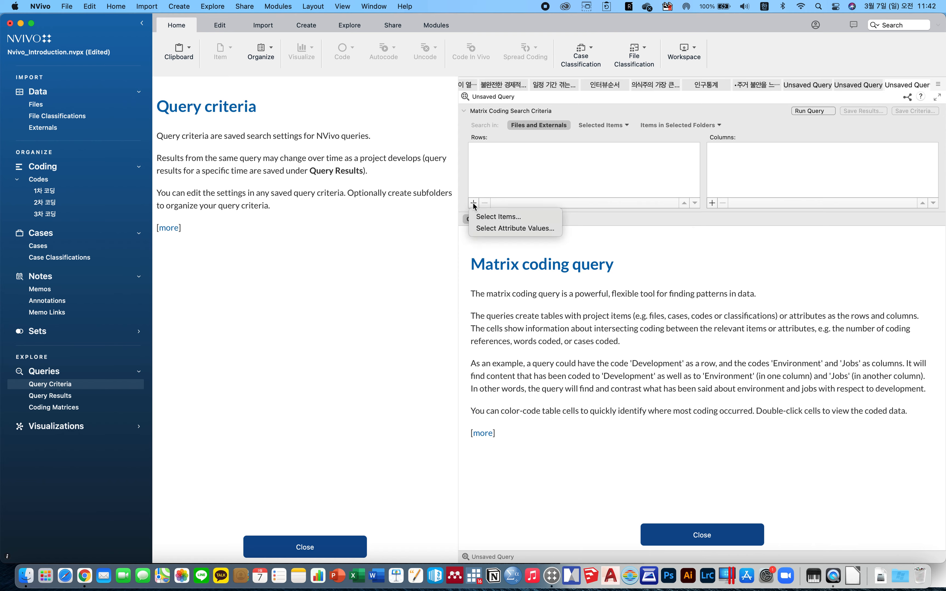
left_click(499, 217)
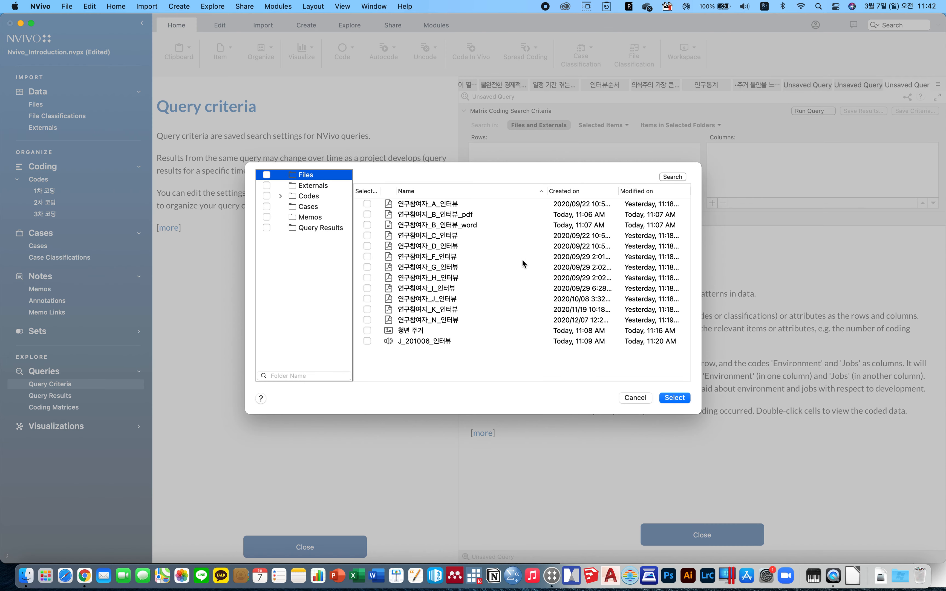
left_click(280, 197)
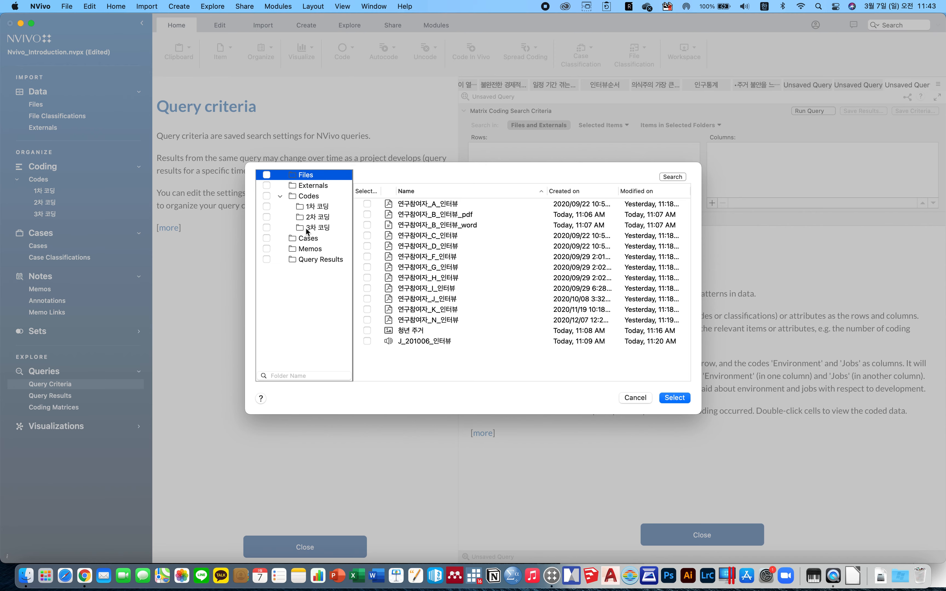
left_click(262, 218)
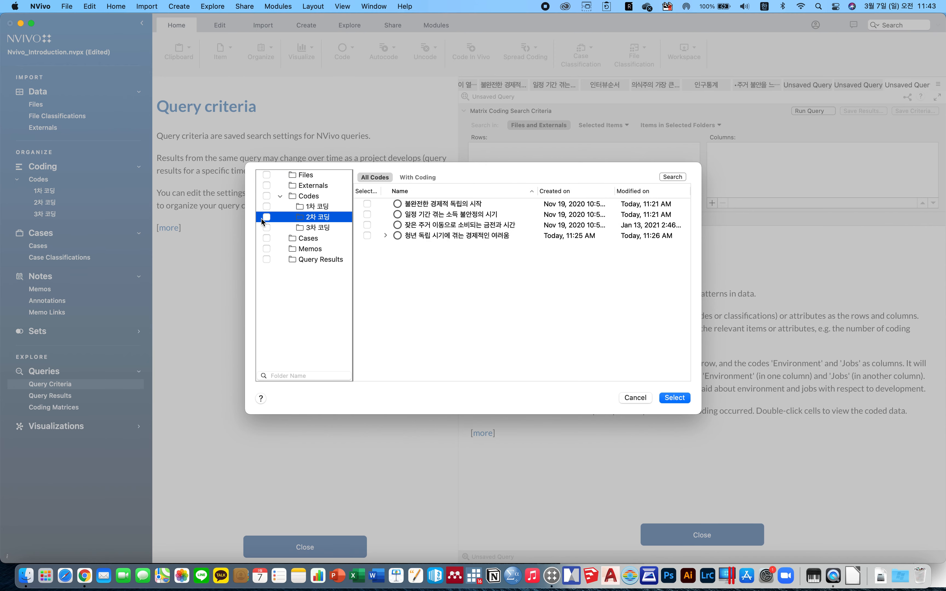
left_click(385, 236)
left_click(283, 228)
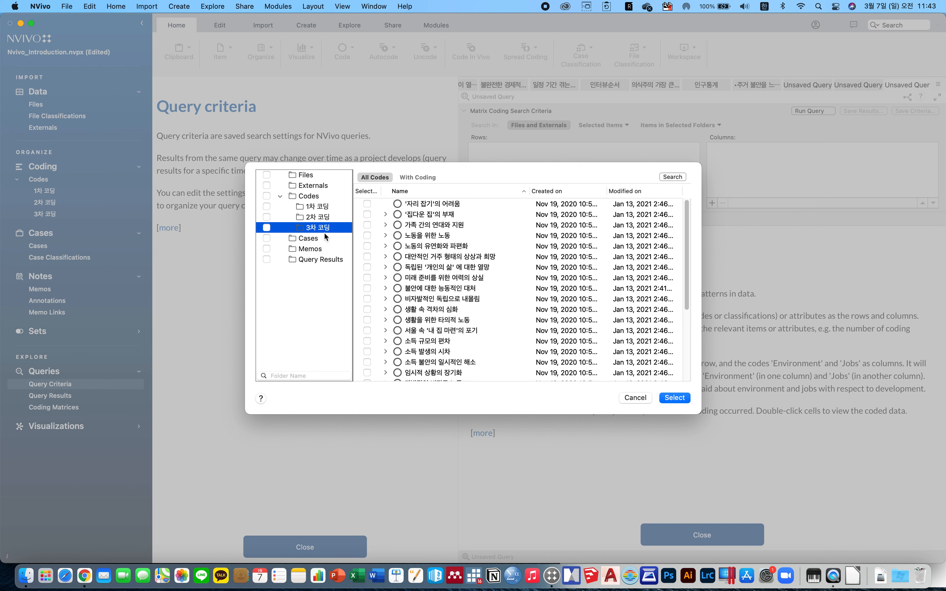
left_click(385, 215)
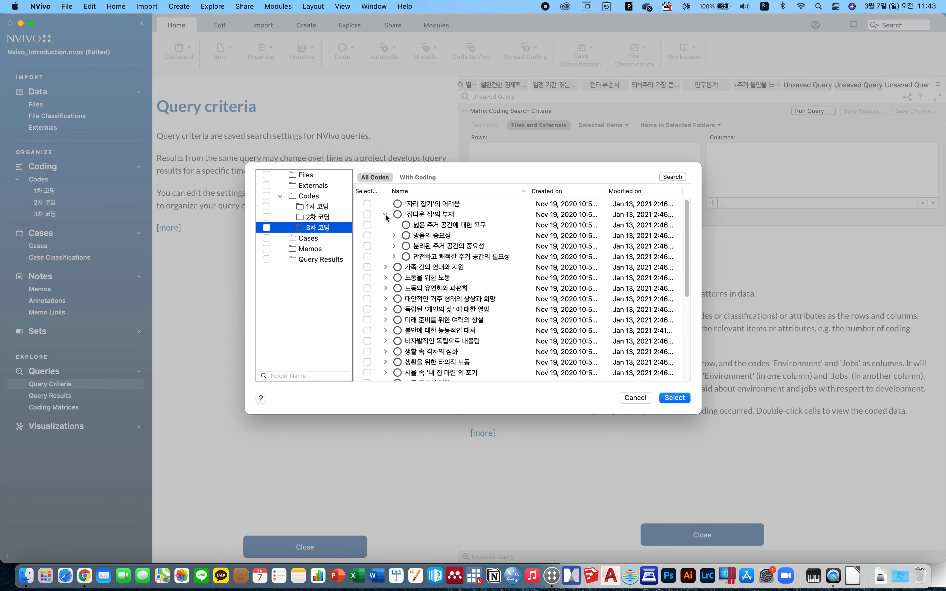
left_click(394, 236)
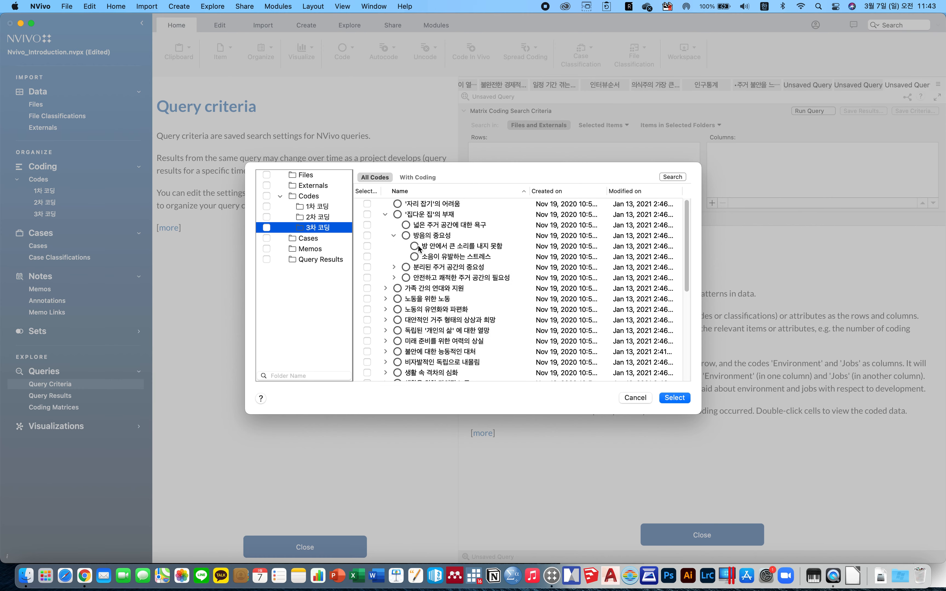
left_click(367, 246)
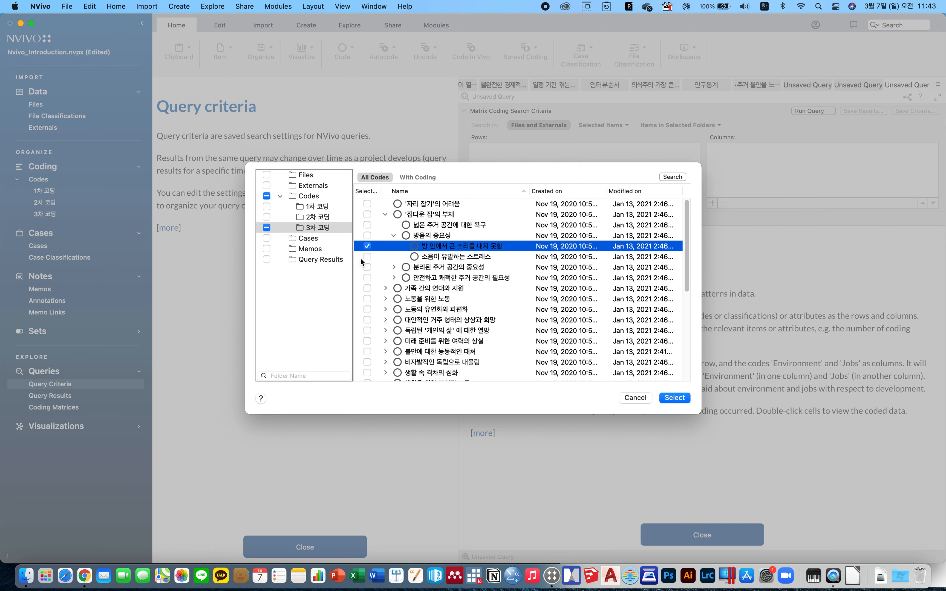
left_click(367, 256)
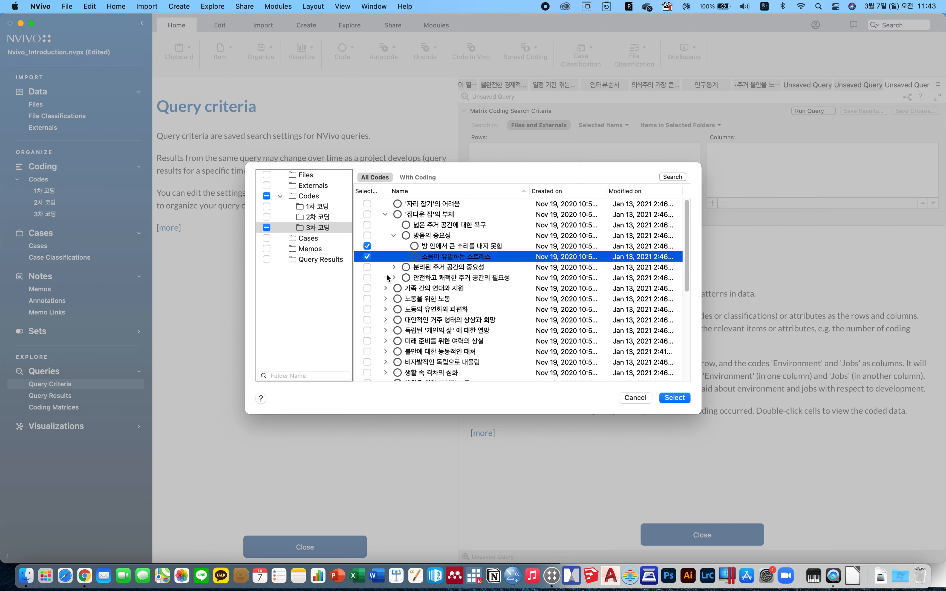
left_click(394, 267)
left_click(367, 278)
left_click(367, 288)
left_click(367, 299)
left_click(367, 309)
left_click(367, 320)
left_click(394, 330)
left_click(367, 341)
left_click(367, 352)
left_click(367, 362)
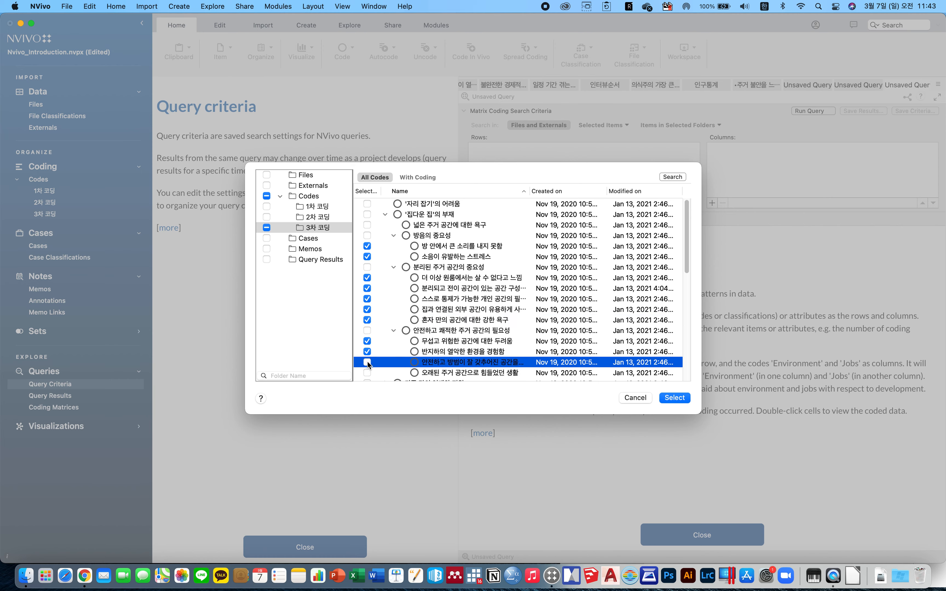
left_click(367, 373)
left_click(367, 362)
left_click(675, 398)
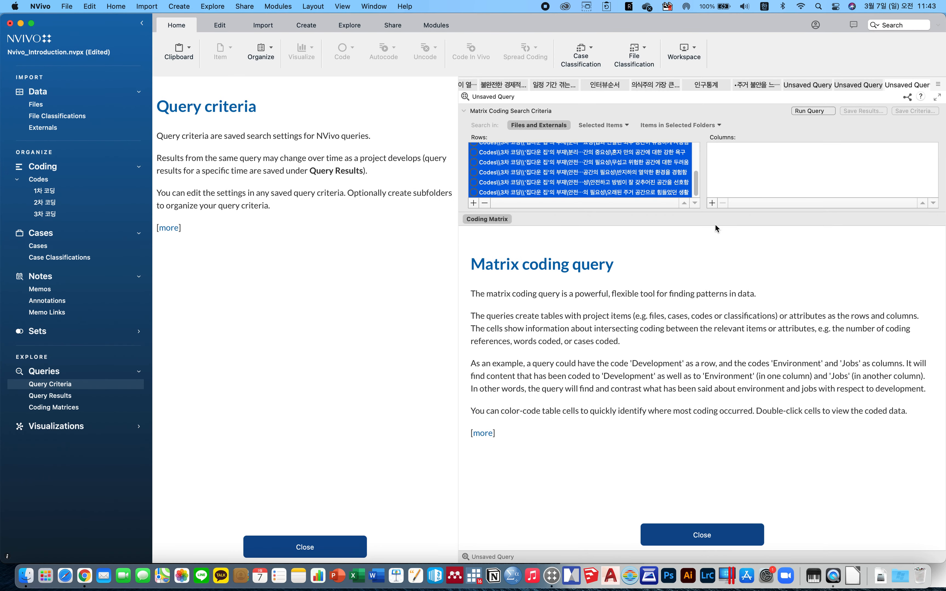
Add the 인구통계 attribute values 성별 남성, 여성 and 연령 20대, 30대 as the matrix columns.
left_click(713, 201)
left_click(742, 230)
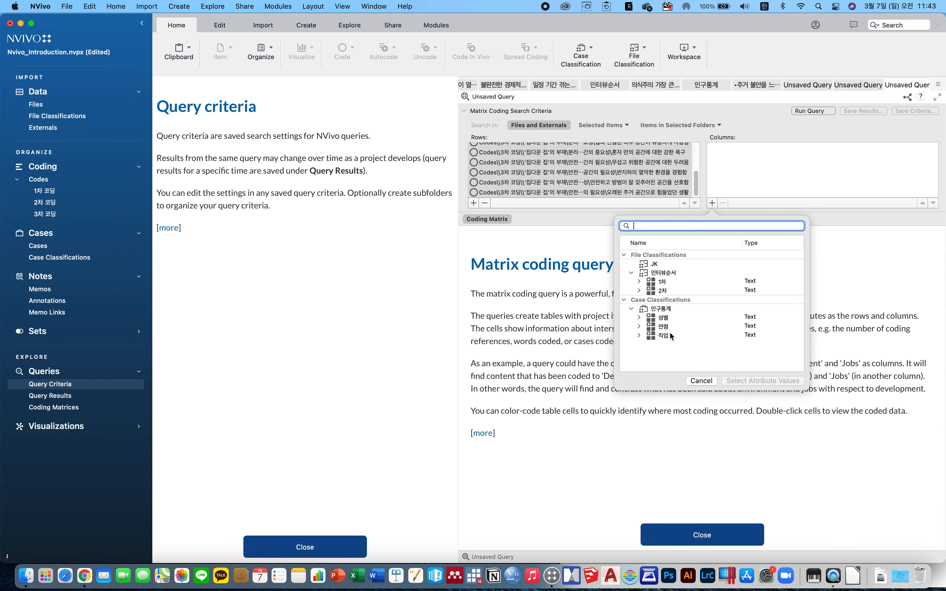
left_click(639, 317)
left_click(640, 316)
left_click(638, 316)
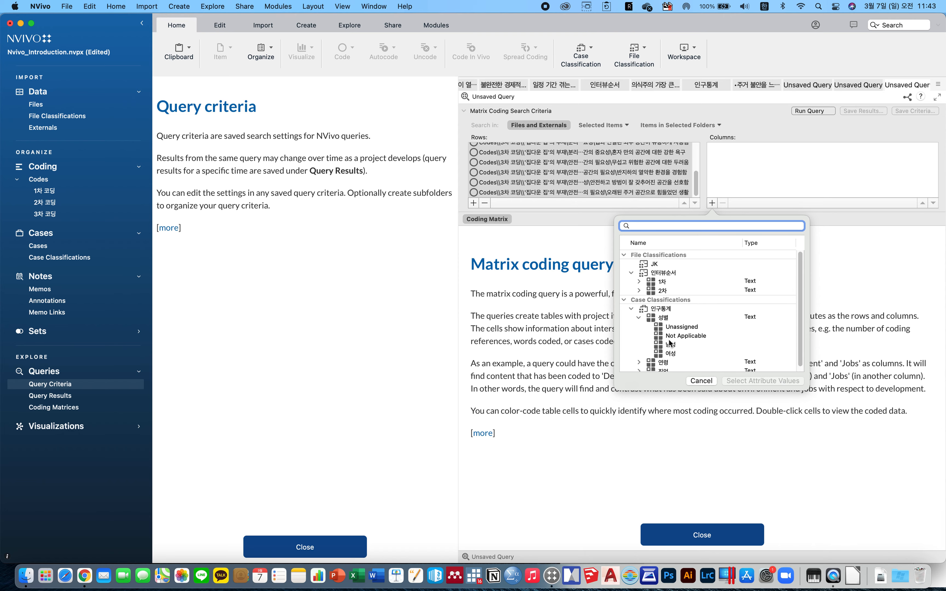
left_click(673, 353)
left_click(676, 345, "shift")
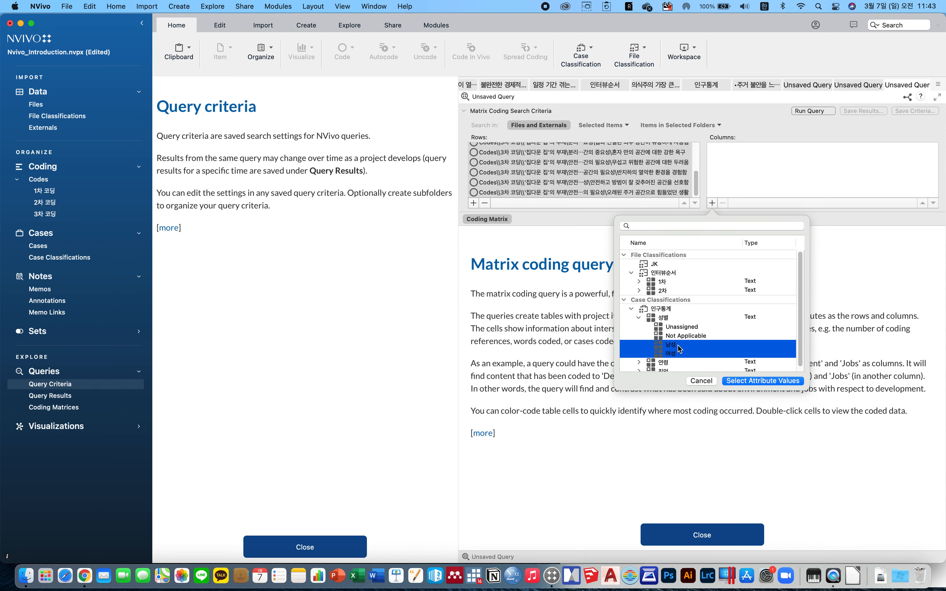
scroll(674, 350, "down", 1)
left_click(639, 357)
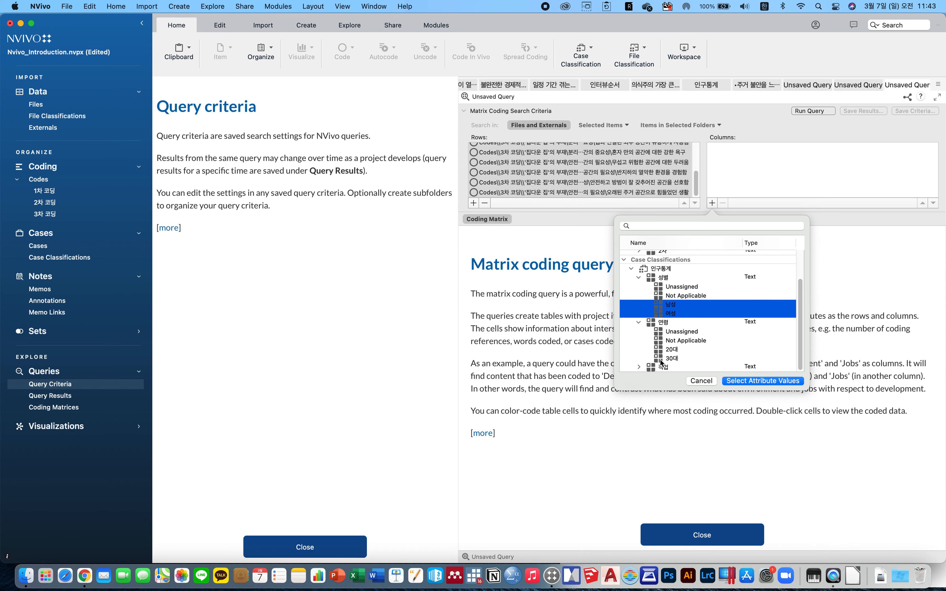
left_click(678, 358)
left_click(674, 350, "super")
left_click(676, 313, "super")
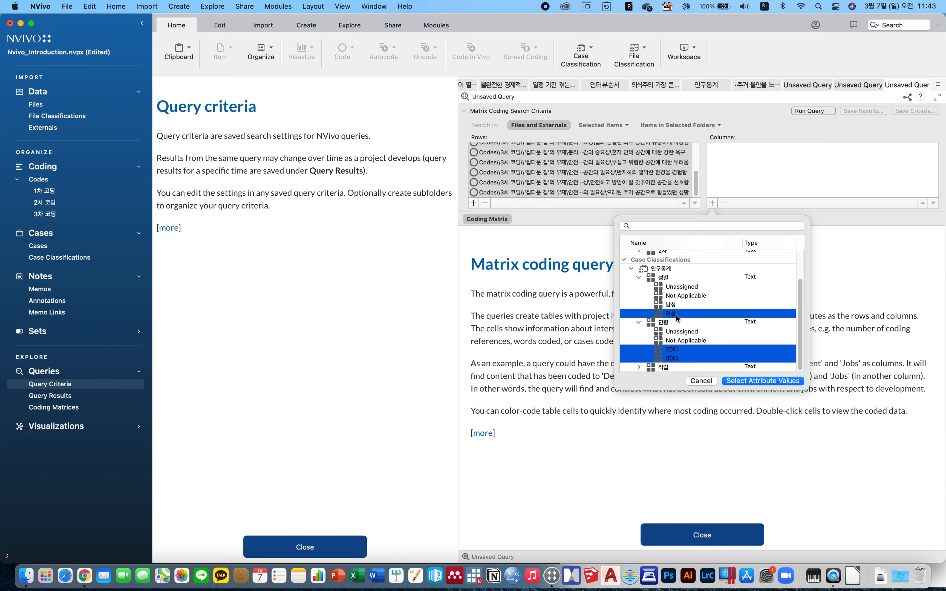
left_click(676, 304, "super")
left_click(762, 383)
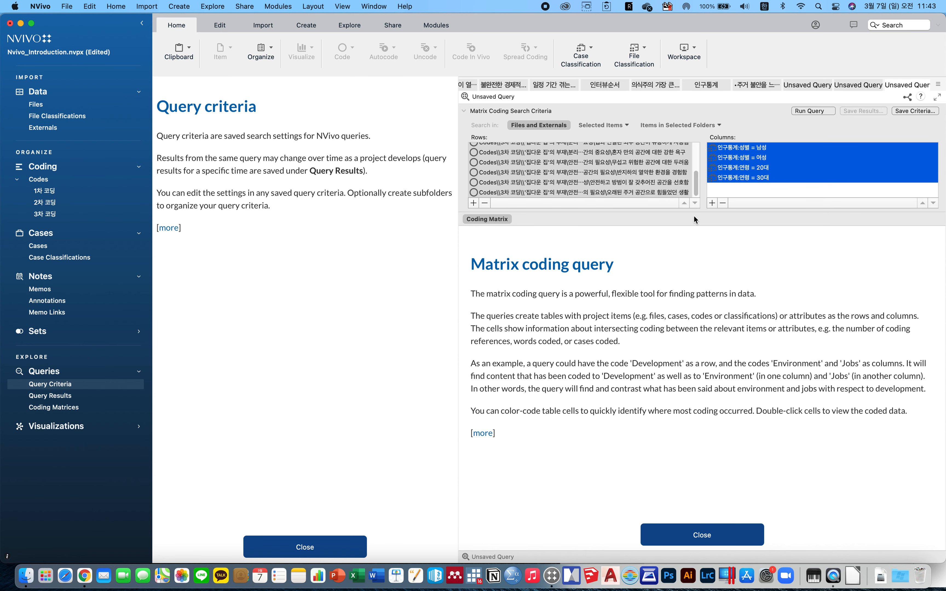
Run the matrix coding query and widen the row names column of the result table.
left_click(806, 110)
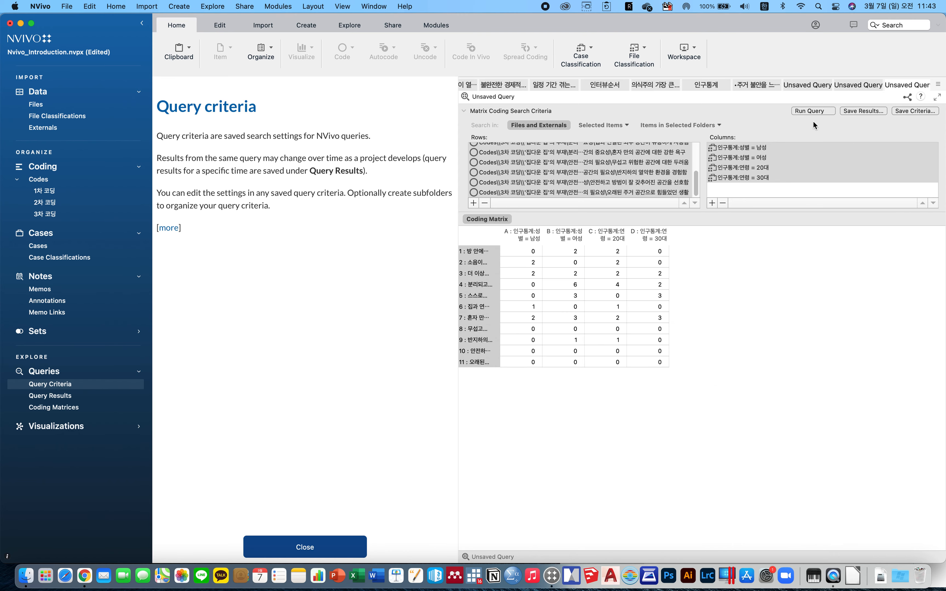
left_click_drag(502, 234, 667, 241)
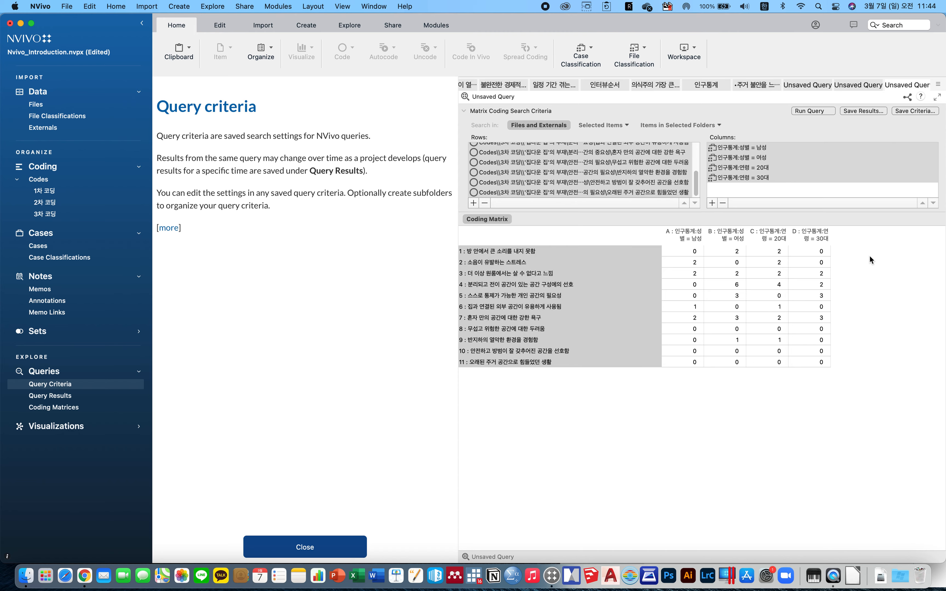
left_click(212, 6)
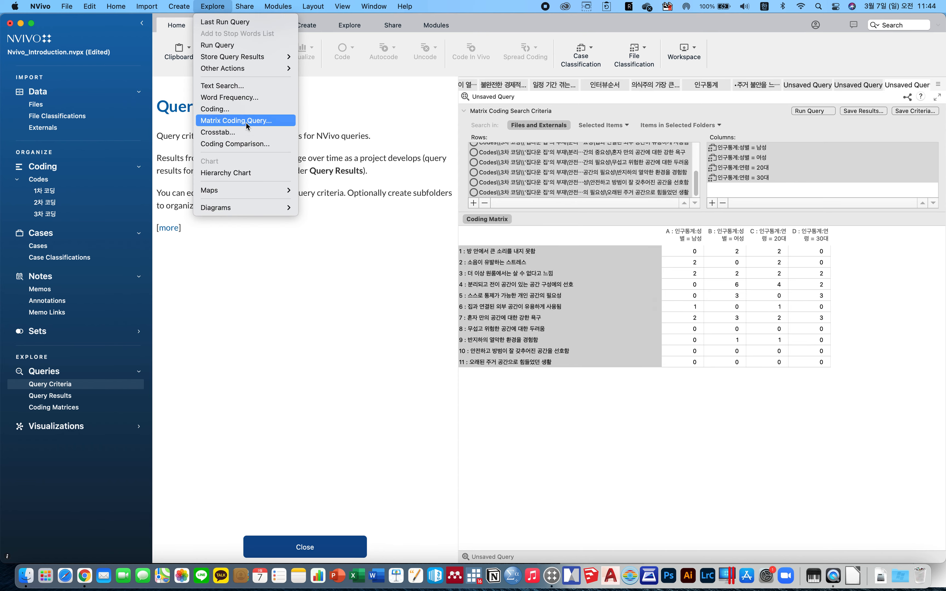
left_click(663, 420)
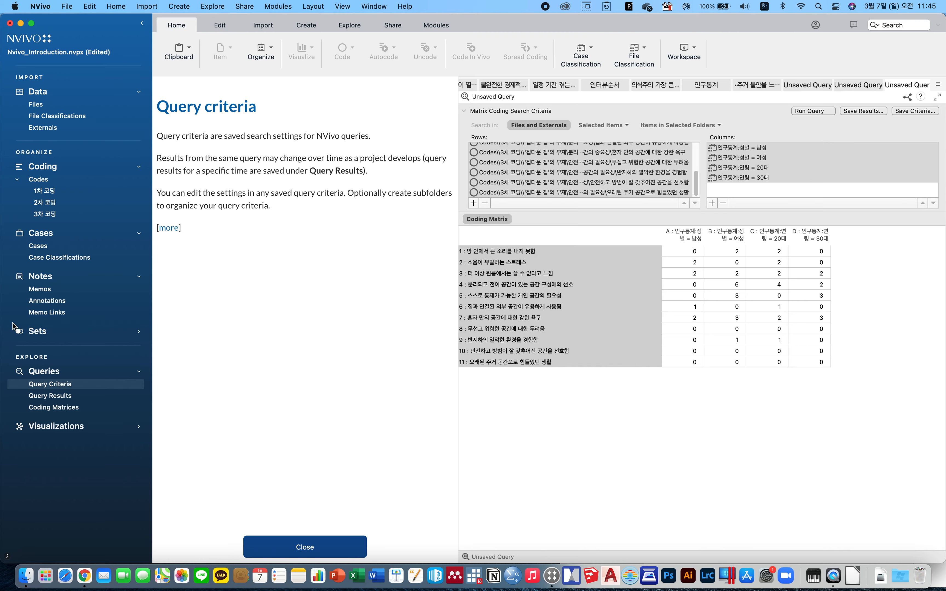
Create a hierarchy chart comparing codes by number of coding references and save the project.
left_click(267, 7)
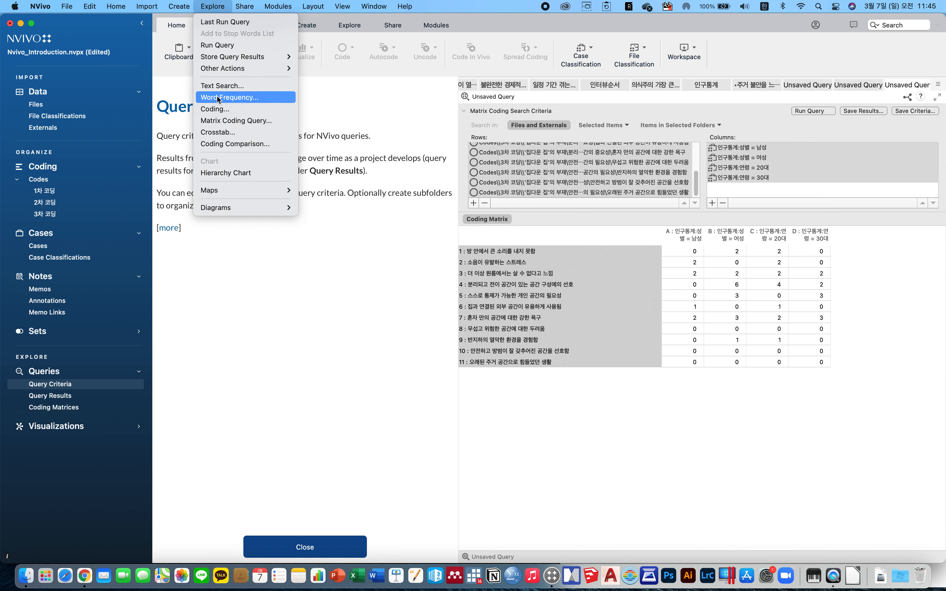
left_click(244, 174)
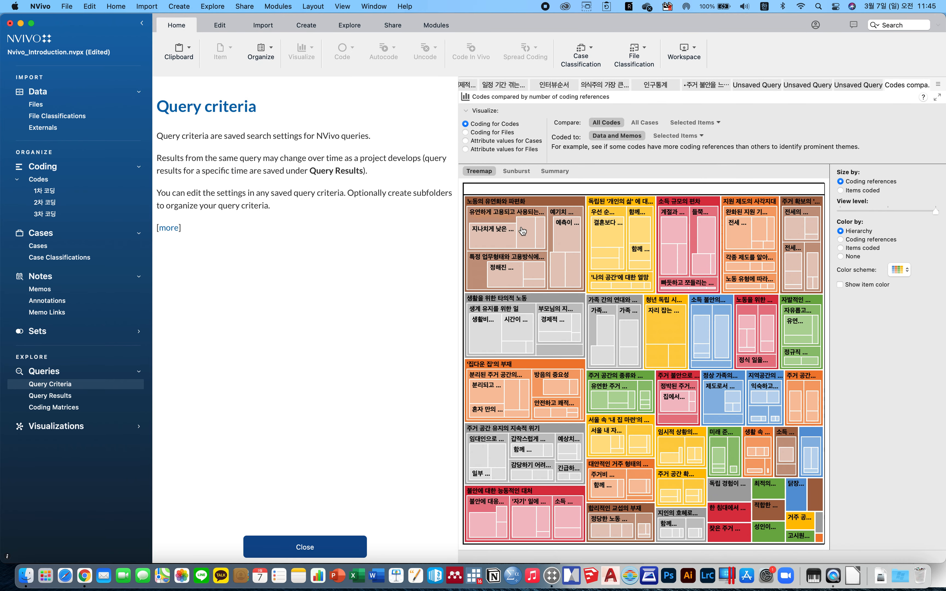
mouse_move(509, 228)
mouse_move(598, 256)
mouse_move(503, 304)
mouse_move(662, 328)
key("super+s")
Drill into the 예기치 못한 실직과 소득 변화의 지속적 위기 area of the treemap.
mouse_move(622, 369)
mouse_move(818, 520)
mouse_move(504, 262)
mouse_move(552, 227)
left_click(551, 215)
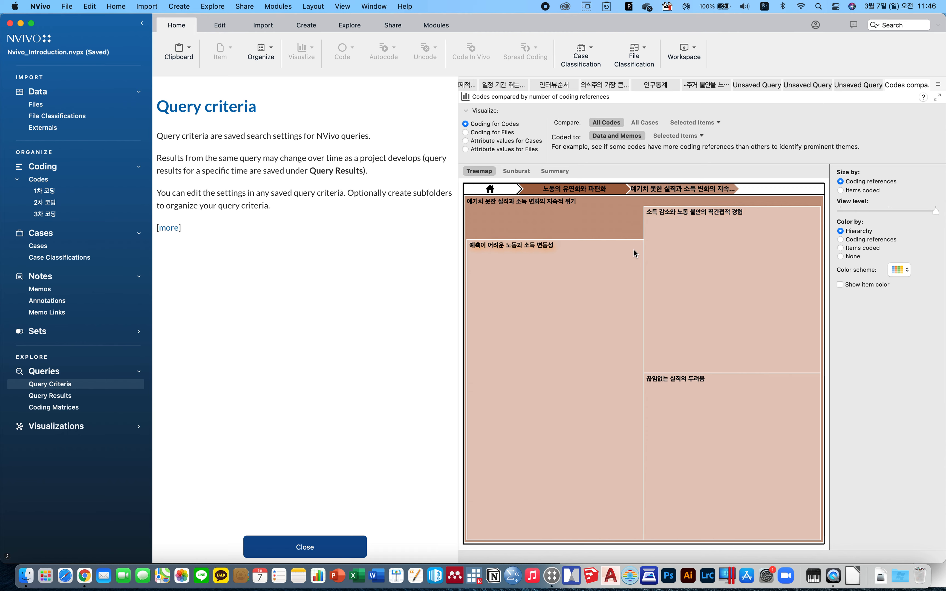
Expand the Visualizations group in the navigation to reveal Maps.
mouse_move(598, 281)
left_click(231, 8)
mouse_move(212, 6)
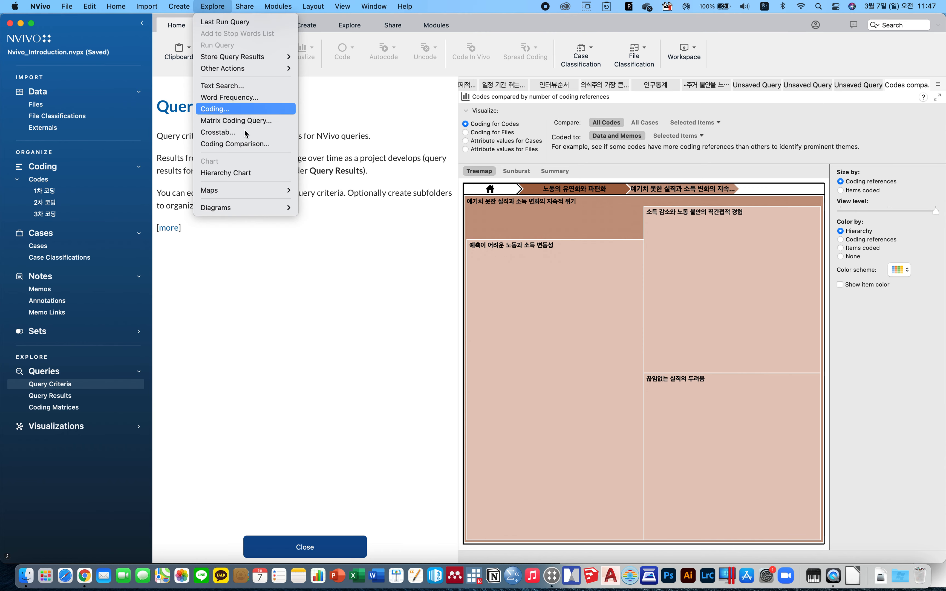
mouse_move(250, 193)
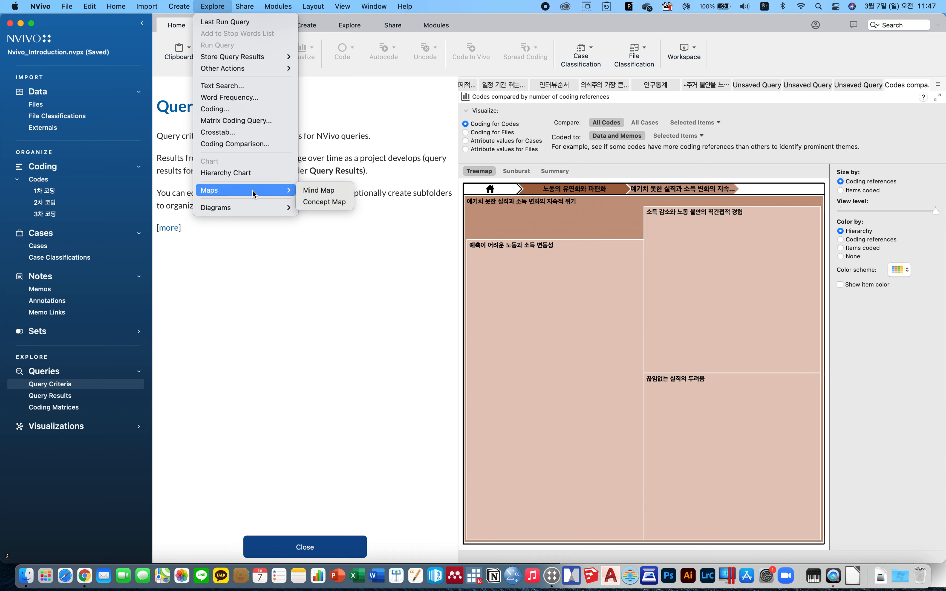
left_click(251, 251)
left_click(67, 426)
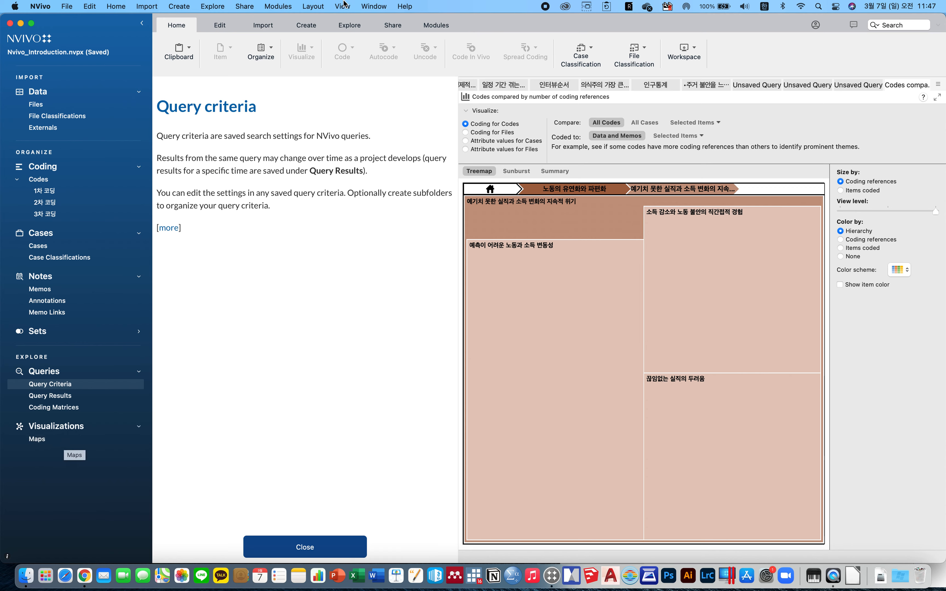
Create a new concept map named 패러다임 모형의 전조작업.
left_click(212, 7)
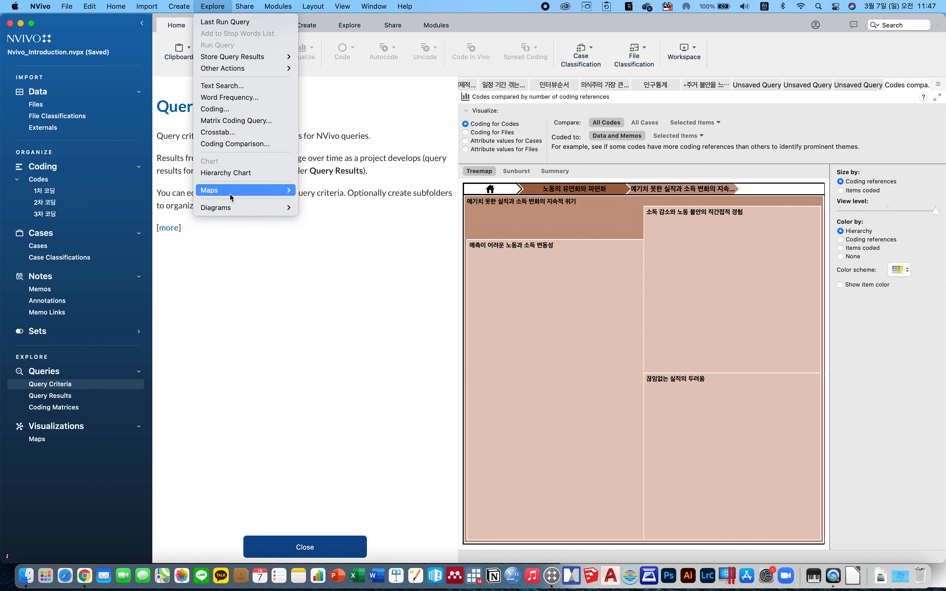
mouse_move(232, 192)
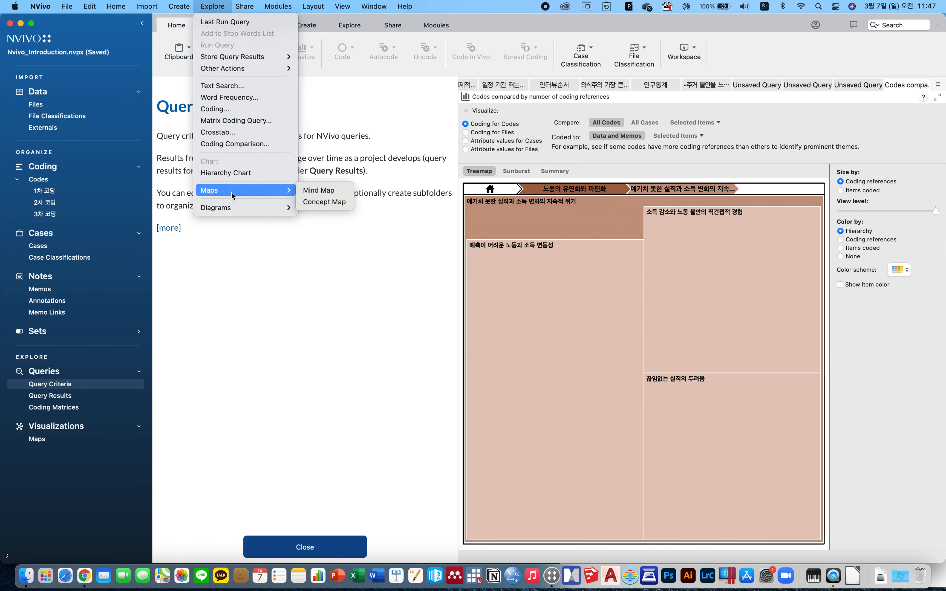
left_click(335, 203)
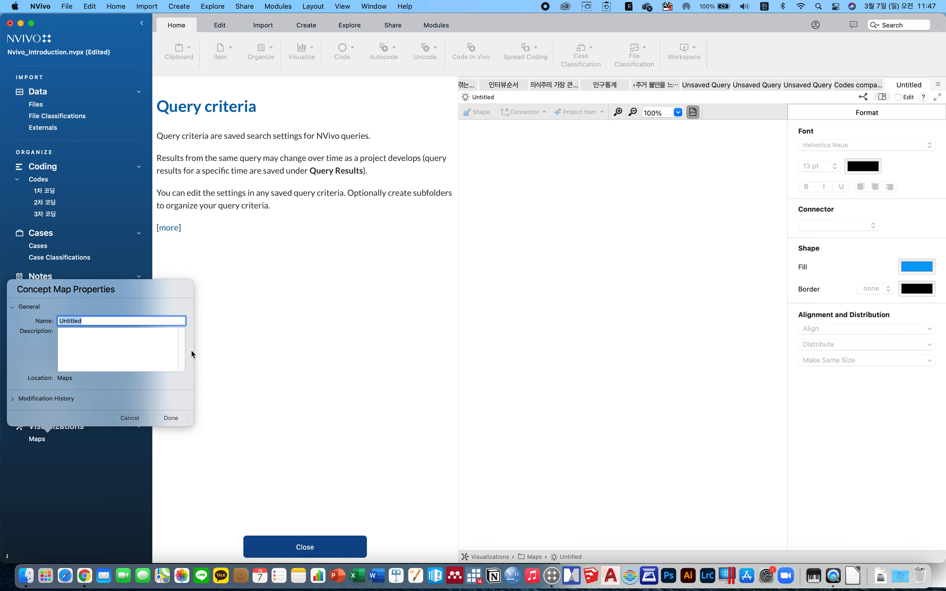
type("패러다임의")
key("BackSpace")
type("모형의 전조작업")
left_click(180, 418)
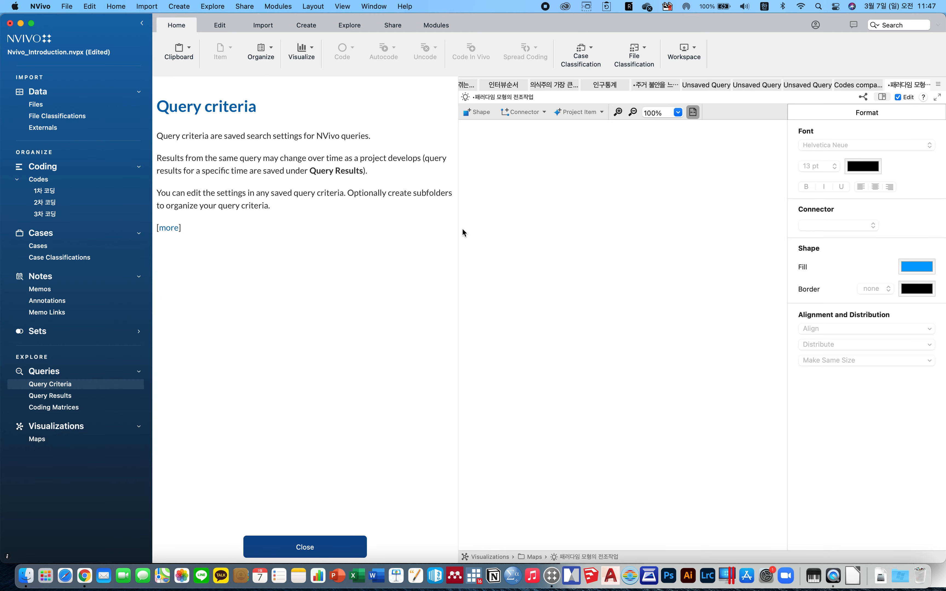
Add a square shape to the map, label it 주거불안의 발생 과정 and stretch it into a wide rectangle.
left_click_drag(457, 229, 233, 231)
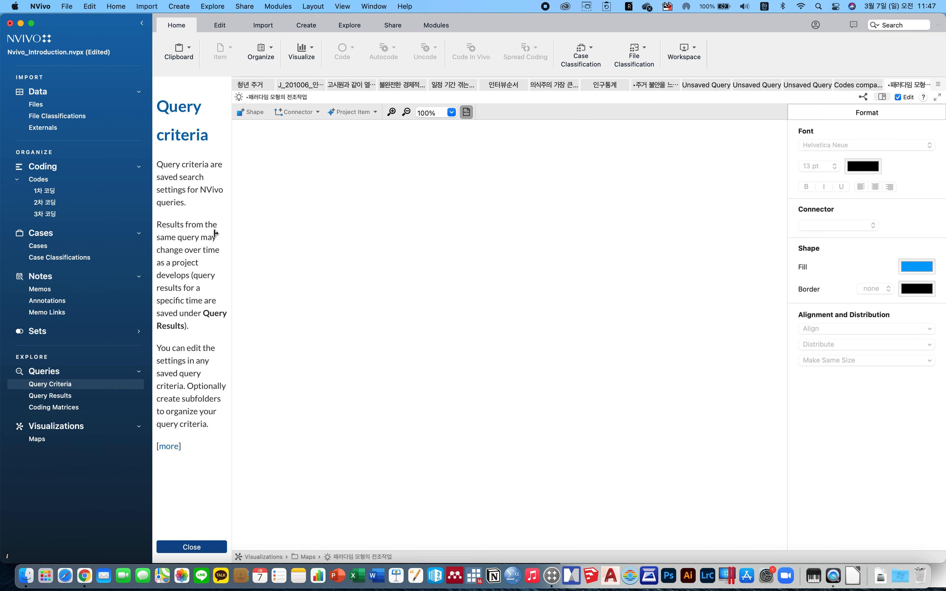
left_click(253, 113)
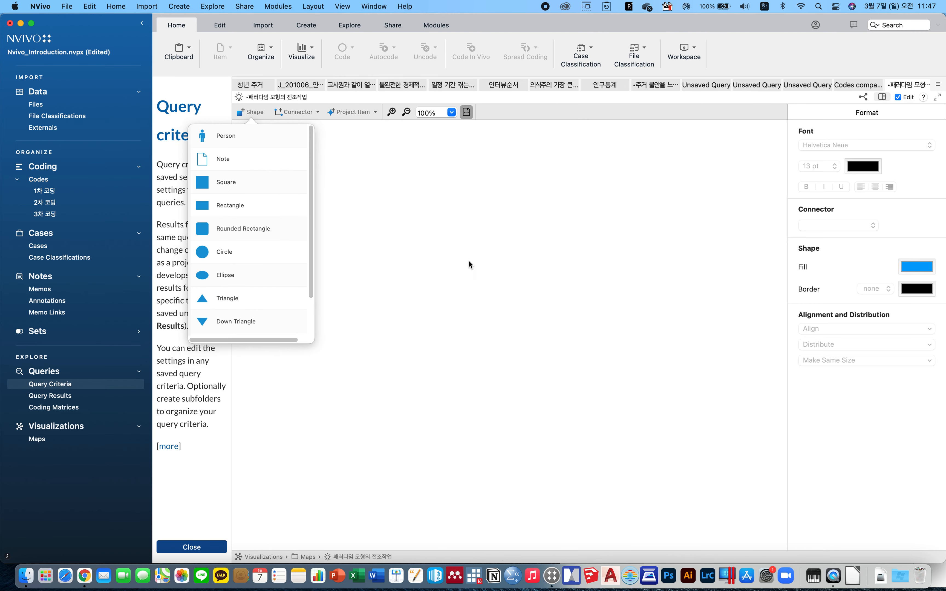
left_click(230, 183)
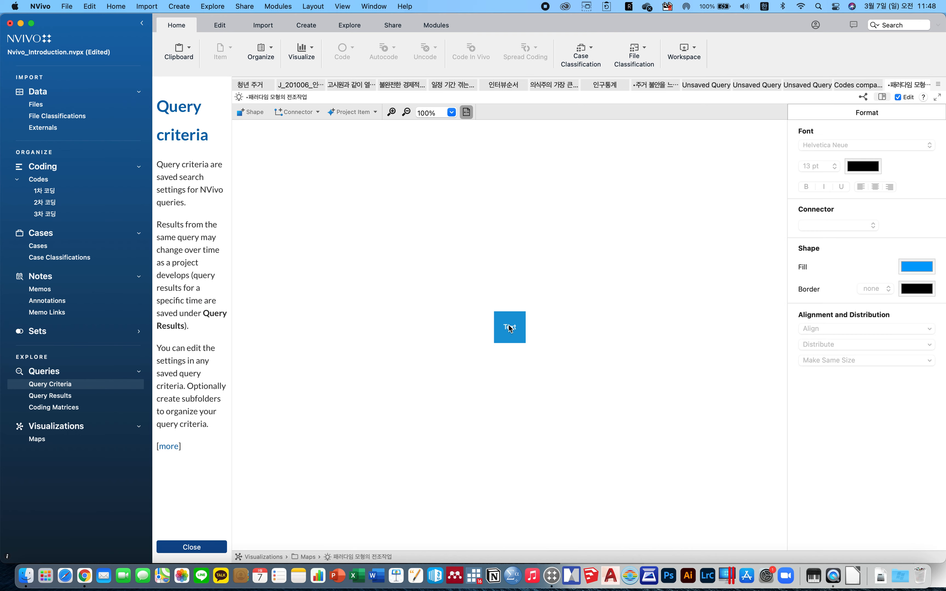
left_click(523, 338)
left_click(522, 338)
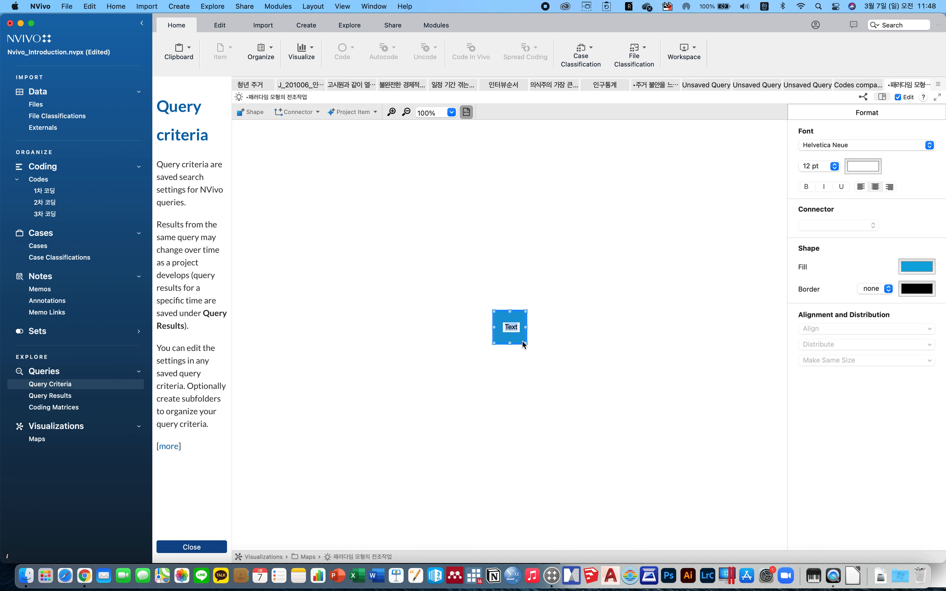
key("BackSpace")
type("주거불안의 발생 과정")
key("Return")
left_click_drag(526, 328, 496, 269)
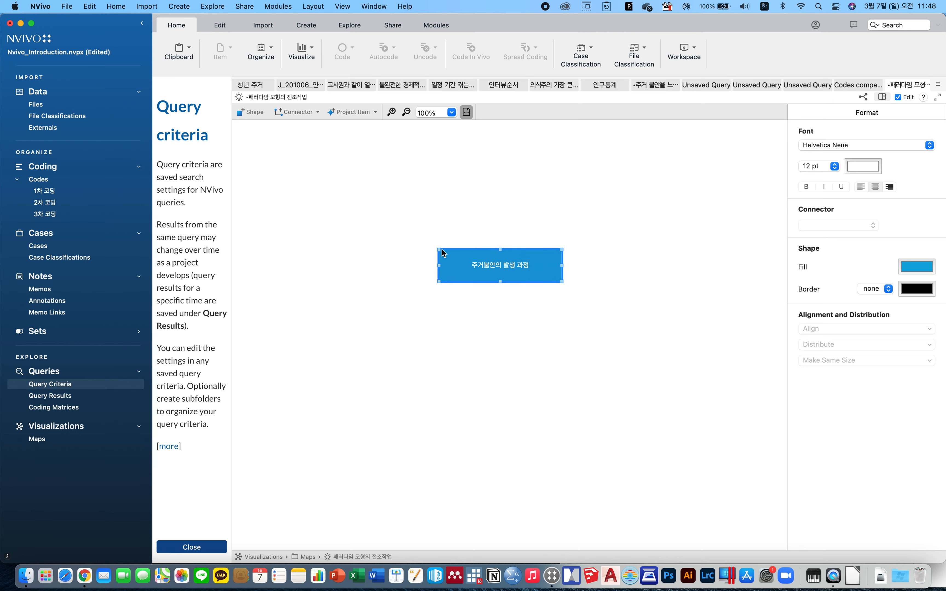
left_click(262, 114)
scroll(235, 274, "down", 2)
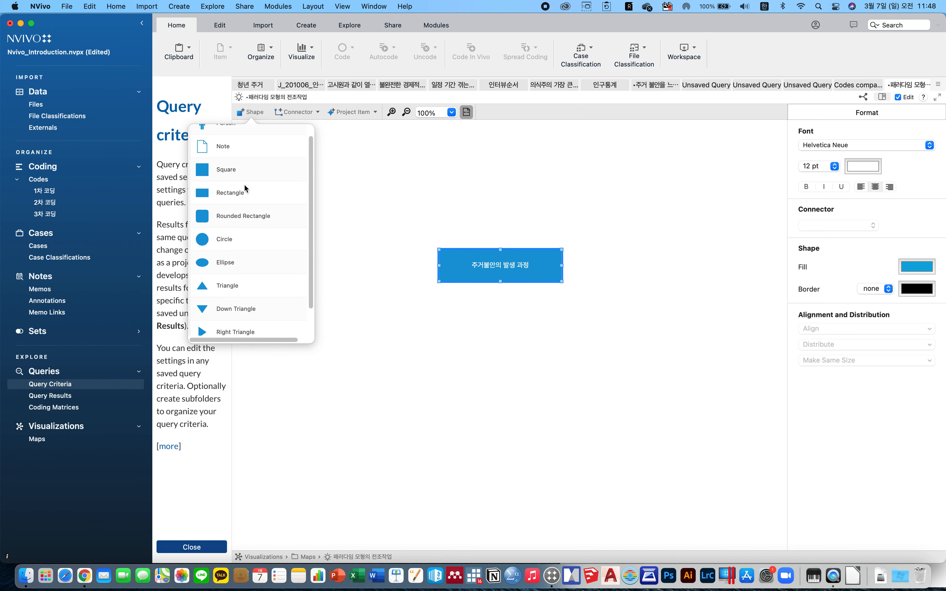
left_click(619, 326)
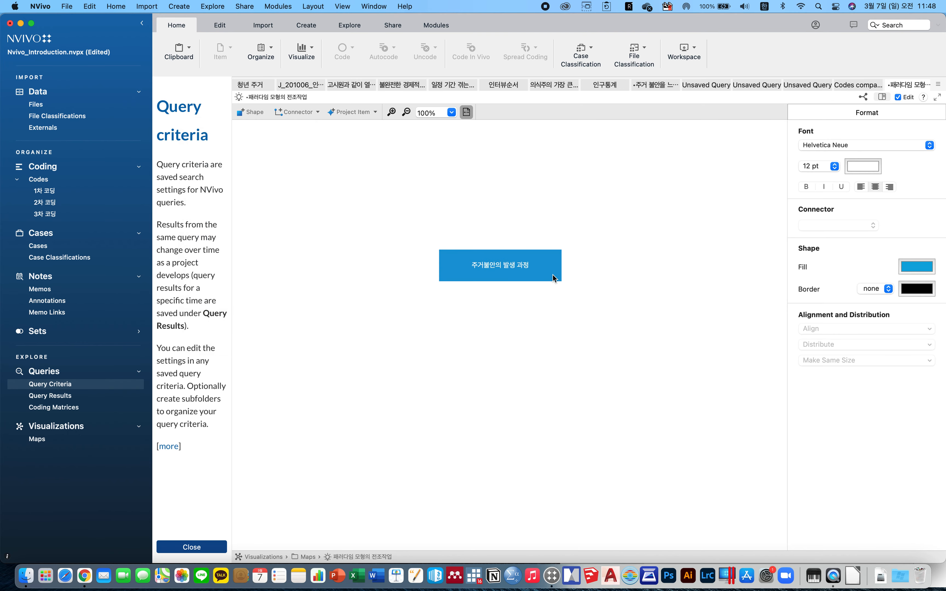
left_click(534, 352)
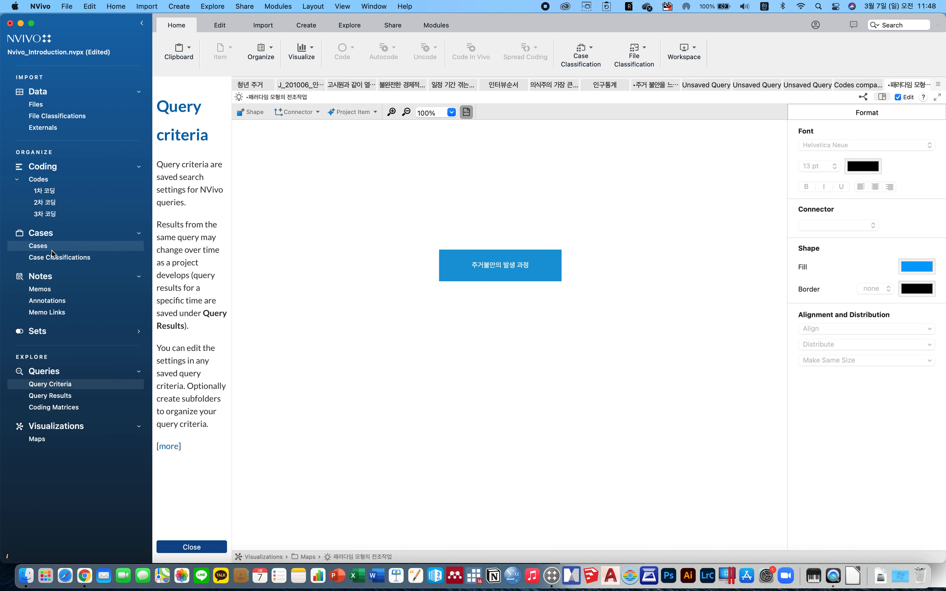
left_click(254, 113)
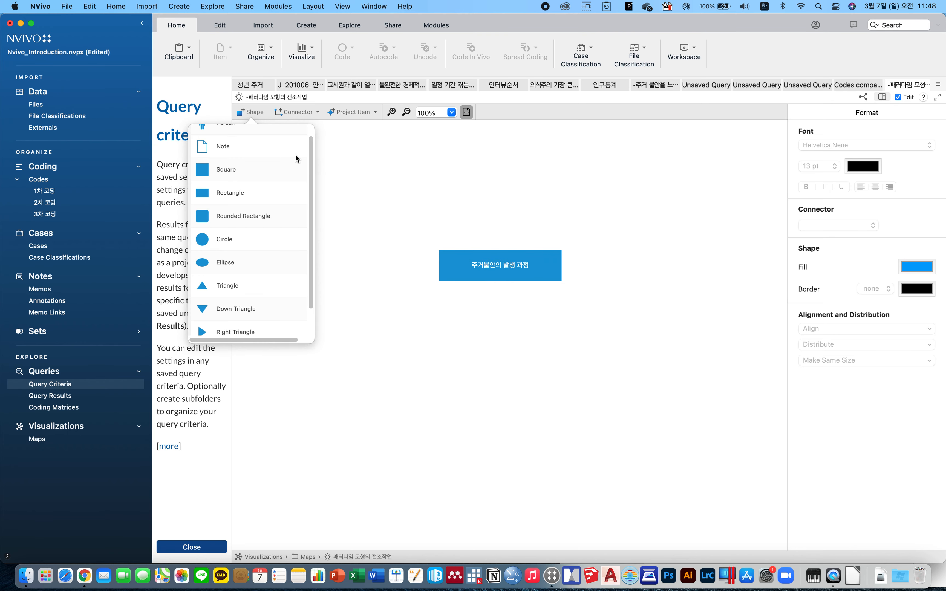
left_click(362, 174)
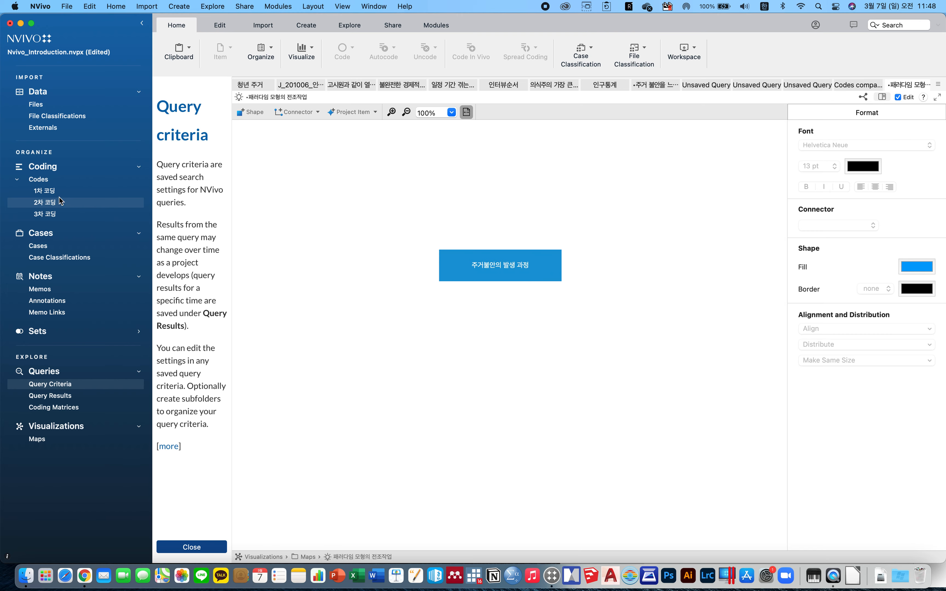
Add the 1차 코딩 code 한 침대에서 생활하는 함께 살기 to the map and move the rectangle below it.
left_click(70, 191)
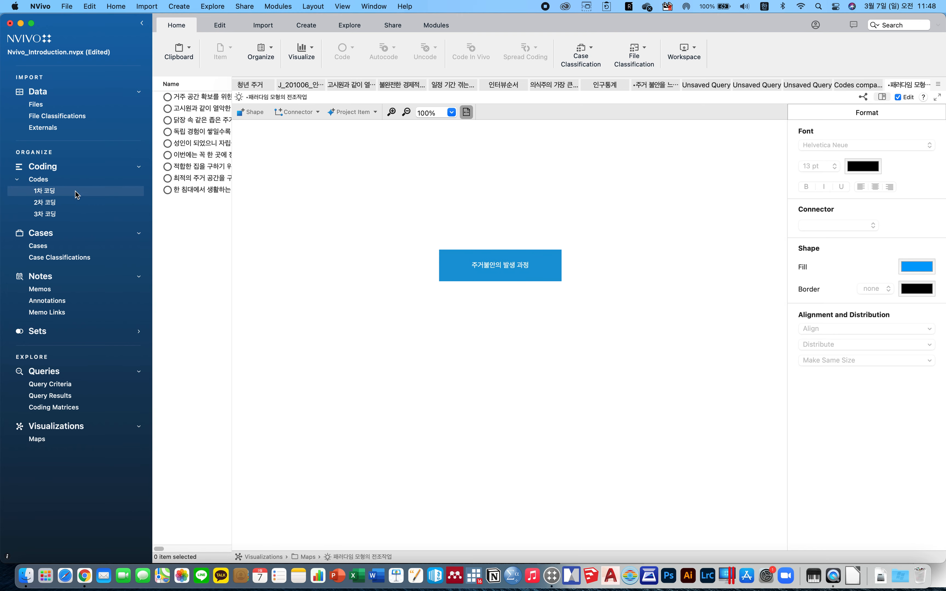
left_click_drag(210, 189, 393, 196)
left_click_drag(486, 263, 509, 311)
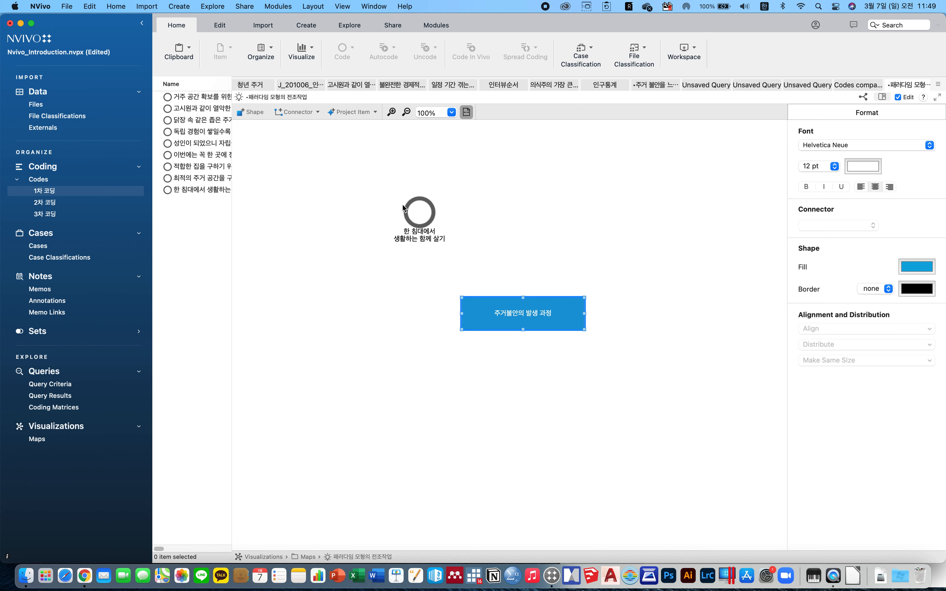
Link the 한 침대에서 생활하는 함께 살기 code to the 주거불안의 발생 과정 rectangle with a one-way connector.
left_click(308, 112)
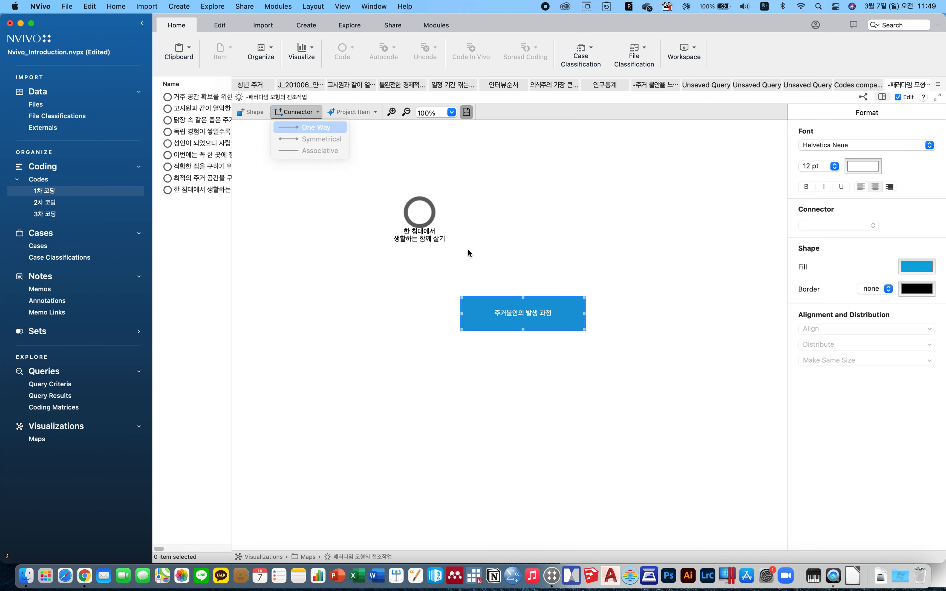
key("Return")
left_click_drag(419, 215, 543, 302)
left_click(509, 239)
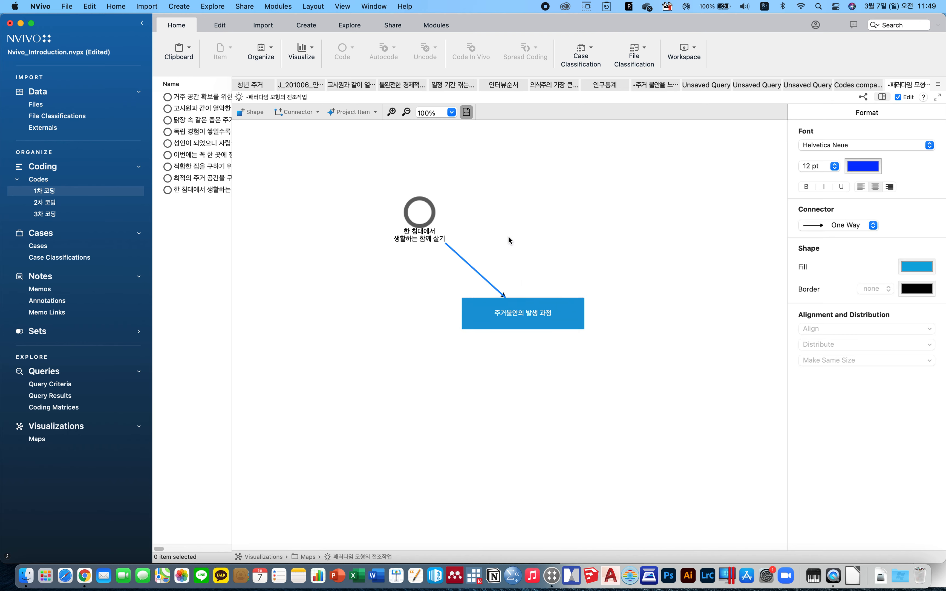
left_click(509, 239)
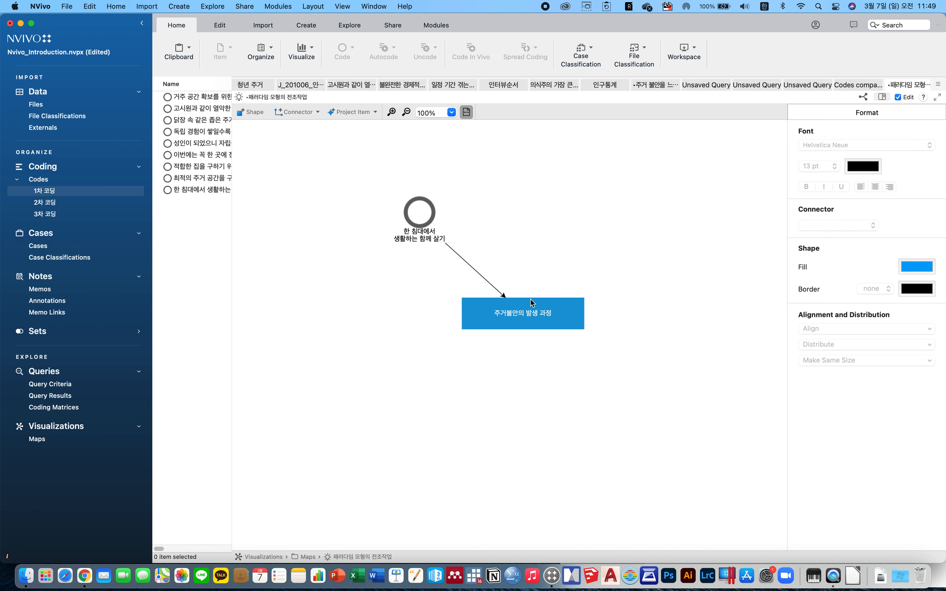
Move the rectangle level with the first code and add the code 적합한 집을 구하기 위해 많은 시간과 노력을 사용함 below it.
left_click_drag(542, 320, 620, 227)
left_click(602, 271)
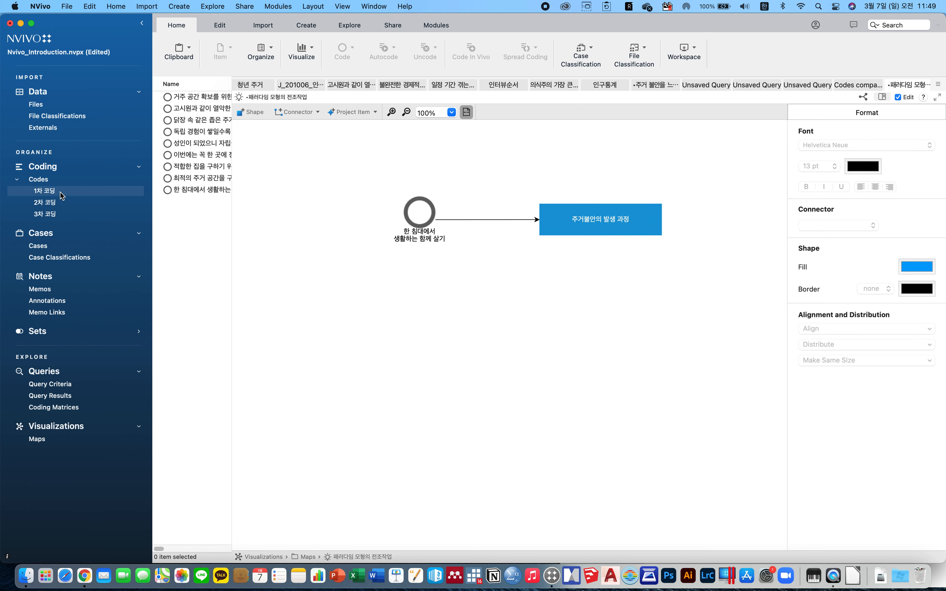
left_click_drag(206, 167, 593, 327)
Link the 주거불안의 발생 과정 rectangle and the 적합한 집을 구하기 code with a symmetrical connector.
left_click(314, 112)
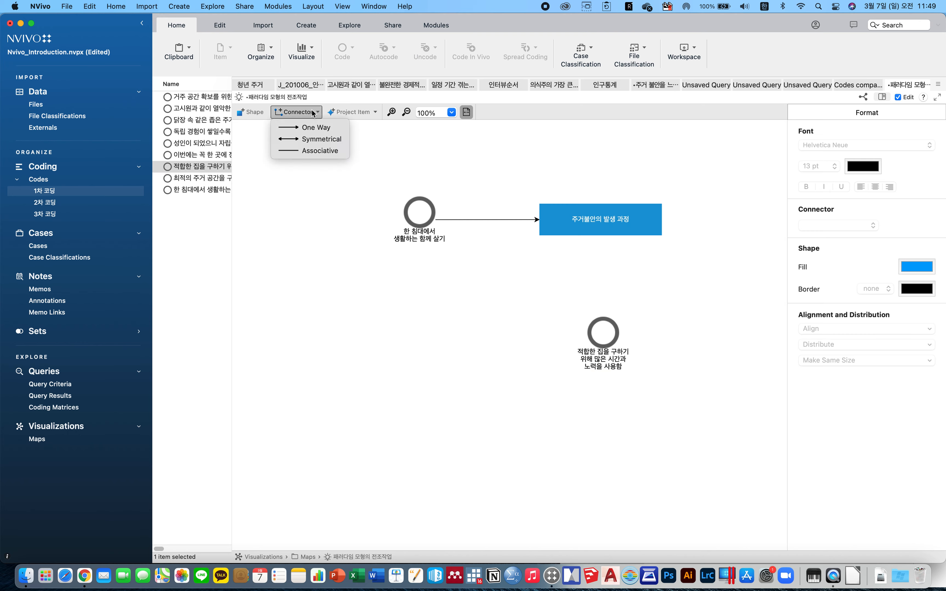
left_click(321, 139)
left_click_drag(600, 228, 628, 314)
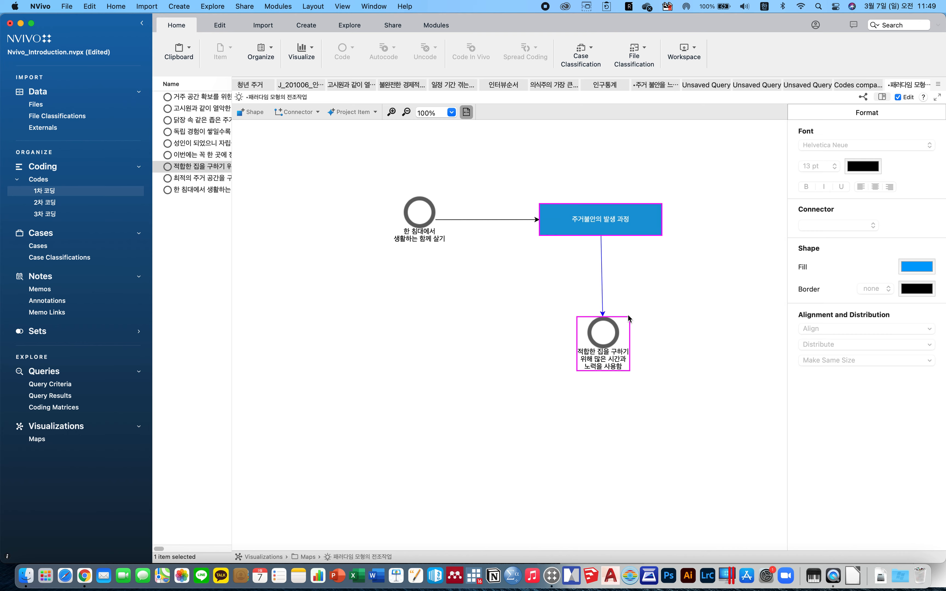
left_click(683, 300)
left_click(609, 335)
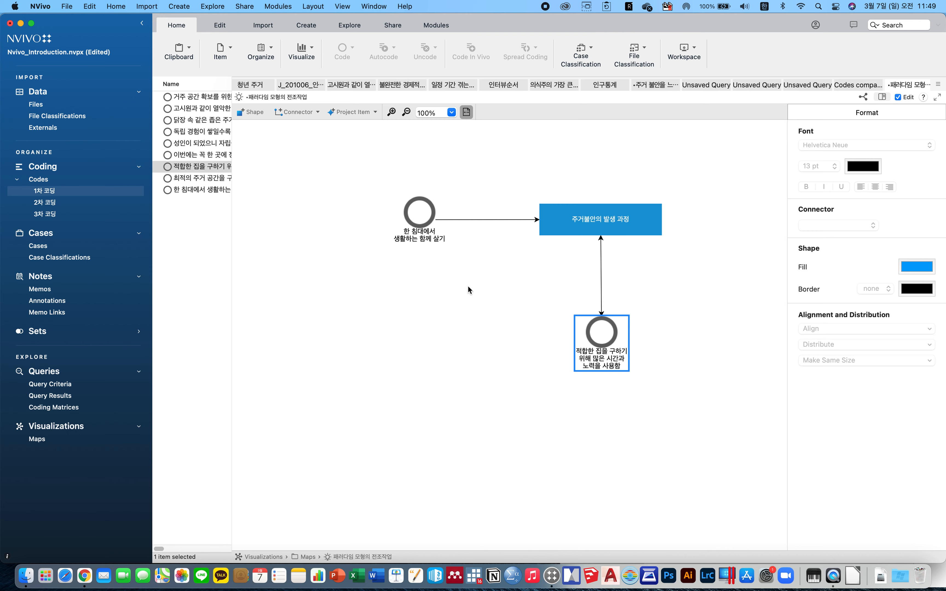
left_click(481, 306)
Browse the Maps and 1차 코딩 lists beside the concept map, widening the list pane.
left_click(52, 440)
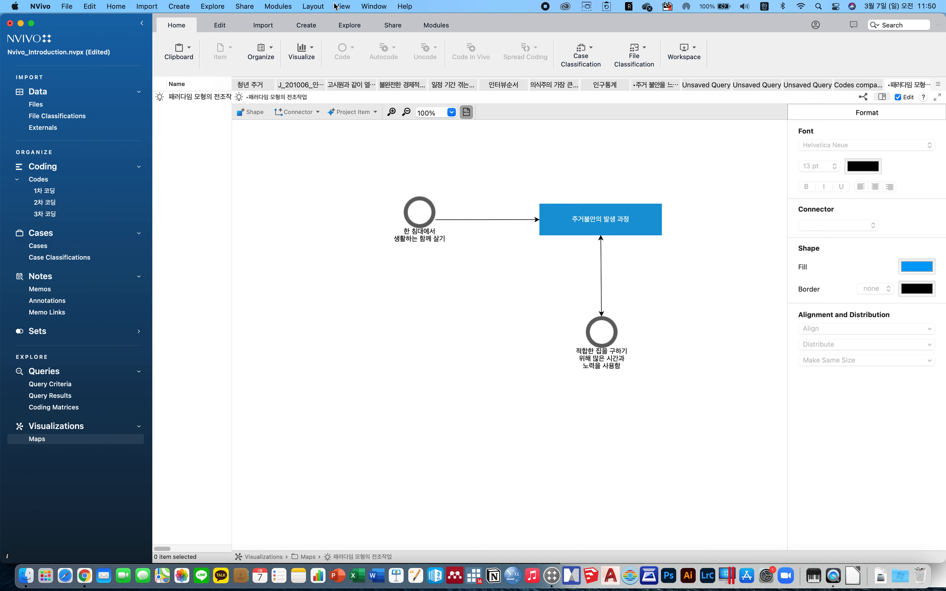
left_click(280, 6)
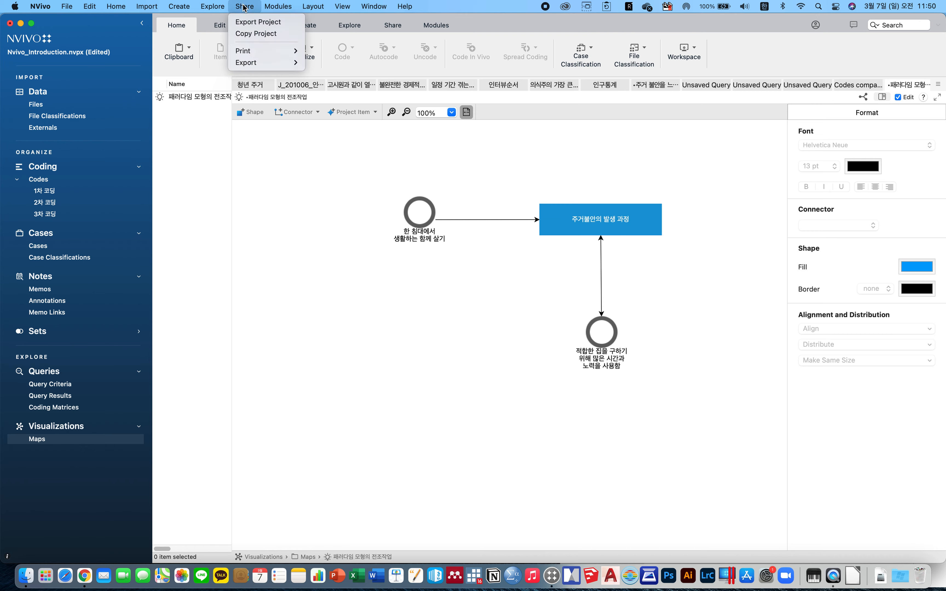
mouse_move(338, 7)
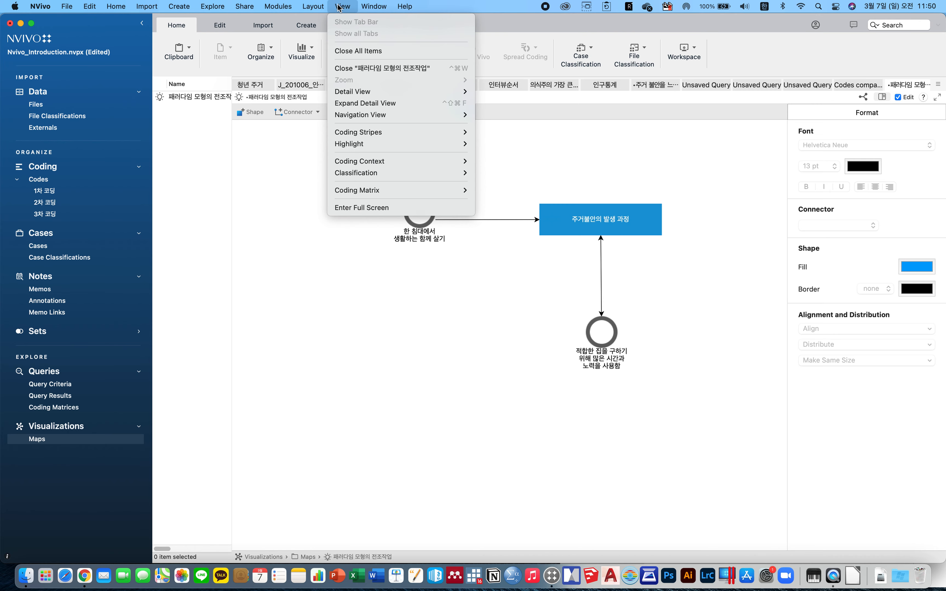
left_click(321, 270)
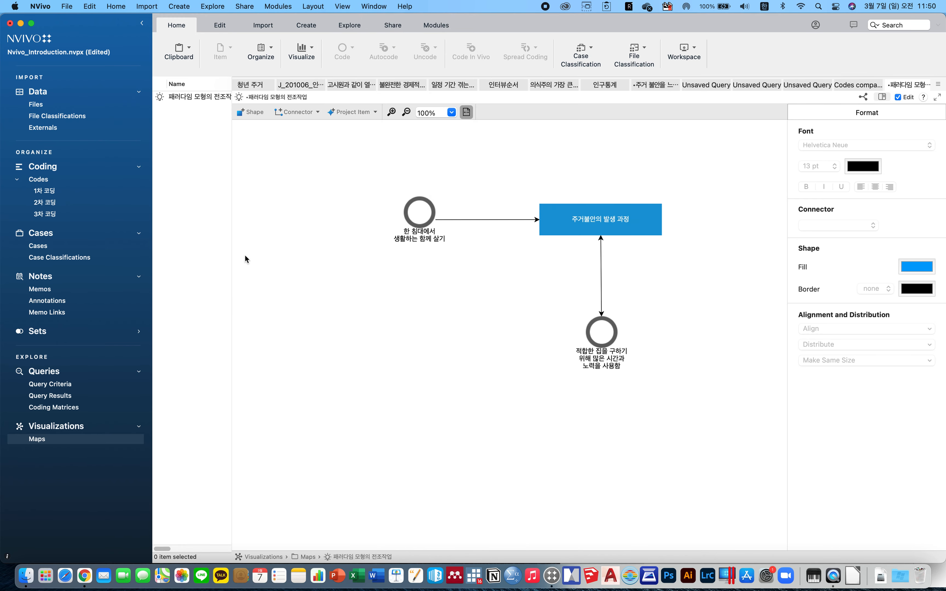
left_click_drag(232, 252, 322, 250)
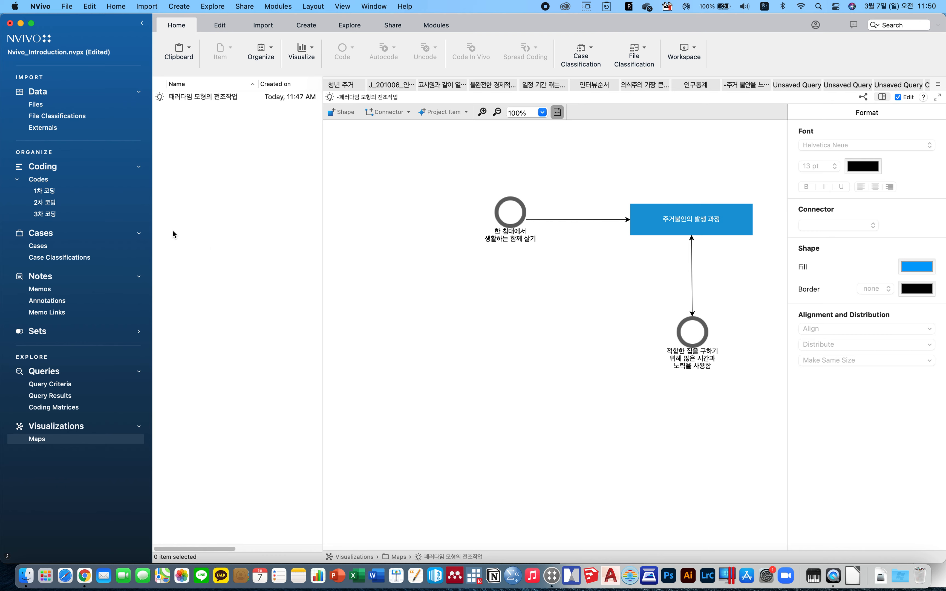
left_click(64, 192)
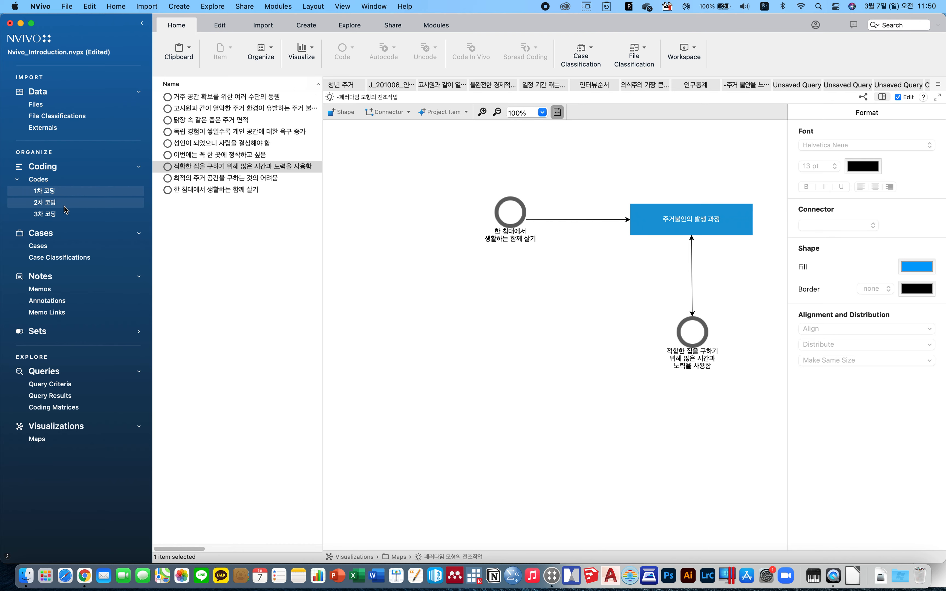